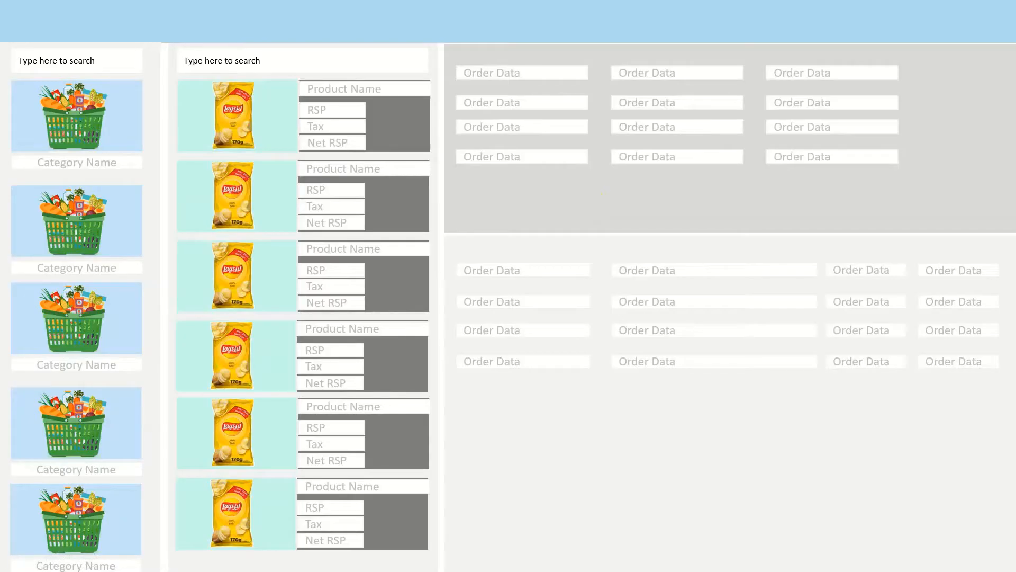
# - Switch to the POS Eng database in Access and open the CategoriesListF, ProductListF and OrderLinesF forms
pyautogui.press('Escape')
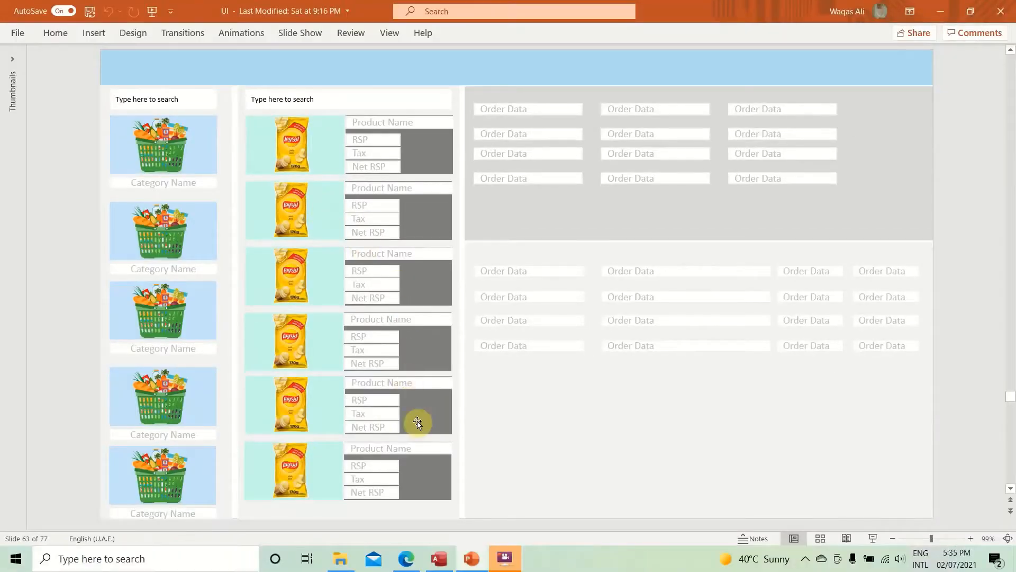
pyautogui.click(441, 556)
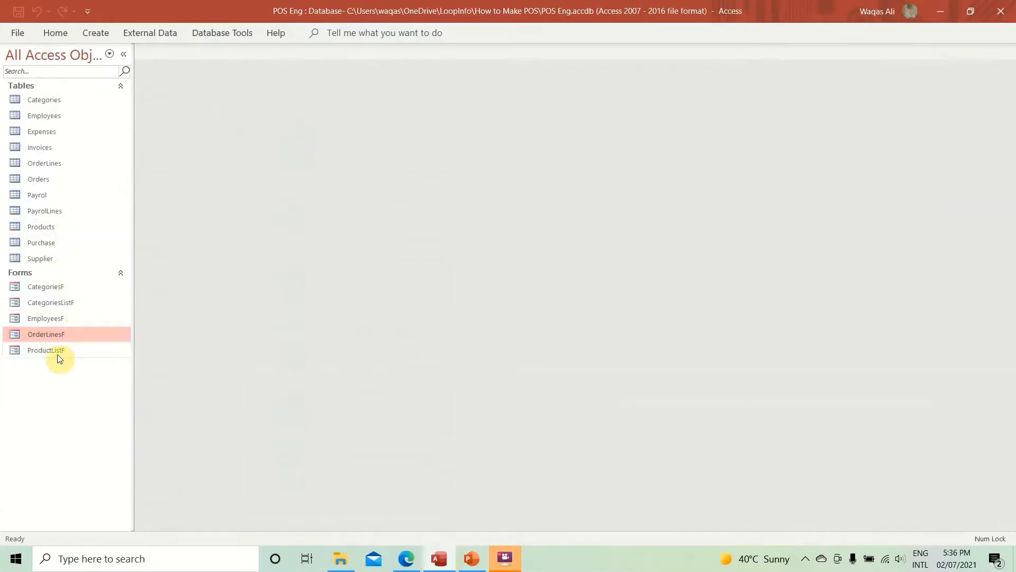
pyautogui.click(62, 303)
pyautogui.doubleClick(63, 303)
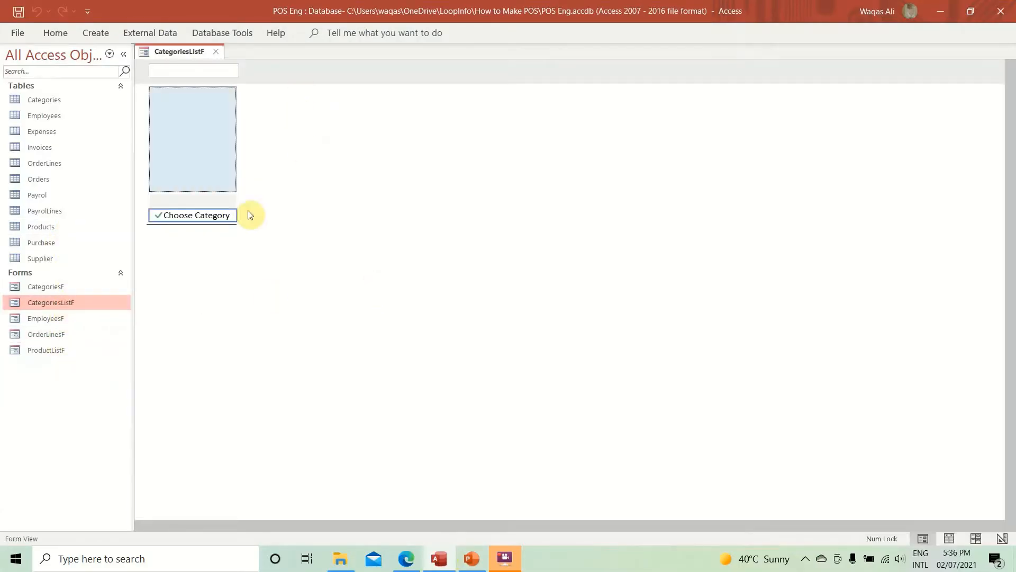
pyautogui.doubleClick(55, 351)
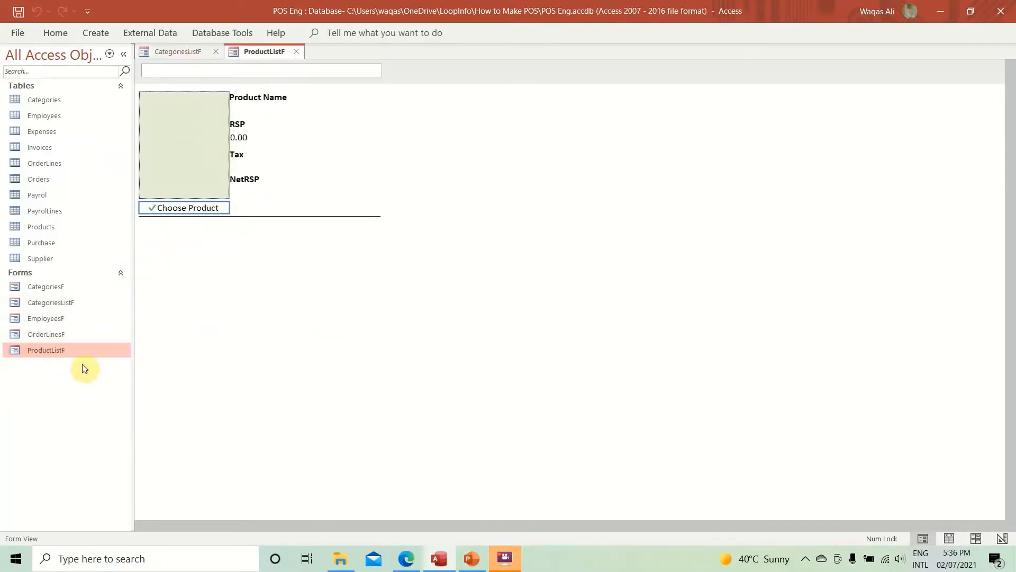
pyautogui.doubleClick(71, 333)
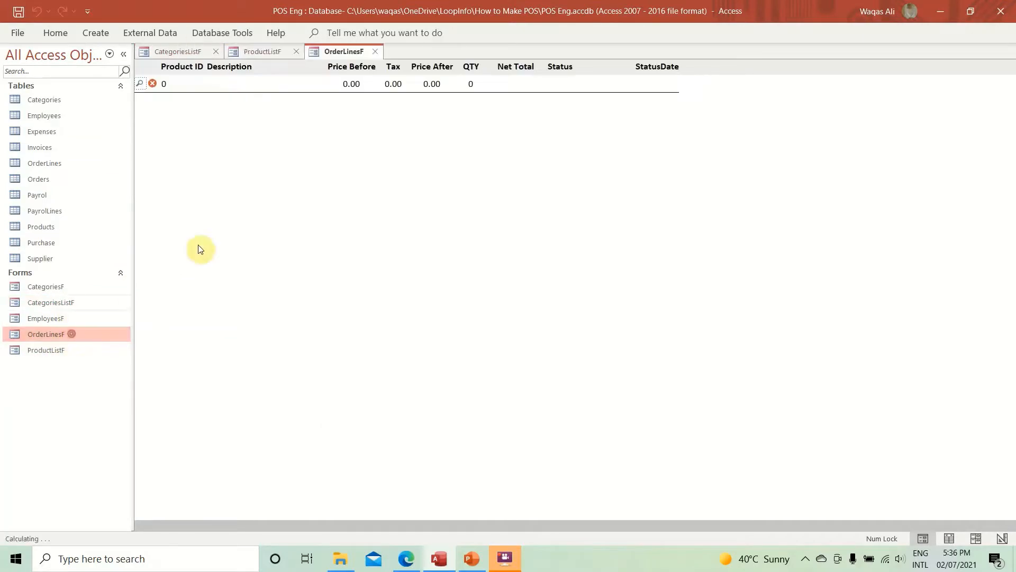
# - Look through the open category, product and order line forms and close all three
pyautogui.click(268, 52)
pyautogui.click(185, 51)
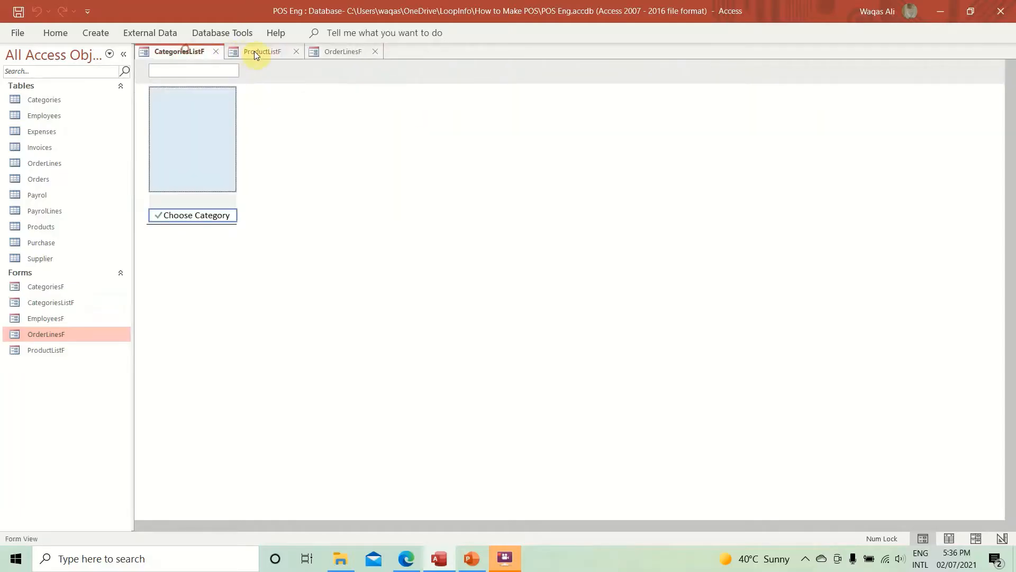
pyautogui.click(255, 52)
pyautogui.click(324, 52)
pyautogui.click(374, 52)
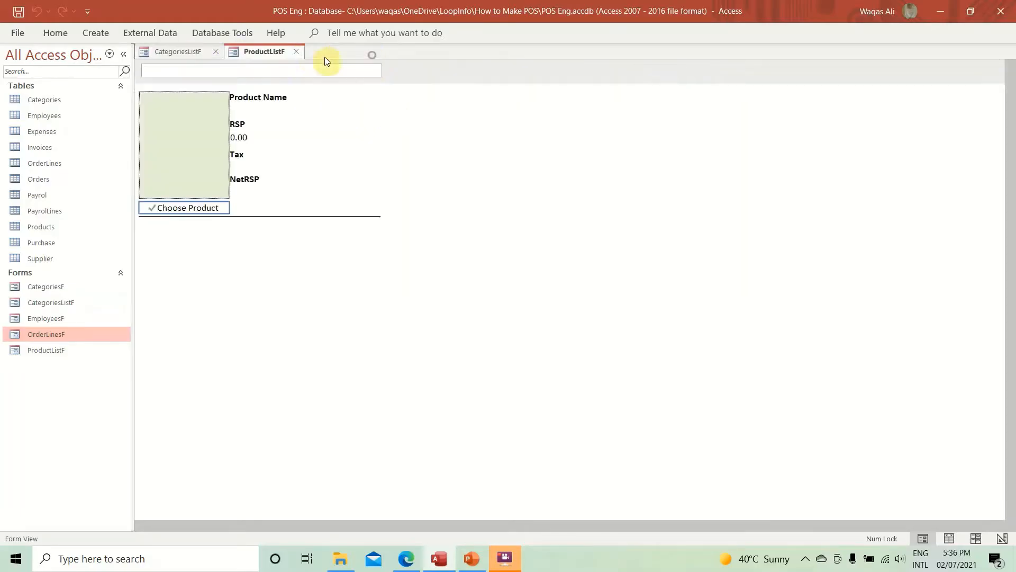
pyautogui.click(297, 53)
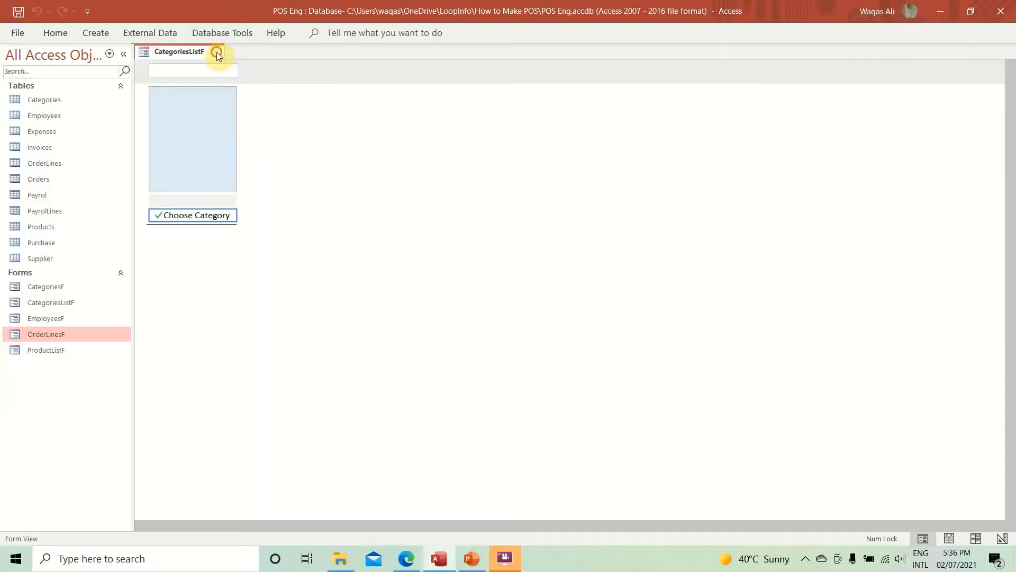
pyautogui.click(215, 52)
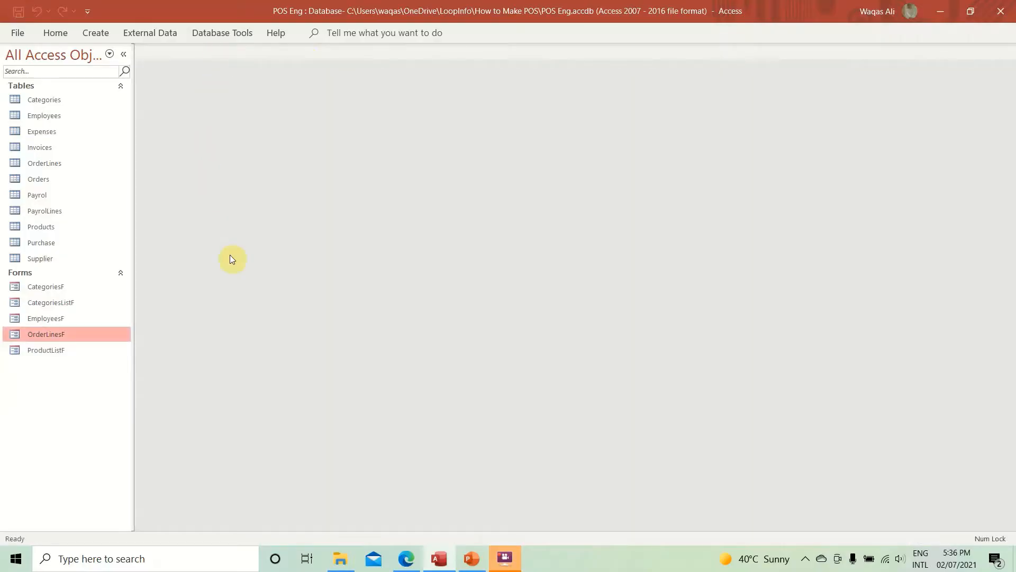
# - Create a blank form in Design View and enlarge its Detail area to about 30.7 cm wide and 17 cm high
pyautogui.click(98, 33)
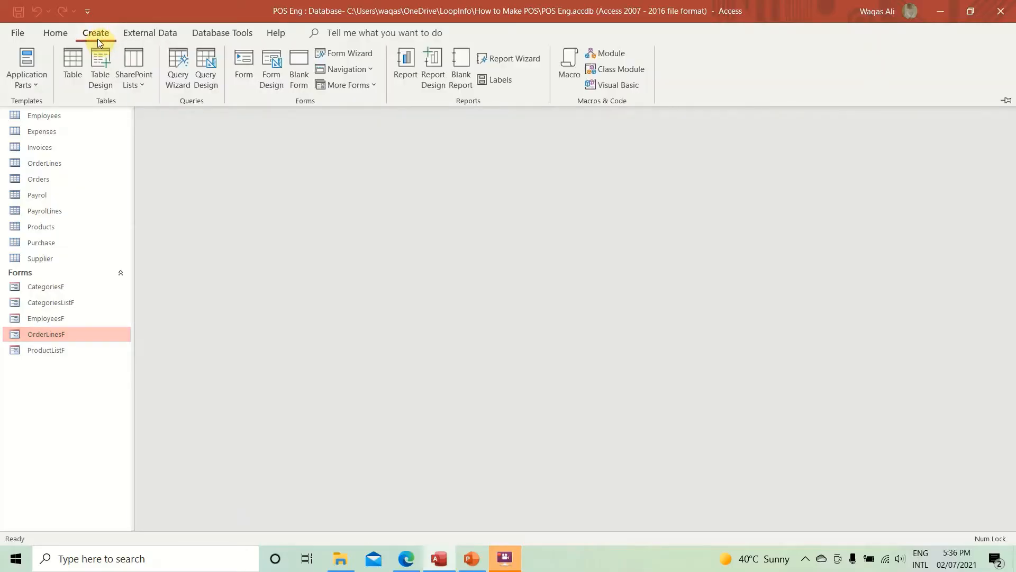
pyautogui.click(274, 84)
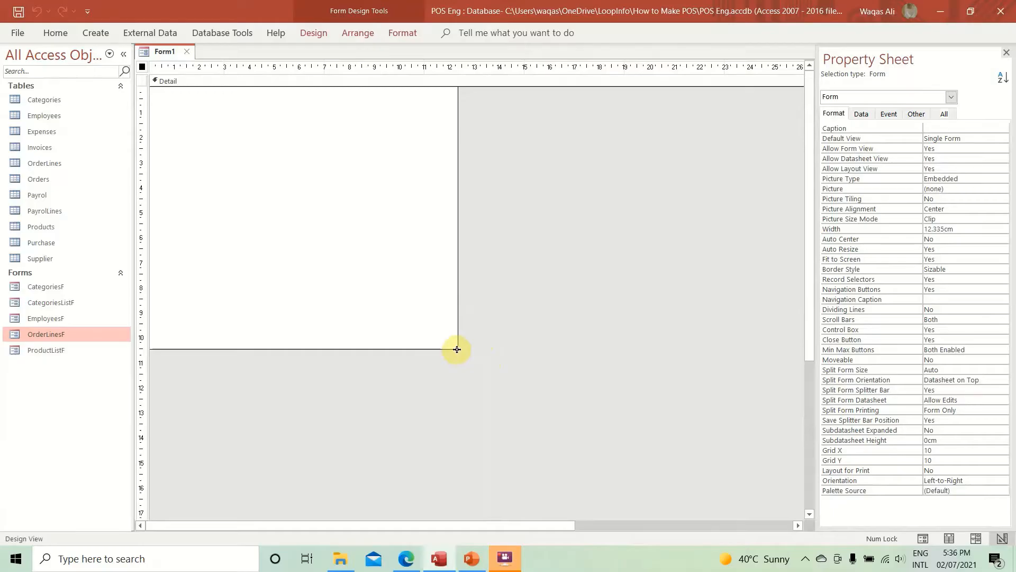
pyautogui.moveTo(458, 349); pyautogui.dragTo(749, 504)
pyautogui.moveTo(626, 524); pyautogui.dragTo(369, 514)
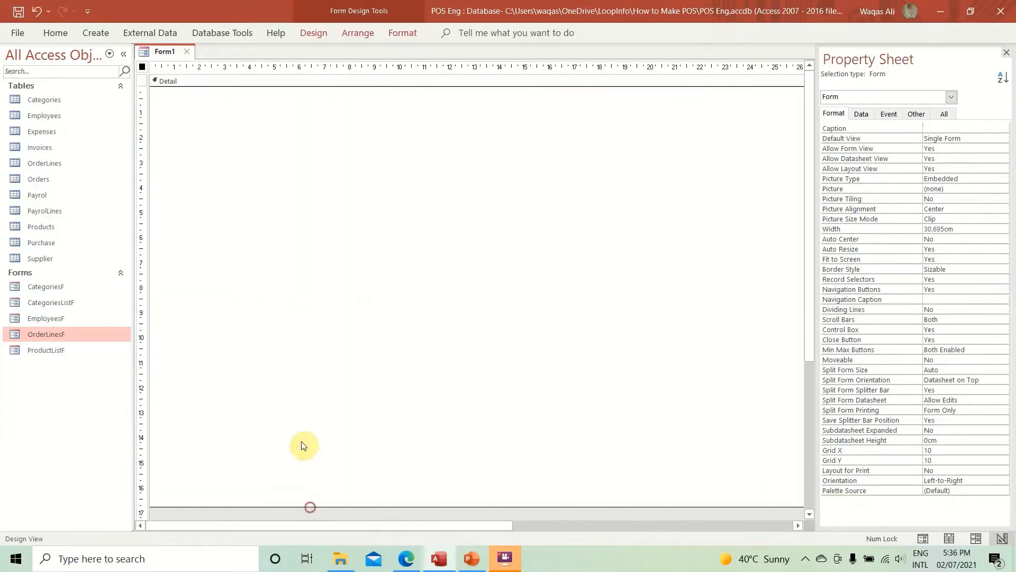
pyautogui.moveTo(298, 507); pyautogui.dragTo(298, 521)
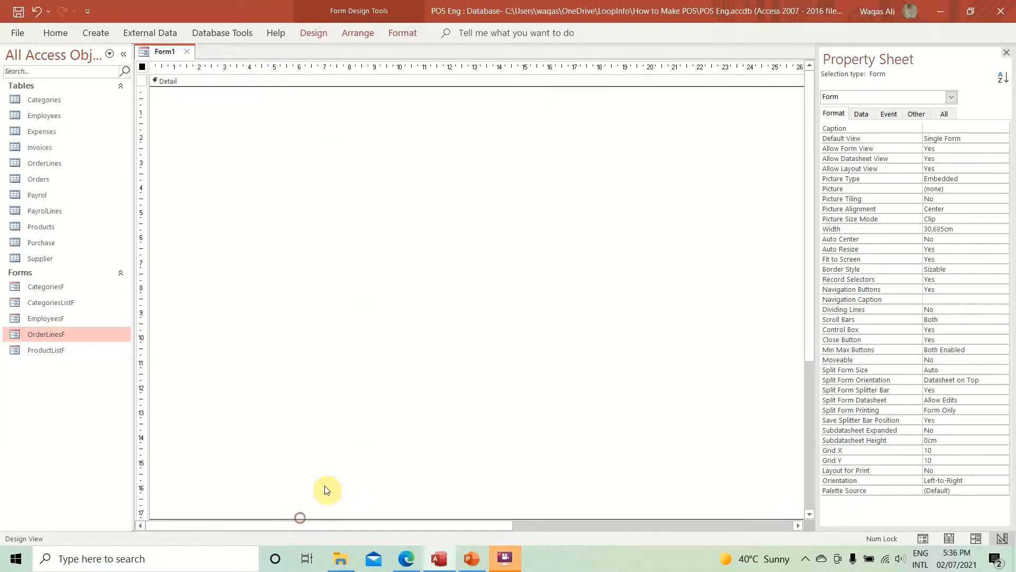
# - Preview the blank form in Form View, examine its record selector and navigation bar, and return to Design View
pyautogui.rightClick(157, 57)
pyautogui.click(191, 125)
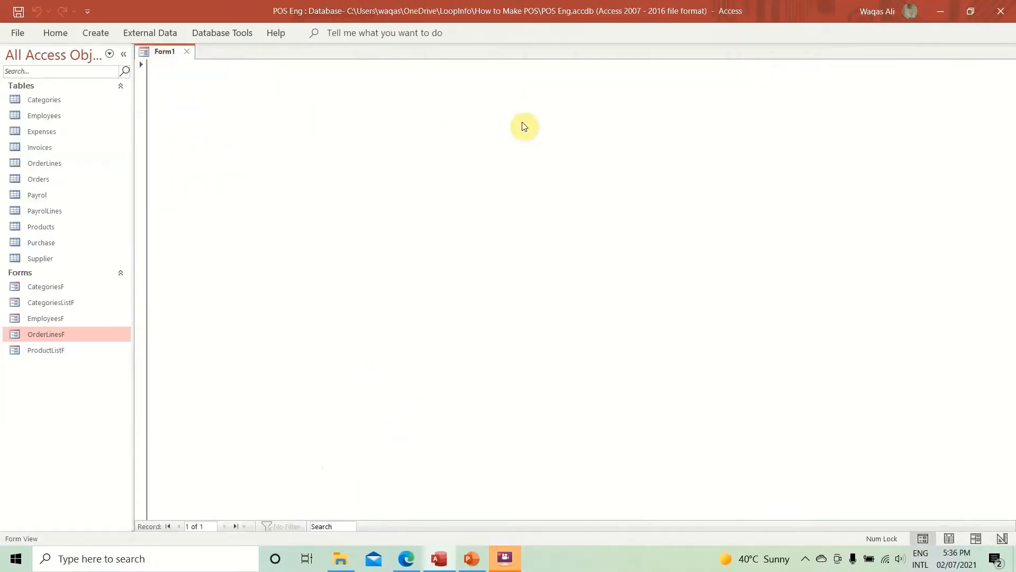
pyautogui.rightClick(347, 157)
pyautogui.click(259, 218)
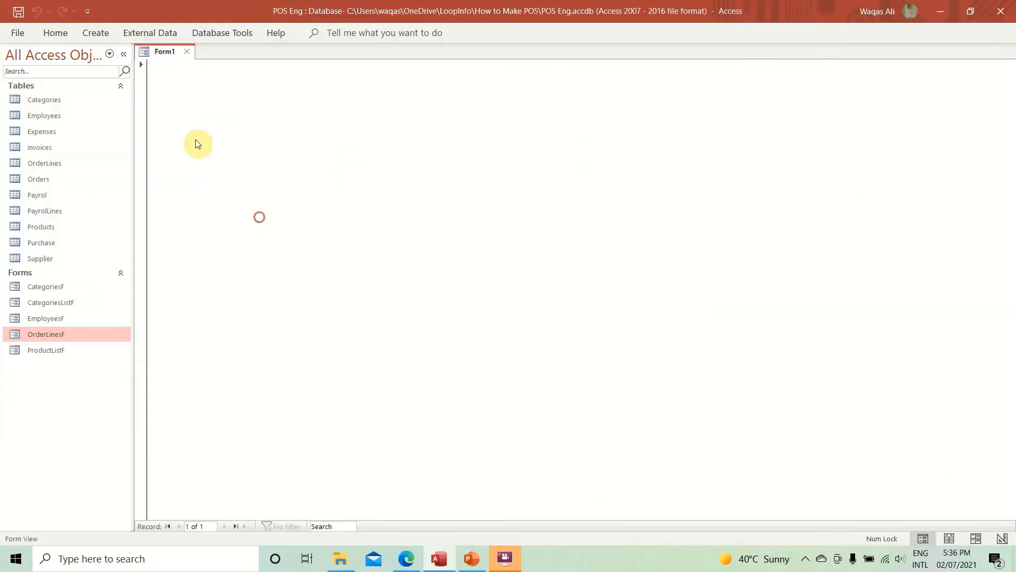
pyautogui.click(145, 108)
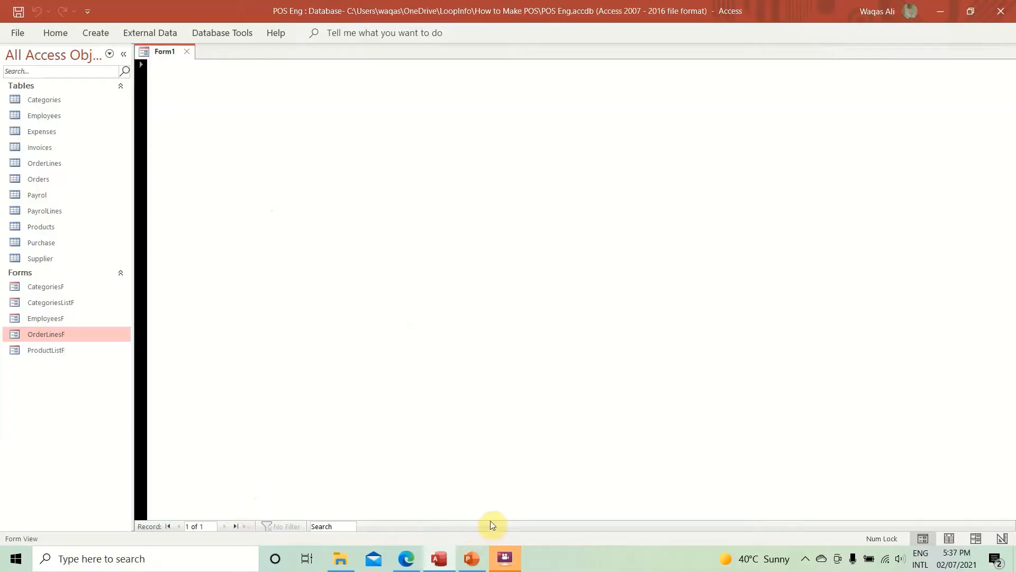
pyautogui.rightClick(431, 200)
pyautogui.click(463, 244)
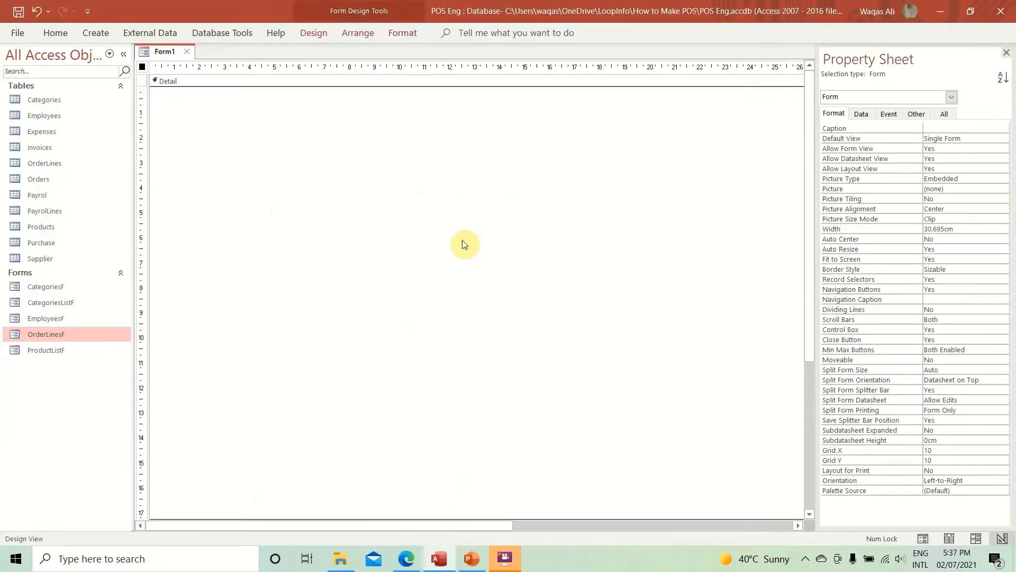
# - Set the form's Record Selectors and Navigation Buttons to No and its Scroll Bars to Neither
pyautogui.click(832, 113)
pyautogui.doubleClick(947, 280)
pyautogui.doubleClick(948, 287)
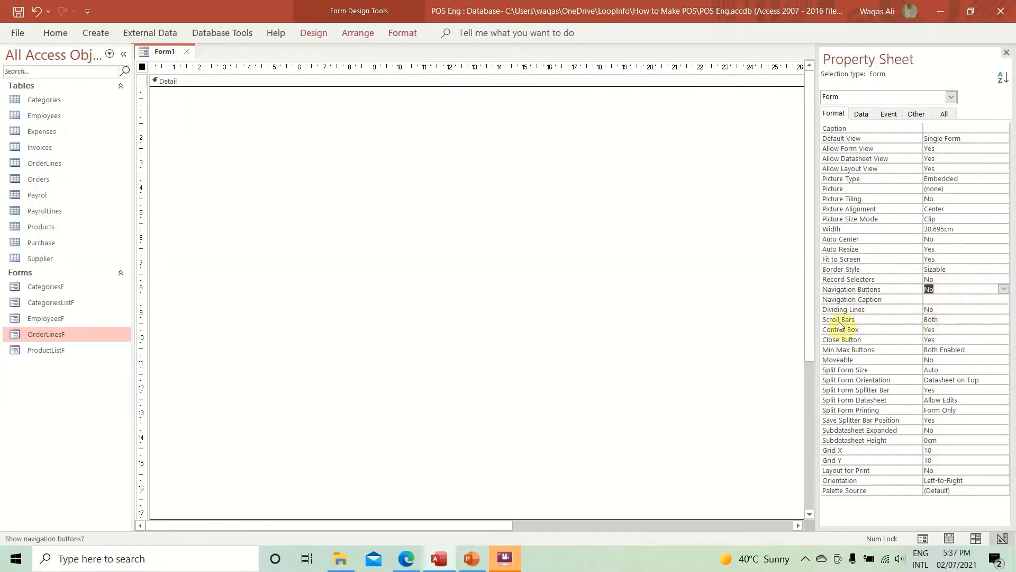
pyautogui.click(986, 320)
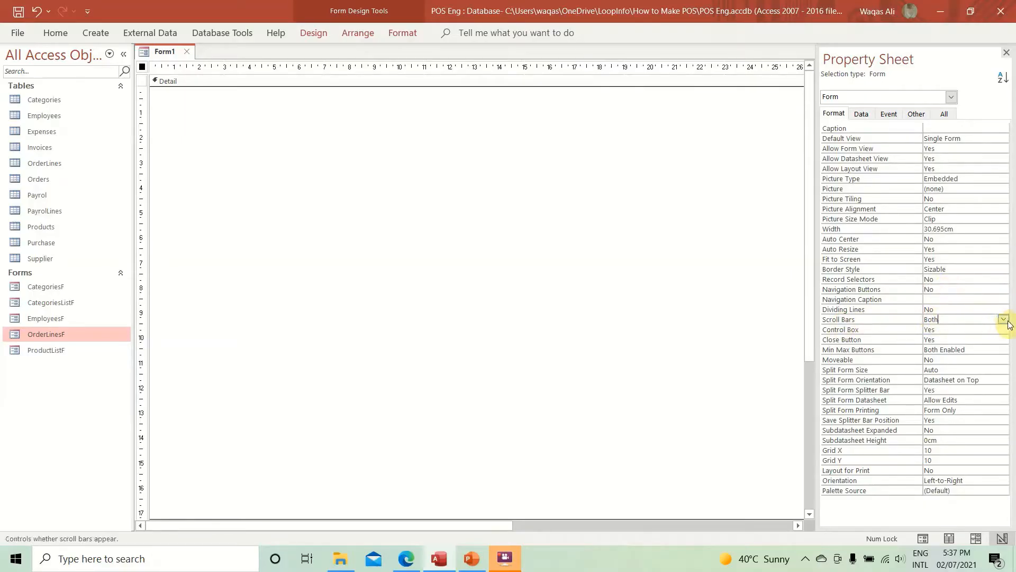
pyautogui.click(1004, 319)
pyautogui.click(984, 330)
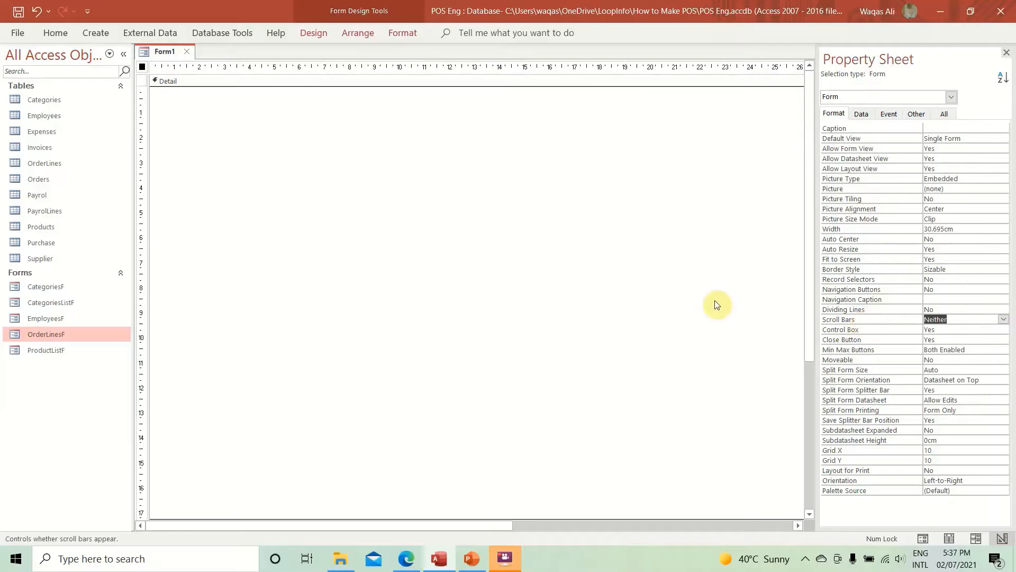
# - Check the form's cleaned-up appearance in Form View and return to Design View
pyautogui.rightClick(156, 56)
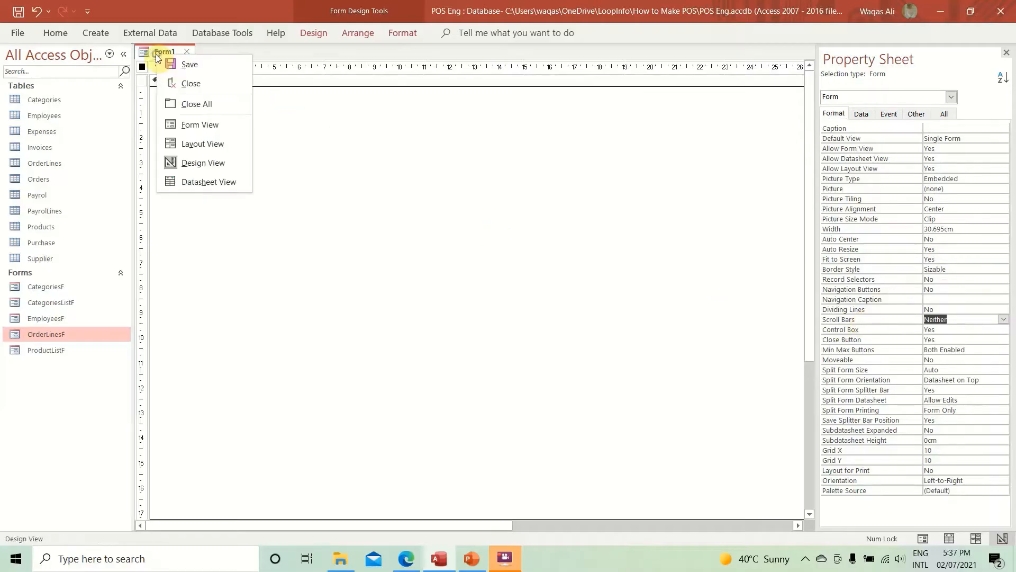
pyautogui.click(202, 126)
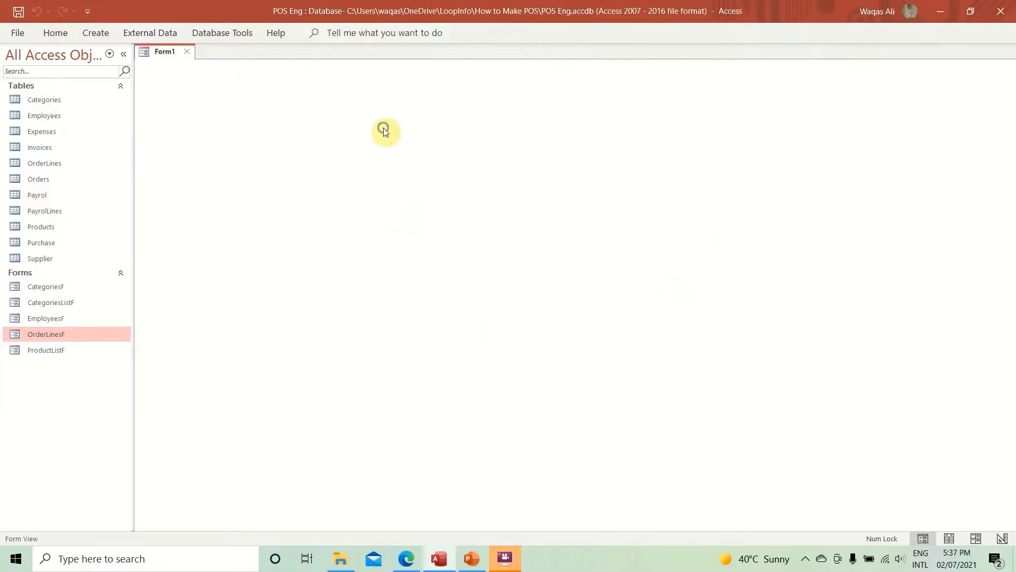
pyautogui.rightClick(383, 128)
pyautogui.click(424, 176)
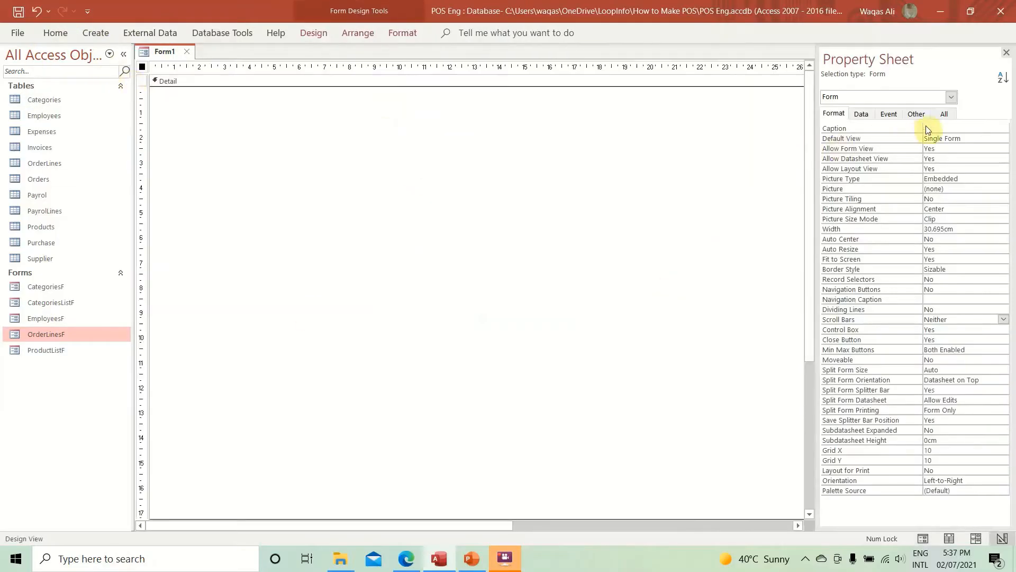
# - Set the form's Pop Up and Modal properties to Yes
pyautogui.click(915, 114)
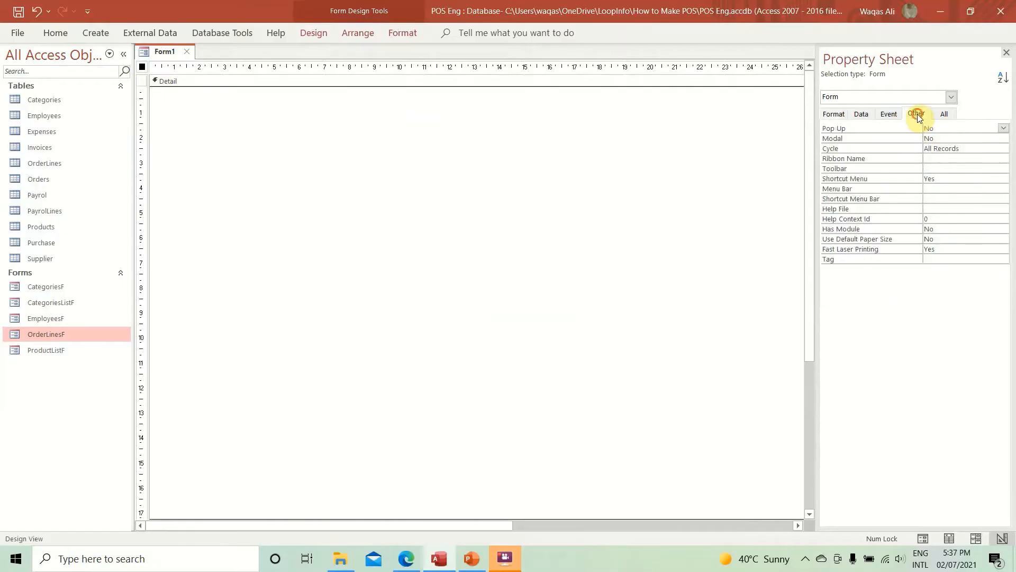
pyautogui.click(944, 129)
pyautogui.doubleClick(944, 128)
pyautogui.click(945, 138)
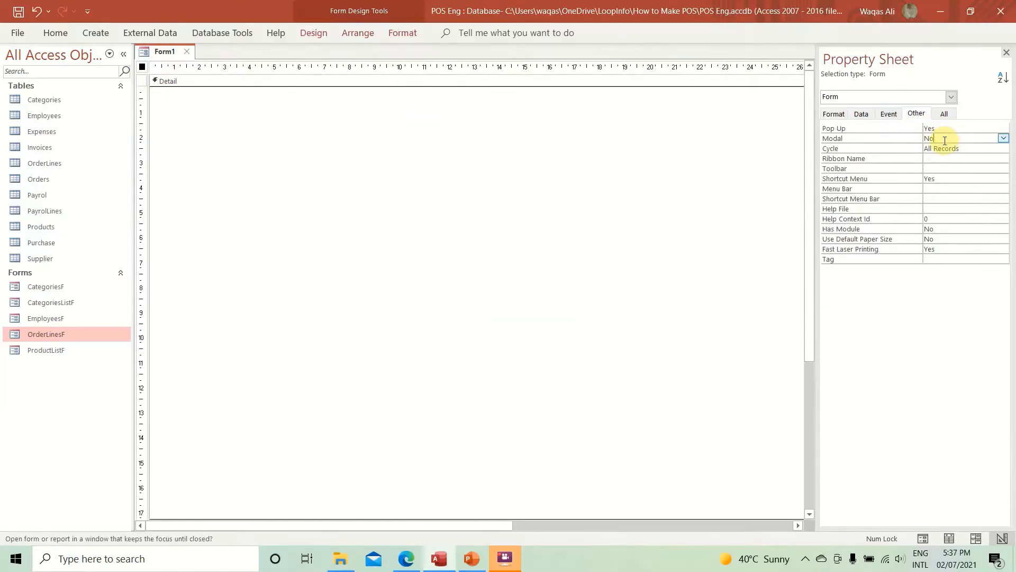
pyautogui.doubleClick(945, 138)
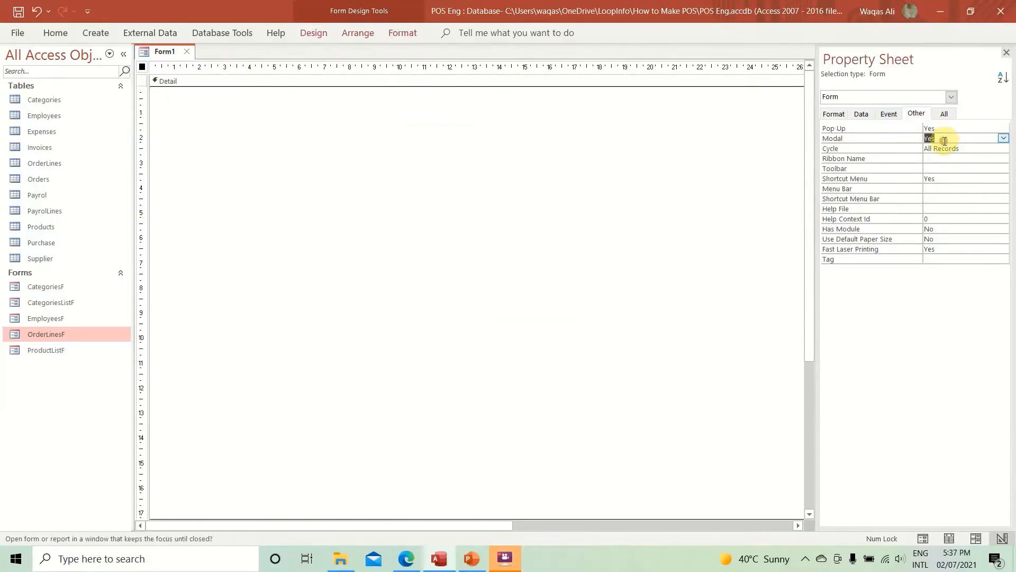
# - Save the form as OrderF and set its caption to "Create & Manage Order"
pyautogui.rightClick(154, 56)
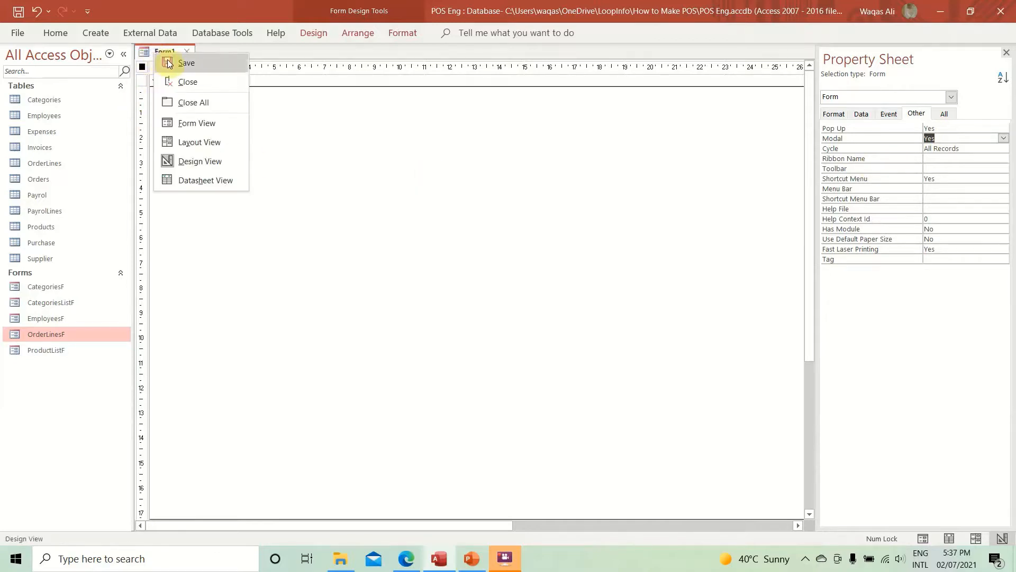
pyautogui.click(168, 63)
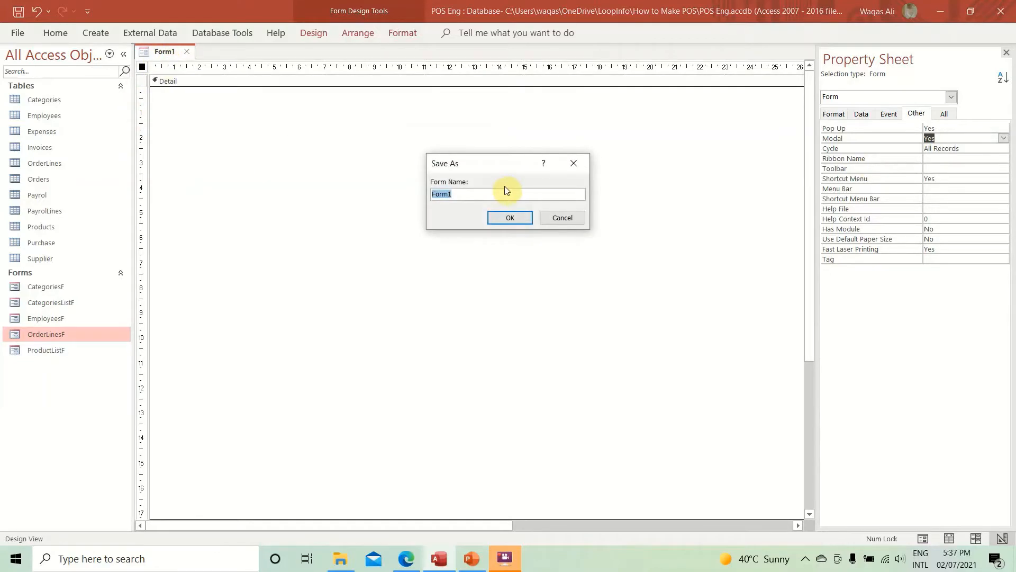
pyautogui.write('OrderF')
pyautogui.press('Return')
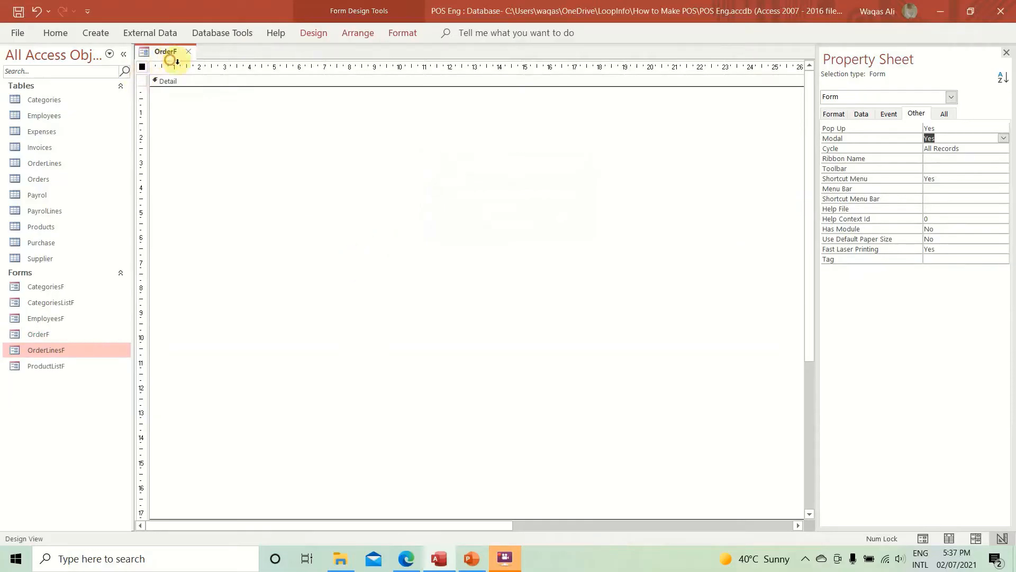
pyautogui.click(832, 114)
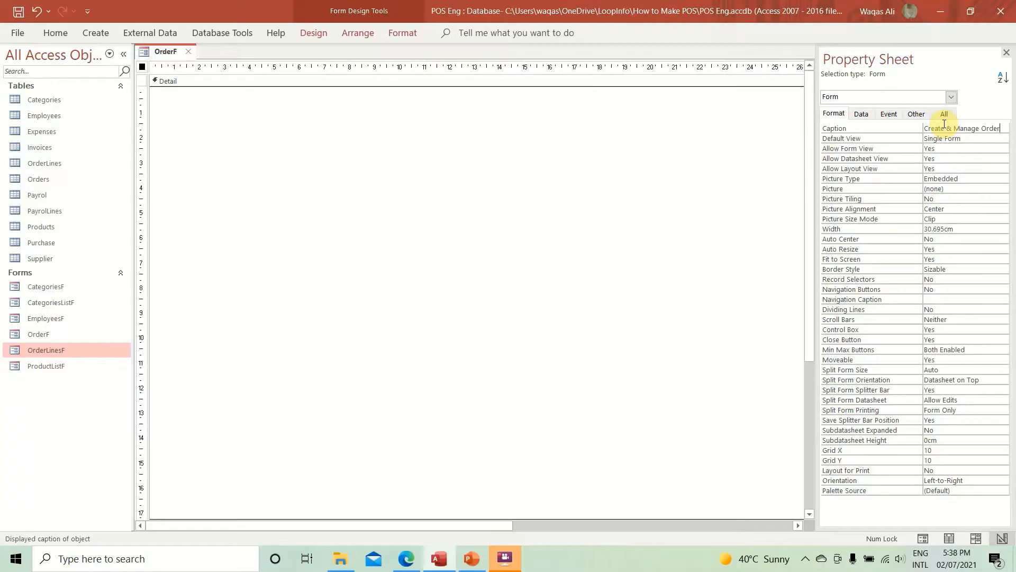
pyautogui.press('Return')
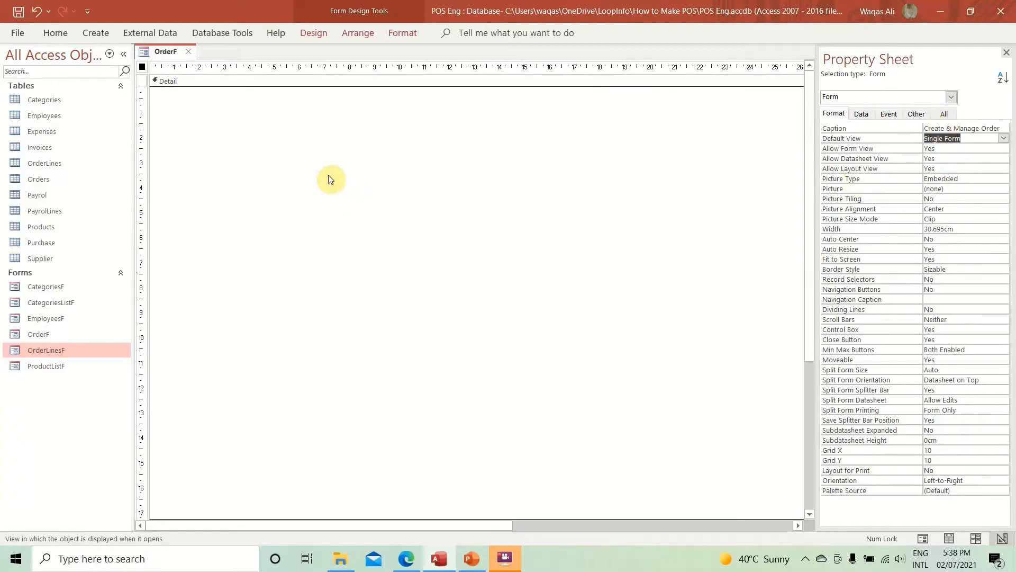
# - Preview OrderF as a movable pop-up window in Form View, close it and reopen it
pyautogui.rightClick(161, 53)
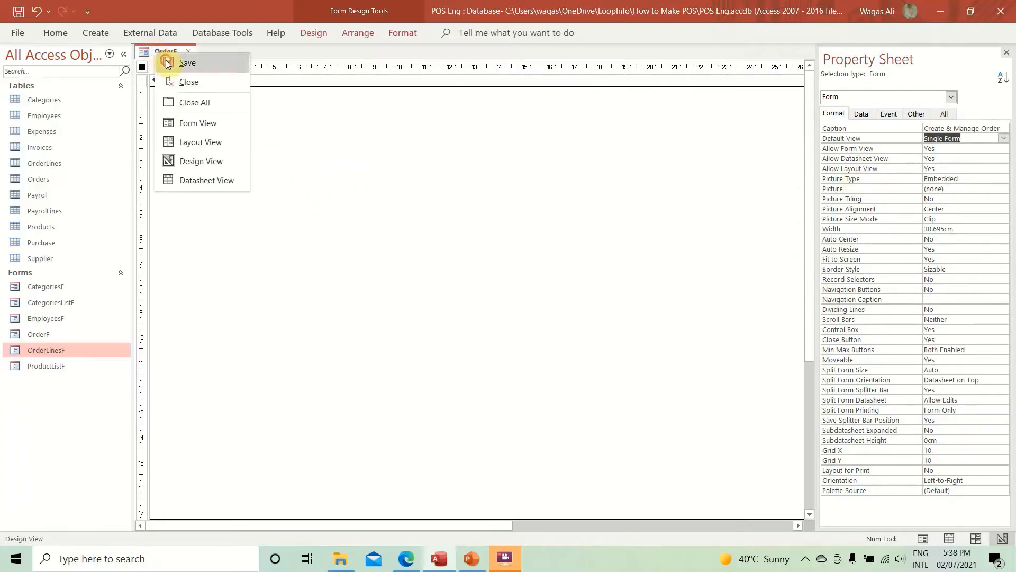
pyautogui.click(186, 128)
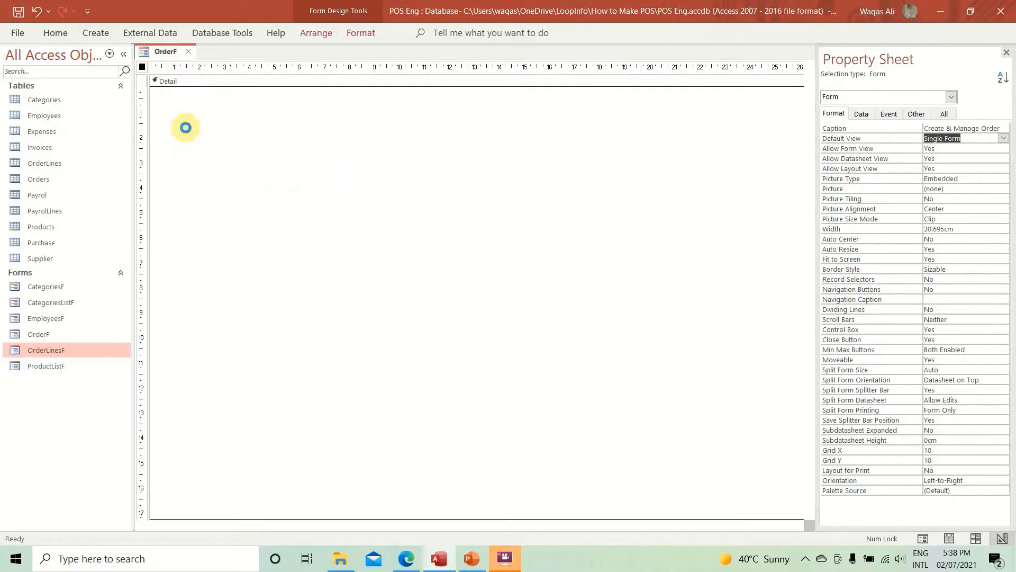
pyautogui.moveTo(443, 80)
pyautogui.mouseDown()
pyautogui.moveTo(431, 69)
pyautogui.moveTo(442, 74)
pyautogui.mouseUp()
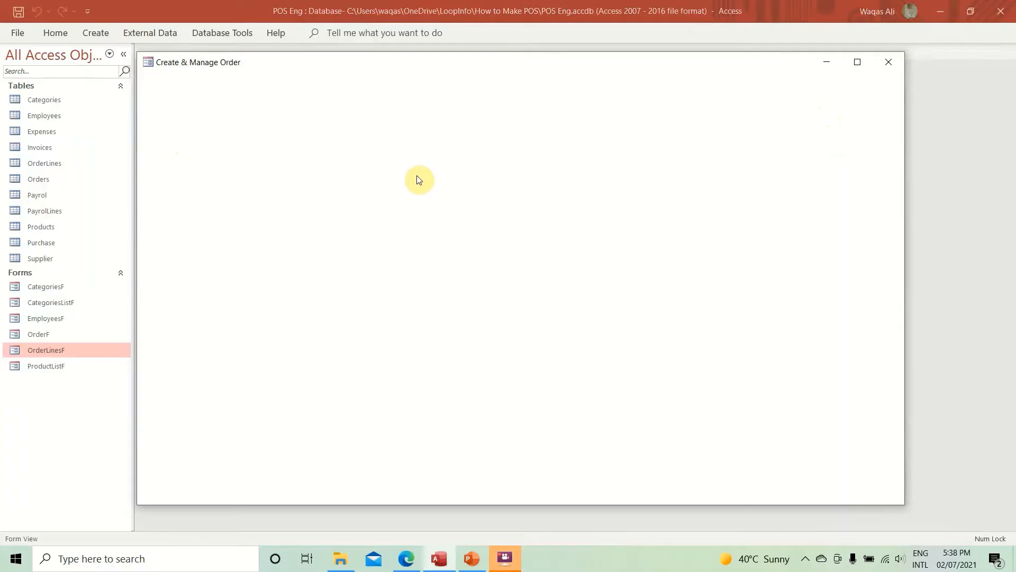
pyautogui.click(889, 63)
pyautogui.doubleClick(50, 336)
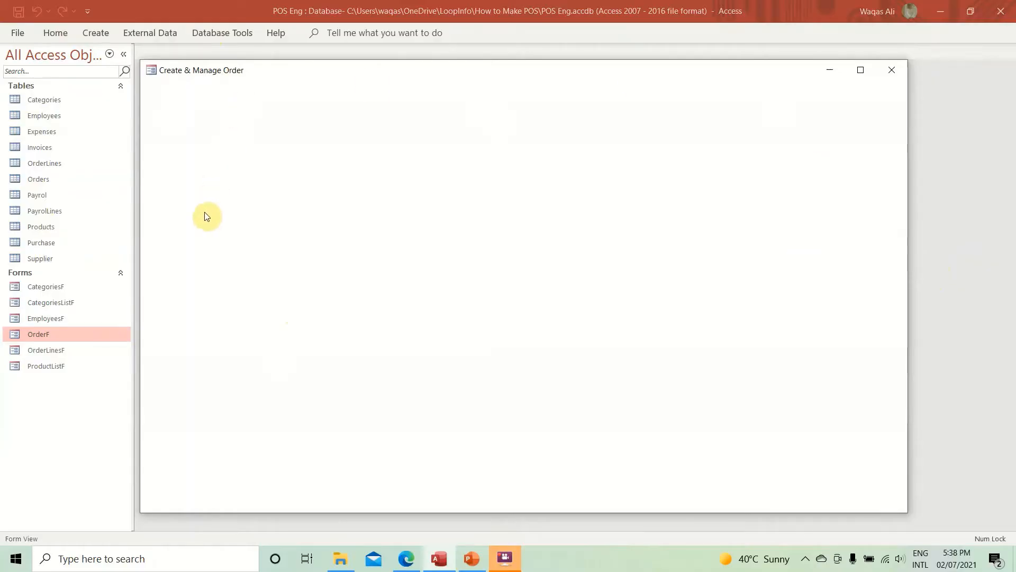
# - Test maximizing and restoring the OrderF pop-up window and return the form to Design View
pyautogui.click(860, 70)
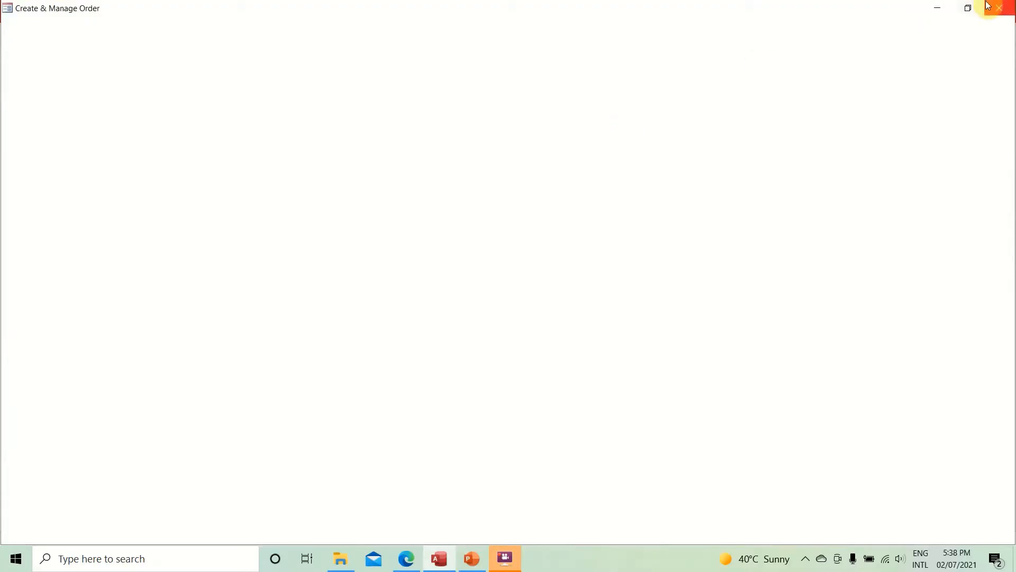
pyautogui.click(973, 8)
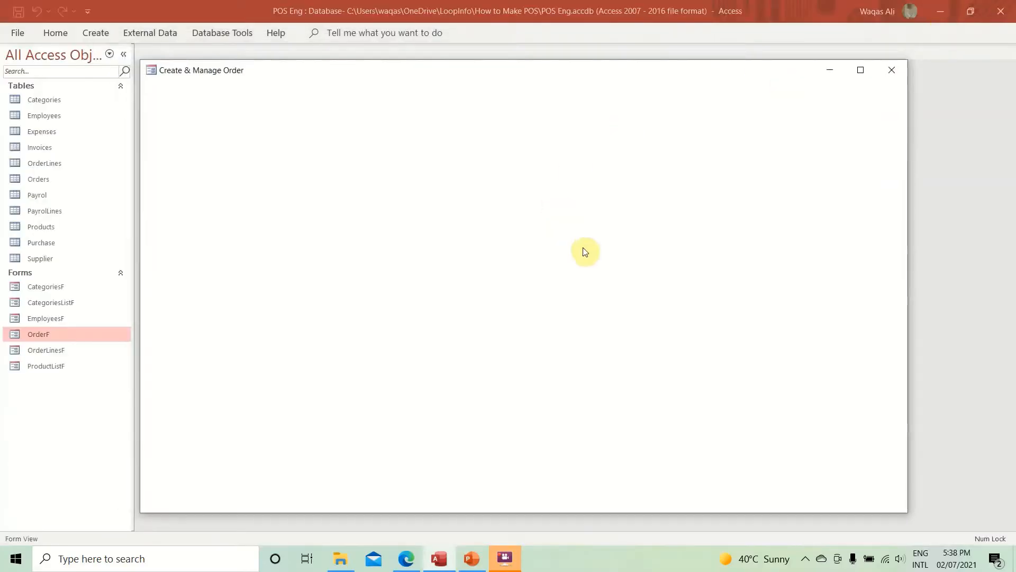
pyautogui.rightClick(458, 183)
pyautogui.click(491, 224)
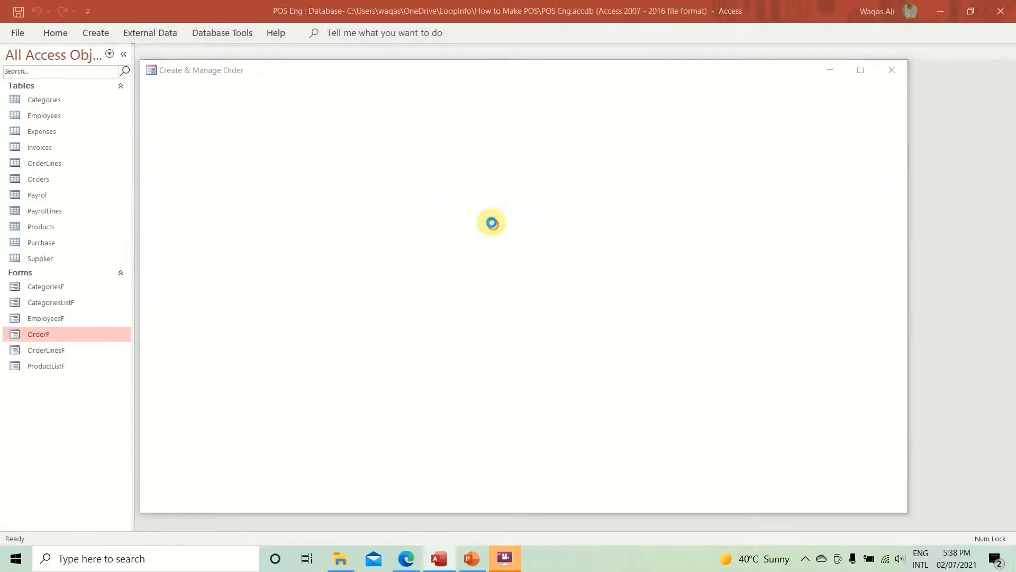
# - Create an event procedure for the form's On Load event using the Code Builder
pyautogui.click(888, 114)
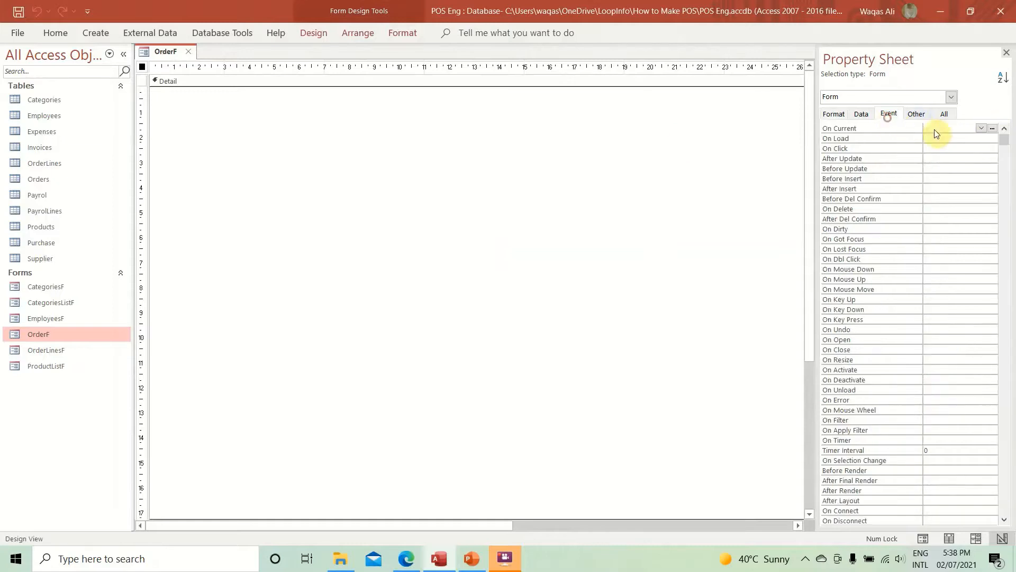
pyautogui.click(943, 139)
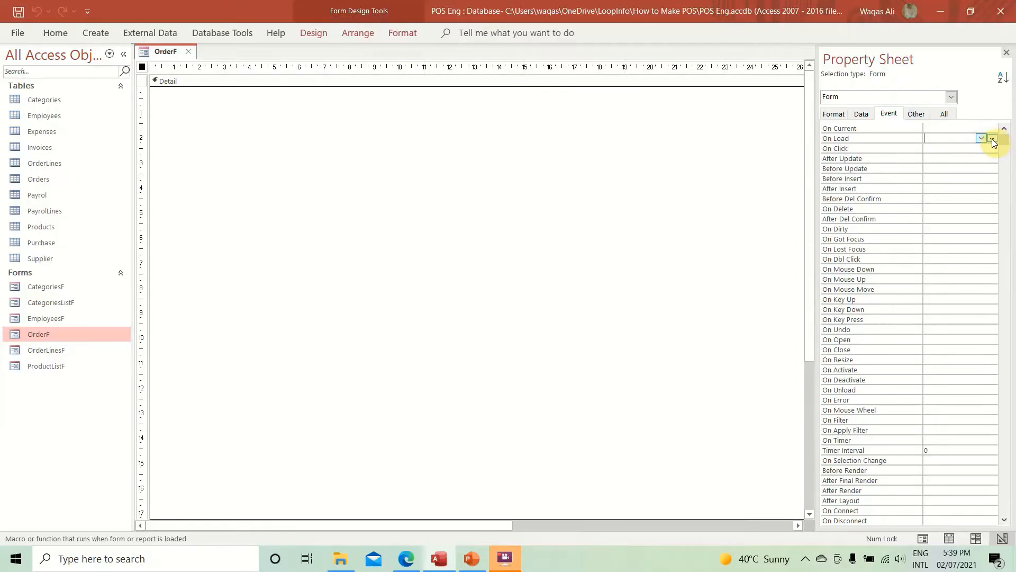
pyautogui.click(993, 140)
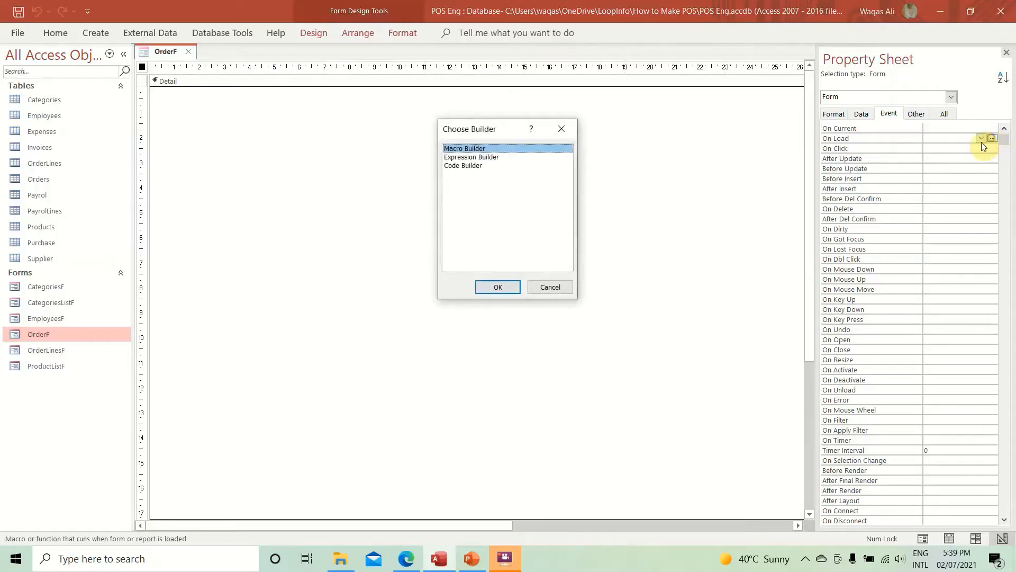
pyautogui.click(455, 166)
pyautogui.click(486, 288)
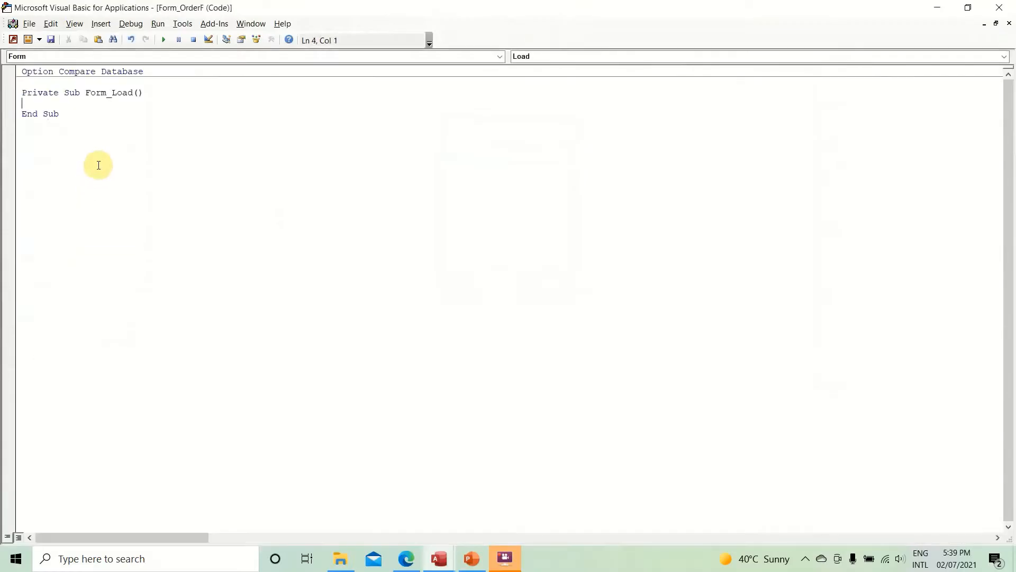
# - Add DoCmd.Maximize to the Form_Load procedure, compile the code and close the code editor
pyautogui.press('Return')
pyautogui.press('Up')
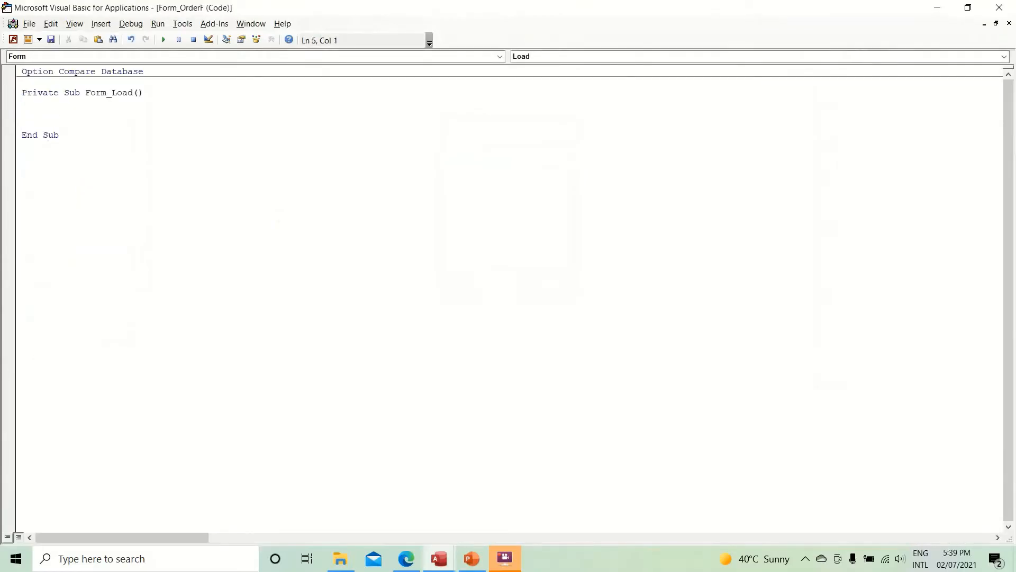
pyautogui.write('docmd.')
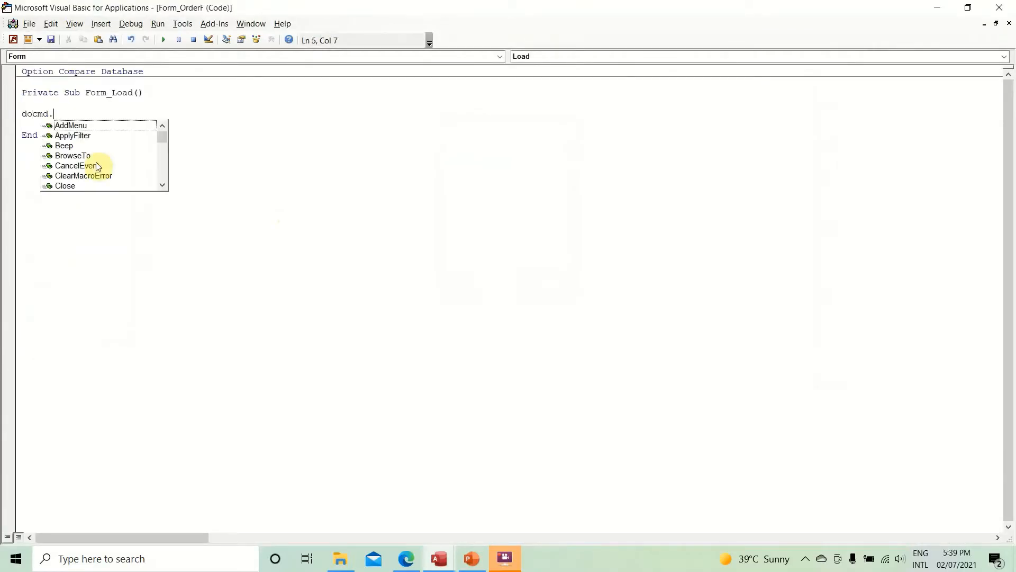
pyautogui.write('max')
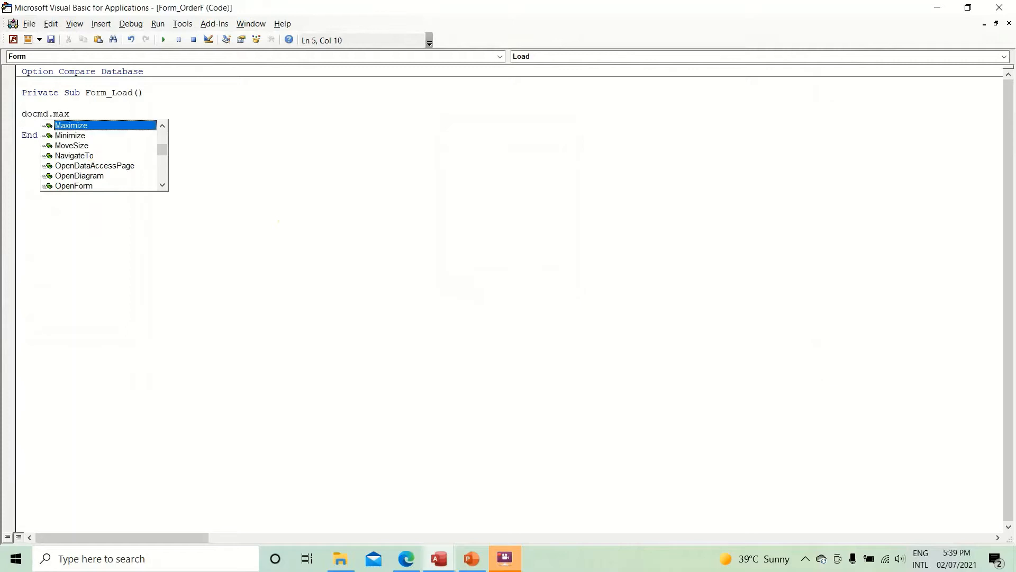
pyautogui.press('Tab')
pyautogui.press('Down')
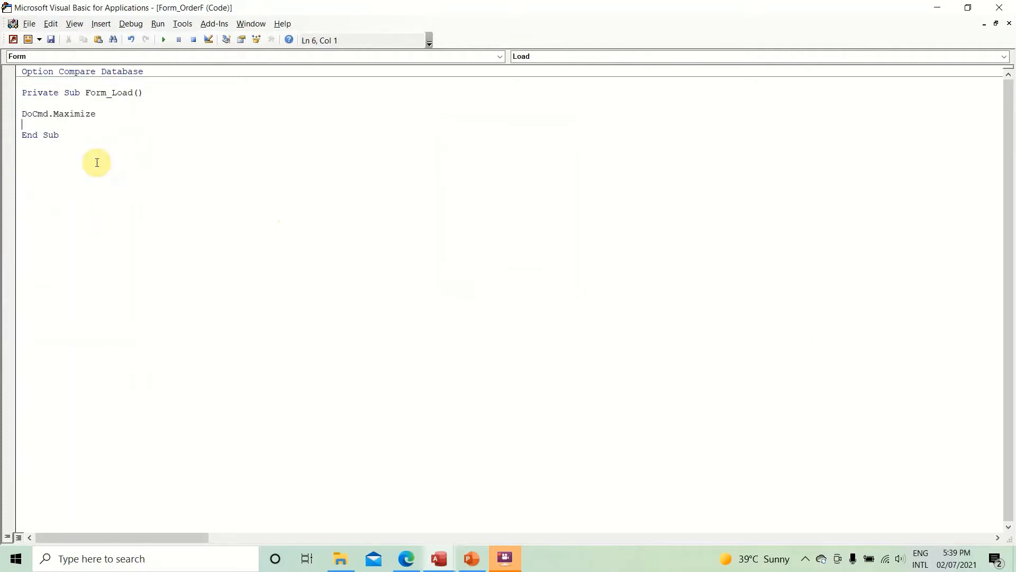
pyautogui.click(122, 24)
pyautogui.click(133, 37)
pyautogui.click(999, 7)
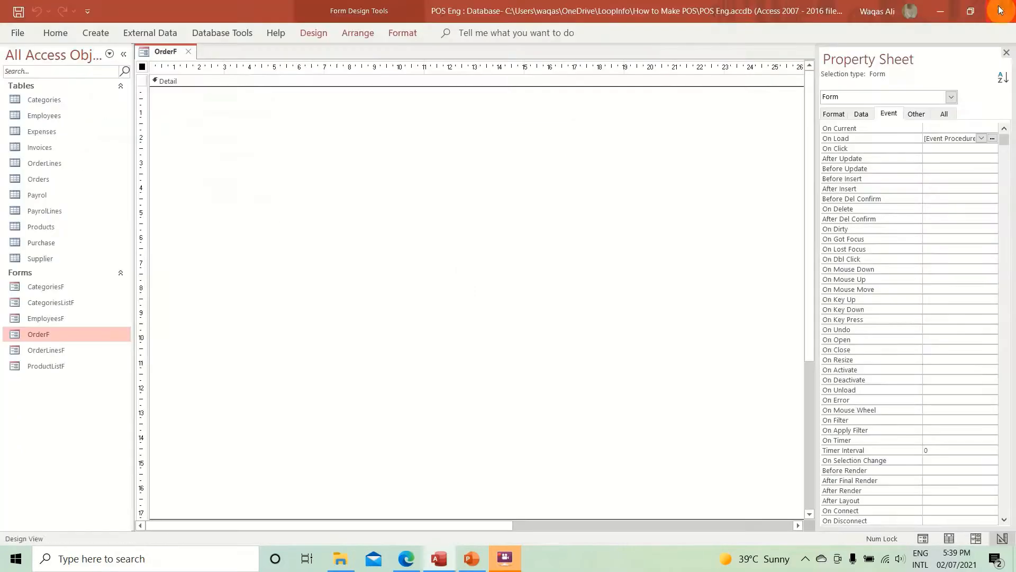
# - Check how OrderF opens in Form View, close and reopen it, and return to Design View
pyautogui.rightClick(166, 53)
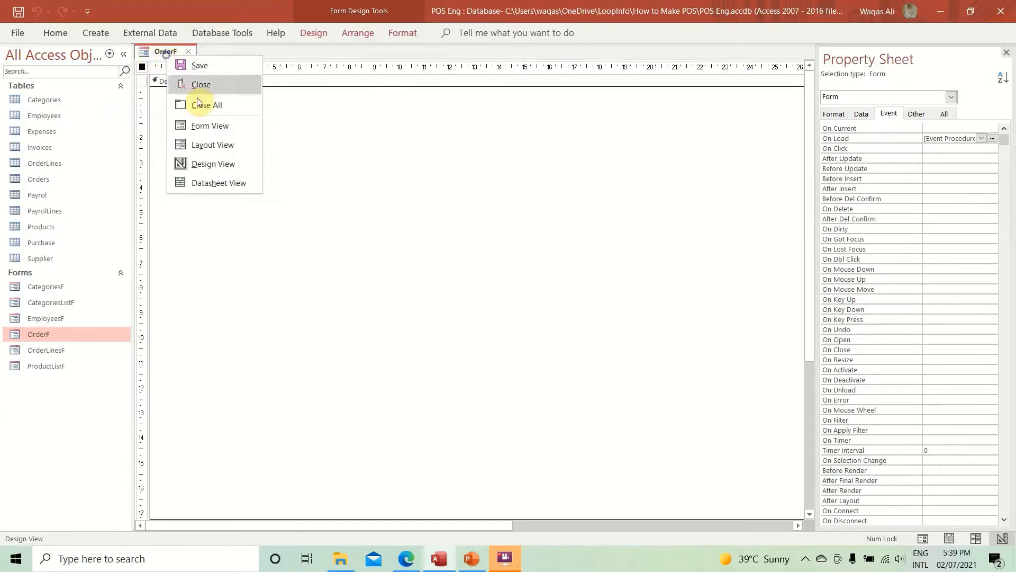
pyautogui.click(205, 126)
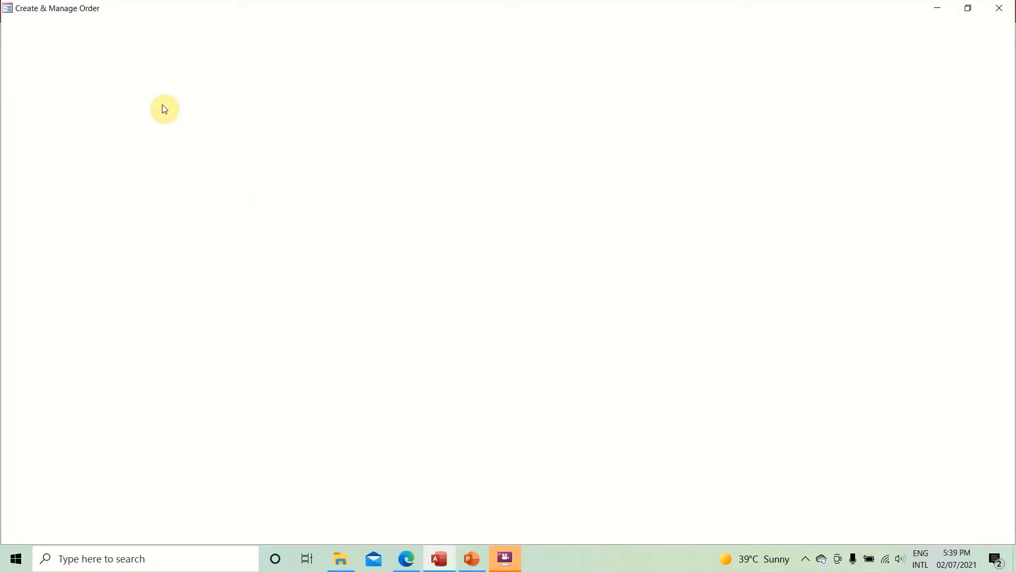
pyautogui.click(999, 8)
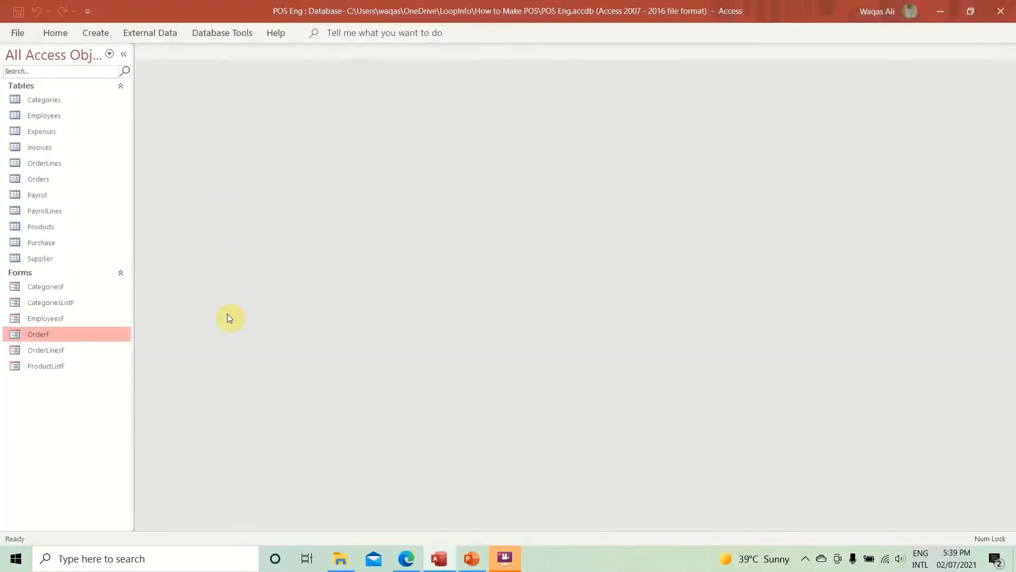
pyautogui.doubleClick(17, 334)
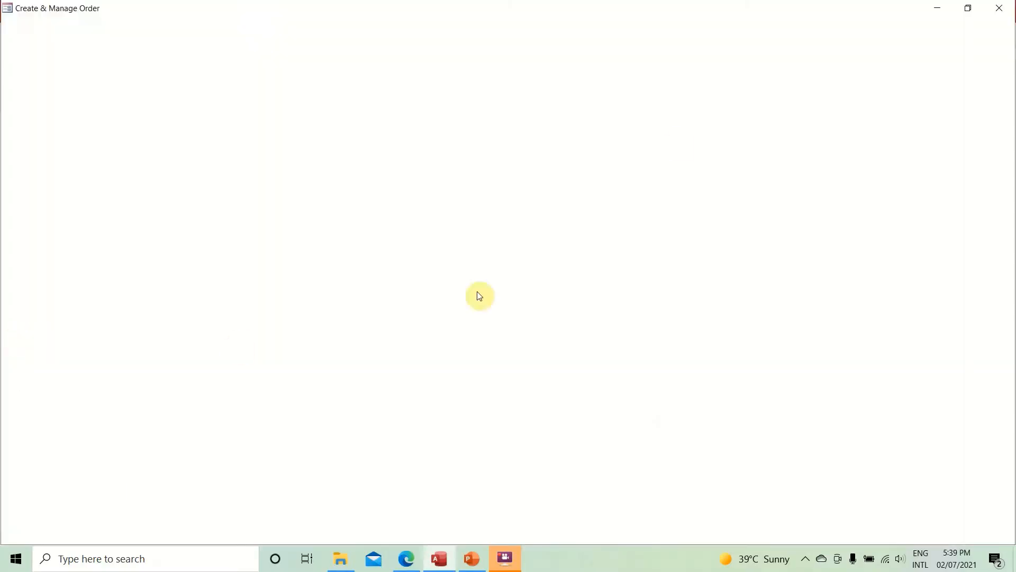
pyautogui.rightClick(554, 290)
pyautogui.click(580, 324)
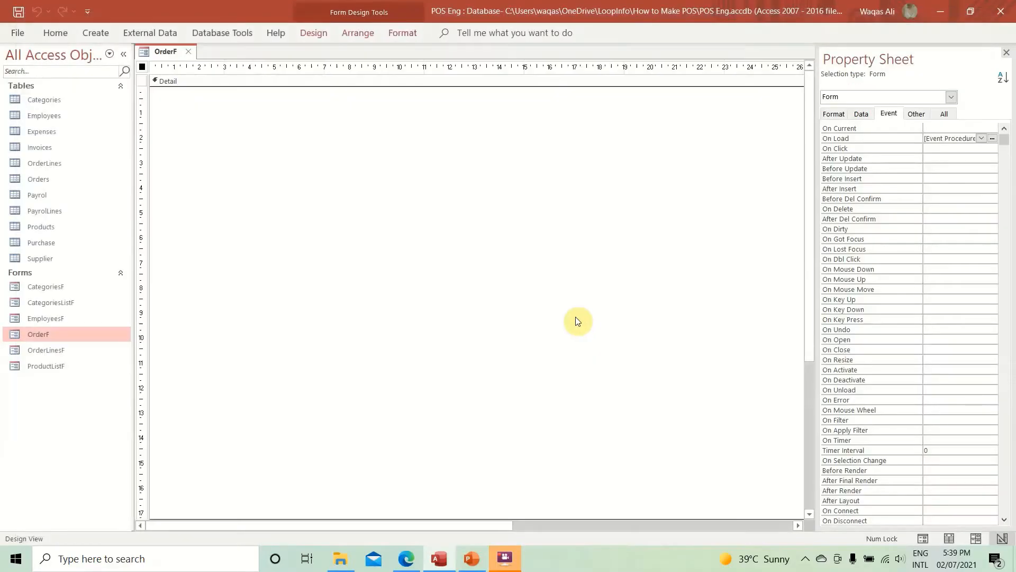
# - Add a form header and footer to OrderF, shrink the header to about 1 cm high and collapse the footer
pyautogui.rightClick(406, 210)
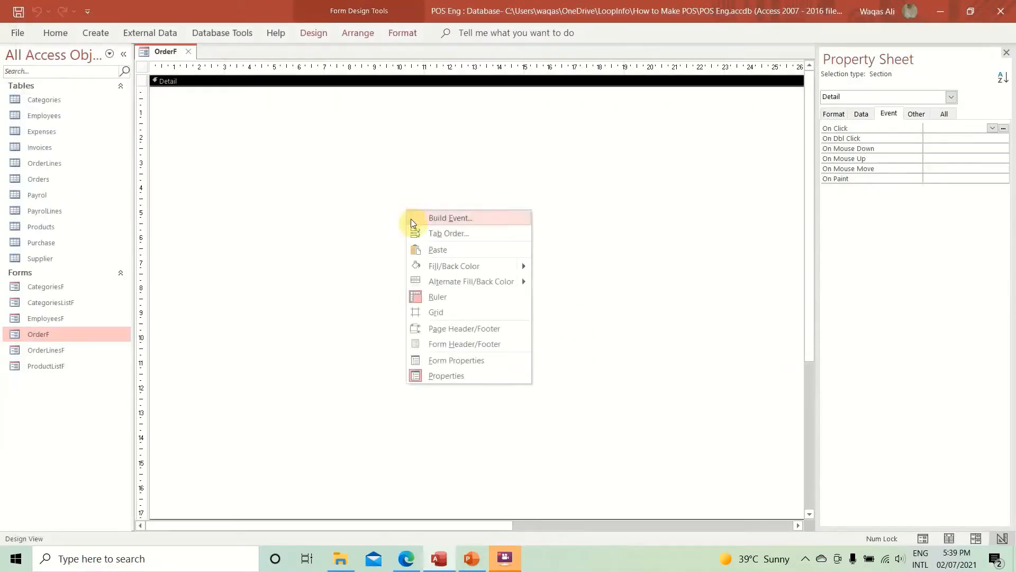
pyautogui.click(477, 345)
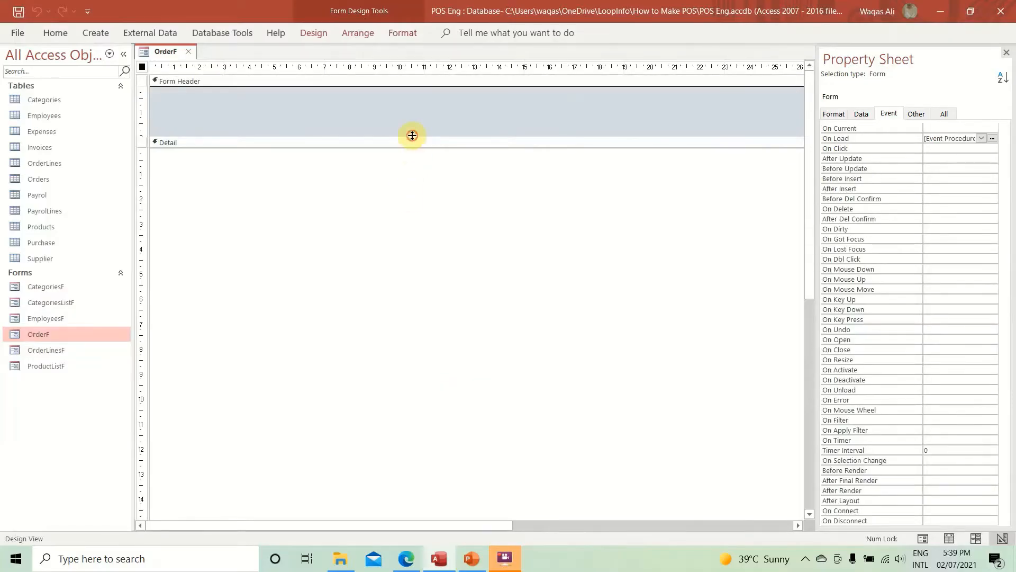
pyautogui.moveTo(411, 136); pyautogui.dragTo(414, 111)
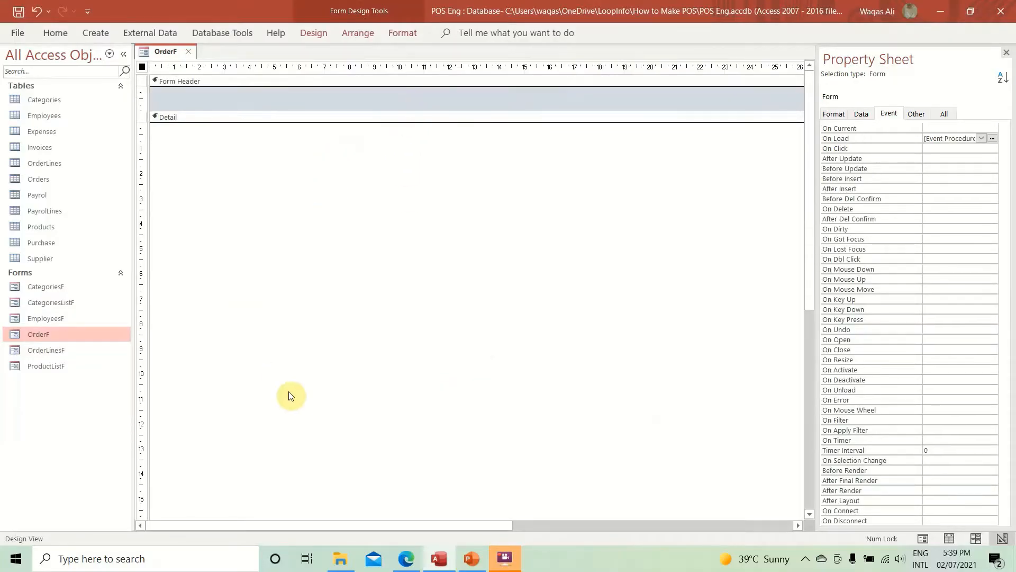
pyautogui.scroll(-4, 310, 411)
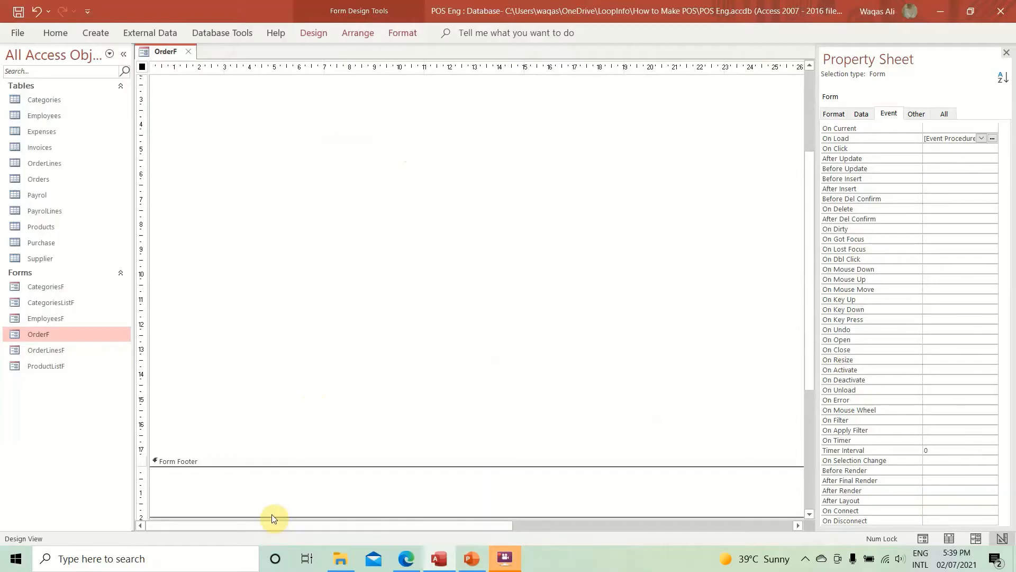
pyautogui.moveTo(277, 517); pyautogui.dragTo(276, 435)
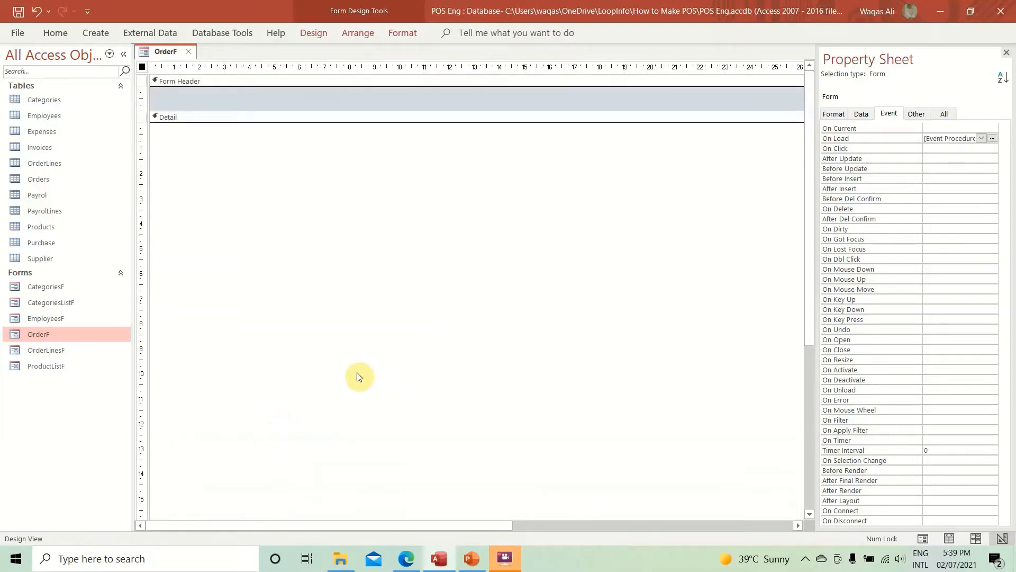
pyautogui.click(37, 302)
pyautogui.rightClick(37, 301)
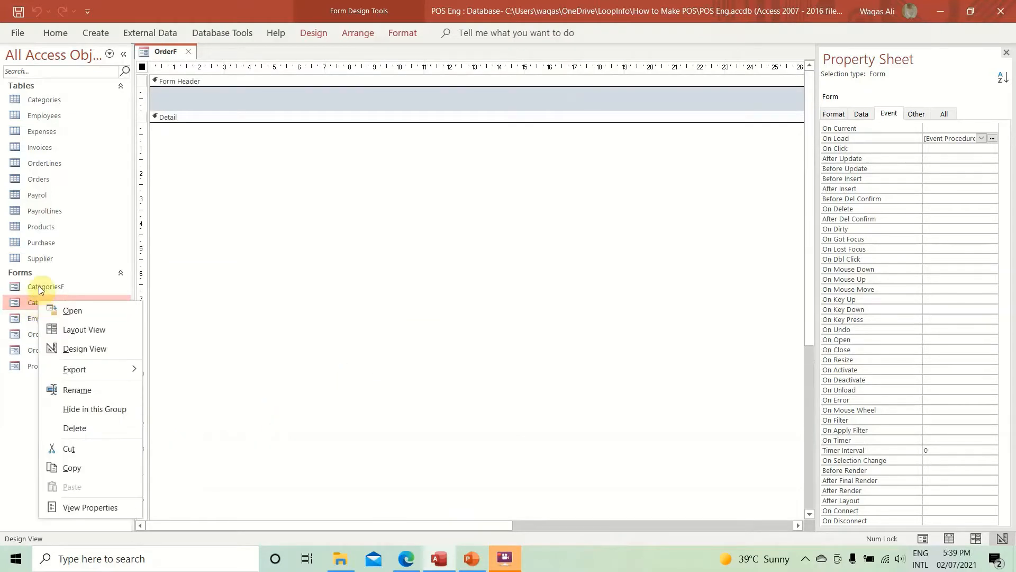
pyautogui.click(84, 348)
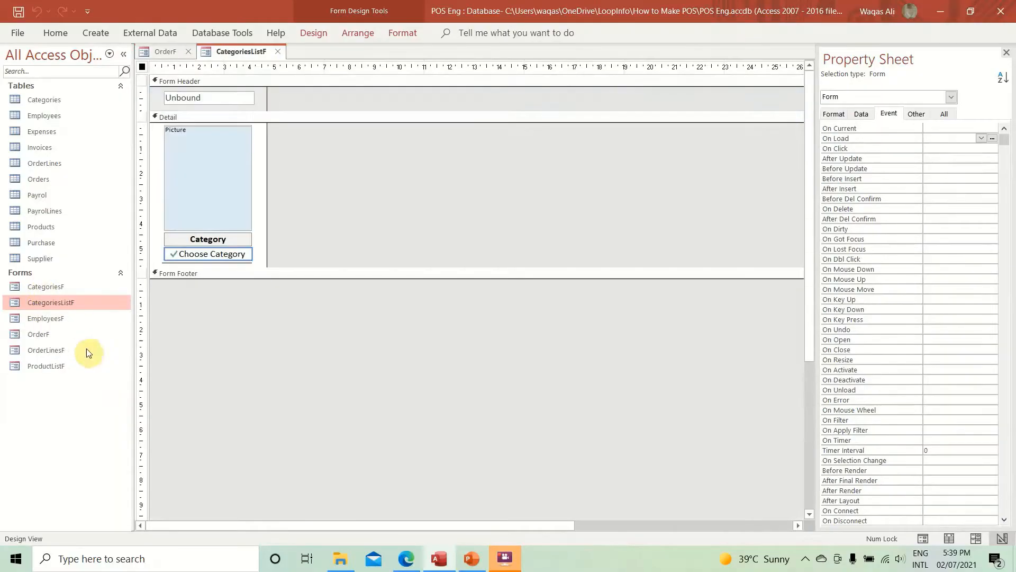
pyautogui.click(281, 51)
# - Open CategoriesF in Design View and copy its form header's Back Color value, #99CCFF
pyautogui.click(48, 287)
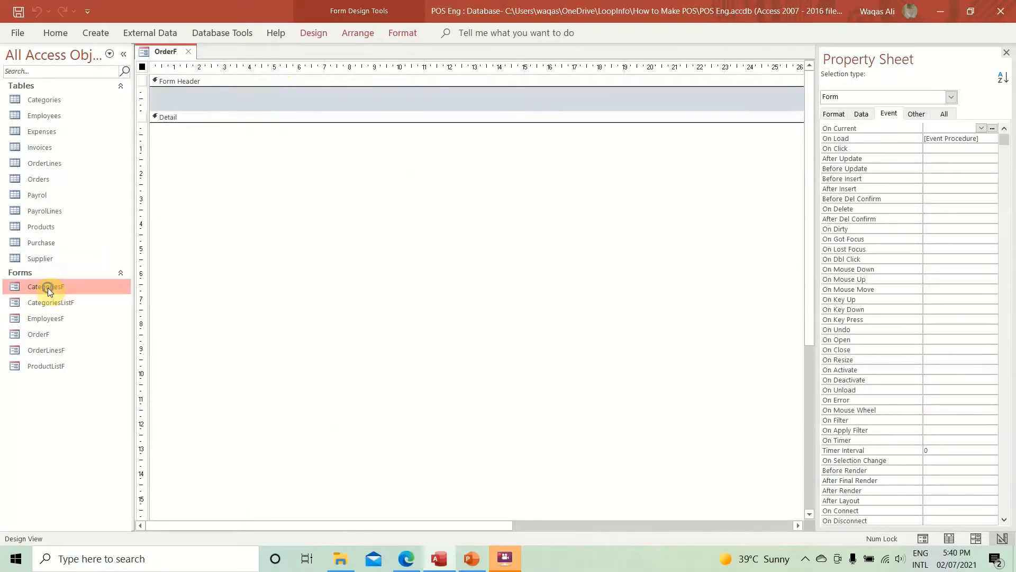
pyautogui.rightClick(48, 288)
pyautogui.click(88, 337)
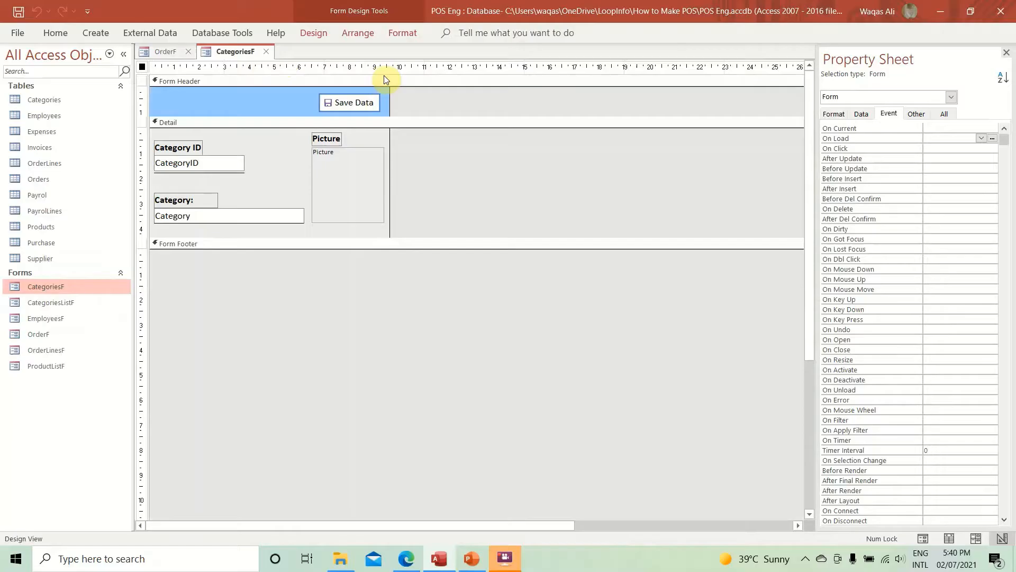
pyautogui.click(253, 108)
pyautogui.click(177, 99)
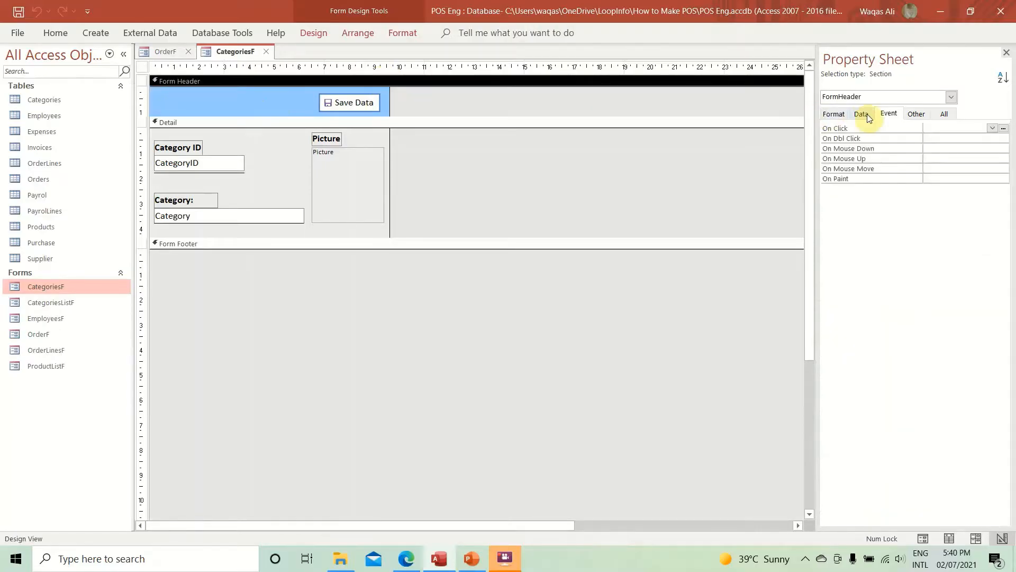
pyautogui.click(841, 113)
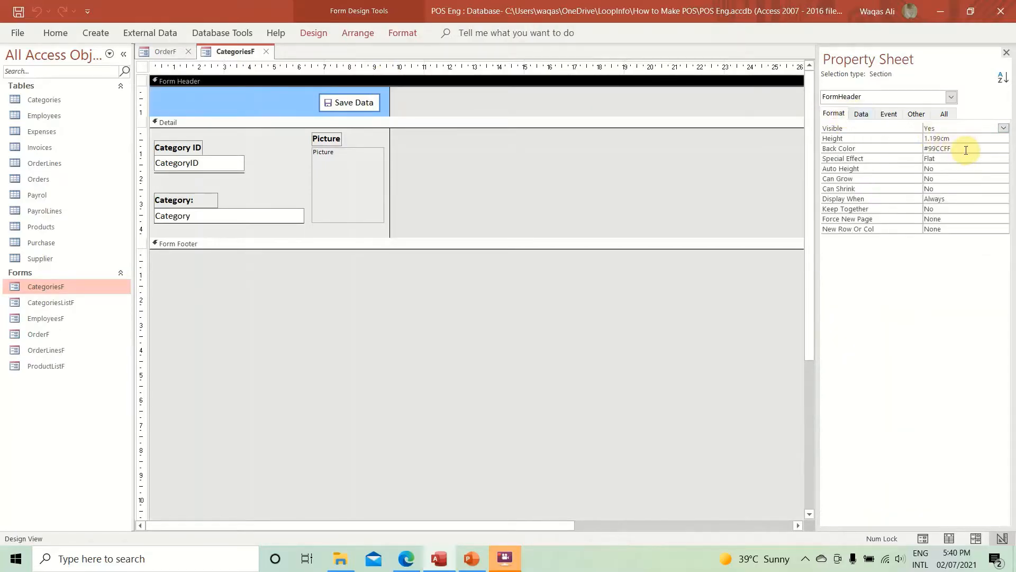
pyautogui.click(897, 147)
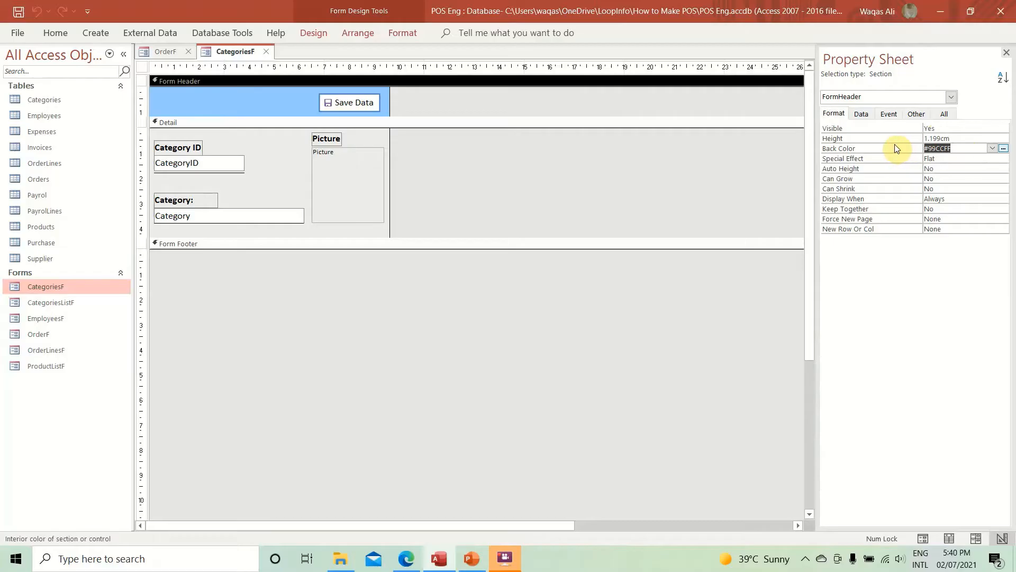
# - Set the Back Color of OrderF's form header to #99CCFF and save the form
pyautogui.click(164, 51)
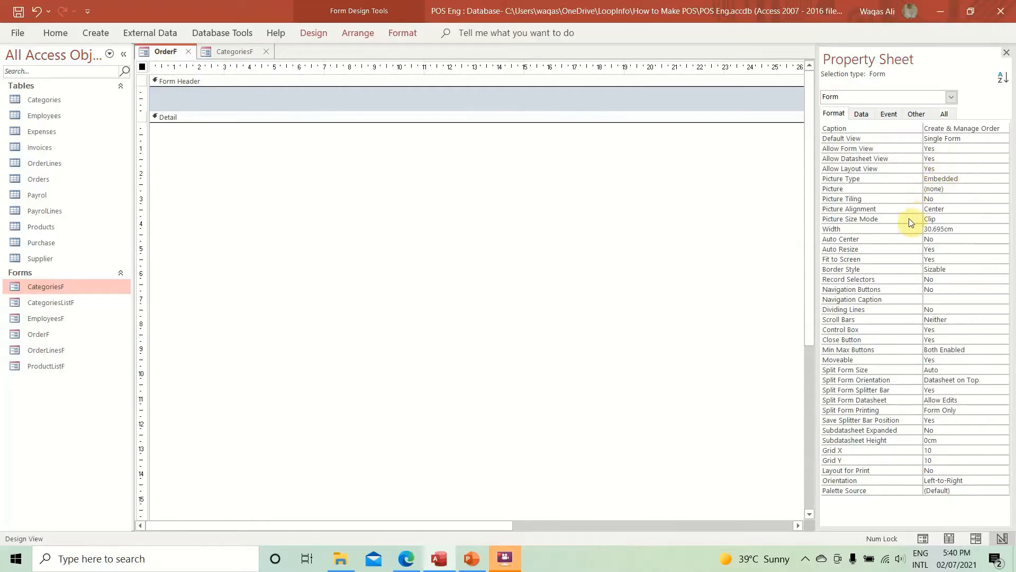
pyautogui.click(493, 101)
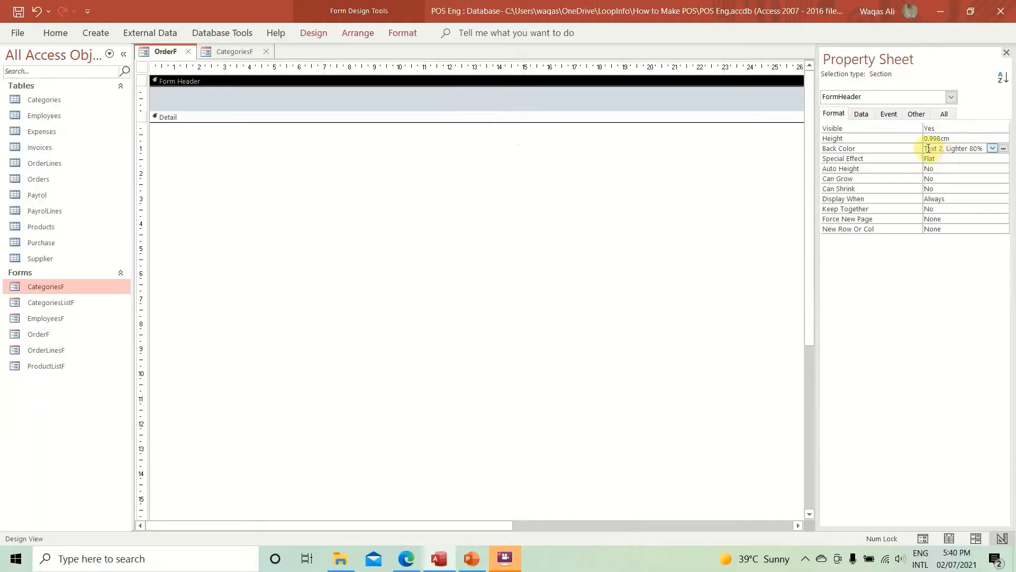
pyautogui.moveTo(927, 148); pyautogui.dragTo(1010, 148)
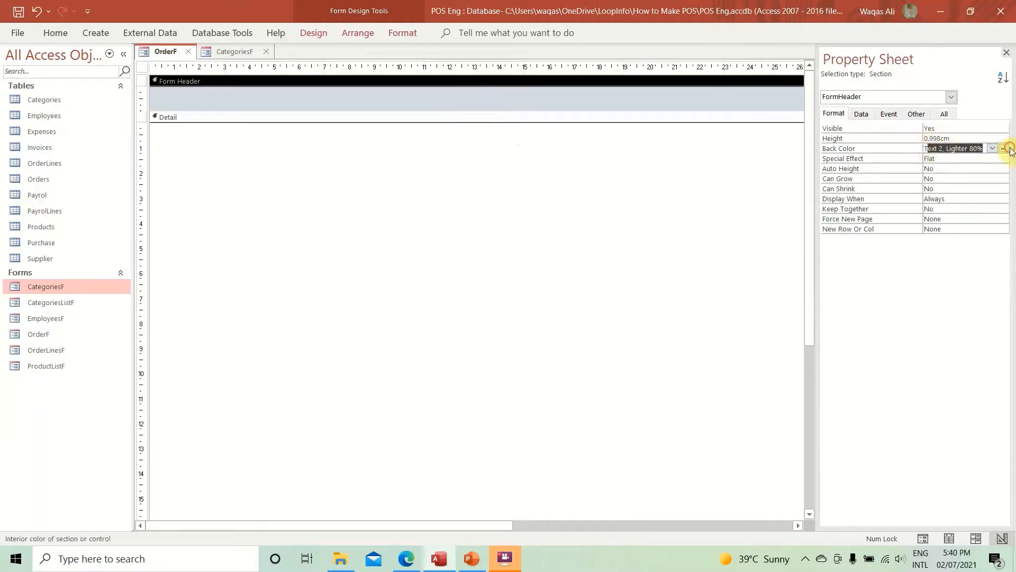
pyautogui.press('BackSpace')
pyautogui.write('#99CCFF')
pyautogui.press('Return')
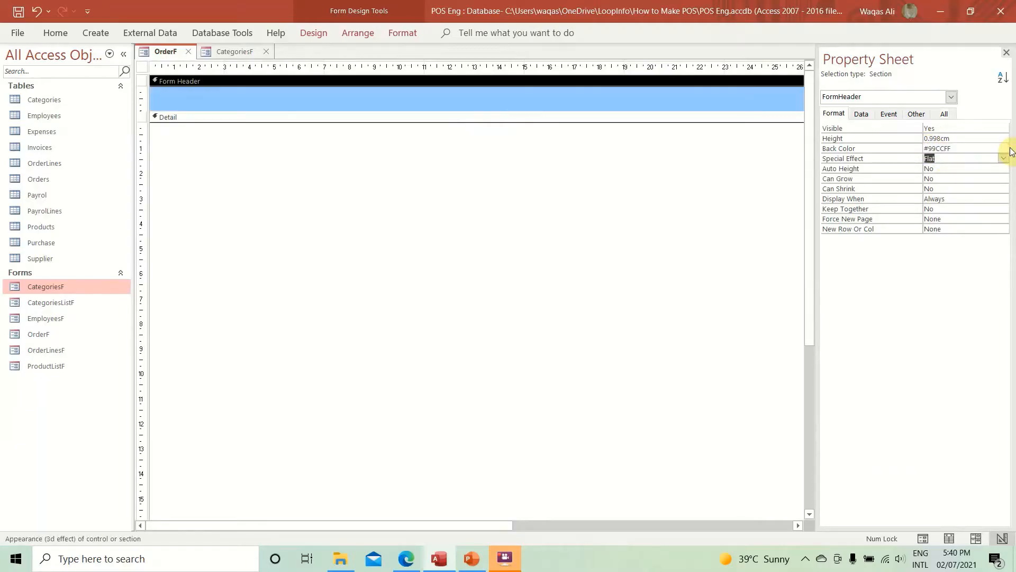
pyautogui.rightClick(159, 51)
pyautogui.click(167, 59)
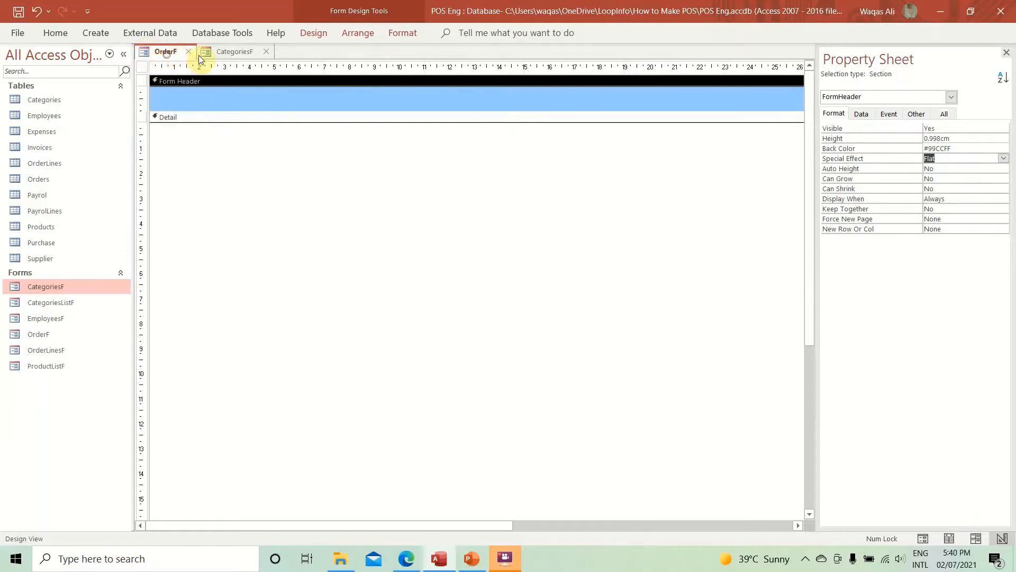
# - Copy the Save Data button from CategoriesF into OrderF's form header and move it to the header's right end, about 28 cm from the left
pyautogui.click(216, 52)
pyautogui.click(351, 103)
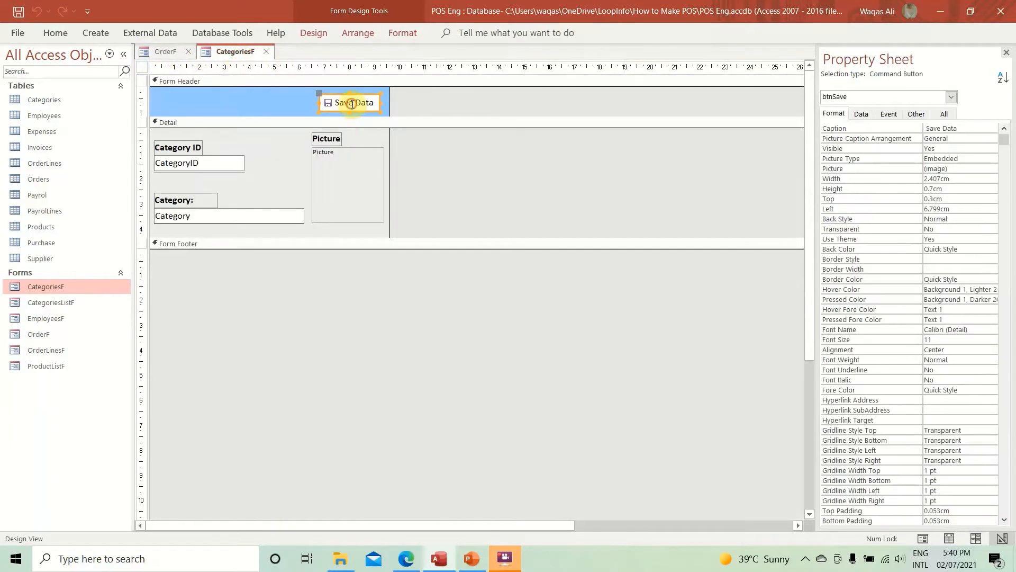
pyautogui.click(165, 51)
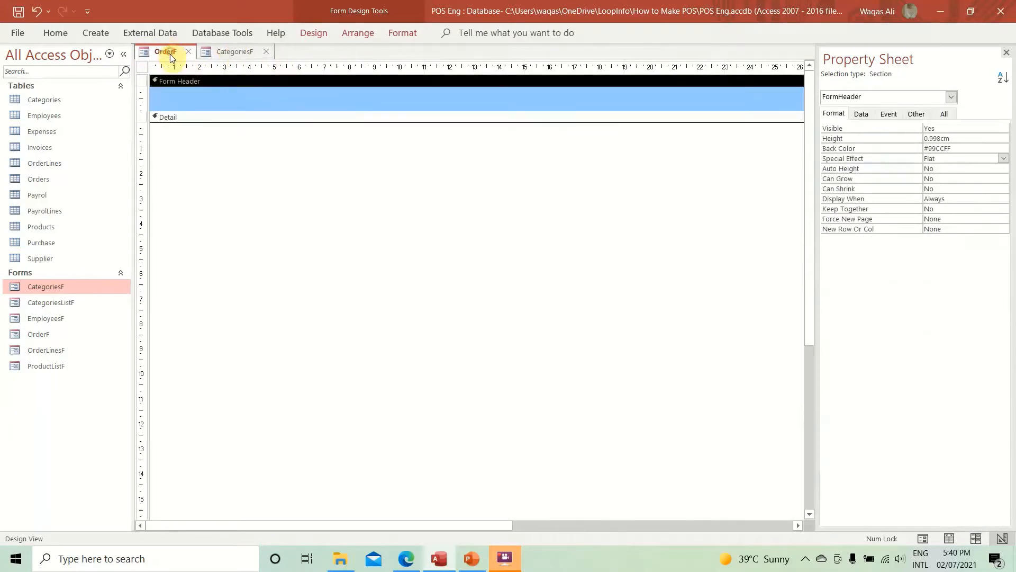
pyautogui.moveTo(485, 526); pyautogui.dragTo(674, 521)
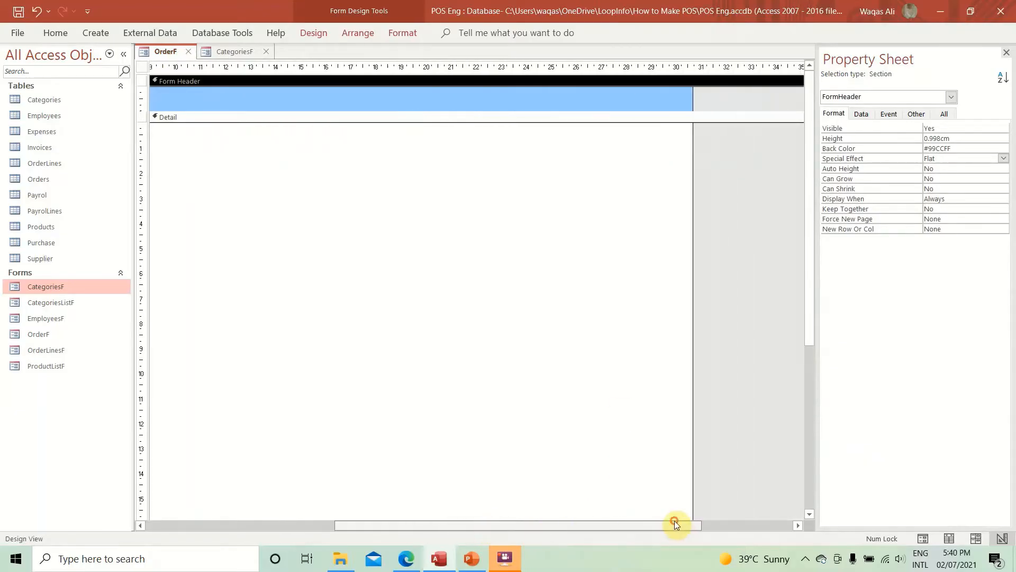
pyautogui.click(434, 103)
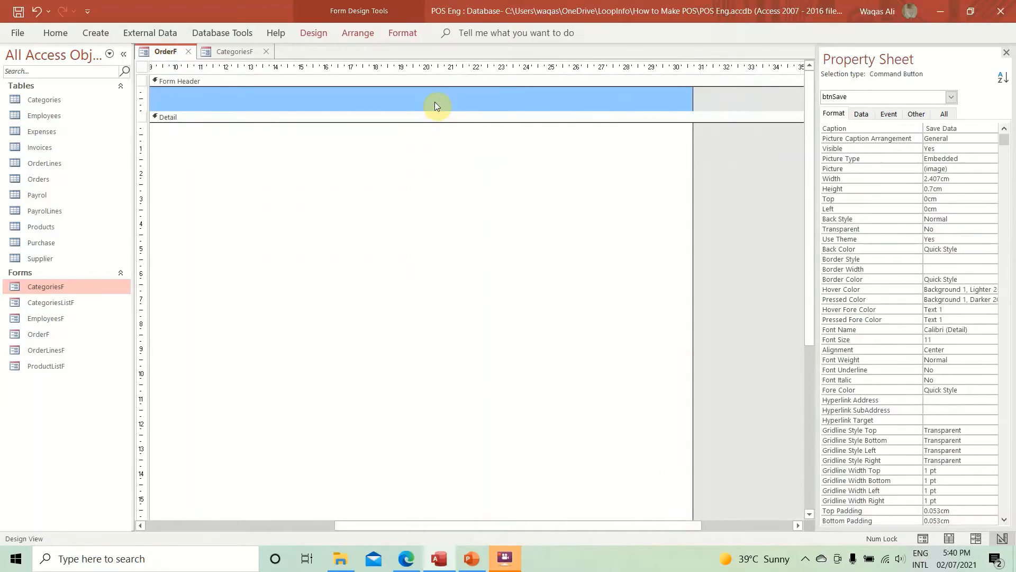
pyautogui.moveTo(593, 526); pyautogui.dragTo(329, 494)
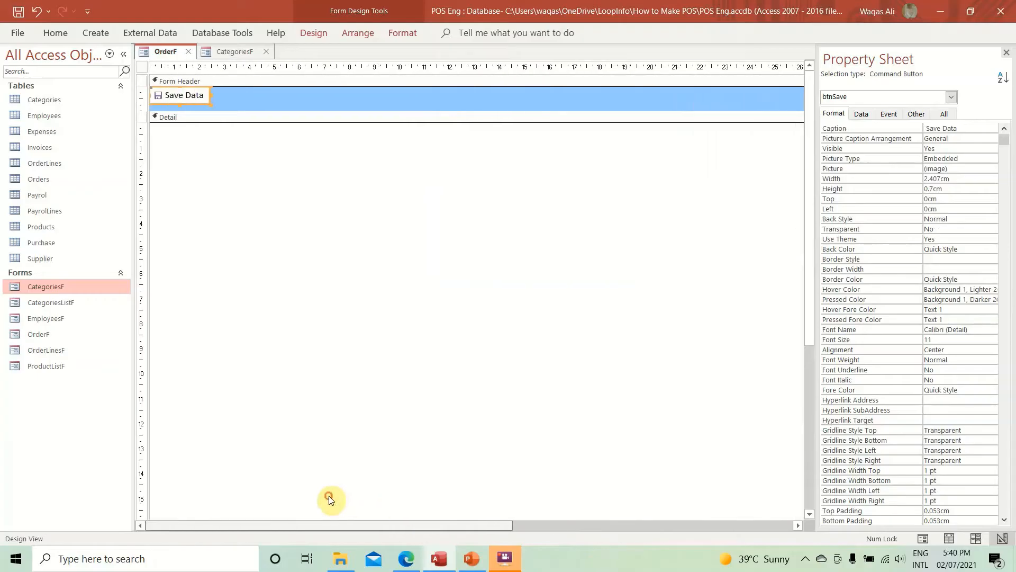
pyautogui.moveTo(203, 106); pyautogui.dragTo(781, 109)
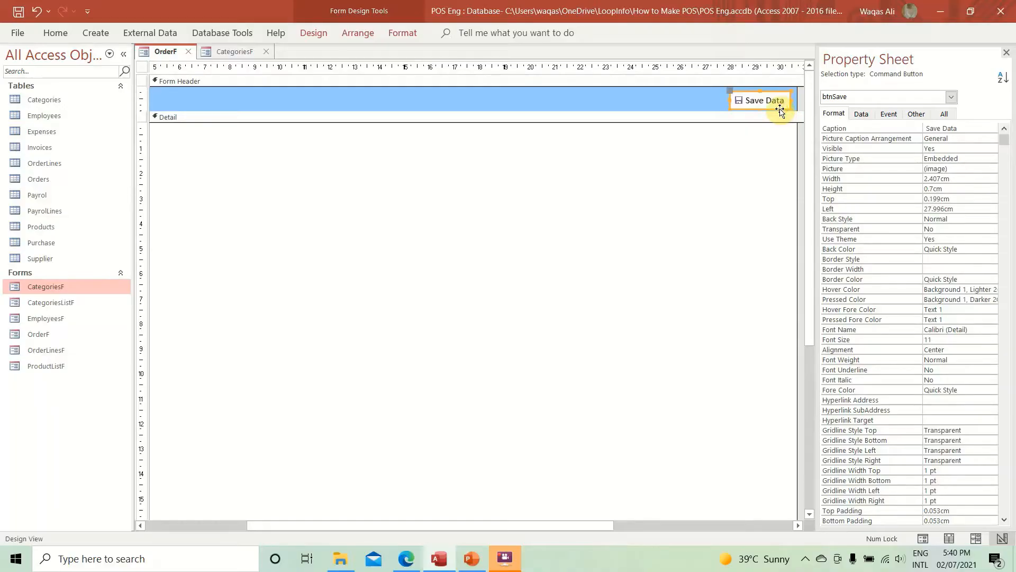
# - Copy the Category ID label and text box from CategoriesF into OrderF's Detail section and shift them right to about 18 cm from the left
pyautogui.click(227, 50)
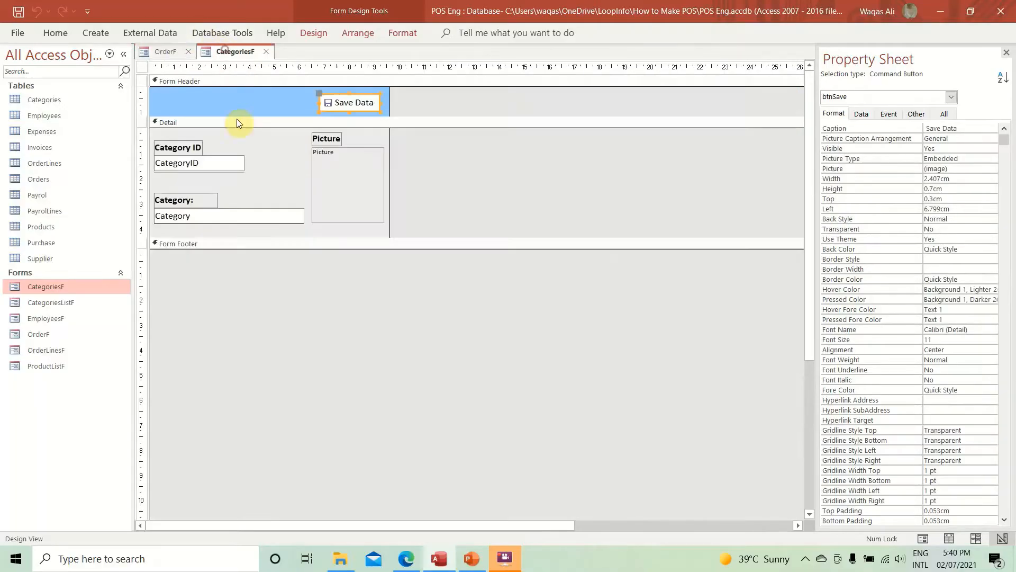
pyautogui.moveTo(232, 140); pyautogui.dragTo(180, 177)
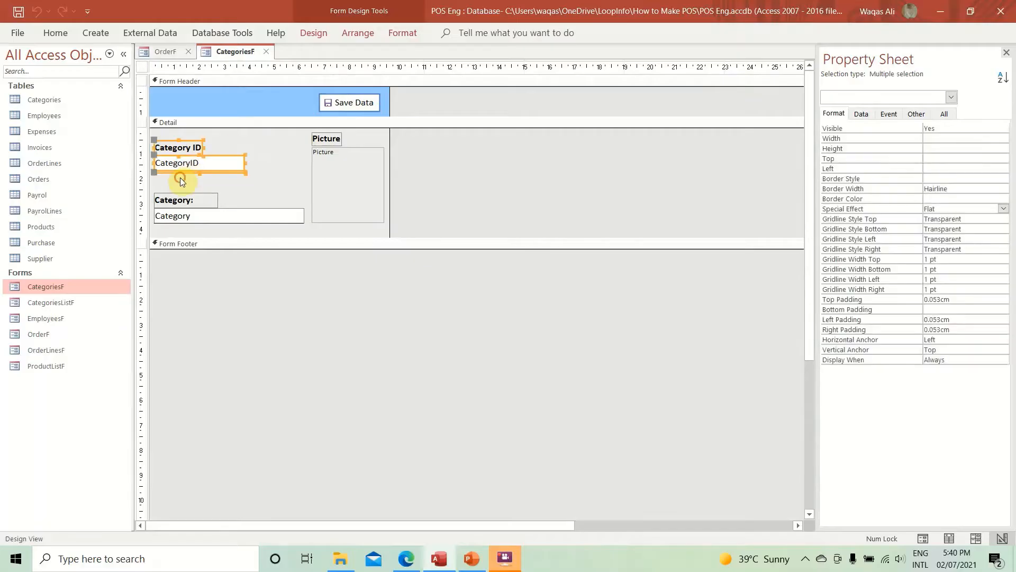
pyautogui.click(164, 51)
pyautogui.click(535, 175)
pyautogui.hotkey('ctrl', 'v')
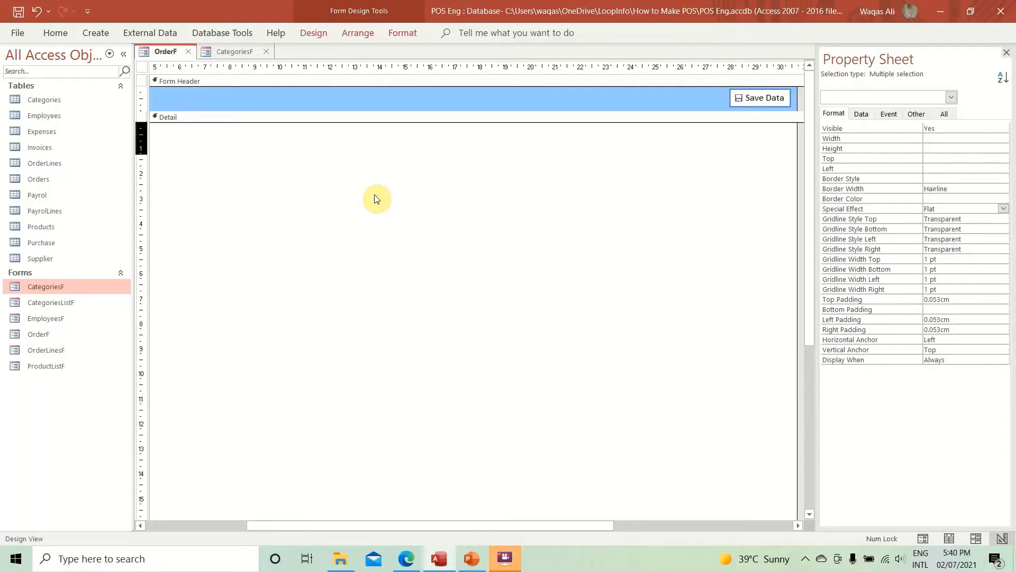
pyautogui.press('Right')
pyautogui.press('Right')
pyautogui.press('Right')
pyautogui.press('Right')
pyautogui.press('Right')
pyautogui.press('Right')
pyautogui.press('Right')
pyautogui.press('Right')
pyautogui.press('Right')
pyautogui.press('Right')
pyautogui.press('Right')
pyautogui.press('Right')
pyautogui.press('Right')
pyautogui.press('Right')
pyautogui.press('Right')
pyautogui.press('Right')
pyautogui.press('Right')
pyautogui.press('Right')
pyautogui.press('Right')
pyautogui.press('Right')
pyautogui.press('Right')
pyautogui.press('Right')
pyautogui.press('Right')
pyautogui.press('Right')
pyautogui.press('Right')
pyautogui.press('Right')
pyautogui.press('Right')
pyautogui.press('Right')
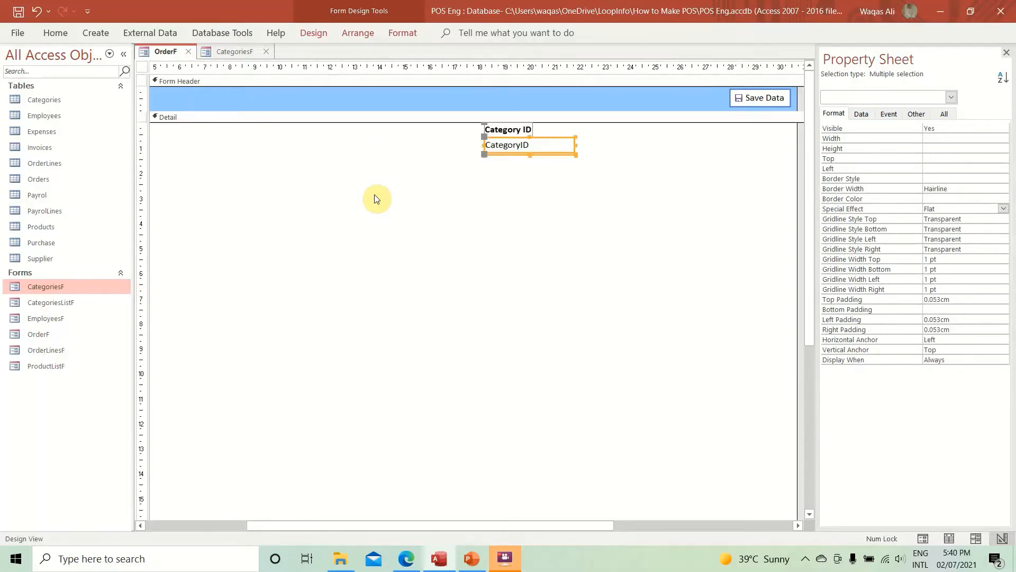
# - Clear the CategoryID field binding from the pasted text box in OrderF so that it is unbound
pyautogui.click(577, 171)
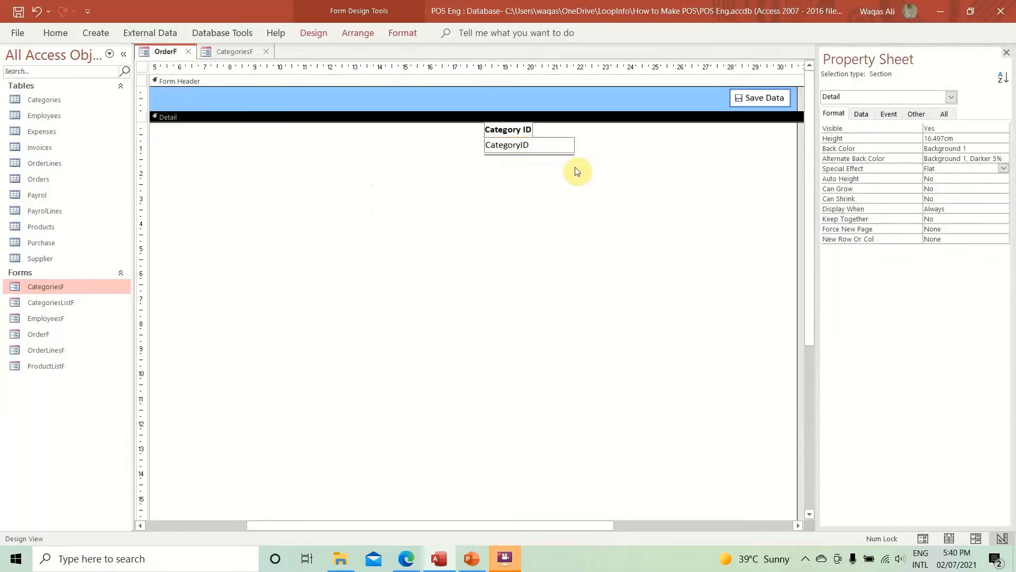
pyautogui.click(518, 148)
pyautogui.moveTo(551, 143); pyautogui.dragTo(479, 143)
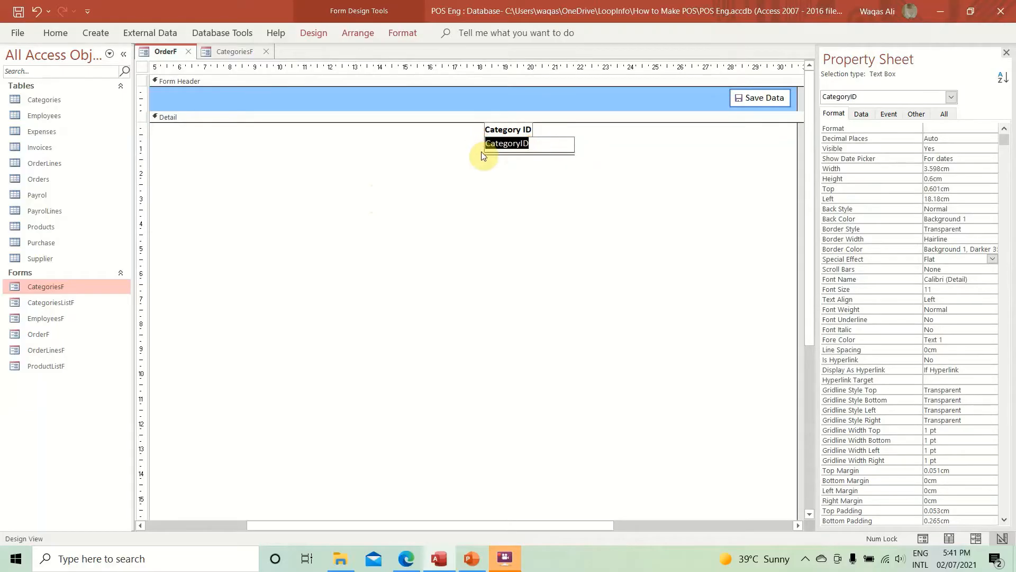
pyautogui.press('Delete')
pyautogui.click(577, 261)
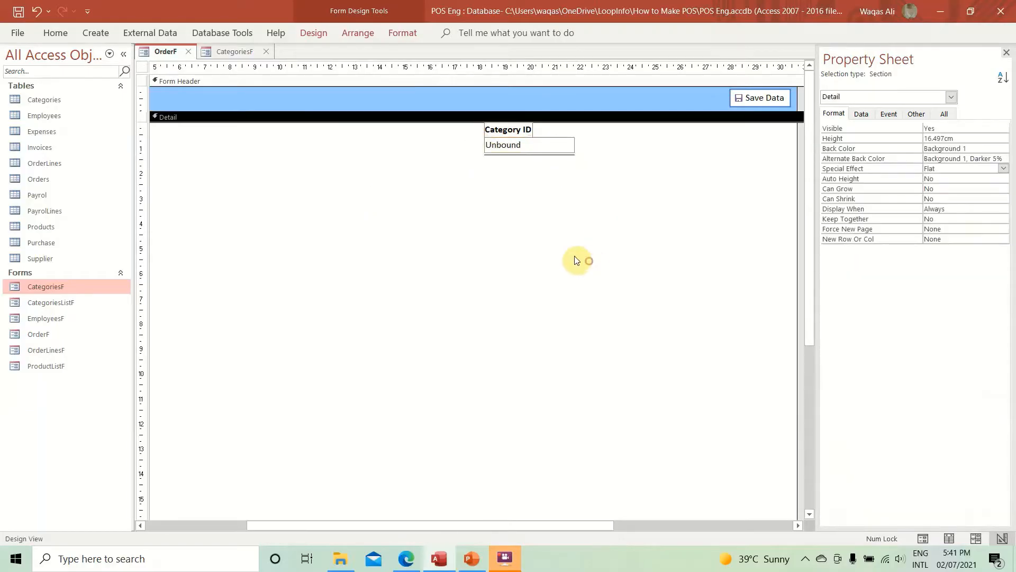
pyautogui.click(534, 149)
pyautogui.click(532, 308)
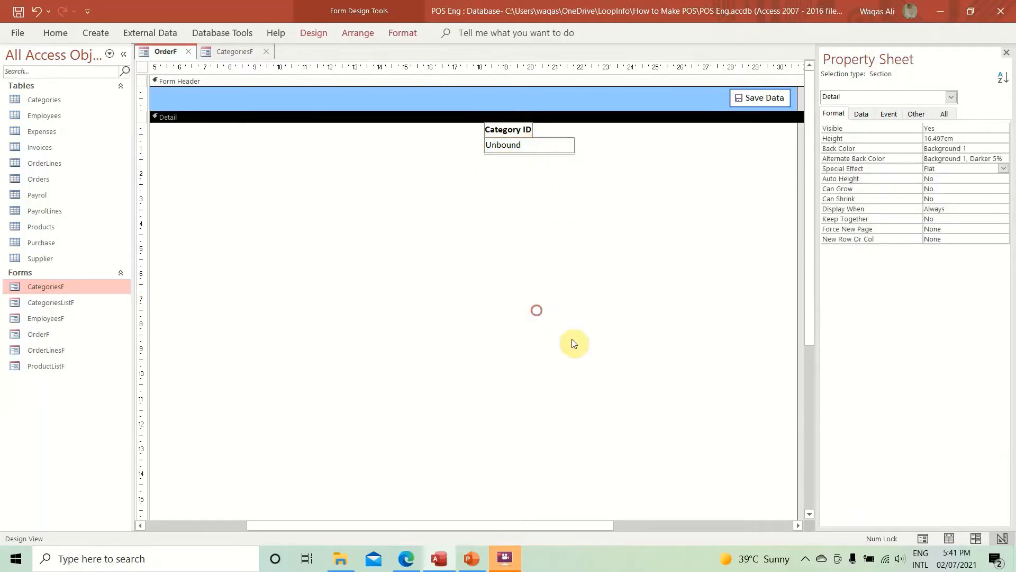
# - Check the placement of OrderF's controls in Form View and return to Design View
pyautogui.rightClick(164, 52)
pyautogui.click(215, 122)
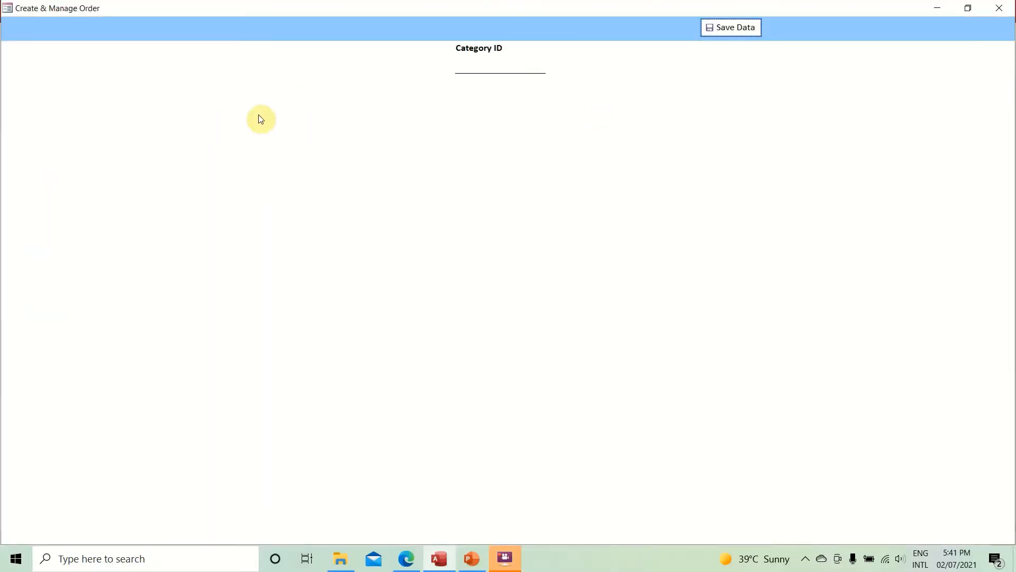
pyautogui.rightClick(261, 119)
pyautogui.click(560, 189)
pyautogui.rightClick(227, 104)
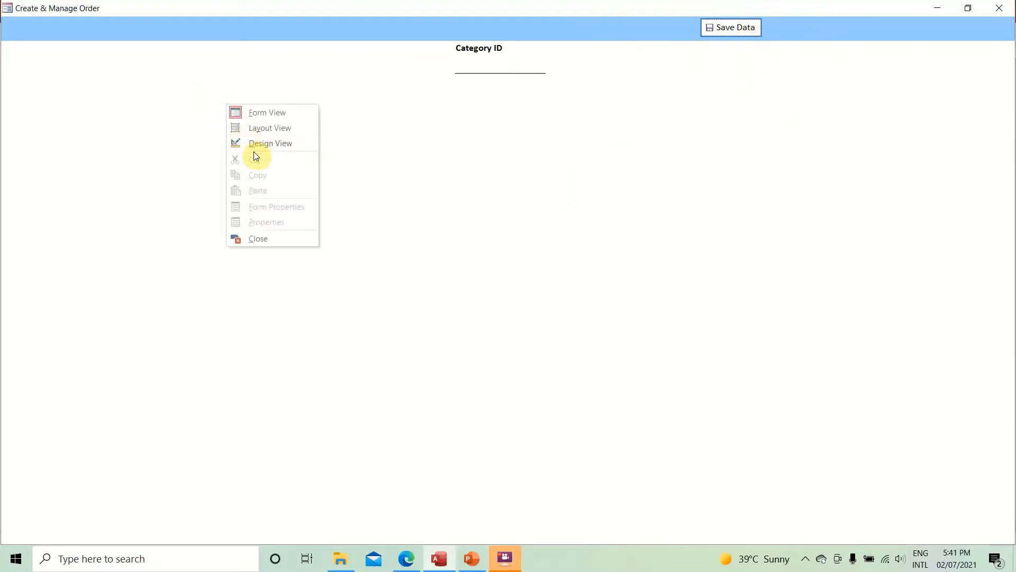
pyautogui.click(253, 149)
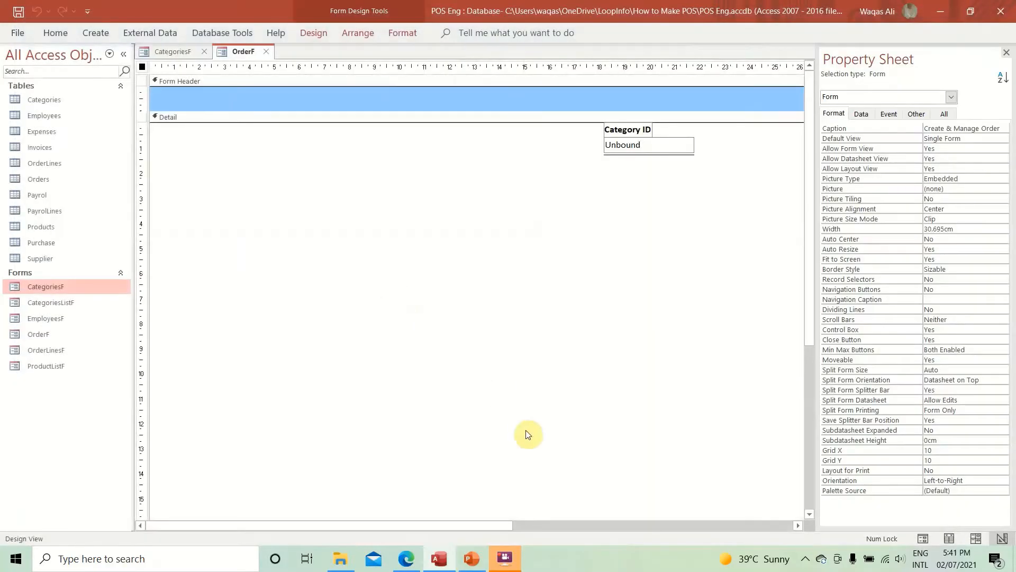
# - Move the Category ID label and its text box to the right edge of OrderF's Detail section, beneath the Save Data button
pyautogui.moveTo(487, 524); pyautogui.dragTo(637, 521)
pyautogui.moveTo(478, 181); pyautogui.dragTo(667, 146)
pyautogui.click(748, 103)
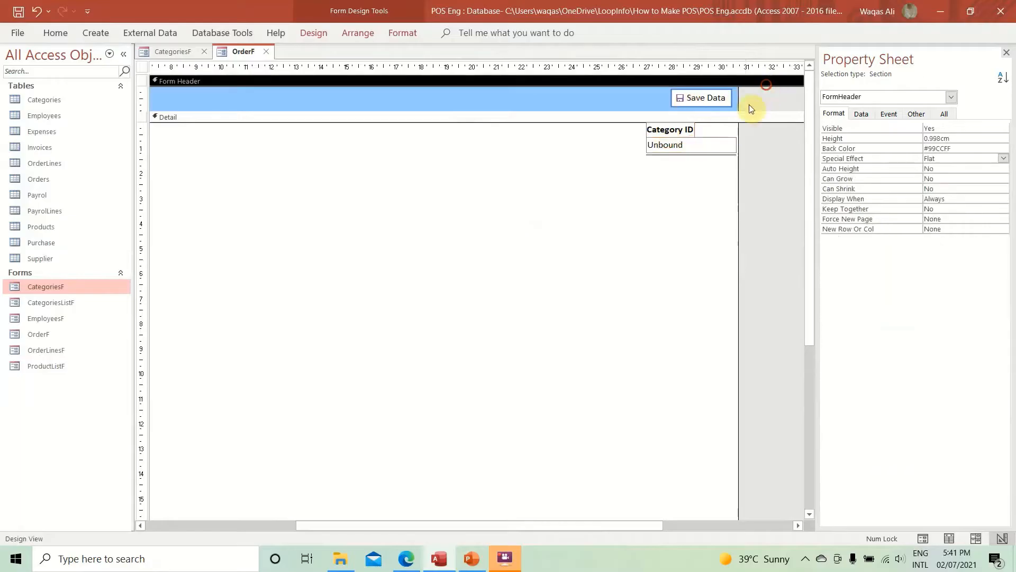
pyautogui.click(672, 165)
# - Set the Horizontal Anchor of the Save Data button, Category ID label and text box to Right
pyautogui.moveTo(771, 97); pyautogui.dragTo(569, 211)
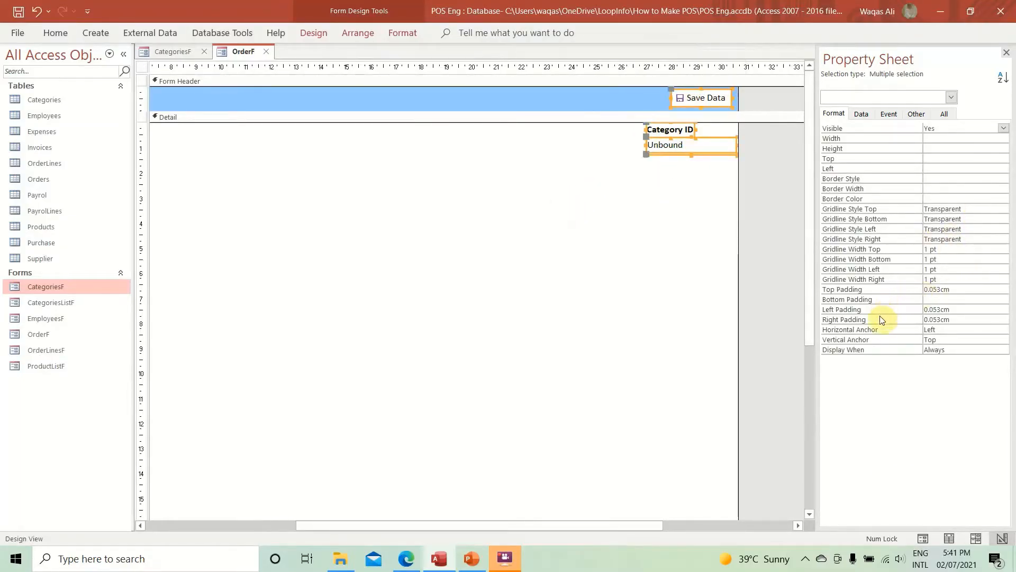
pyautogui.click(959, 330)
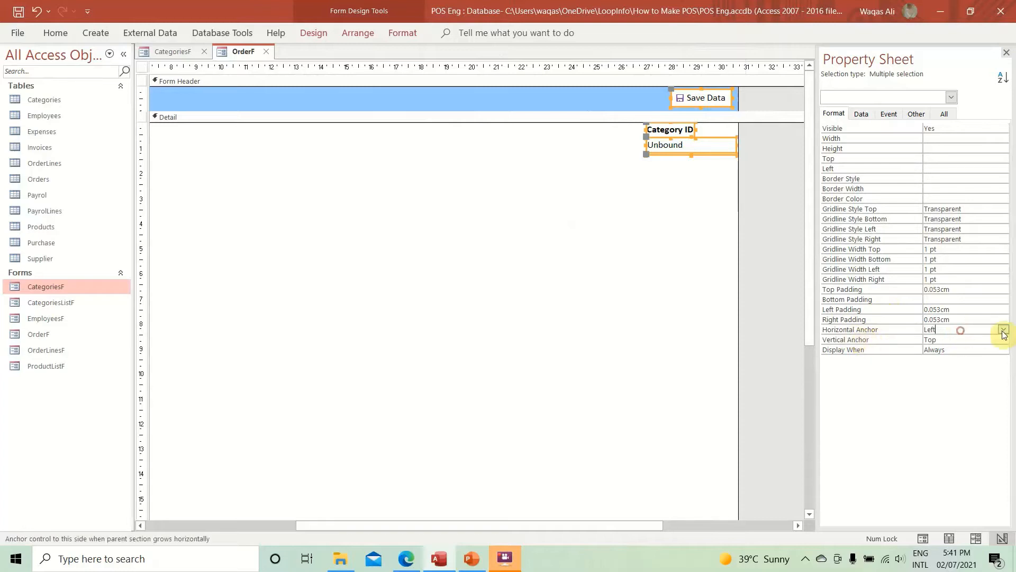
pyautogui.click(1003, 329)
pyautogui.click(970, 353)
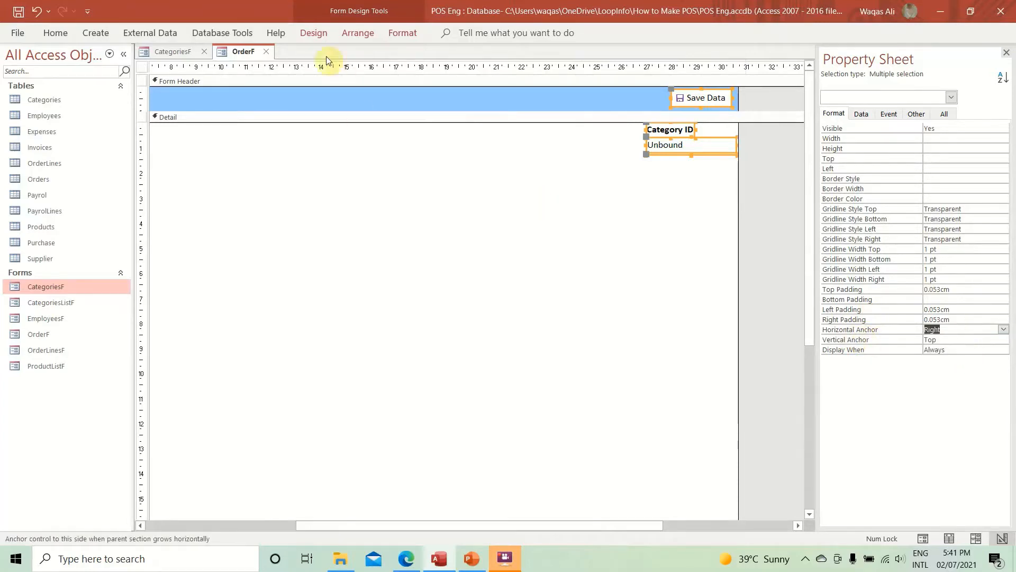
# - Check how the right-anchored controls sit in OrderF's Form View and return to Design View
pyautogui.rightClick(243, 51)
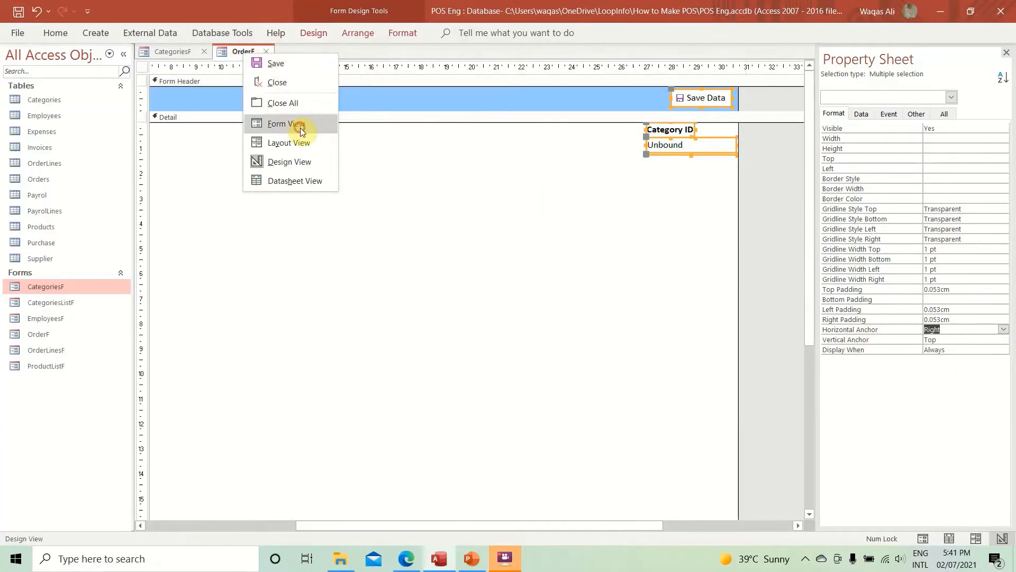
pyautogui.click(300, 128)
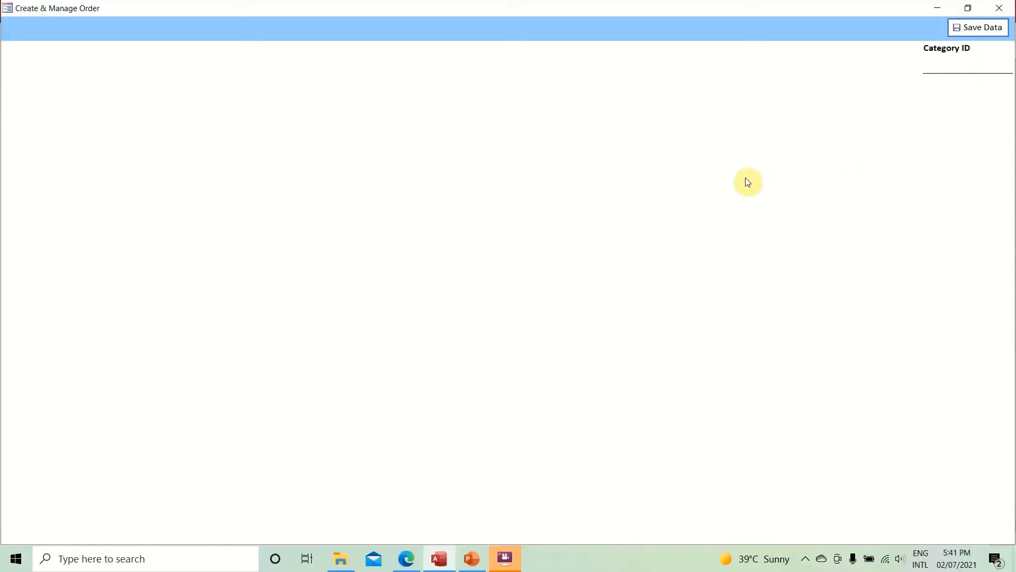
pyautogui.rightClick(465, 102)
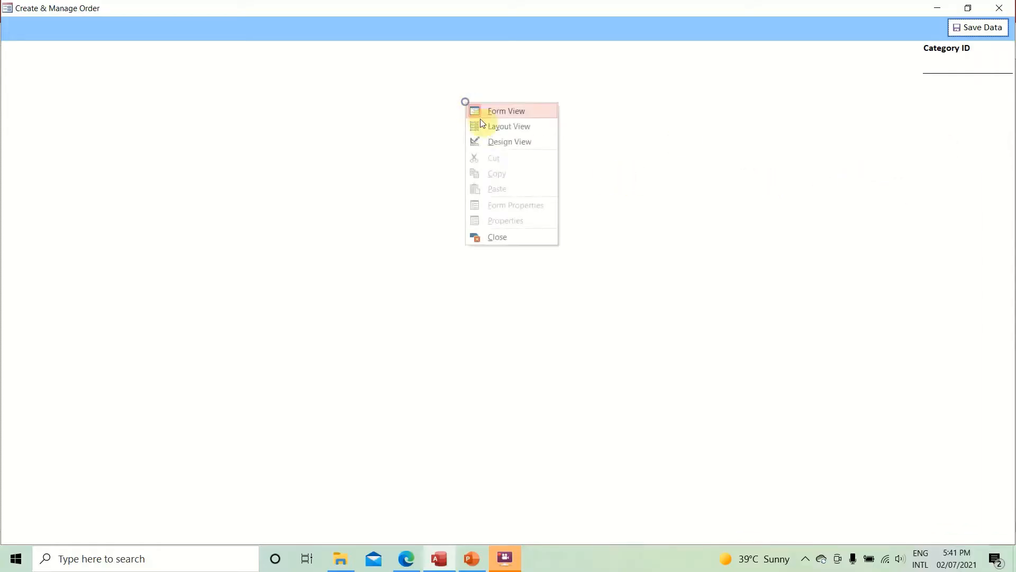
pyautogui.click(497, 142)
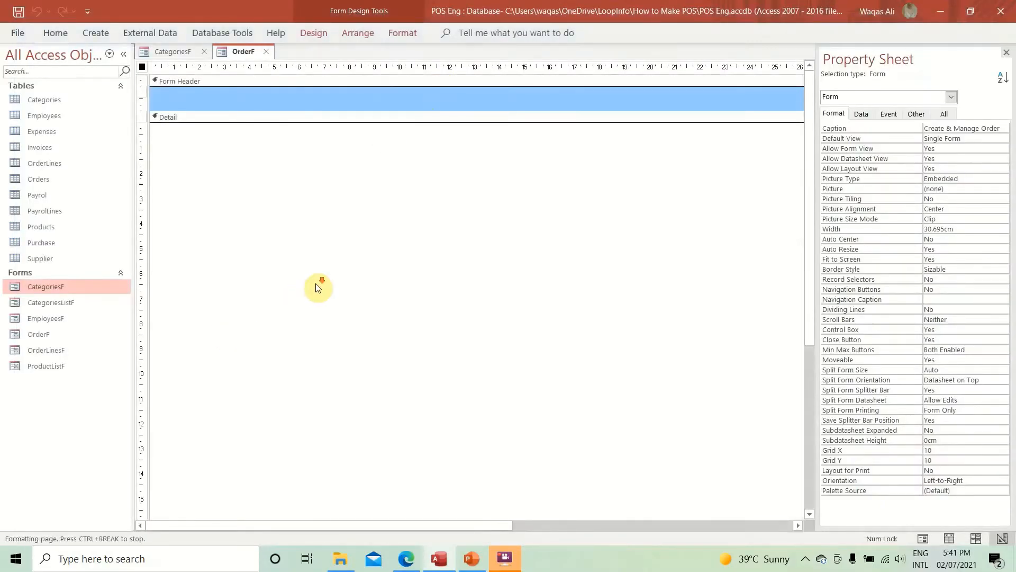
# - Shorten OrderF's Detail section to about 15 cm high
pyautogui.scroll(-1, 318, 286)
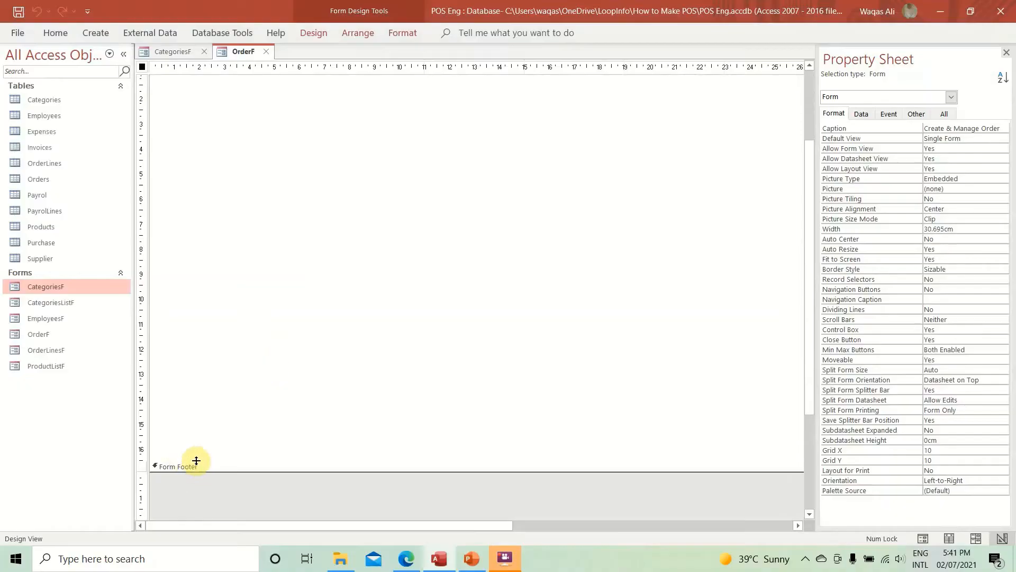
pyautogui.moveTo(197, 460); pyautogui.dragTo(191, 411)
pyautogui.scroll(2, 307, 370)
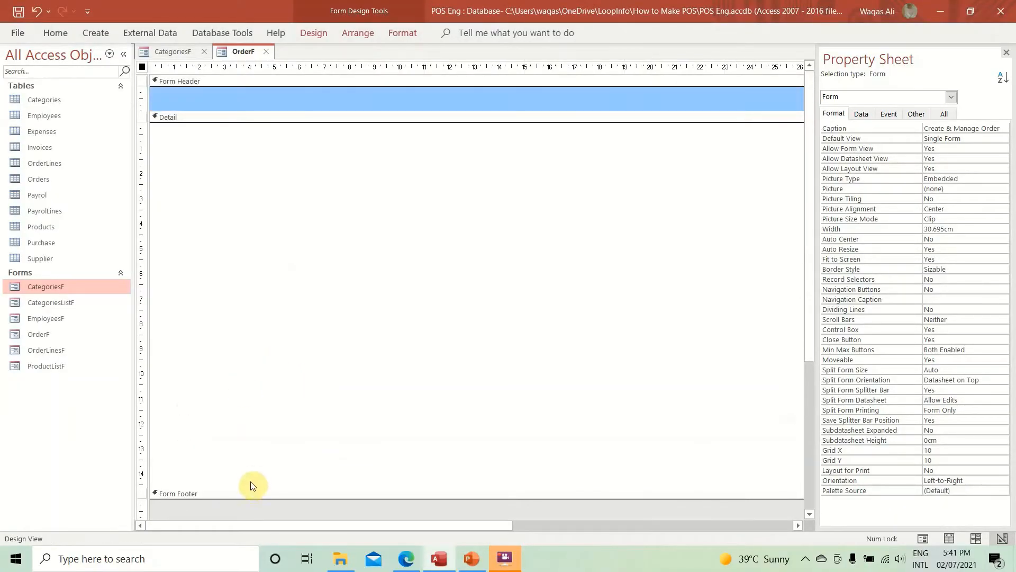
pyautogui.moveTo(255, 487); pyautogui.dragTo(255, 497)
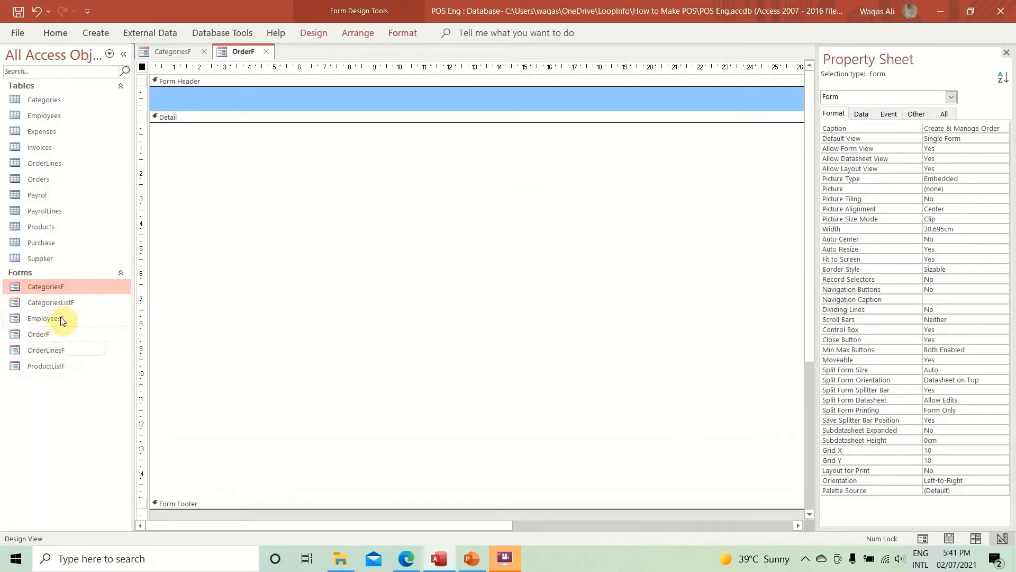
# - Review CategoriesListF against the category column on the PowerPoint UI slide, return to Access, and close CategoriesF and CategoriesListF
pyautogui.doubleClick(56, 301)
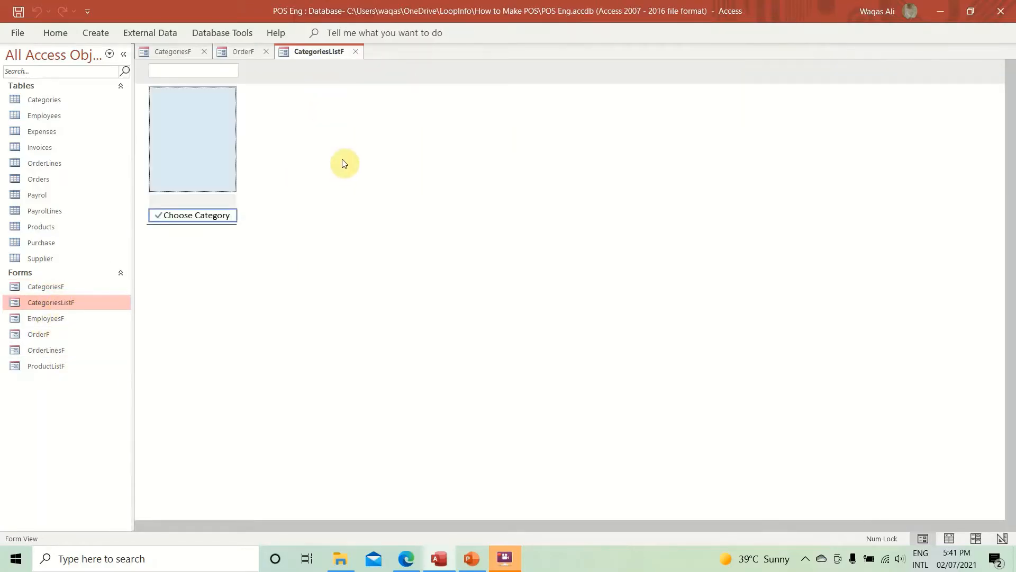
pyautogui.click(203, 51)
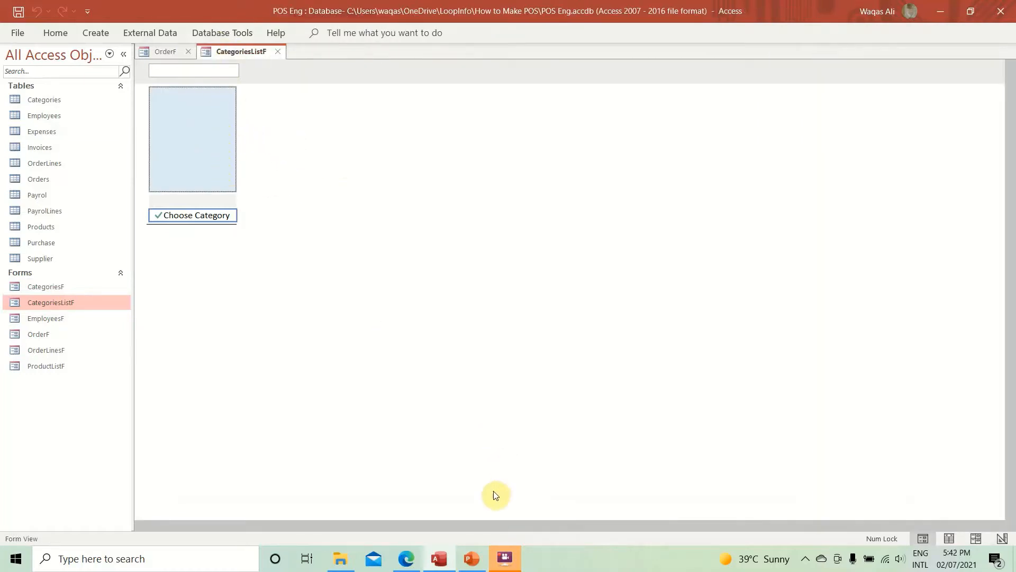
pyautogui.click(472, 557)
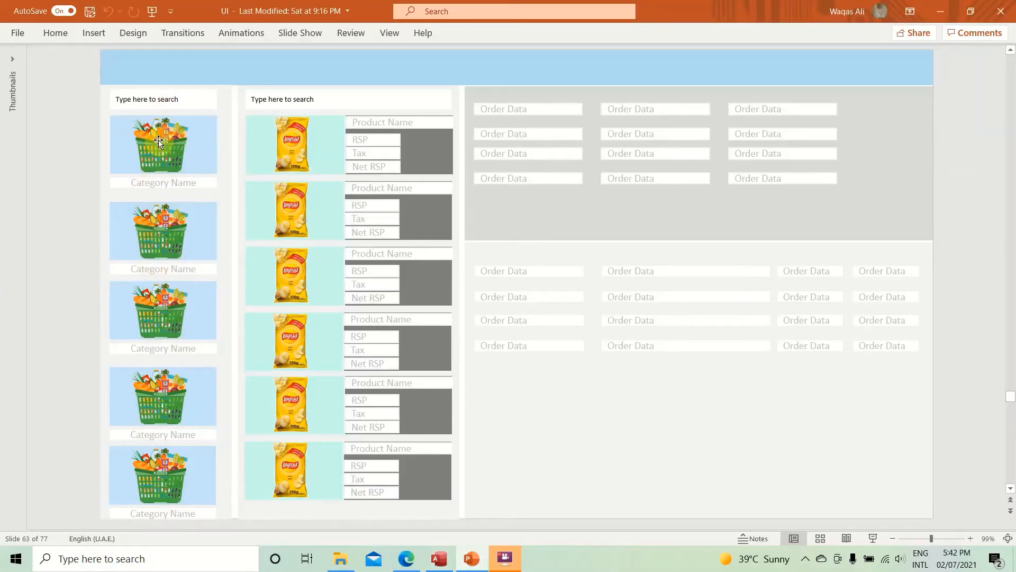
pyautogui.click(438, 564)
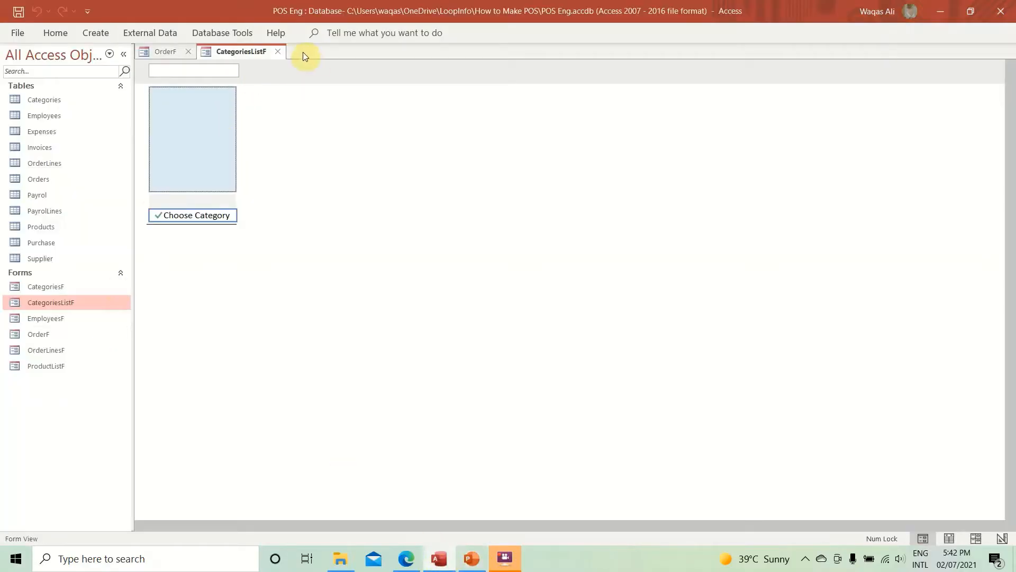
pyautogui.click(277, 51)
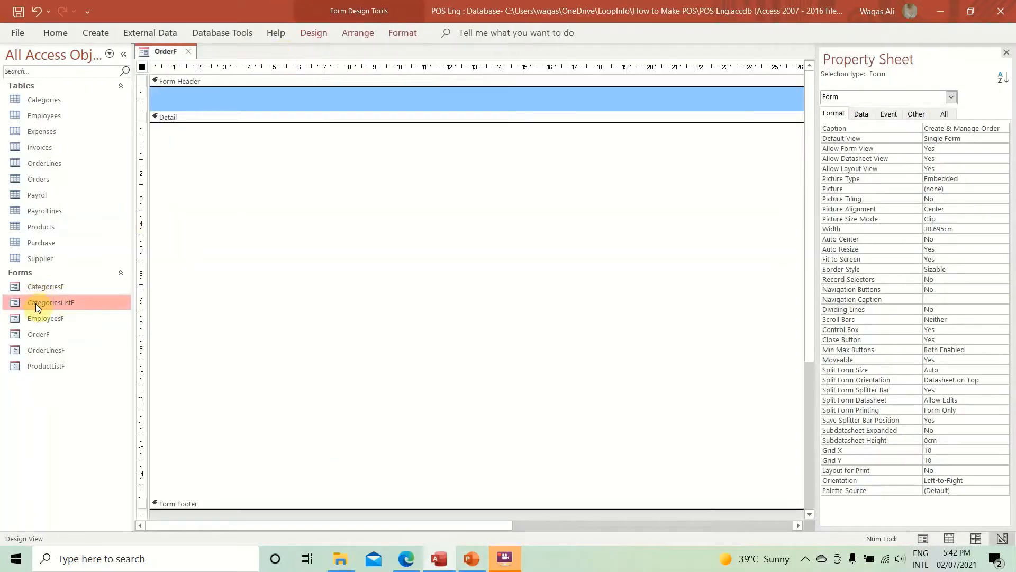
# - Insert CategoriesListF as a subform in OrderF's Detail section, delete its label and move the subform to the section's upper-left corner
pyautogui.moveTo(36, 303); pyautogui.dragTo(170, 136)
pyautogui.click(210, 131)
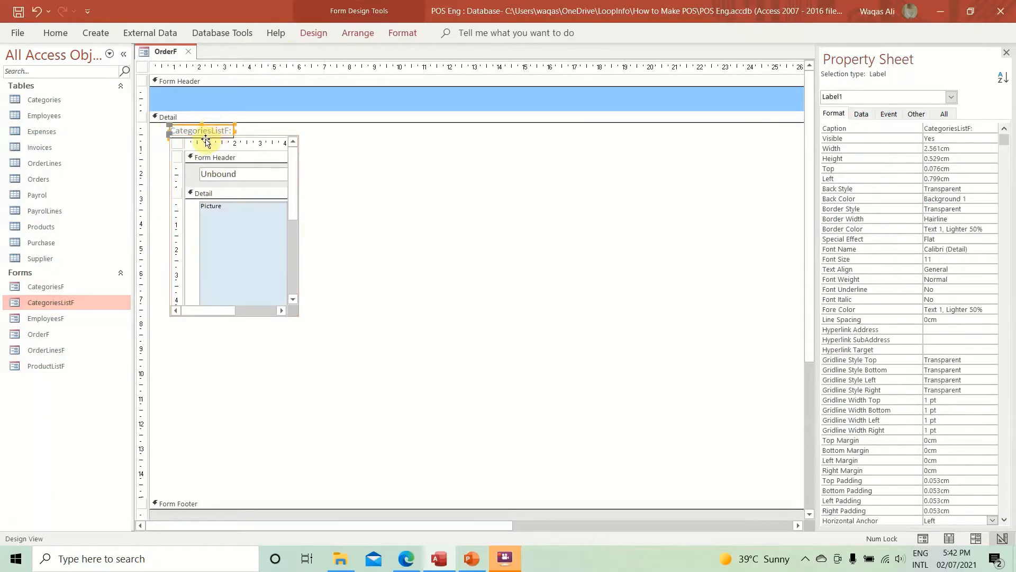
pyautogui.press('Delete')
pyautogui.moveTo(208, 136); pyautogui.dragTo(191, 127)
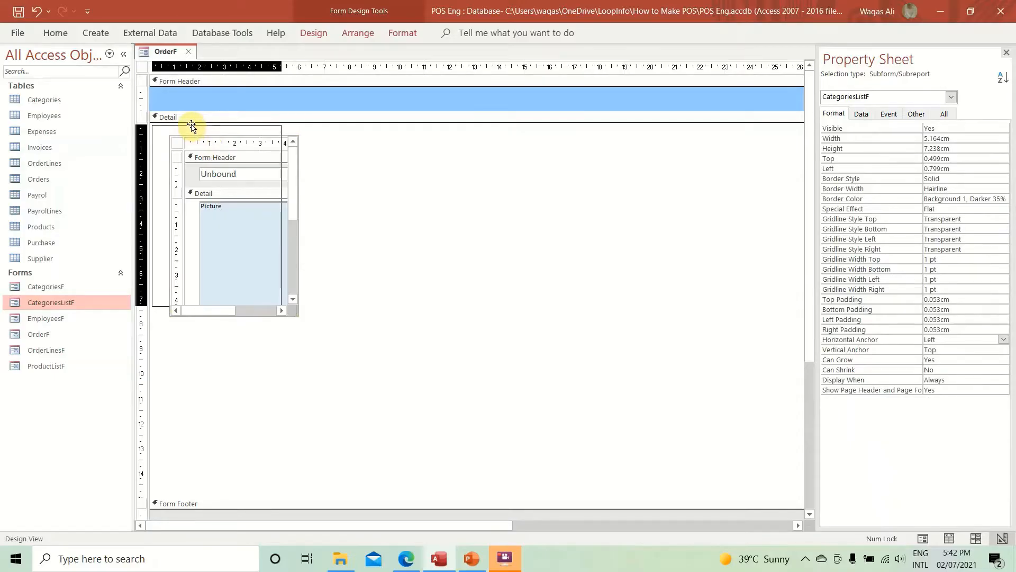
# - Enlarge the CategoriesListF subform to about 5.6 cm wide and 14.9 cm high, keeping its upper-left corner in place
pyautogui.moveTo(191, 127); pyautogui.dragTo(191, 128)
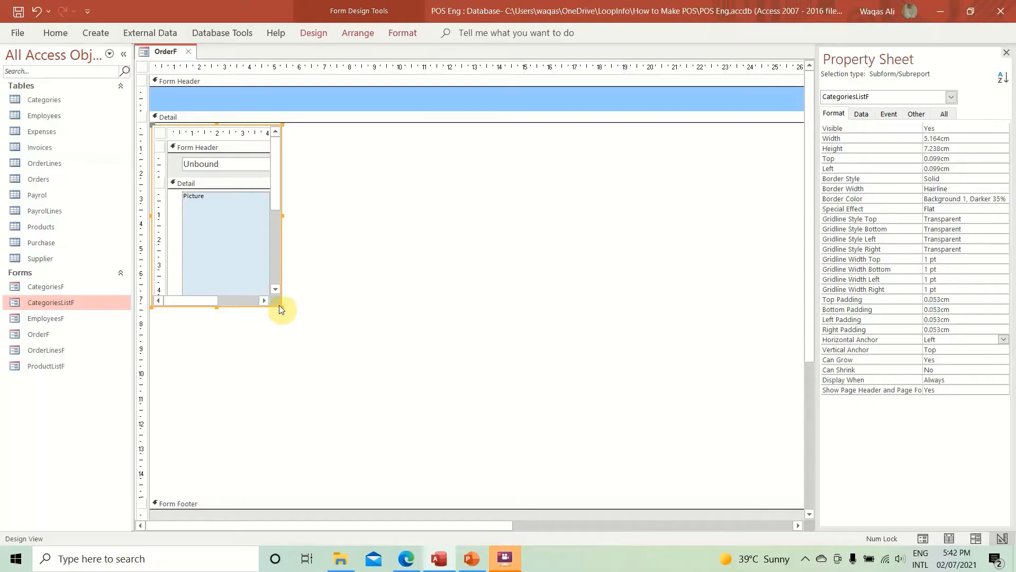
pyautogui.moveTo(282, 306); pyautogui.dragTo(291, 501)
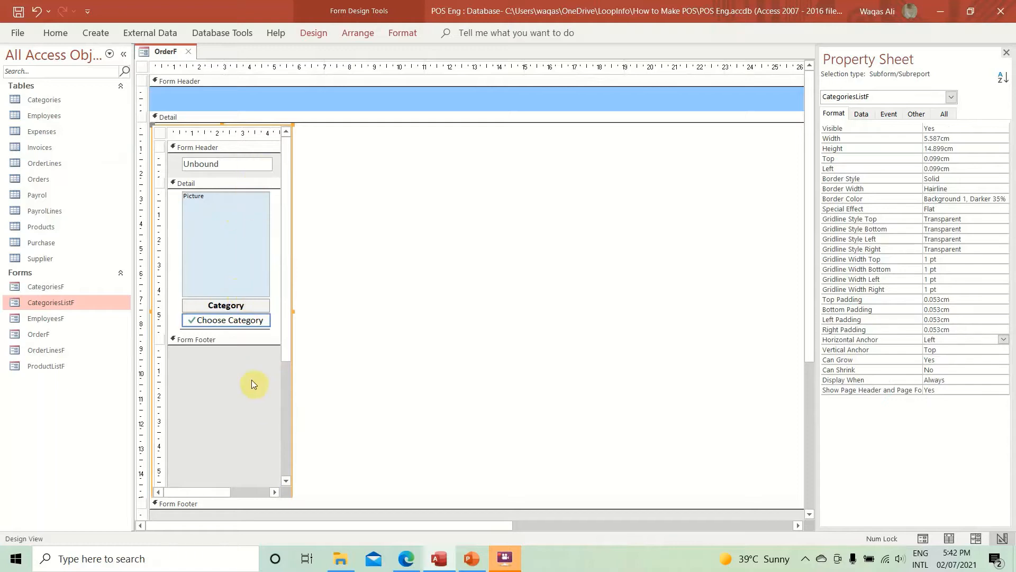
pyautogui.click(294, 312)
pyautogui.moveTo(295, 311); pyautogui.dragTo(296, 309)
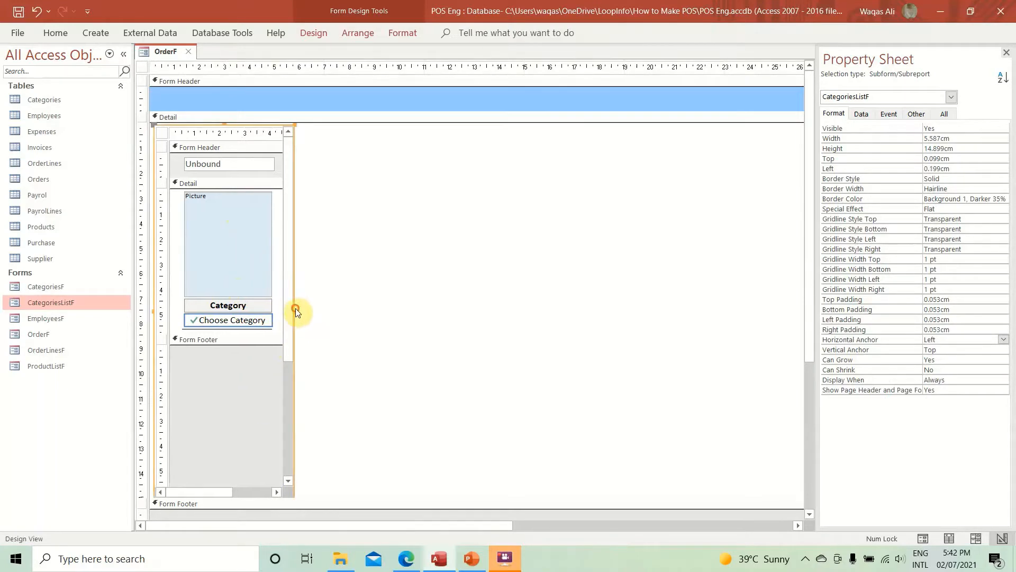
pyautogui.hotkey('ctrl', 'z')
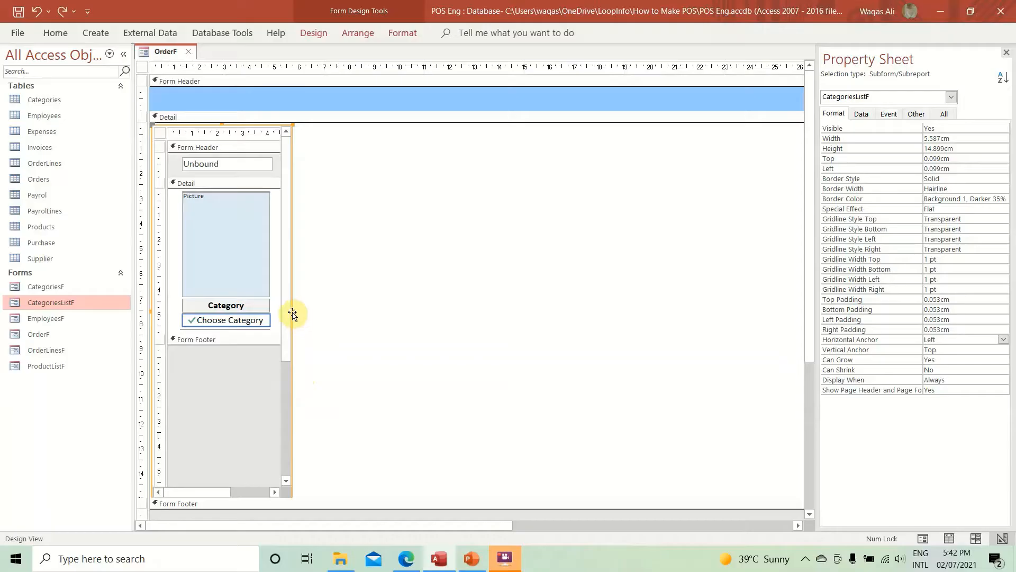
# - Compare OrderF's Form View with the PowerPoint UI slide, return to Design View, and review the slide's product column before returning to Access
pyautogui.rightClick(159, 52)
pyautogui.click(162, 56)
pyautogui.rightClick(162, 57)
pyautogui.click(180, 130)
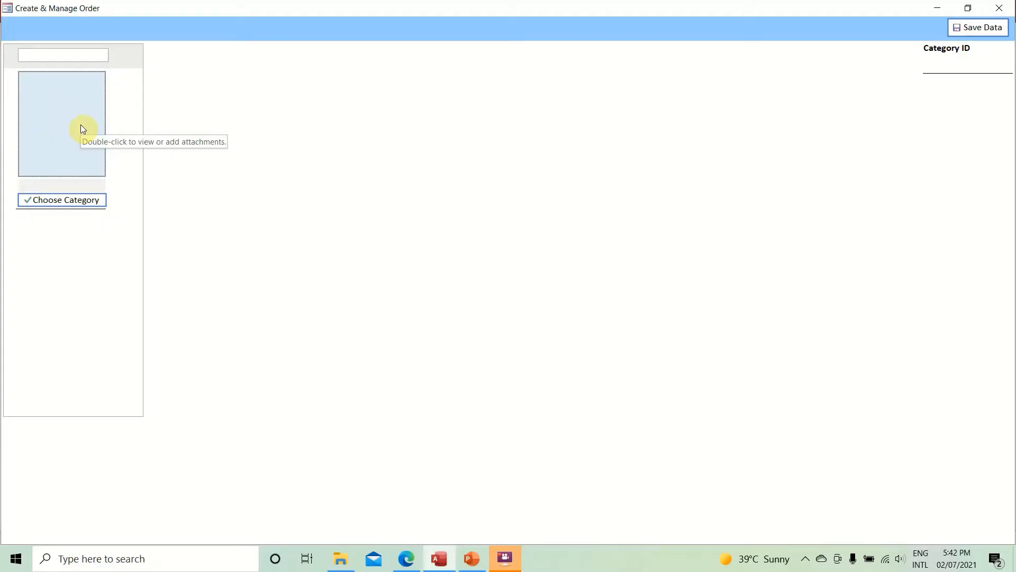
pyautogui.click(471, 558)
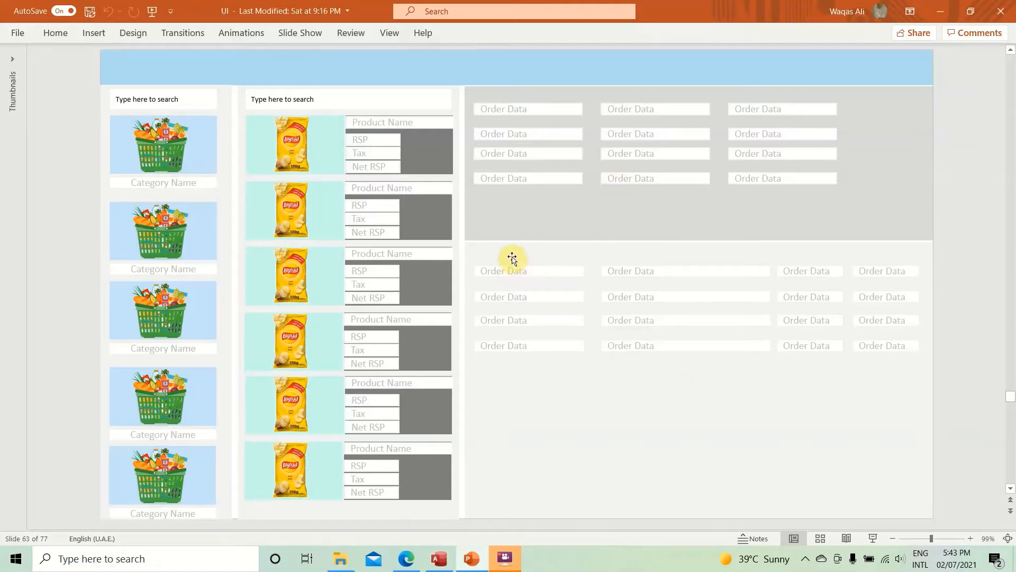
pyautogui.click(476, 565)
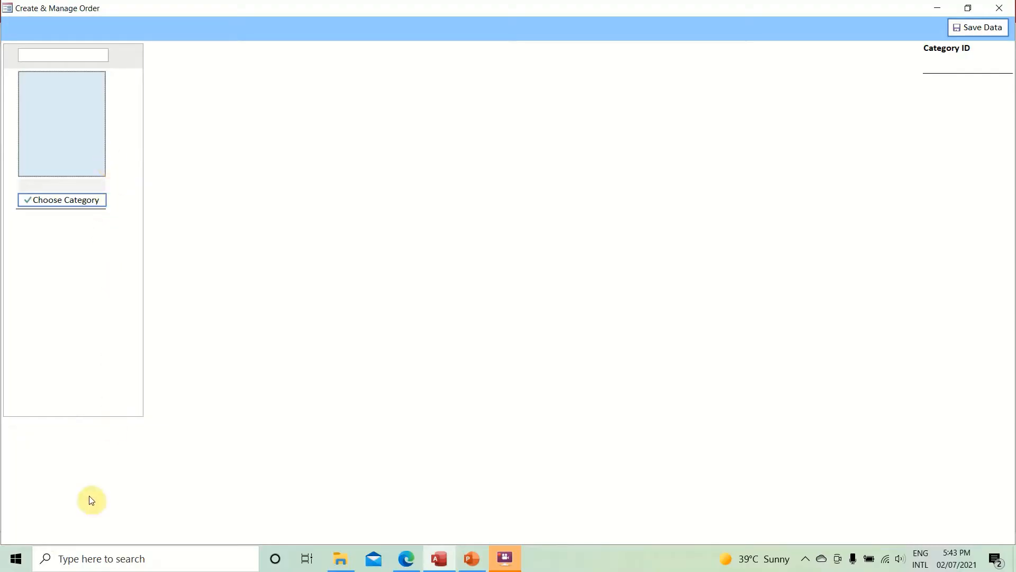
pyautogui.rightClick(442, 204)
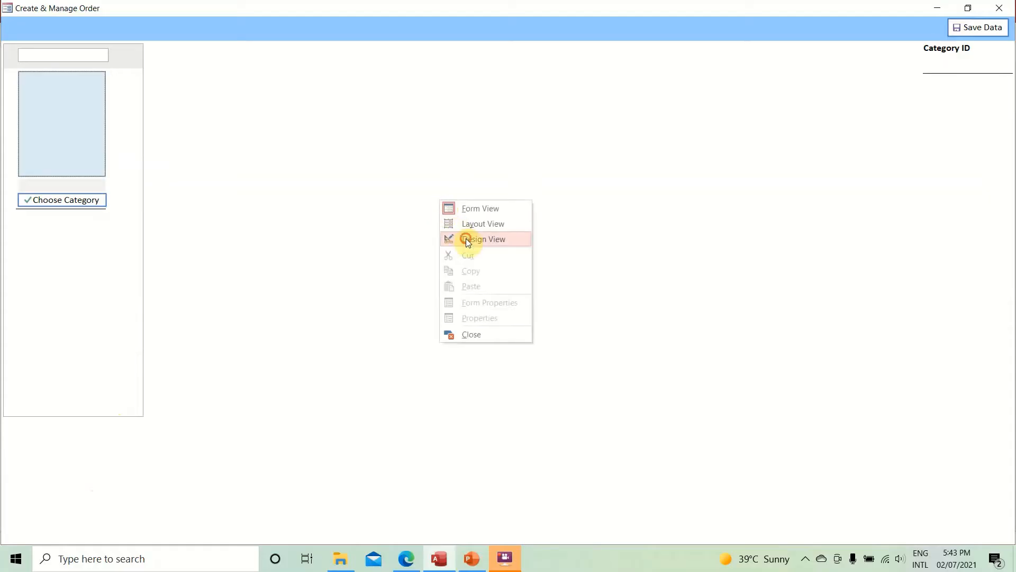
pyautogui.click(466, 239)
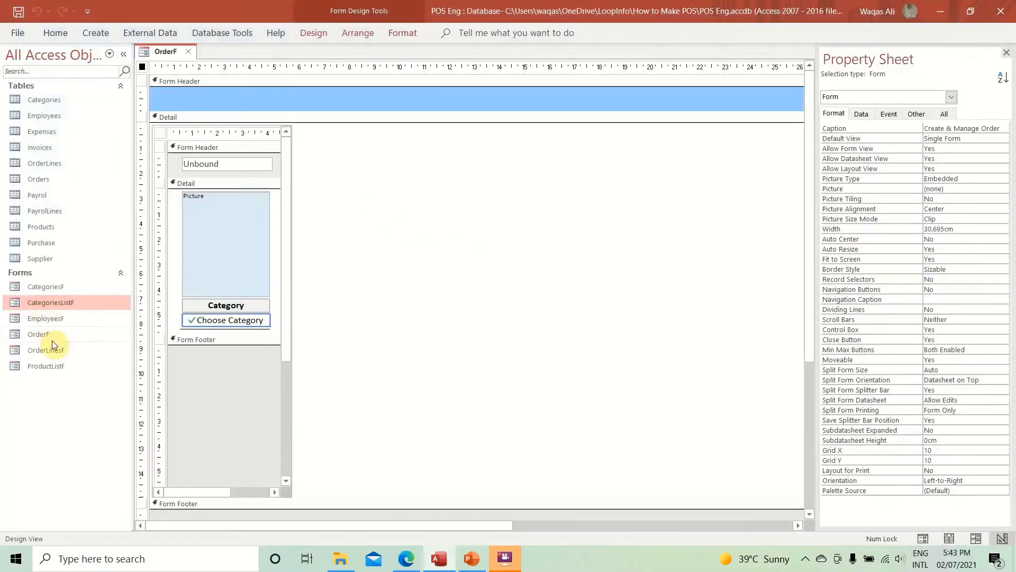
pyautogui.click(479, 565)
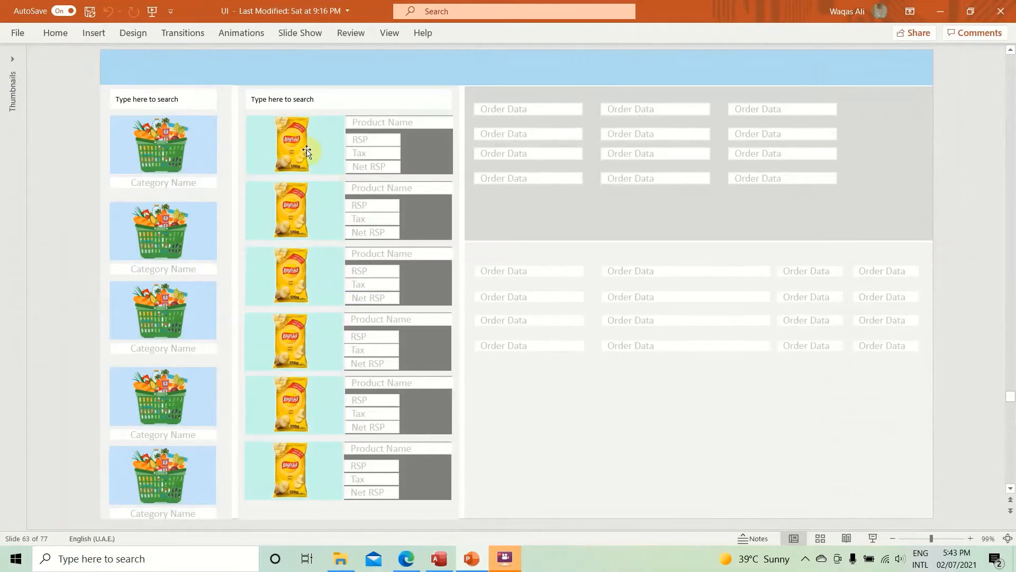
pyautogui.click(473, 559)
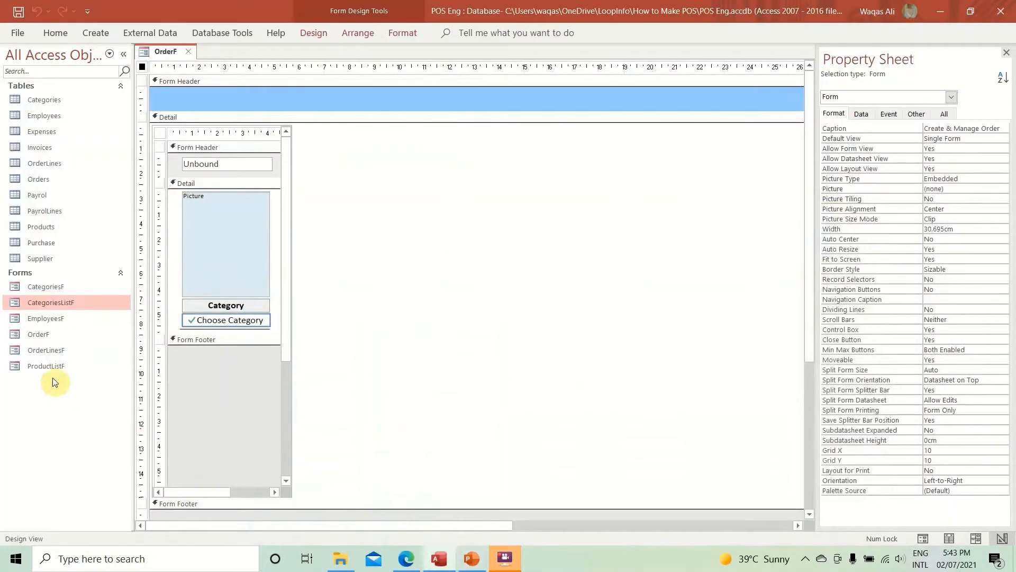
# - Insert ProductListF as a subform without its label beside CategoriesListF, and stretch it to about 14.9 cm high
pyautogui.moveTo(44, 365); pyautogui.dragTo(334, 126)
pyautogui.click(345, 131)
pyautogui.press('Delete')
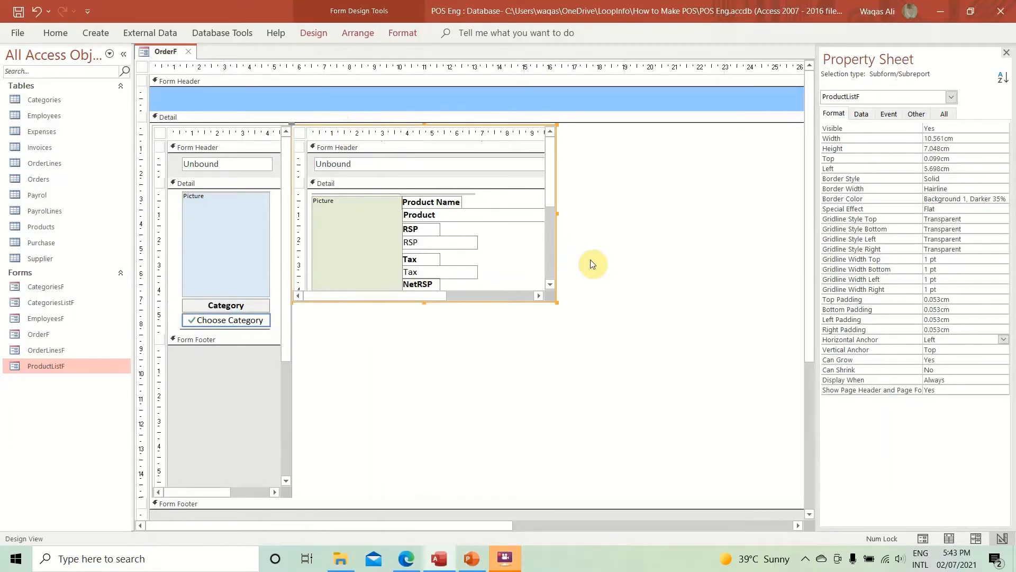
pyautogui.press('Right')
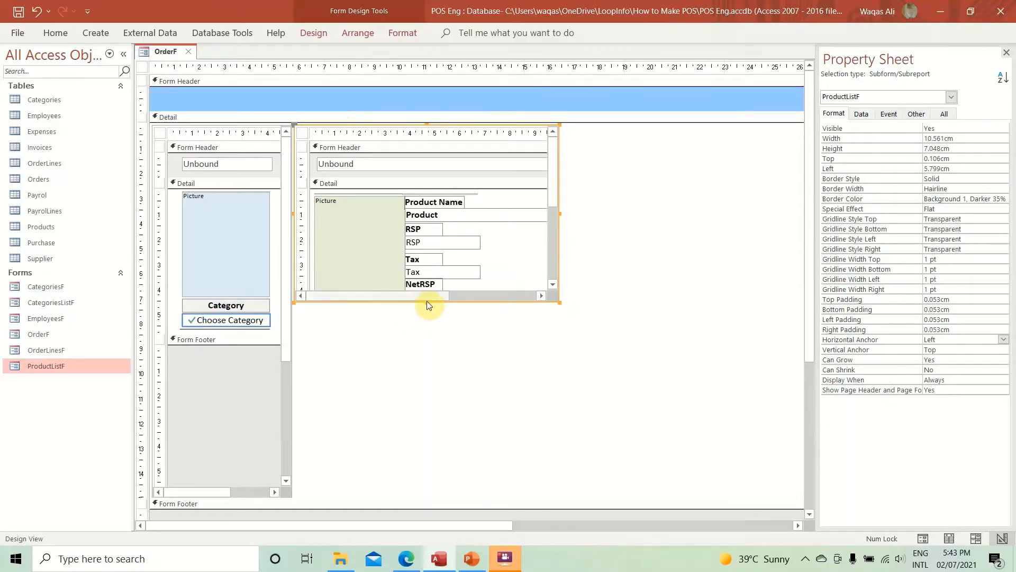
pyautogui.moveTo(427, 302); pyautogui.dragTo(427, 496)
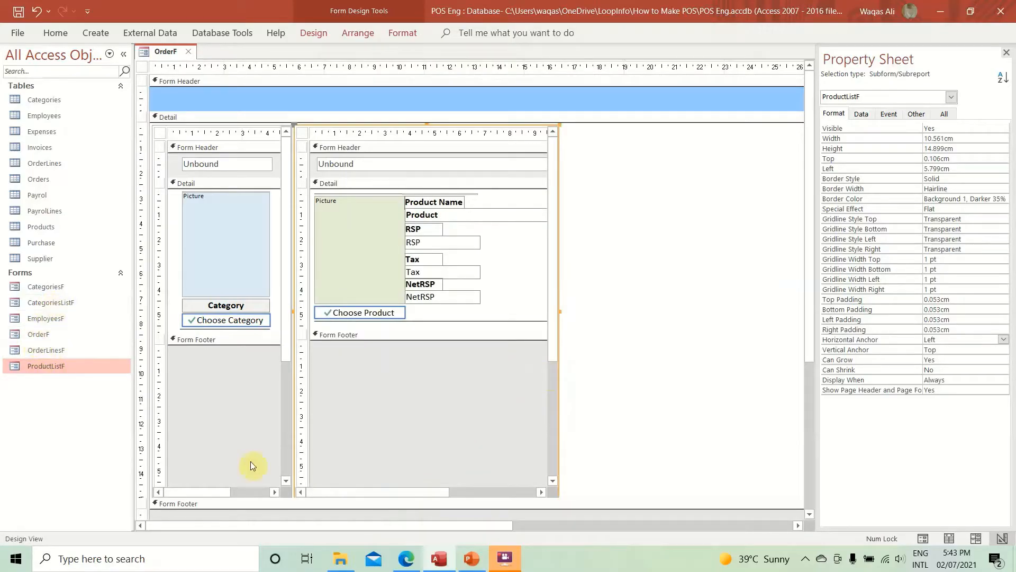
# - Review the order area on the PowerPoint slide, return to Access, insert OrderLinesF as a subform beside ProductListF and delete its label
pyautogui.click(472, 558)
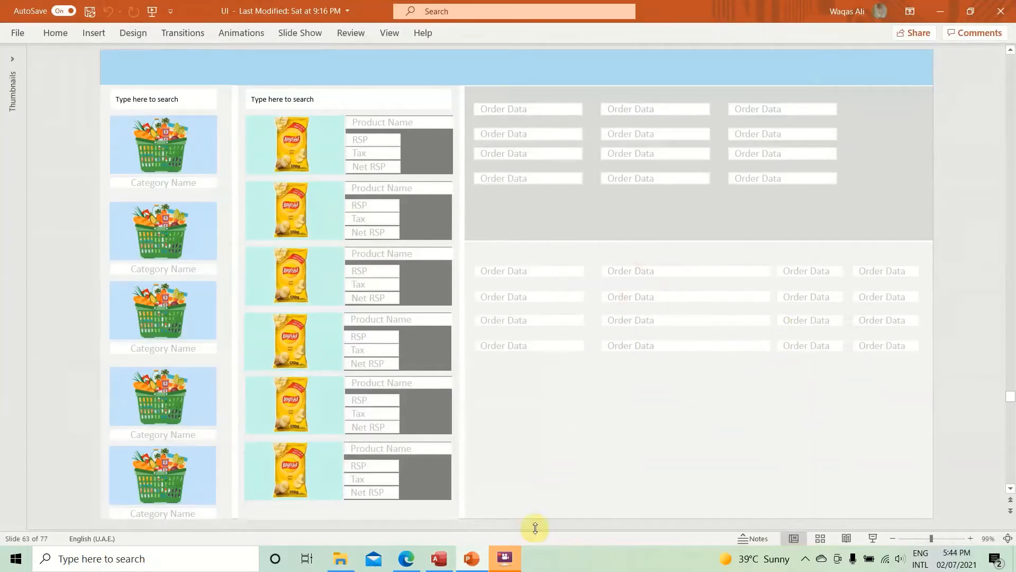
pyautogui.click(472, 558)
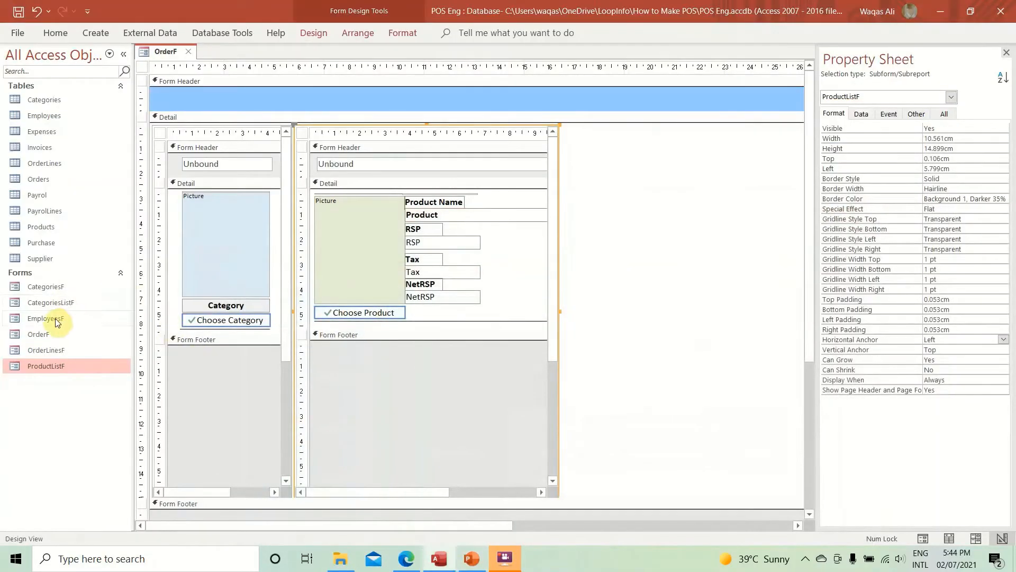
pyautogui.click(36, 351)
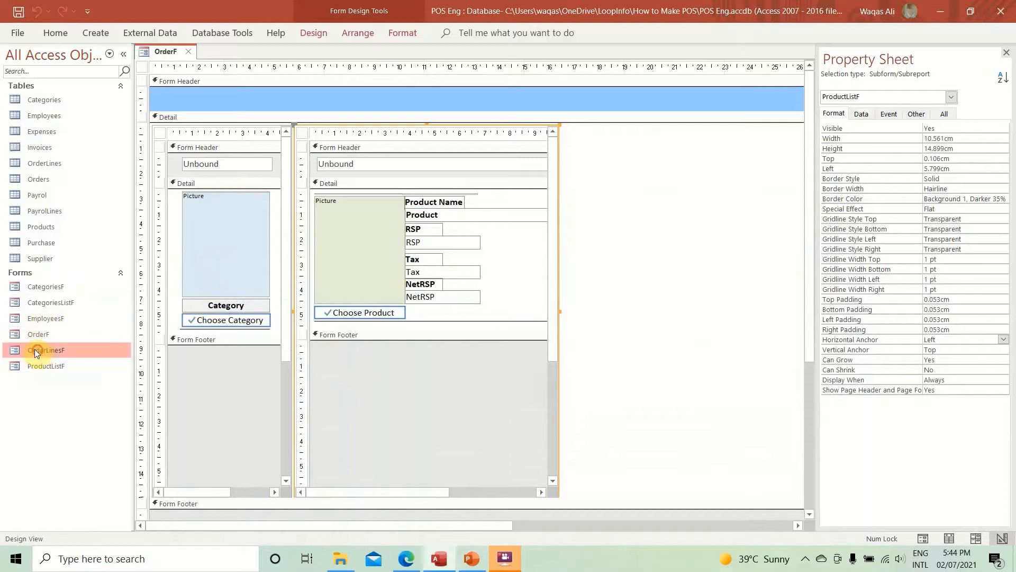
pyautogui.moveTo(27, 349); pyautogui.dragTo(574, 275)
pyautogui.moveTo(453, 525); pyautogui.dragTo(570, 510)
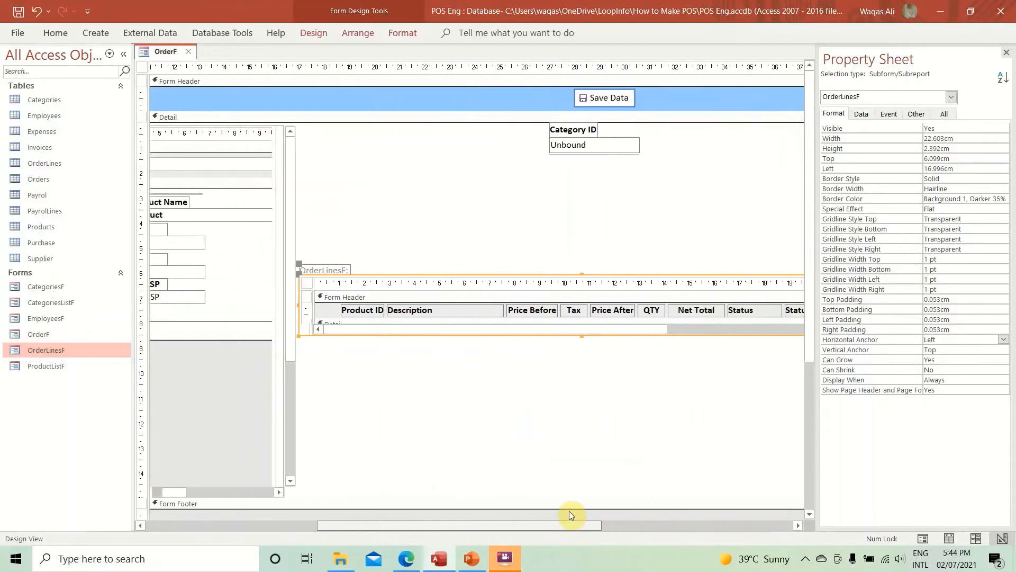
pyautogui.click(444, 270)
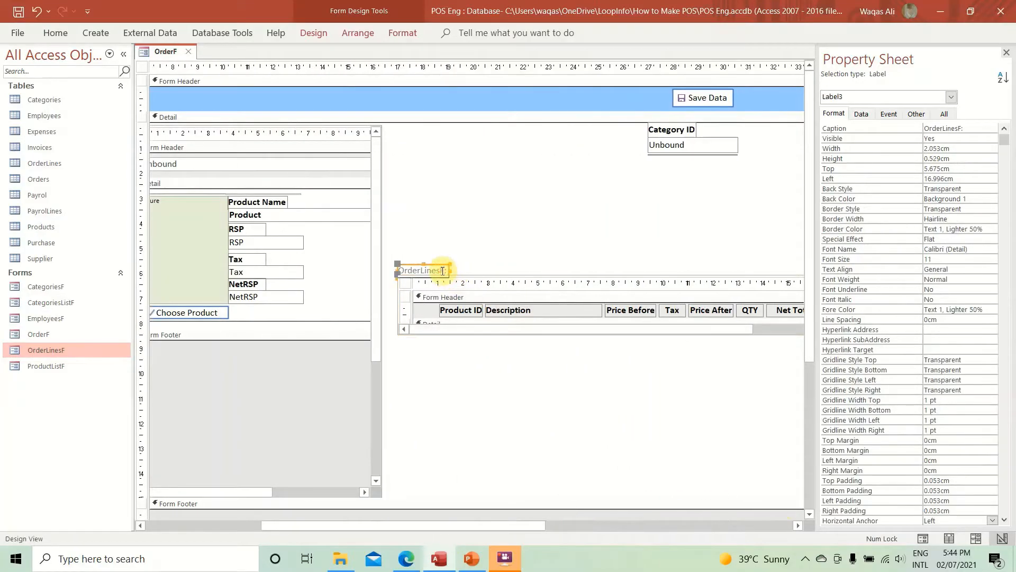
pyautogui.press('Delete')
# - Place the OrderLinesF subform against ProductListF about 7.8 cm from the top of Detail and stretch it to about 7.2 cm high
pyautogui.click(469, 337)
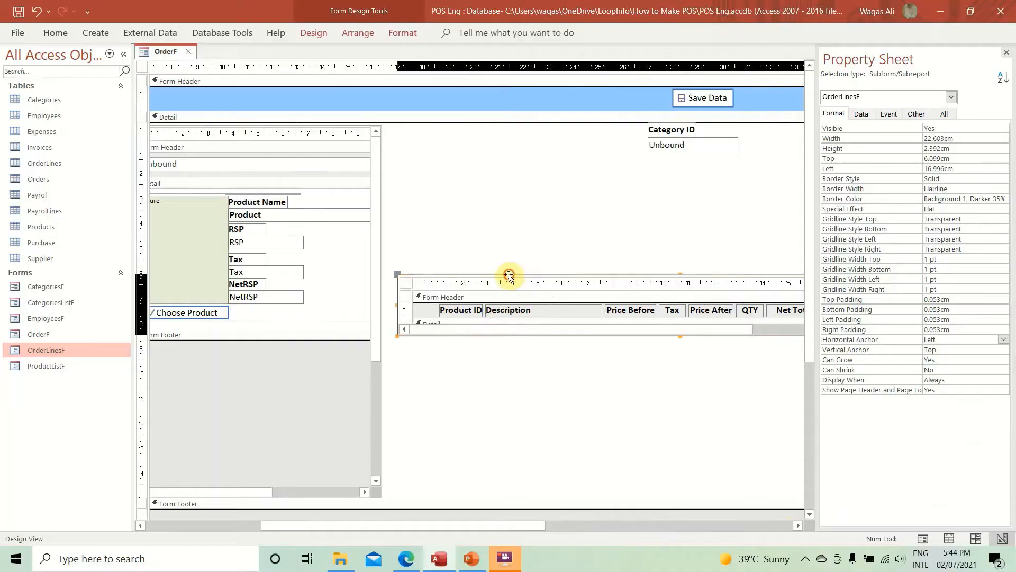
pyautogui.moveTo(509, 275); pyautogui.dragTo(492, 320)
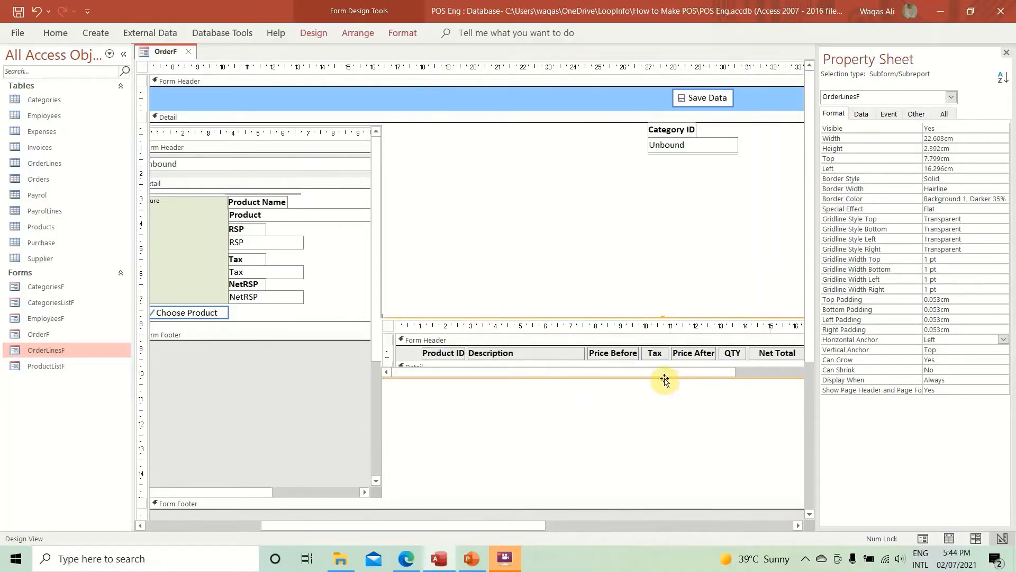
pyautogui.moveTo(662, 376); pyautogui.dragTo(645, 496)
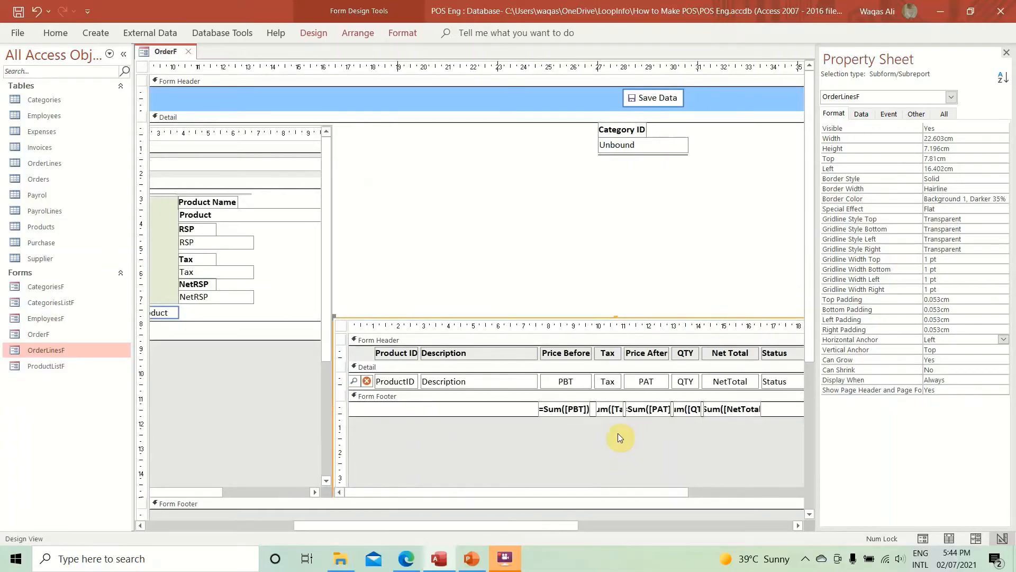
# - Narrow OrderF to about 39.2 cm and move the Save Data button and Category ID controls to the form's right edge
pyautogui.moveTo(461, 525); pyautogui.dragTo(672, 519)
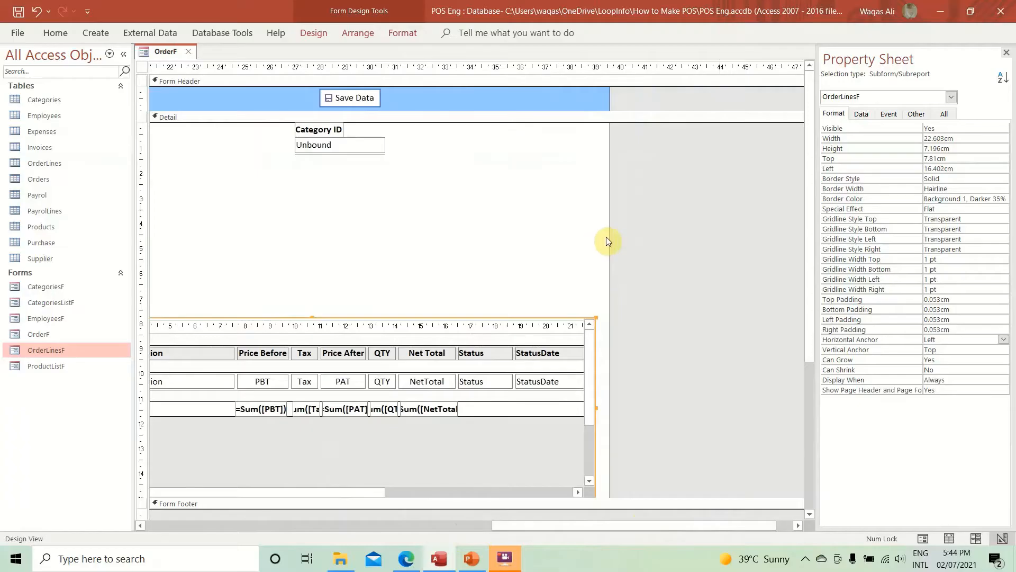
pyautogui.moveTo(609, 236); pyautogui.dragTo(600, 236)
pyautogui.moveTo(343, 176); pyautogui.dragTo(543, 97)
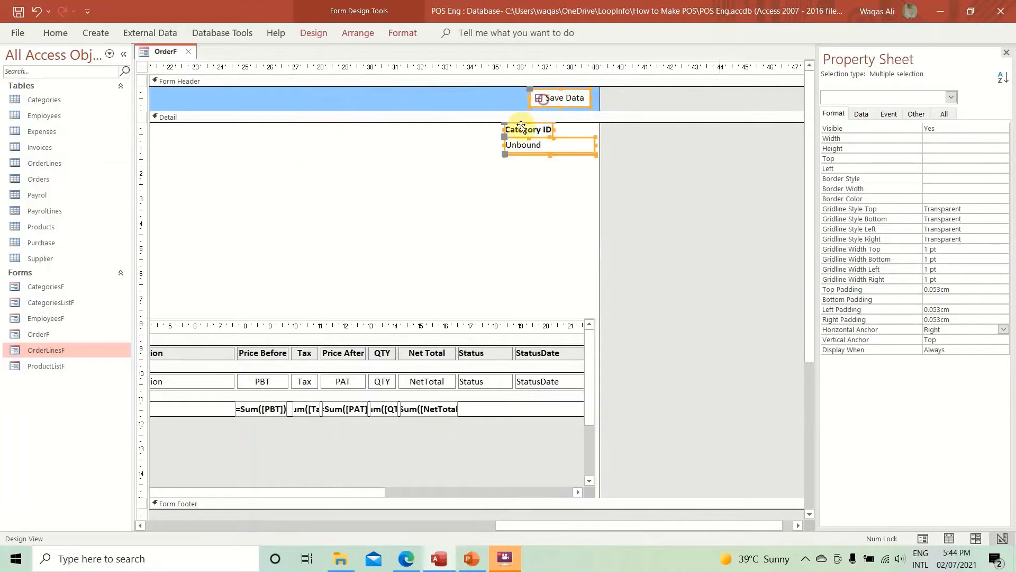
# - Check the layout of the three subforms in OrderF's Form View and return to Design View
pyautogui.rightClick(163, 60)
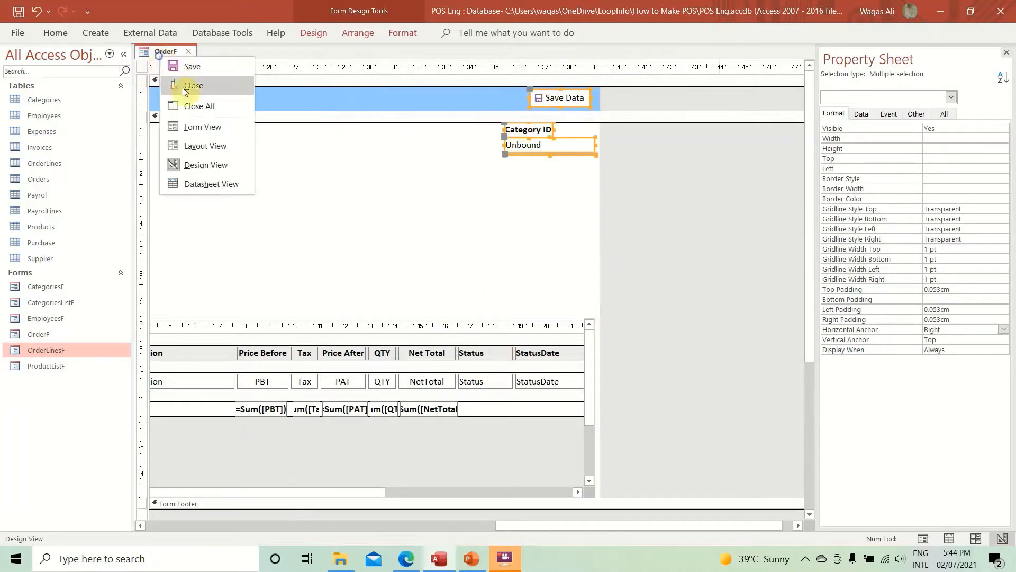
pyautogui.click(194, 122)
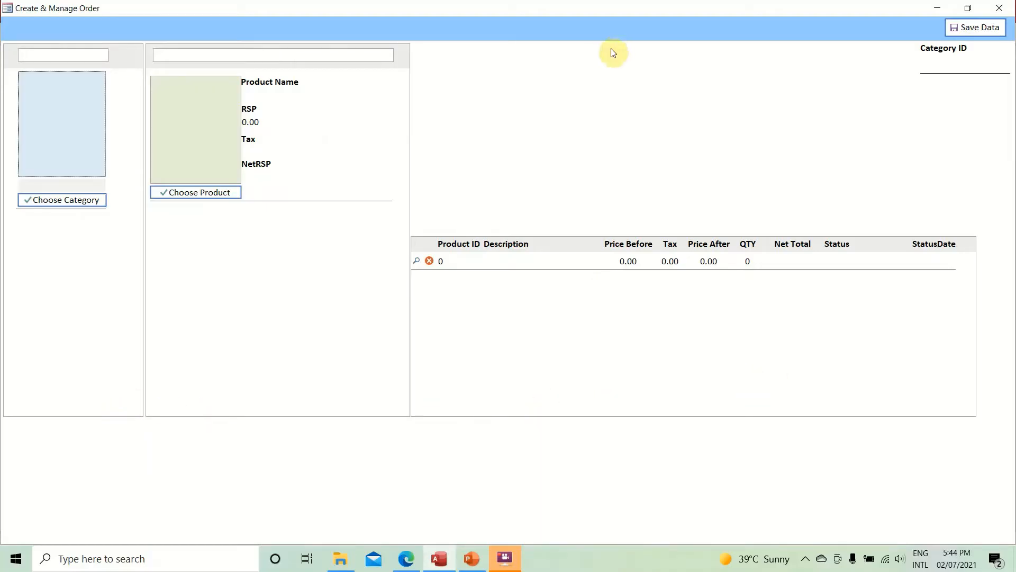
pyautogui.rightClick(572, 98)
pyautogui.click(585, 138)
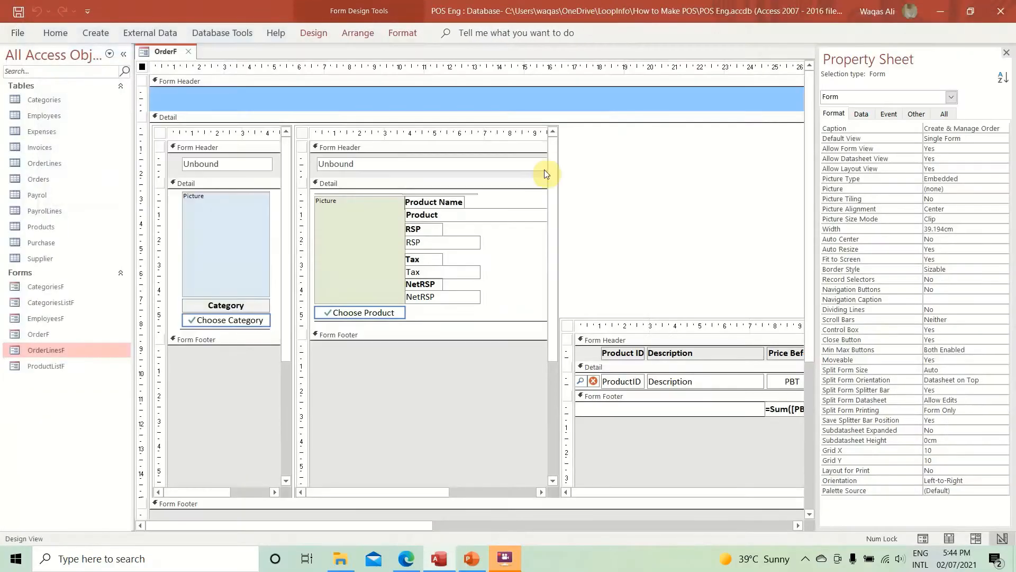
# - Set the Vertical Anchor of the CategoriesListF and ProductListF subforms to Both
pyautogui.scroll(-4, 601, 258)
pyautogui.moveTo(468, 453); pyautogui.dragTo(180, 330)
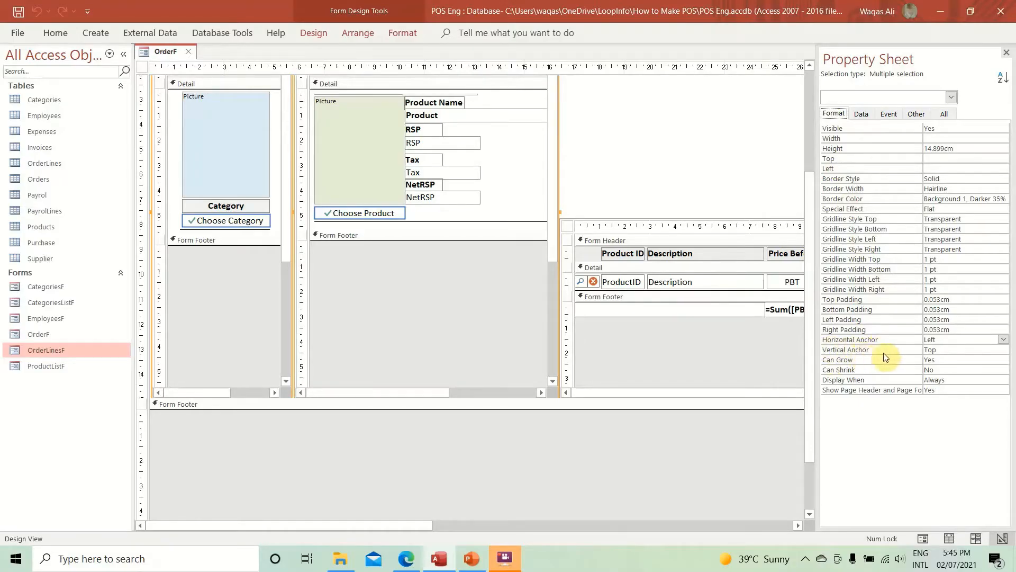
pyautogui.click(967, 349)
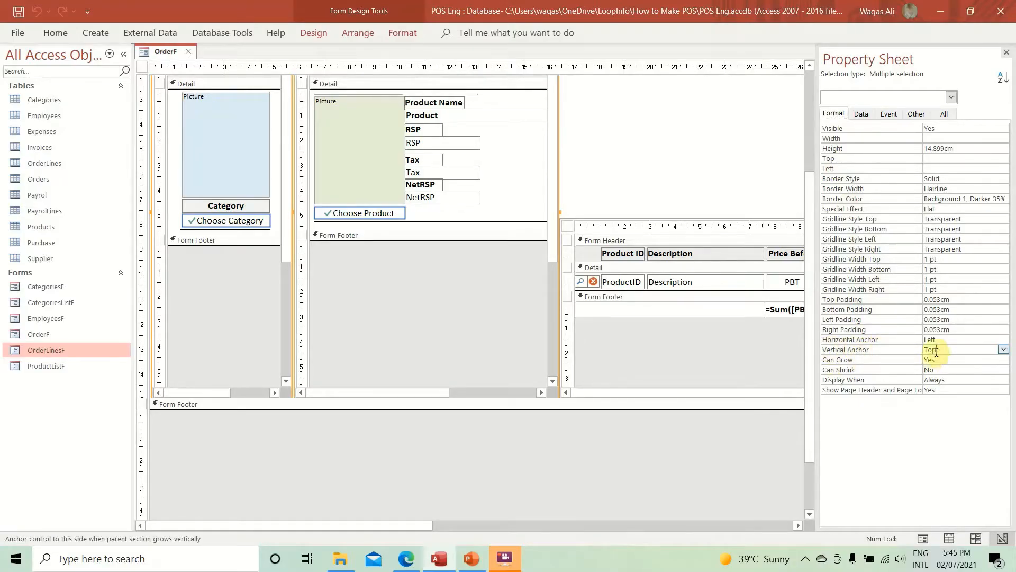
pyautogui.click(1004, 350)
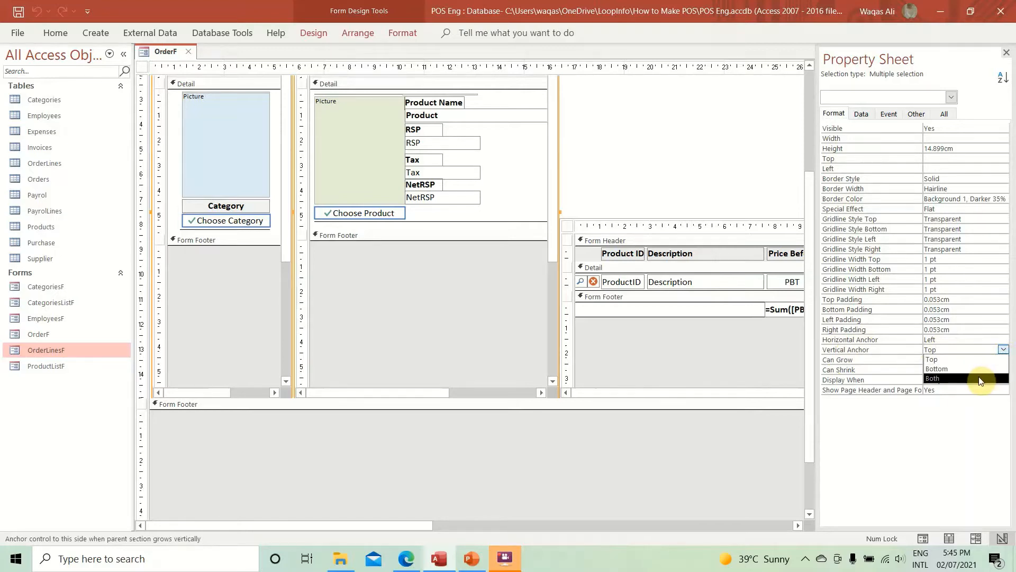
pyautogui.click(980, 378)
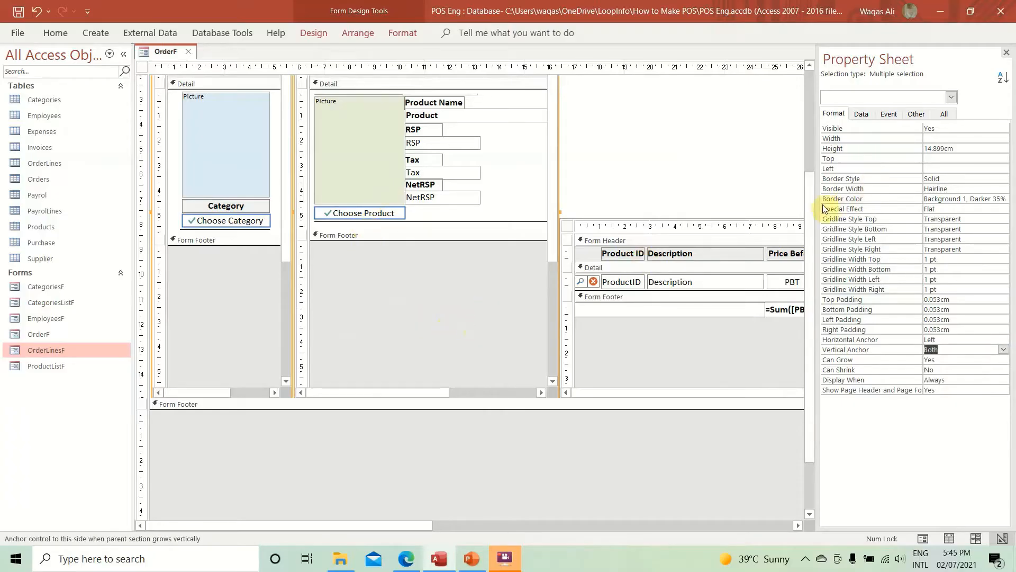
# - Compare the Vertical Anchor of the OrderLinesF subform with that of the CategoriesListF and ProductListF subforms
pyautogui.moveTo(811, 211); pyautogui.dragTo(806, 87)
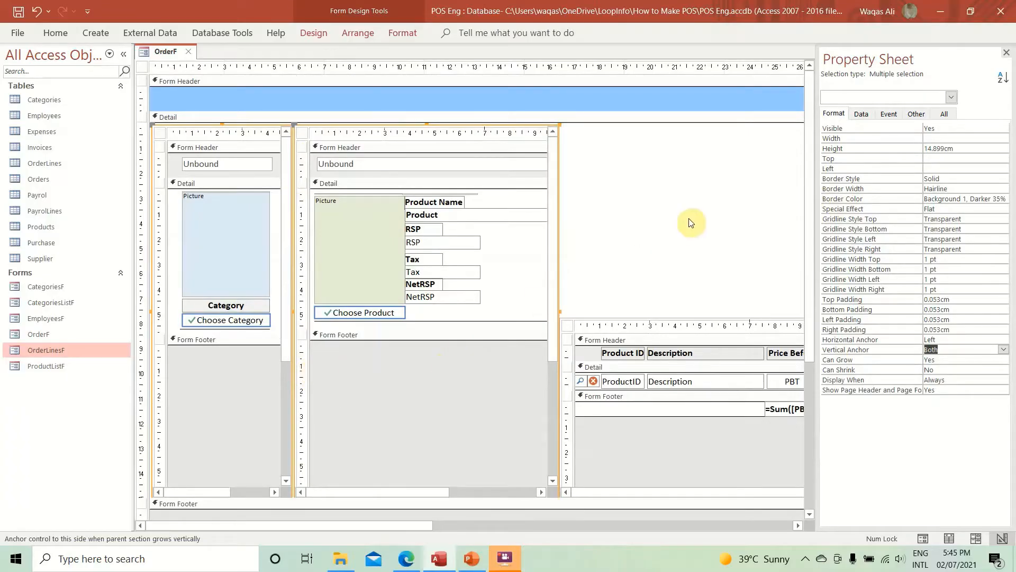
pyautogui.scroll(-1, 688, 225)
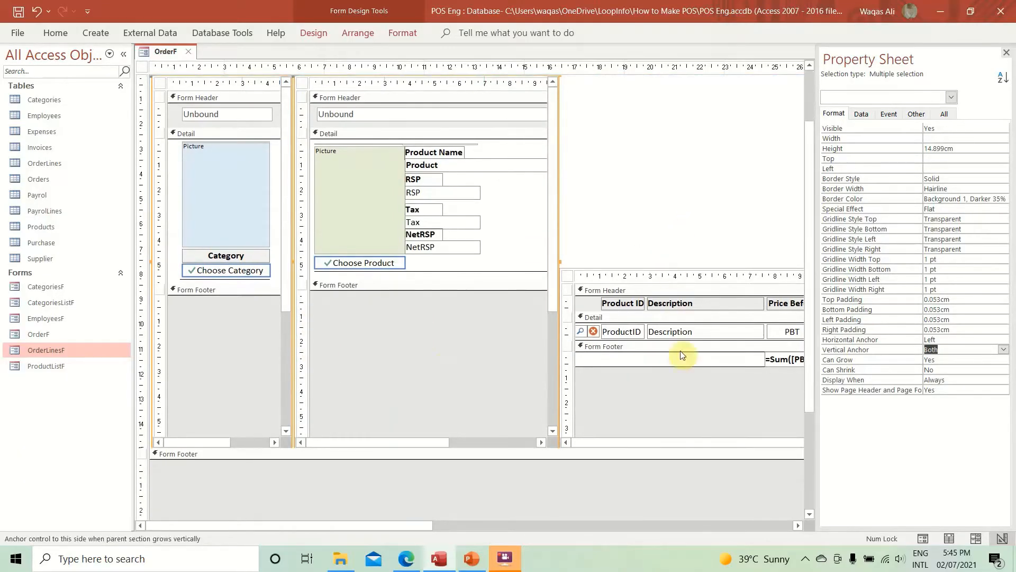
pyautogui.click(656, 478)
pyautogui.click(644, 418)
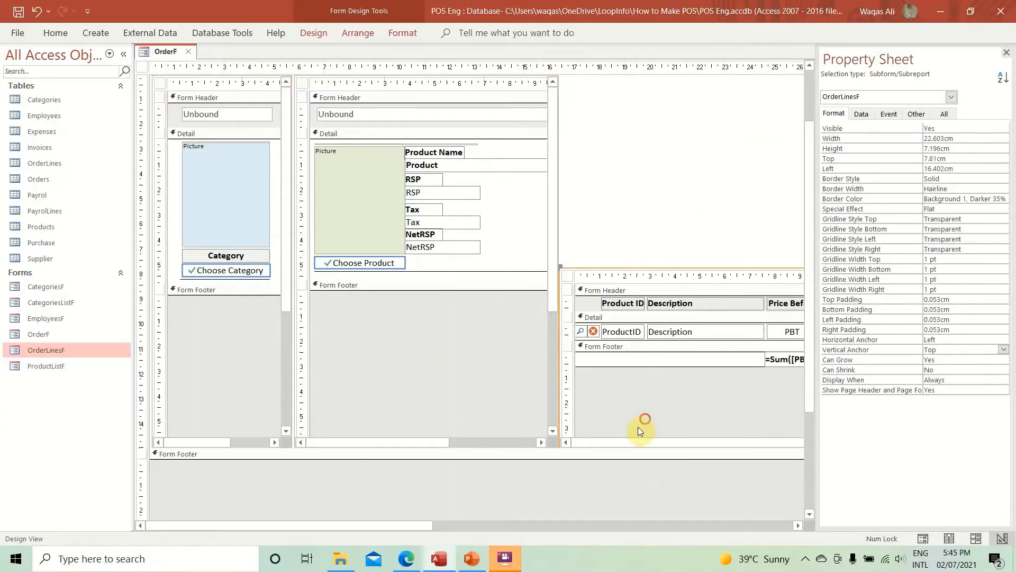
pyautogui.moveTo(431, 480); pyautogui.dragTo(242, 375)
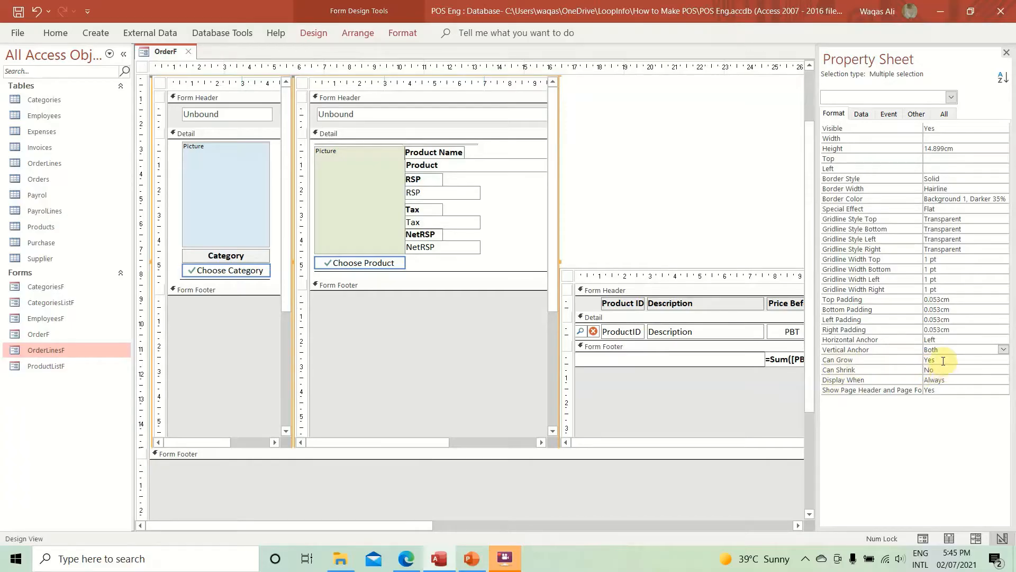
# - Set Can Shrink to Yes for all three subforms in OrderF and the OrderLinesF subform's Vertical Anchor to Bottom
pyautogui.doubleClick(919, 369)
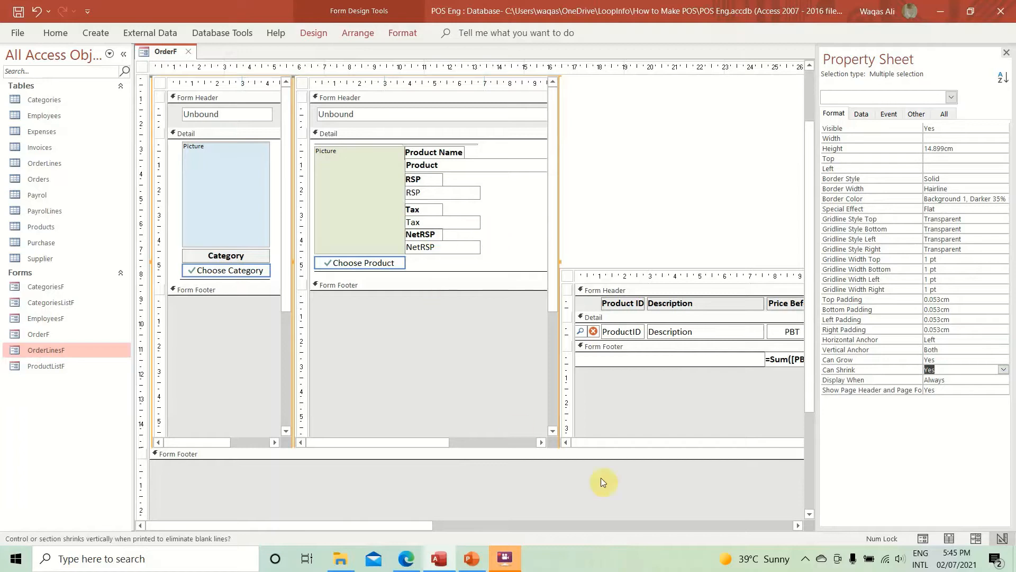
pyautogui.moveTo(414, 524); pyautogui.dragTo(471, 341)
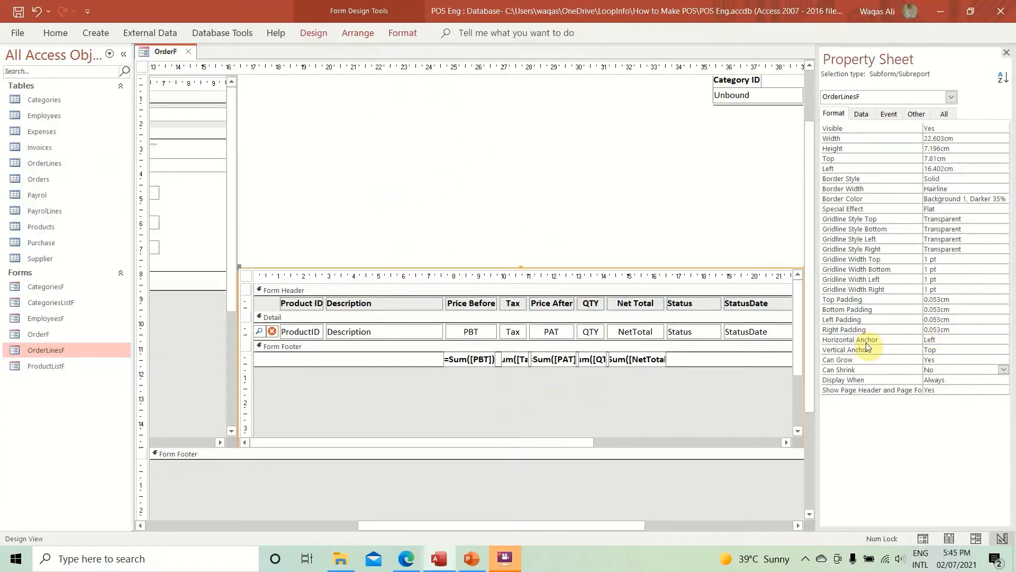
pyautogui.click(932, 349)
pyautogui.click(1003, 349)
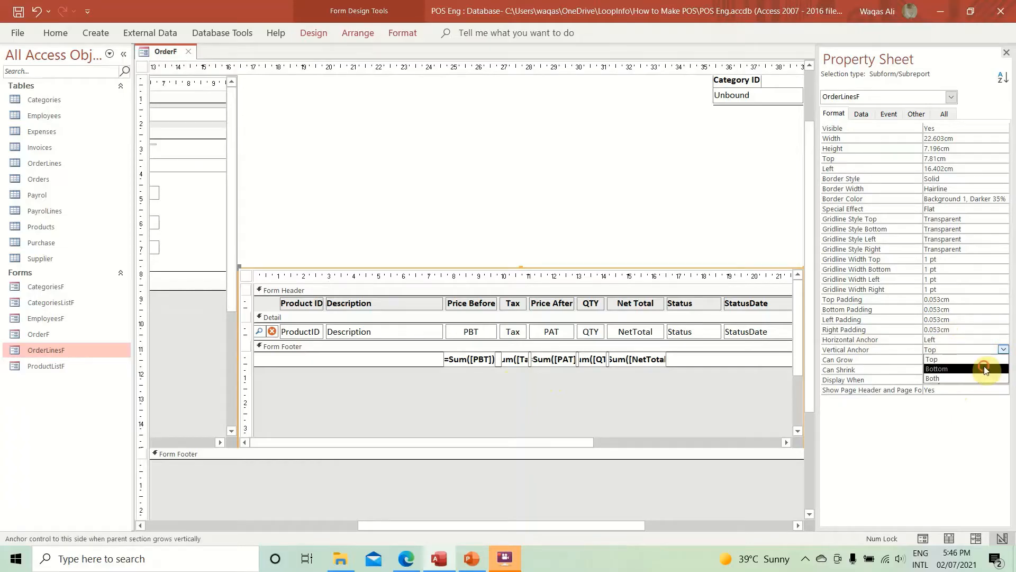
pyautogui.click(985, 369)
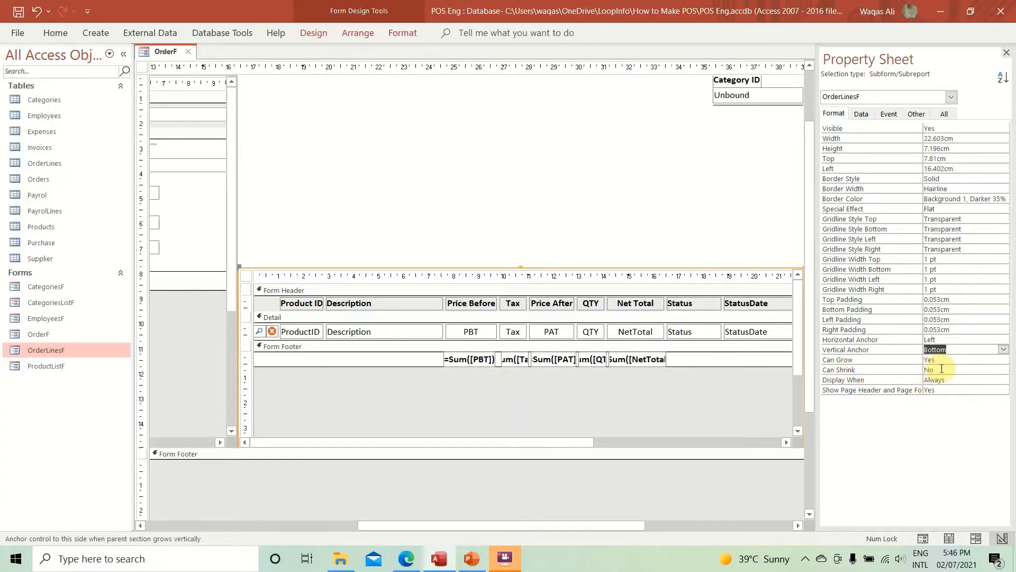
pyautogui.doubleClick(938, 370)
# - Check the anchored OrderLinesF subform in OrderF's Form View and return to Design View
pyautogui.rightClick(150, 51)
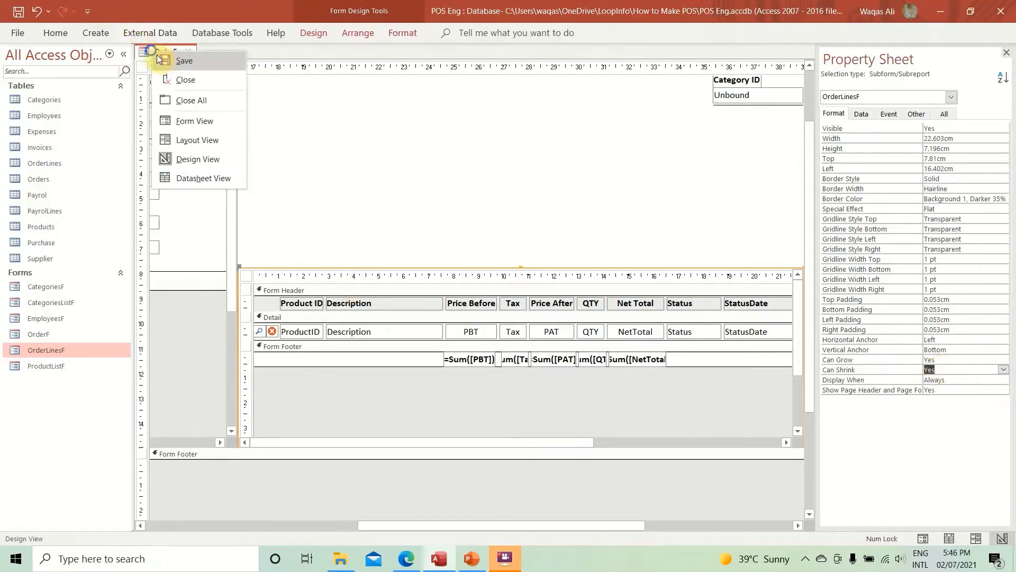
pyautogui.rightClick(161, 56)
pyautogui.click(239, 132)
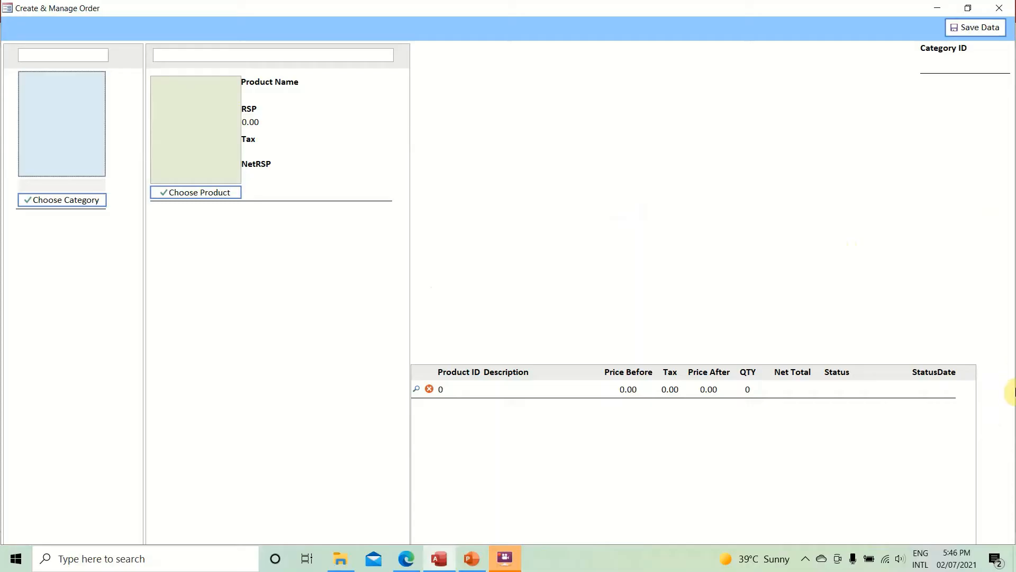
pyautogui.rightClick(679, 233)
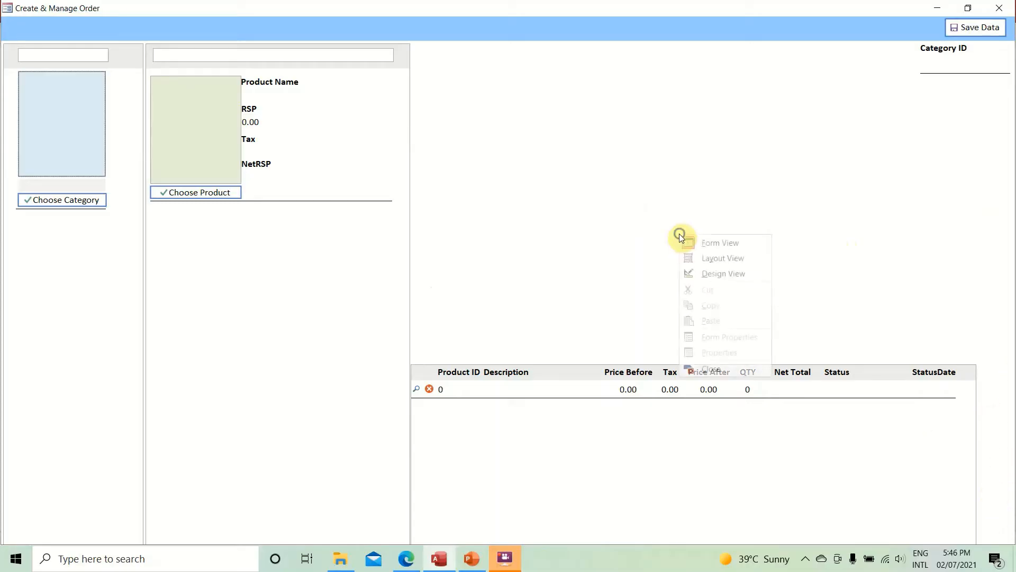
pyautogui.click(706, 271)
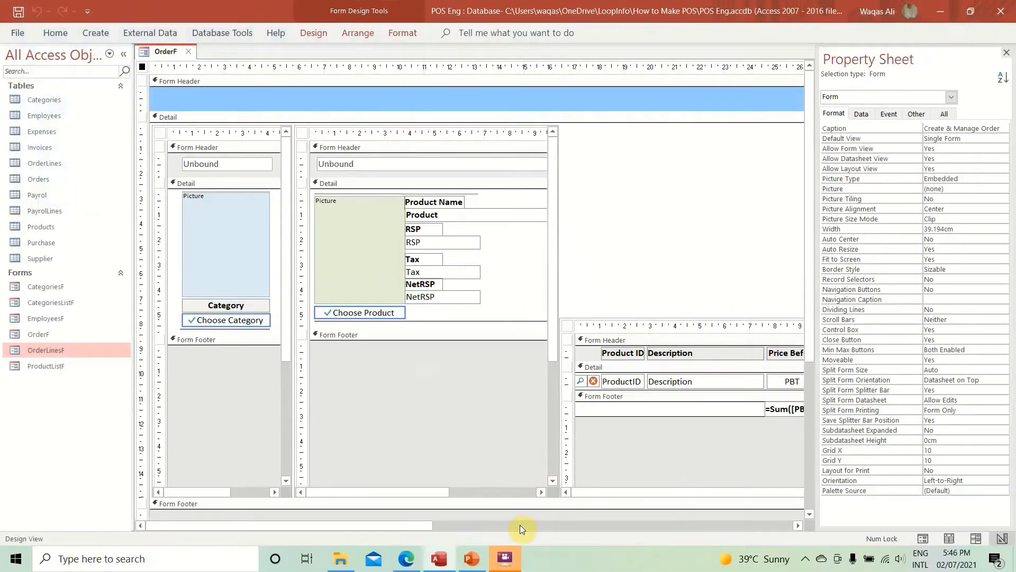
# - Raise the upper edge of the OrderLinesF subform so it is about 8.4 cm high
pyautogui.moveTo(420, 525); pyautogui.dragTo(628, 524)
pyautogui.click(576, 333)
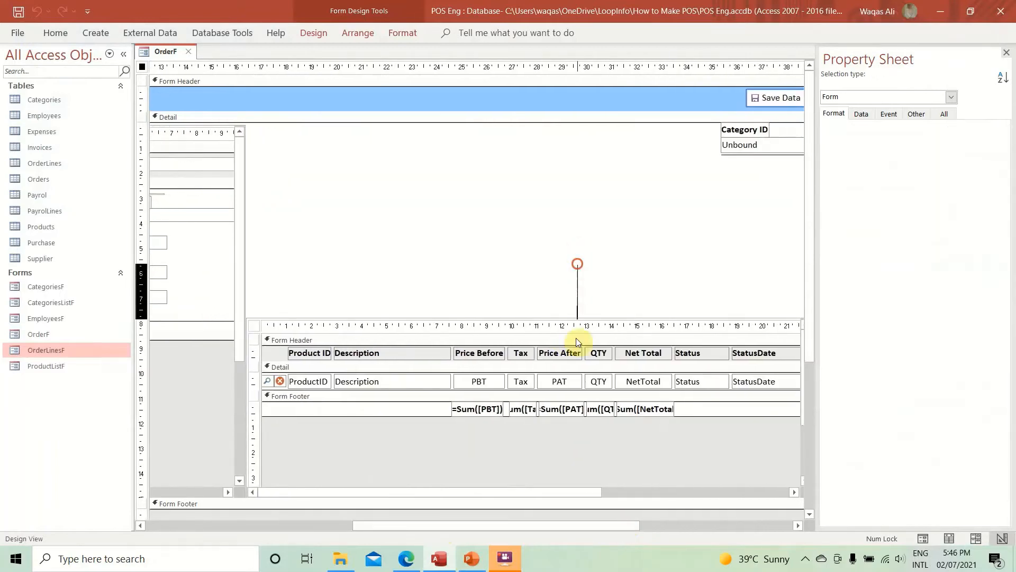
pyautogui.moveTo(528, 316); pyautogui.dragTo(524, 286)
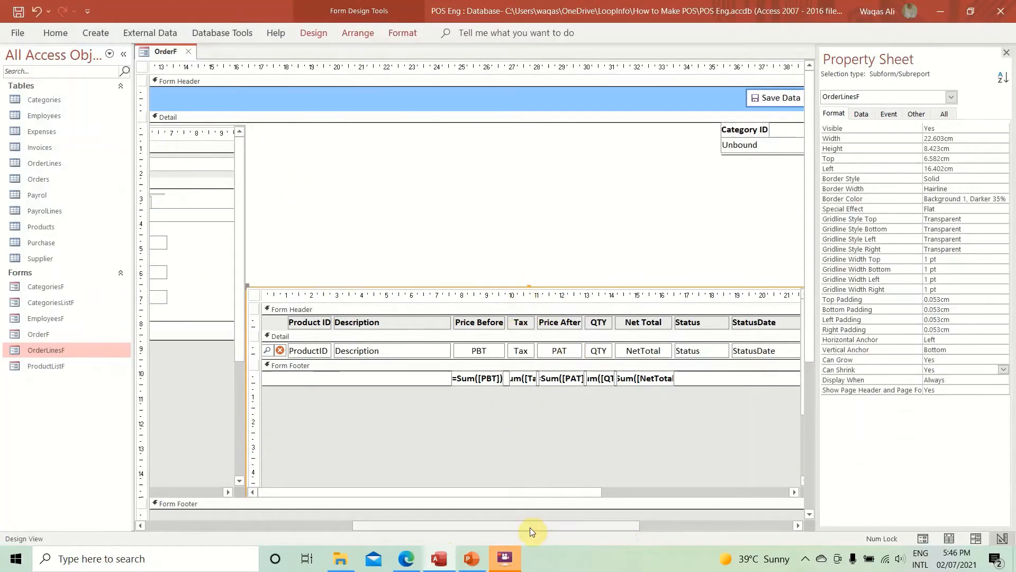
# - Set the Horizontal Anchor of the OrderLinesF subform to Both
pyautogui.moveTo(531, 527); pyautogui.dragTo(680, 518)
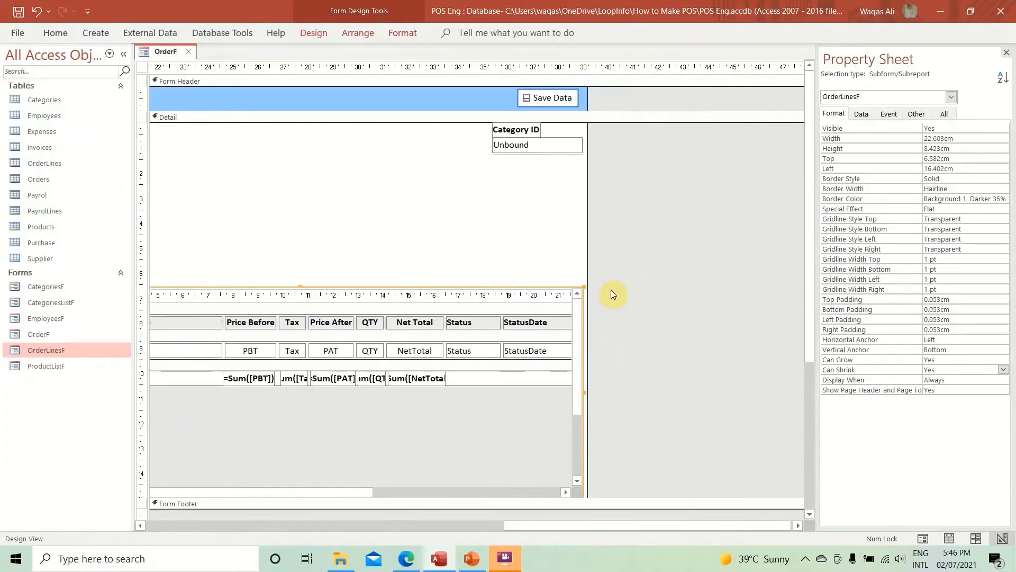
pyautogui.moveTo(347, 490); pyautogui.dragTo(458, 491)
pyautogui.click(500, 403)
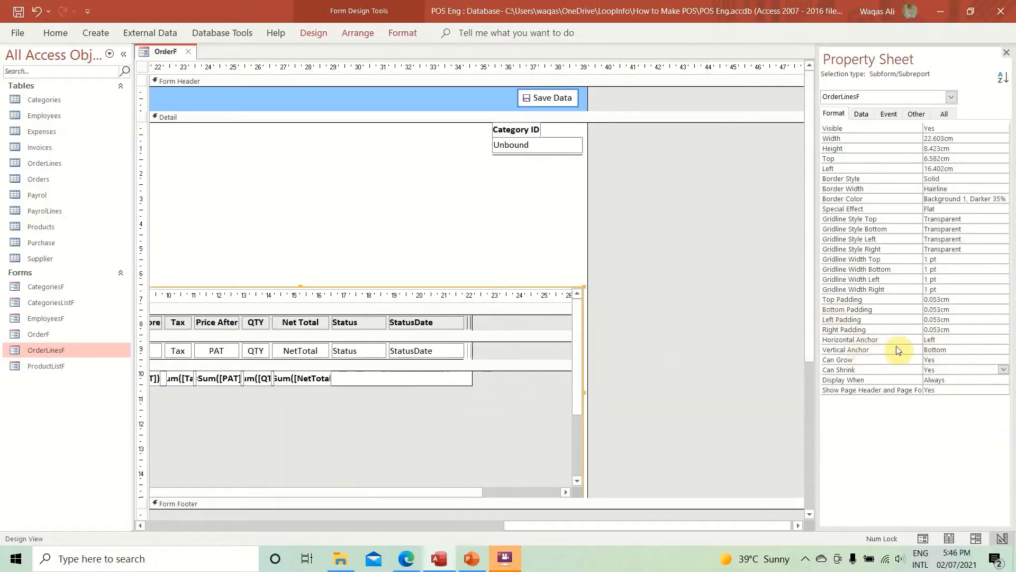
pyautogui.click(953, 339)
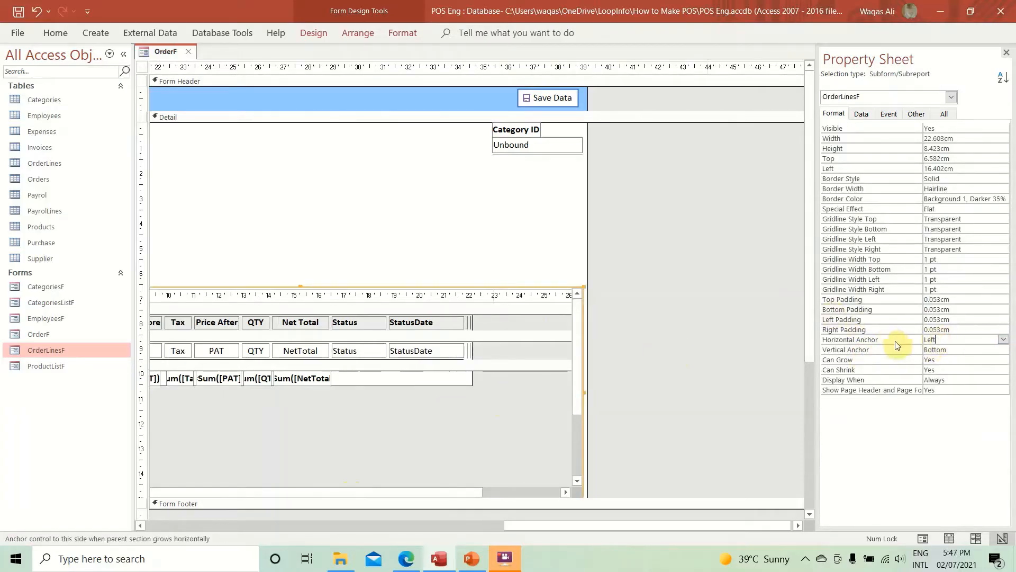
pyautogui.click(1003, 340)
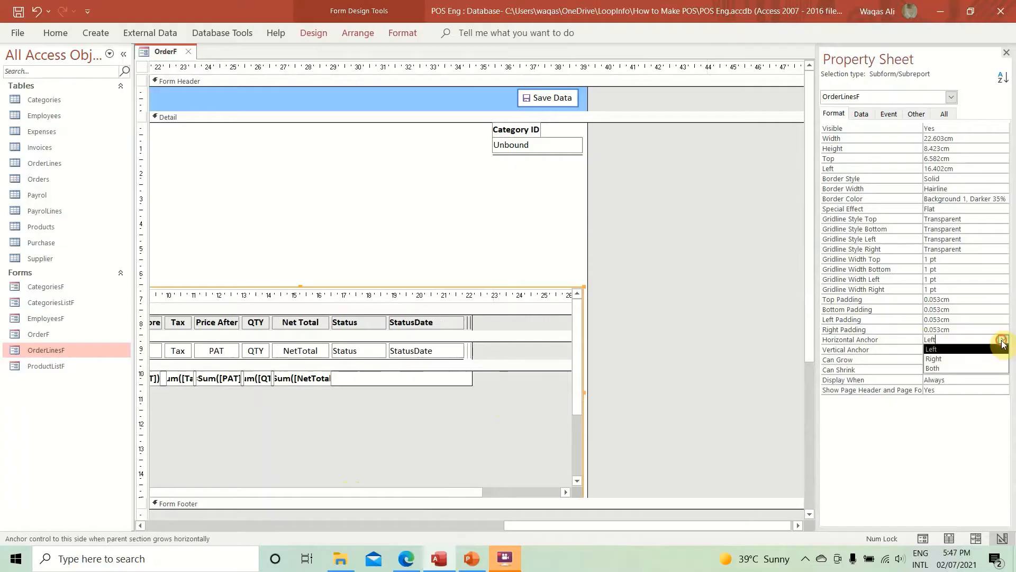
pyautogui.click(973, 368)
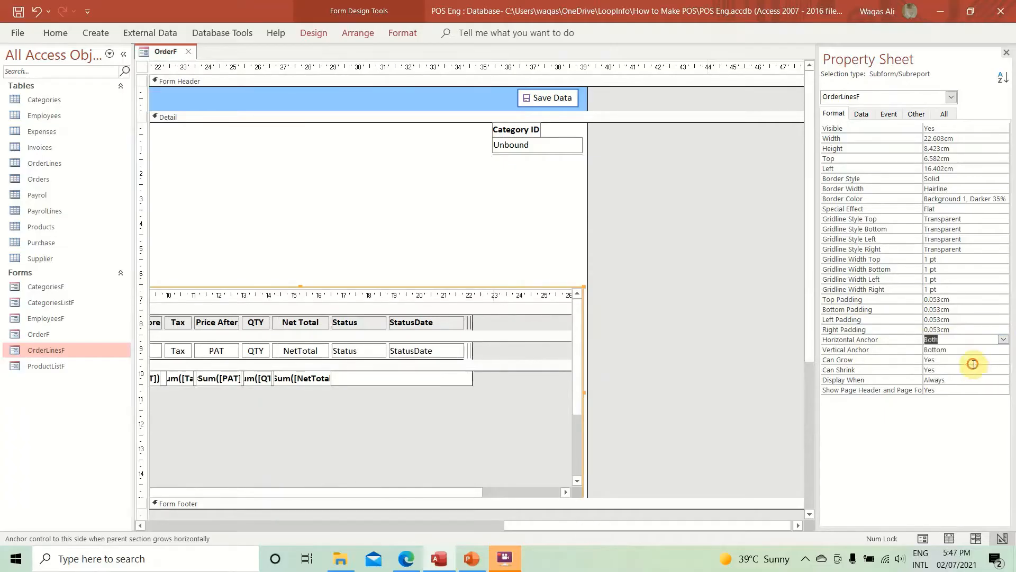
# - Check the width of the OrderLinesF subform in OrderF's Form View and return to Design View
pyautogui.rightClick(155, 53)
pyautogui.click(196, 123)
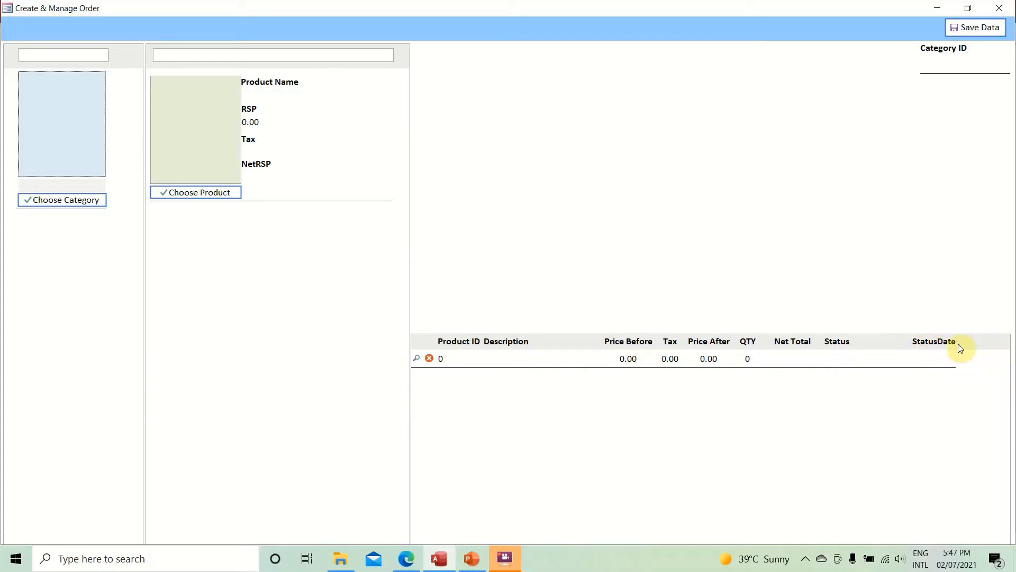
pyautogui.rightClick(748, 188)
pyautogui.click(778, 226)
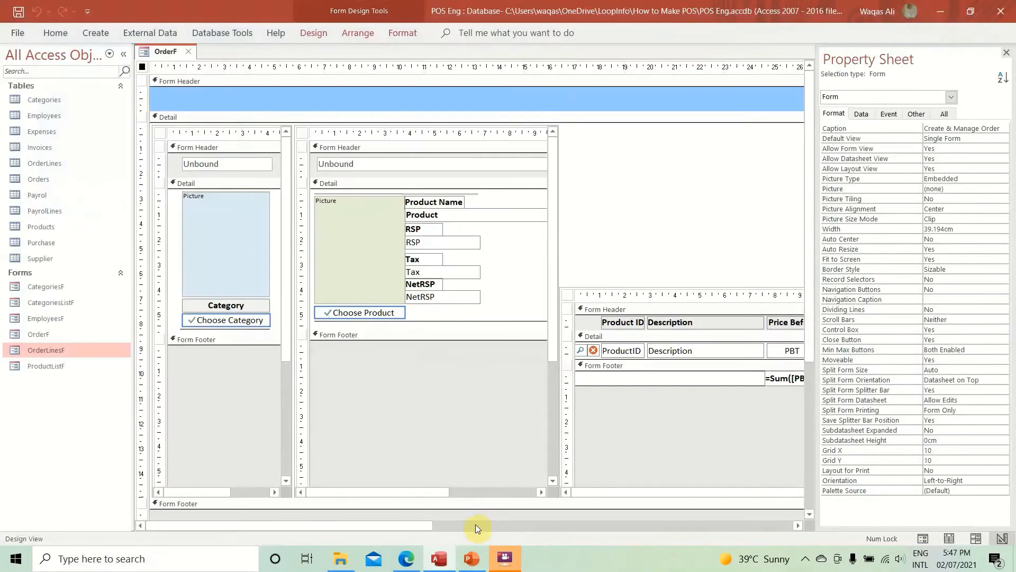
# - Set the Horizontal Anchor of the StatusDate label, text box and adjoining lines in the OrderLinesF subform to Both
pyautogui.moveTo(427, 528); pyautogui.dragTo(761, 521)
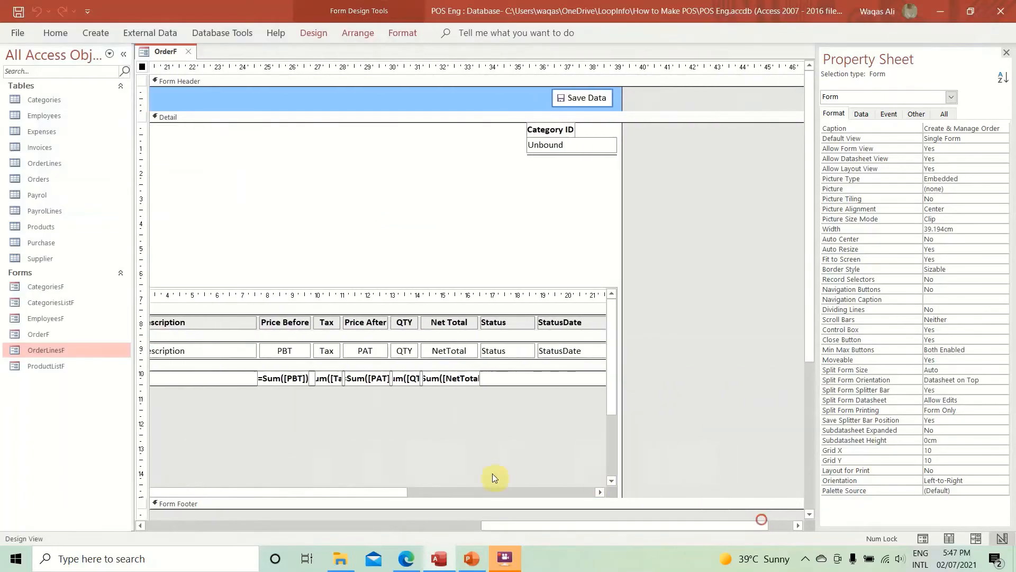
pyautogui.moveTo(393, 492); pyautogui.dragTo(498, 486)
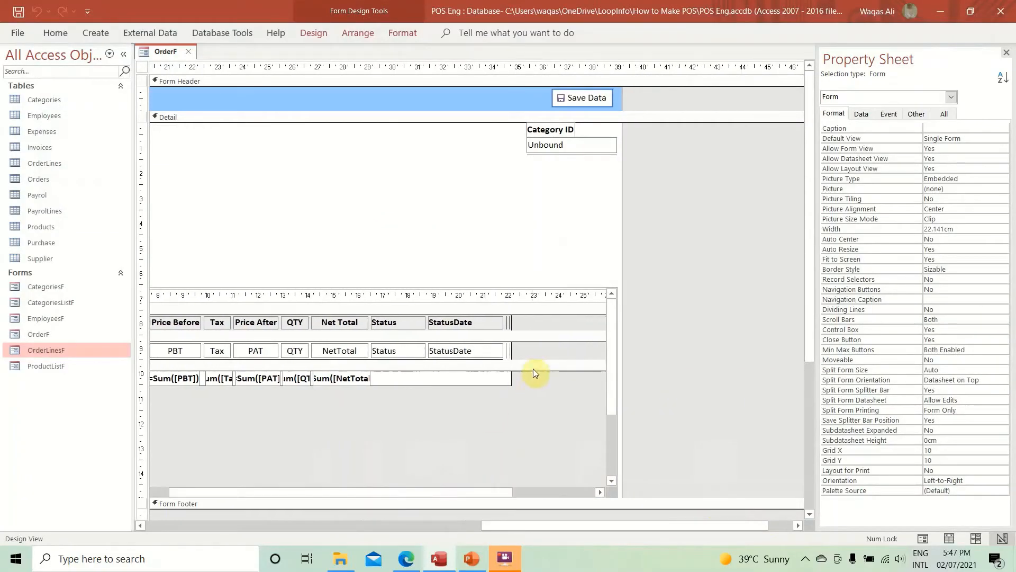
pyautogui.moveTo(520, 316)
pyautogui.mouseDown()
pyautogui.moveTo(483, 350)
pyautogui.moveTo(460, 395)
pyautogui.moveTo(460, 386)
pyautogui.mouseUp()
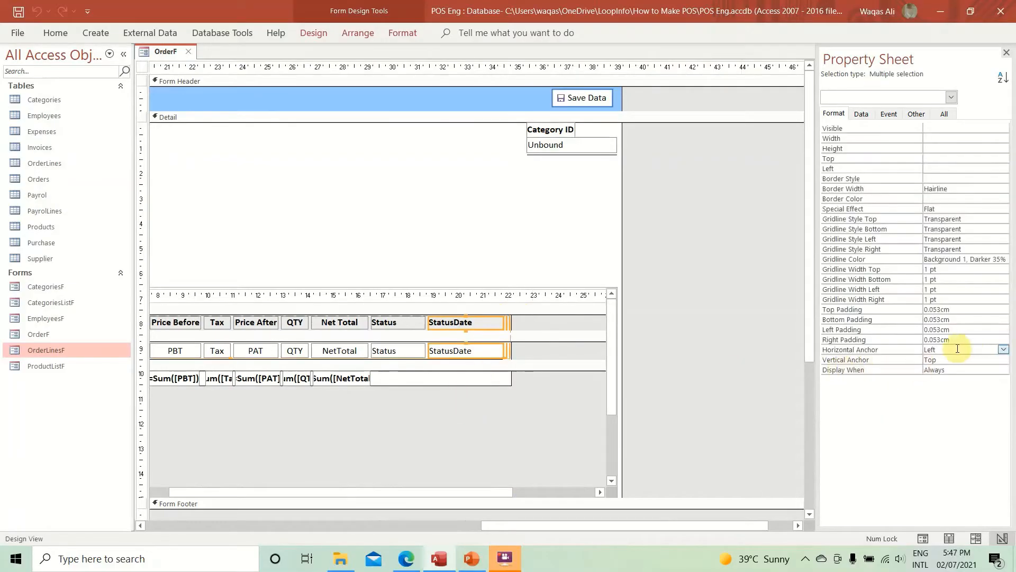
pyautogui.click(1004, 350)
pyautogui.click(993, 379)
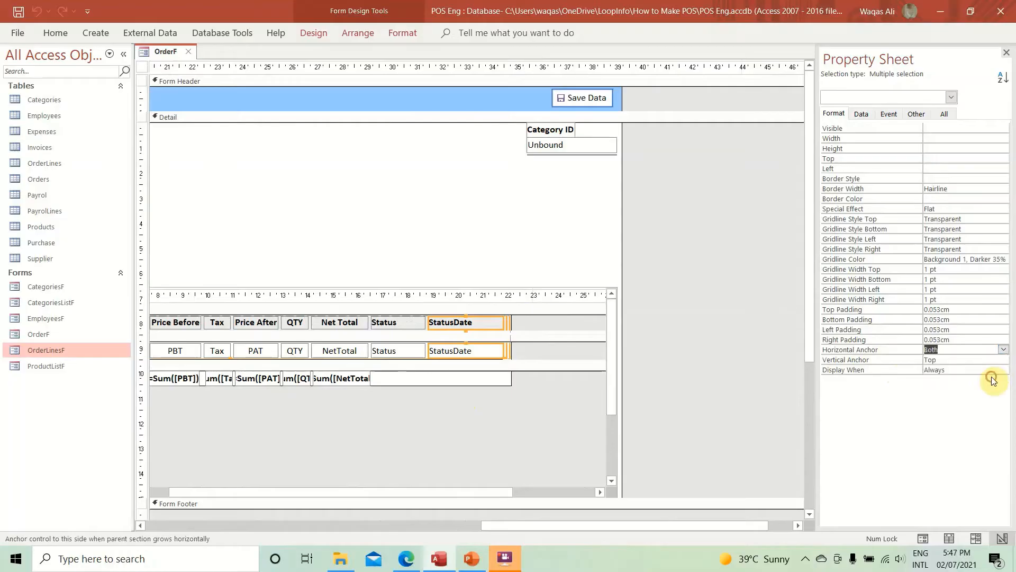
# - Test the anchoring in Form View by restoring the order window, moving it, increasing its height and maximizing it again
pyautogui.rightClick(154, 54)
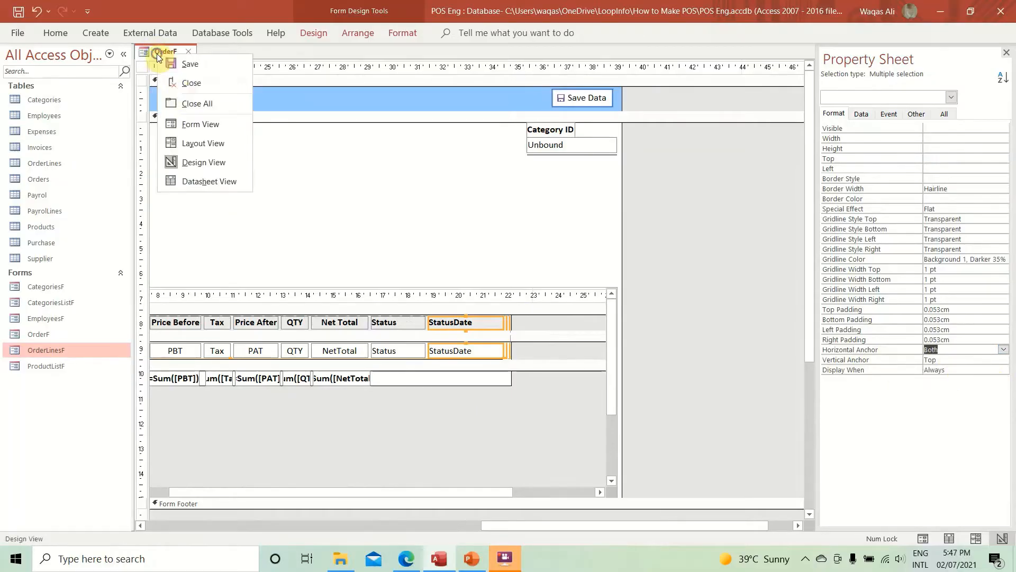
pyautogui.click(184, 122)
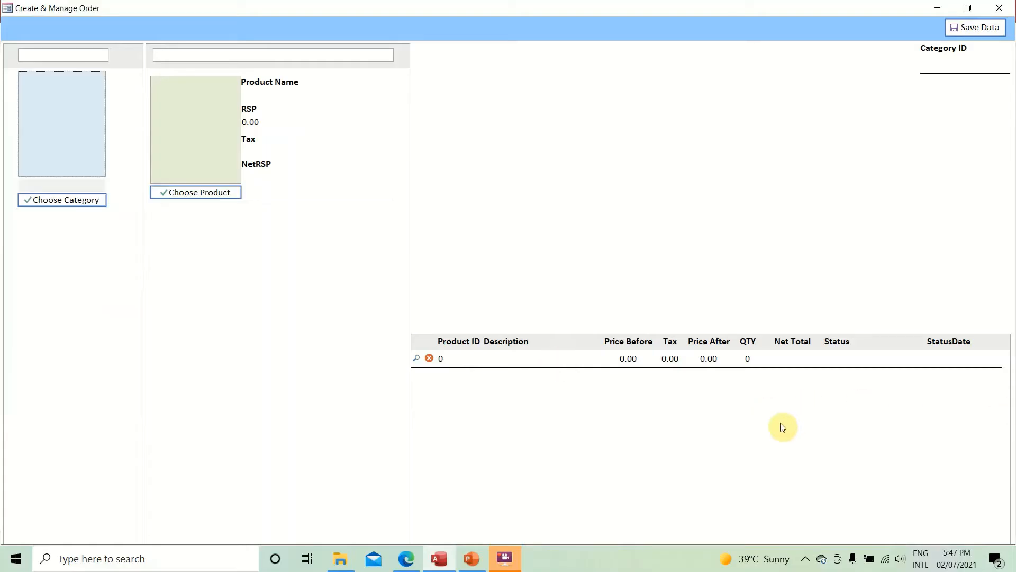
pyautogui.click(969, 10)
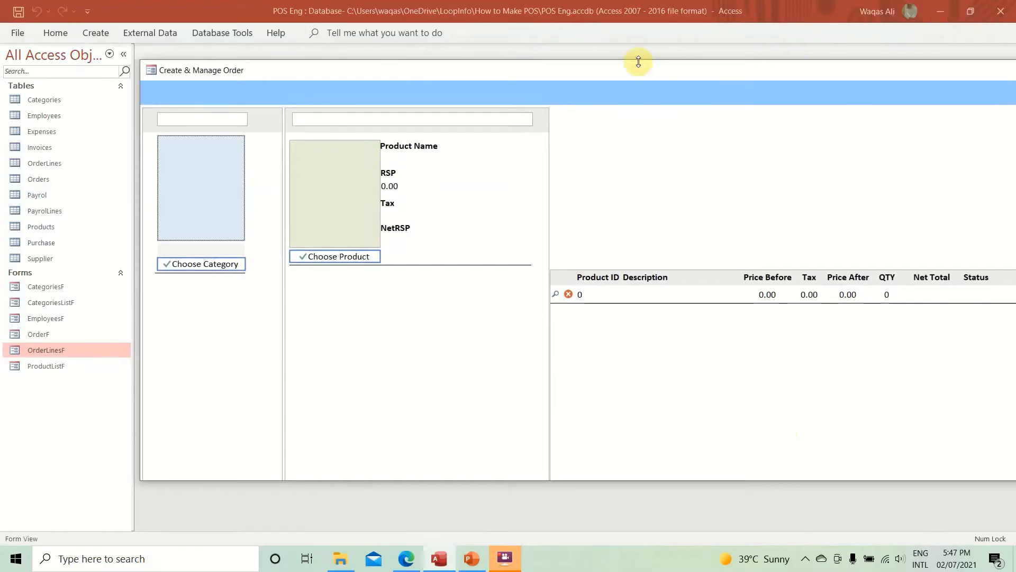
pyautogui.moveTo(647, 72); pyautogui.dragTo(538, 66)
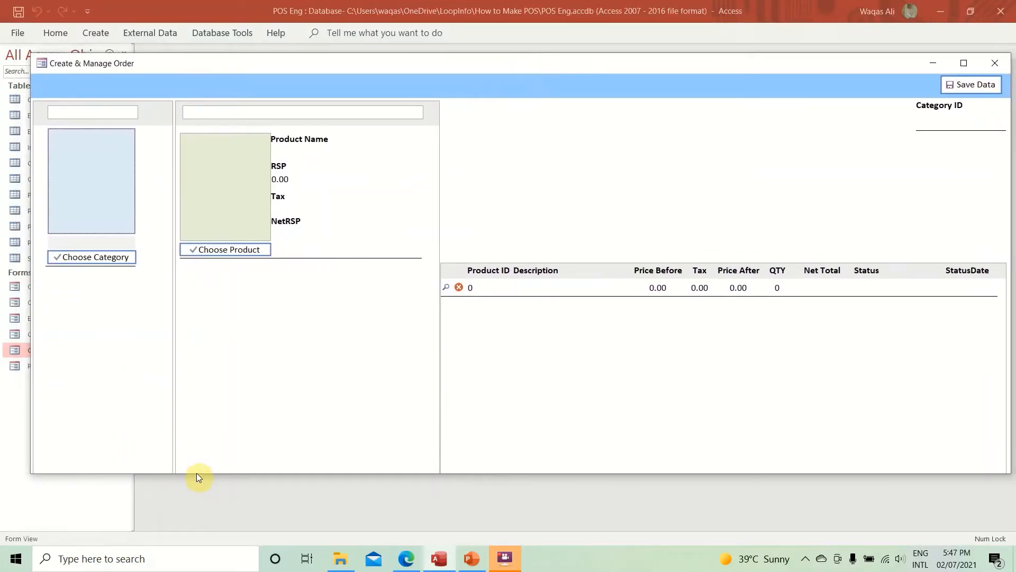
pyautogui.moveTo(192, 471)
pyautogui.mouseDown()
pyautogui.moveTo(198, 398)
pyautogui.moveTo(172, 540)
pyautogui.moveTo(172, 471)
pyautogui.mouseUp()
pyautogui.moveTo(172, 402); pyautogui.dragTo(168, 520)
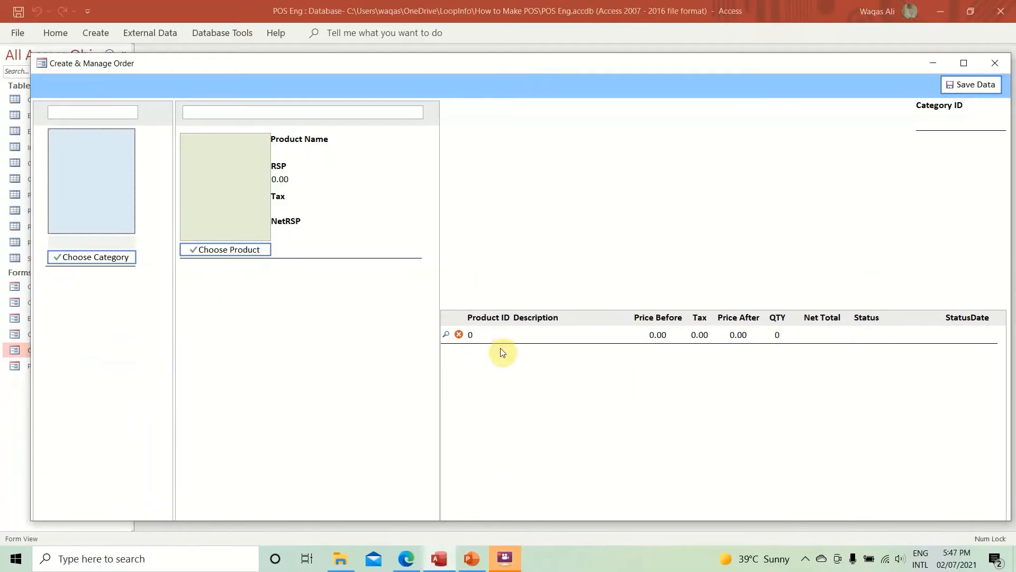
pyautogui.click(964, 63)
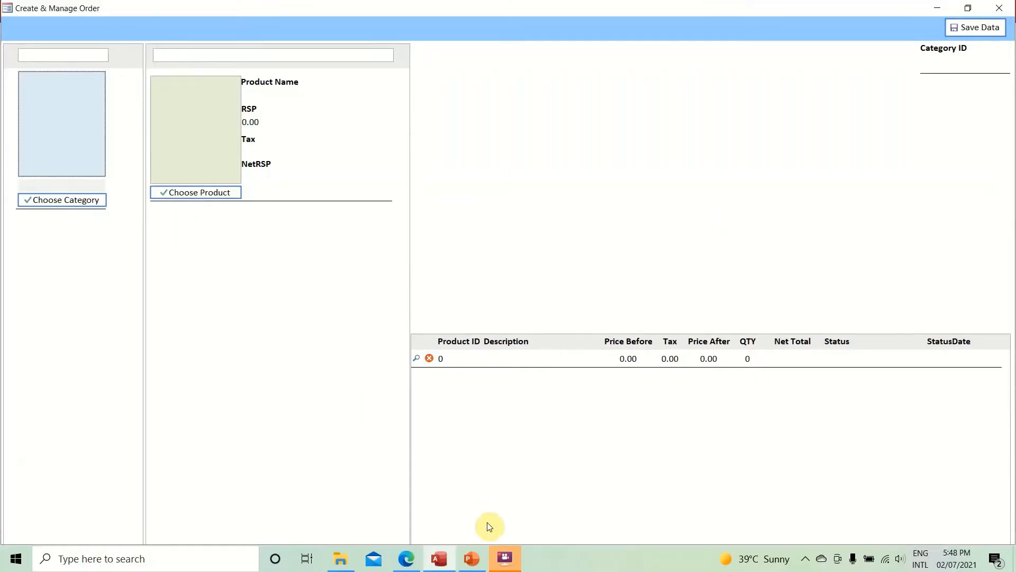
# - Review the order data area in the PowerPoint UI mockup and return to OrderF in Access's Design View
pyautogui.click(471, 558)
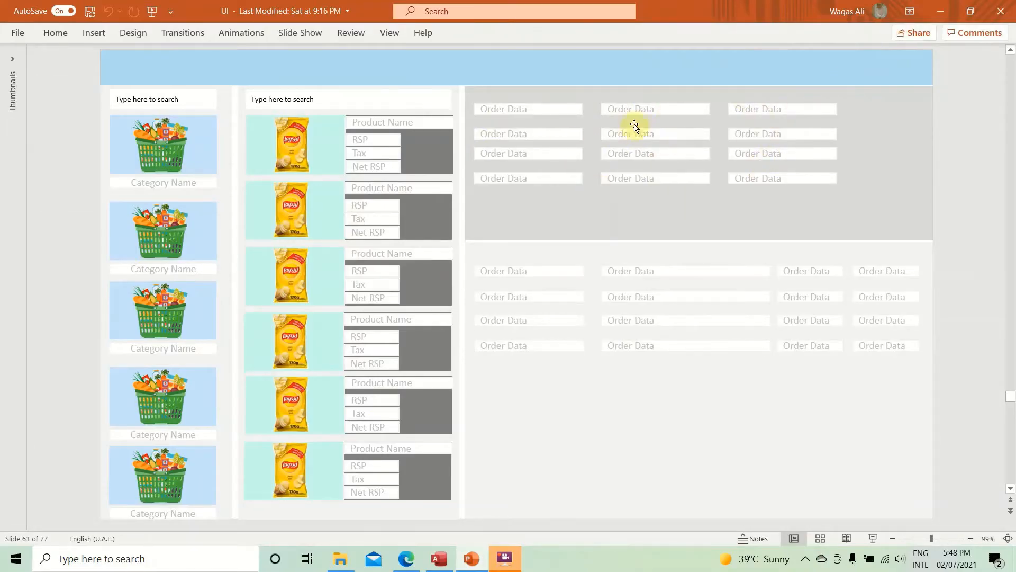
pyautogui.click(938, 15)
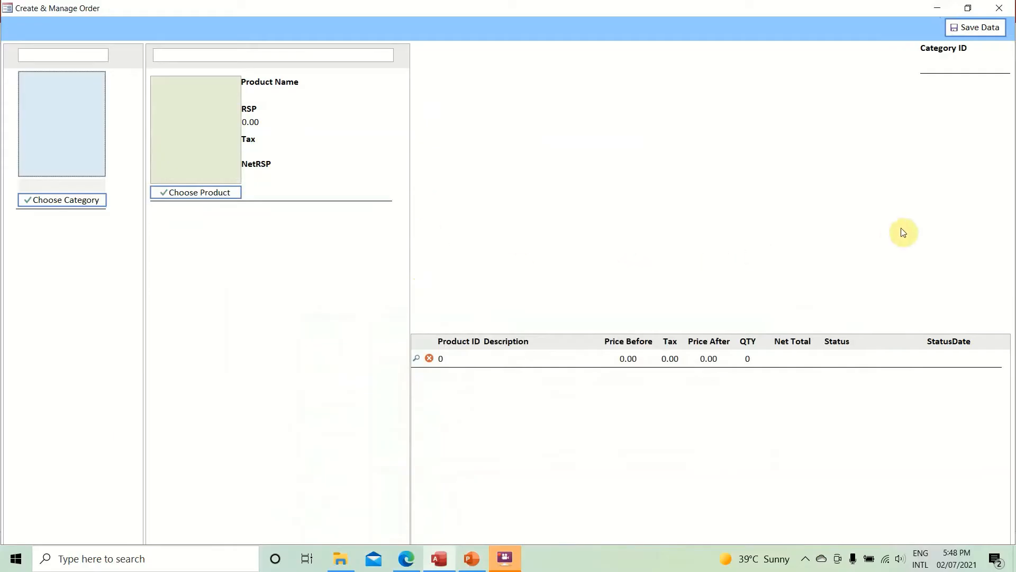
pyautogui.rightClick(586, 155)
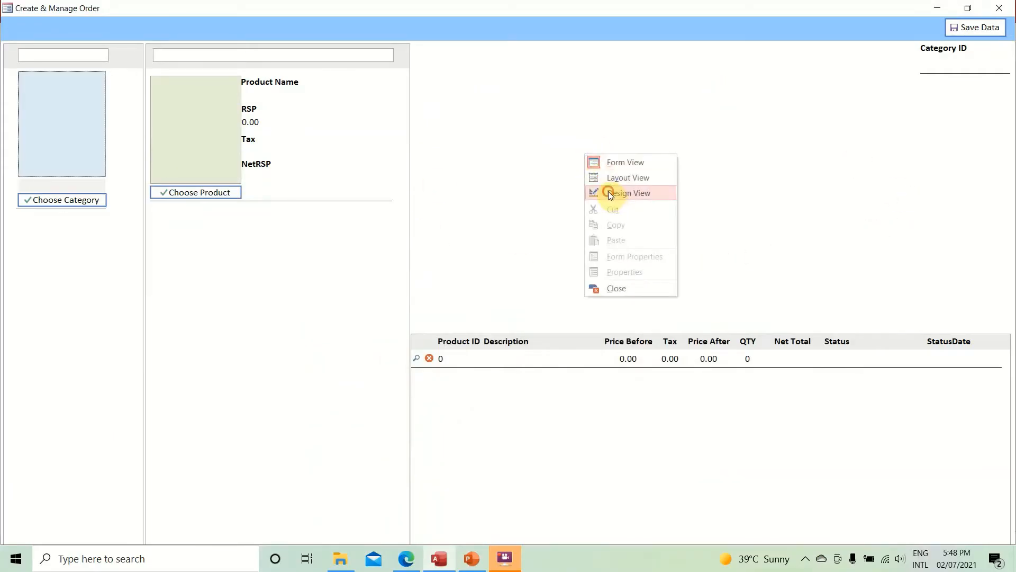
pyautogui.click(608, 191)
# - Set OrderF's Record Source to the Orders table and display the list of existing fields
pyautogui.moveTo(405, 527); pyautogui.dragTo(589, 527)
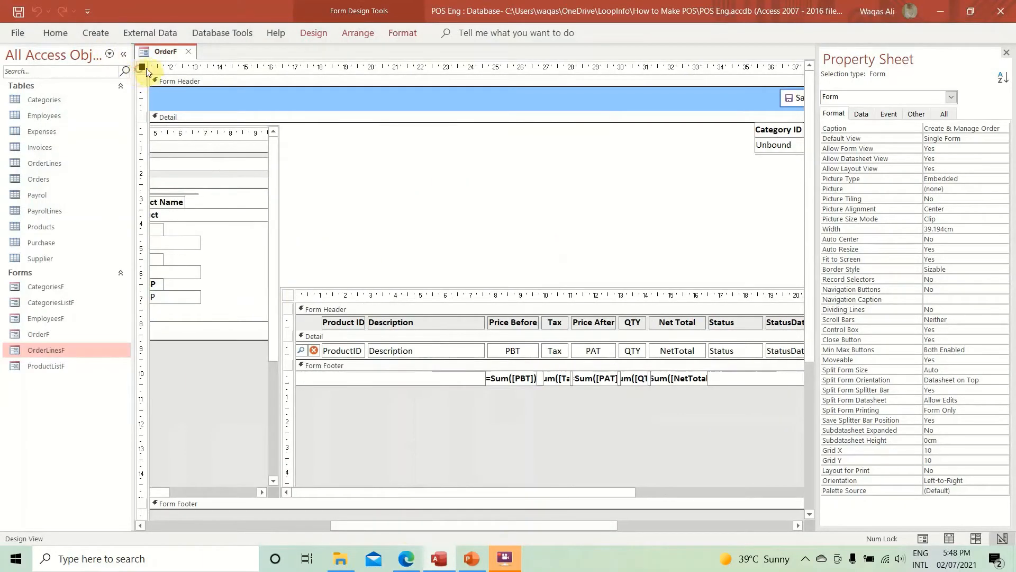
pyautogui.click(861, 114)
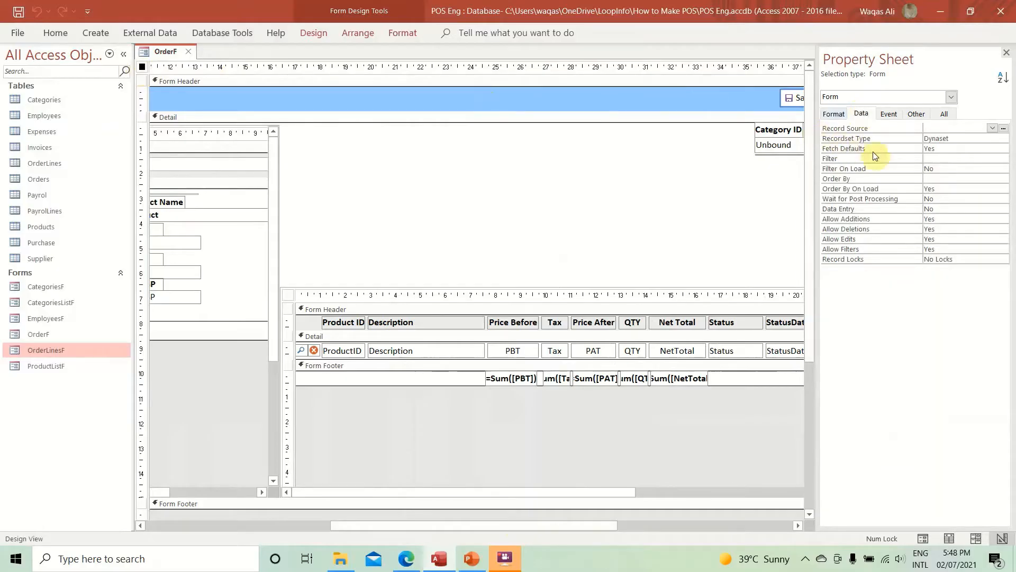
pyautogui.click(992, 129)
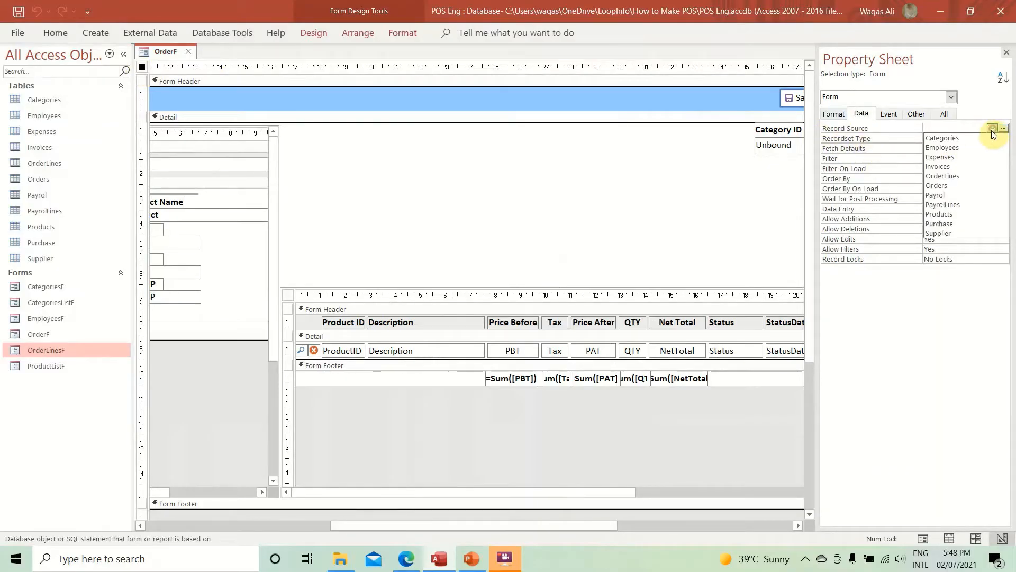
pyautogui.click(978, 190)
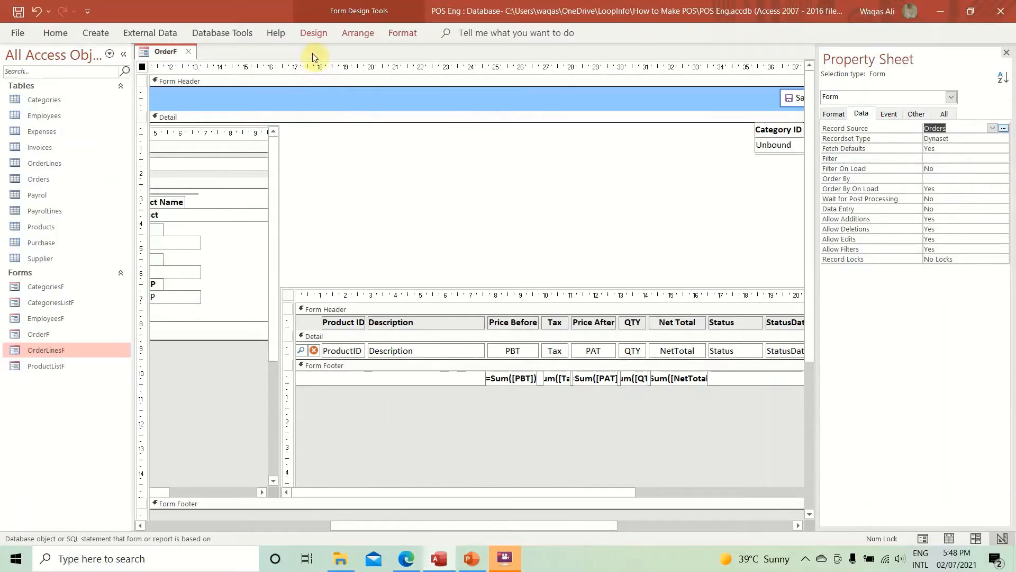
pyautogui.click(315, 33)
pyautogui.click(717, 69)
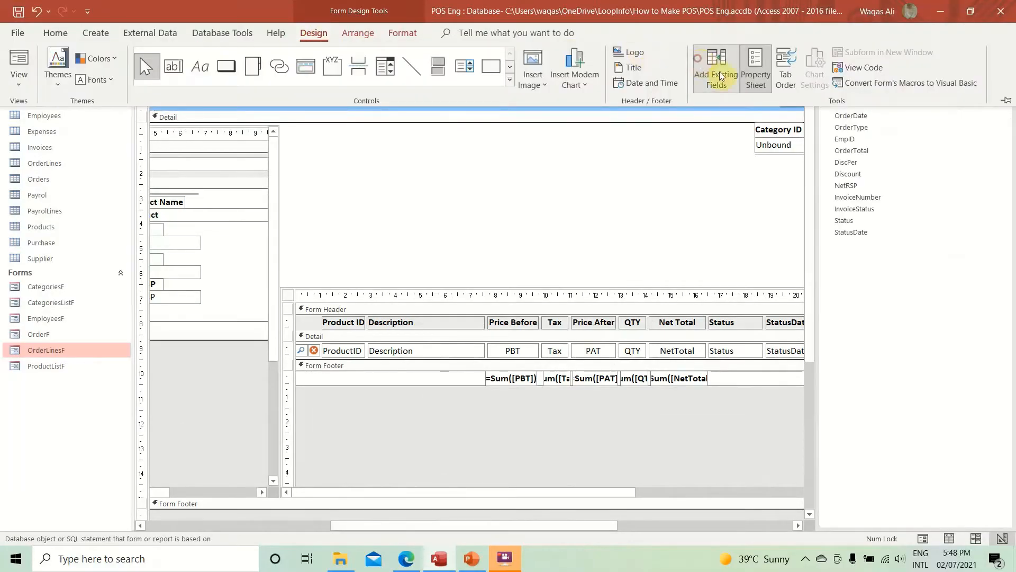
# - Move the Category ID label, unbound text box and line to the upper-left corner of the empty Detail area above the order lines subform
pyautogui.click(866, 104)
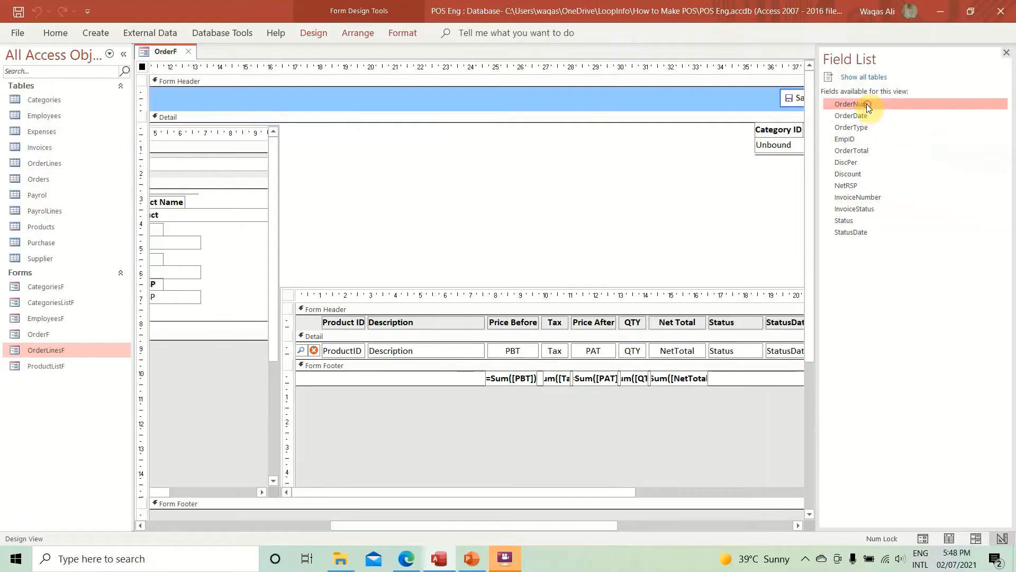
pyautogui.moveTo(866, 104); pyautogui.dragTo(302, 150)
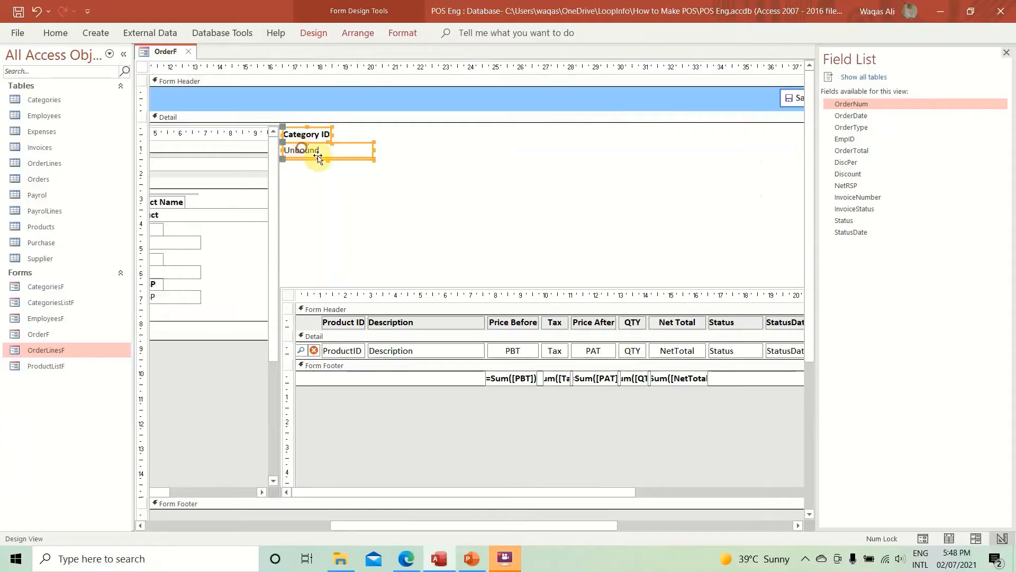
pyautogui.click(477, 173)
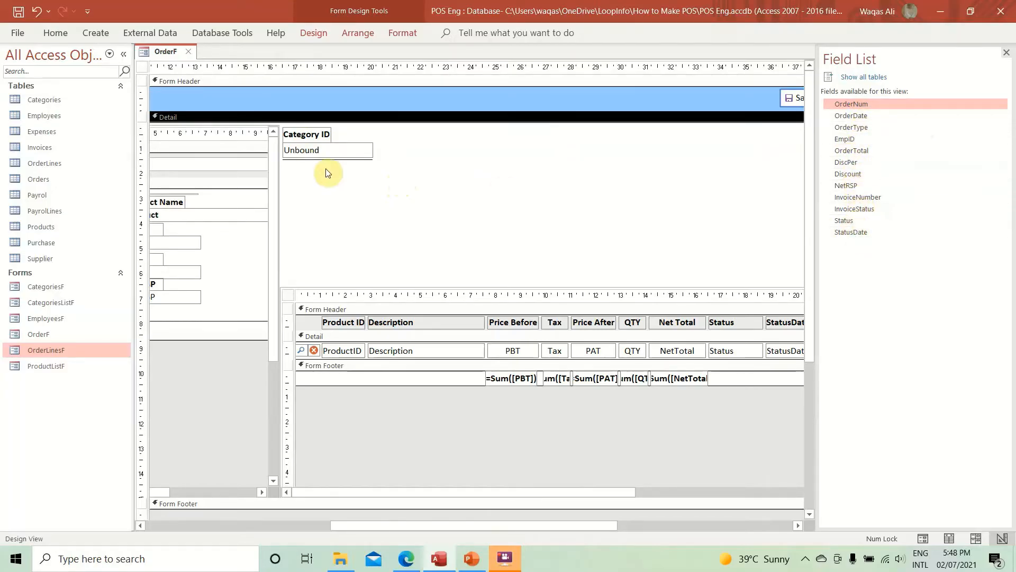
# - Duplicate the Category ID label, text box and line three times, stacking the copies beneath the original
pyautogui.moveTo(365, 185); pyautogui.dragTo(308, 138)
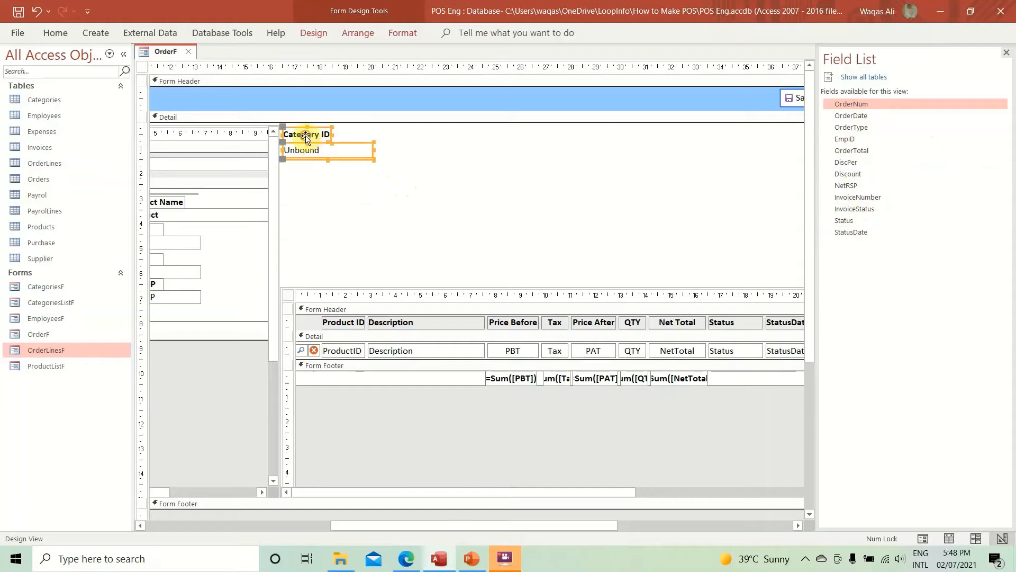
pyautogui.hotkey('ctrl', 'v')
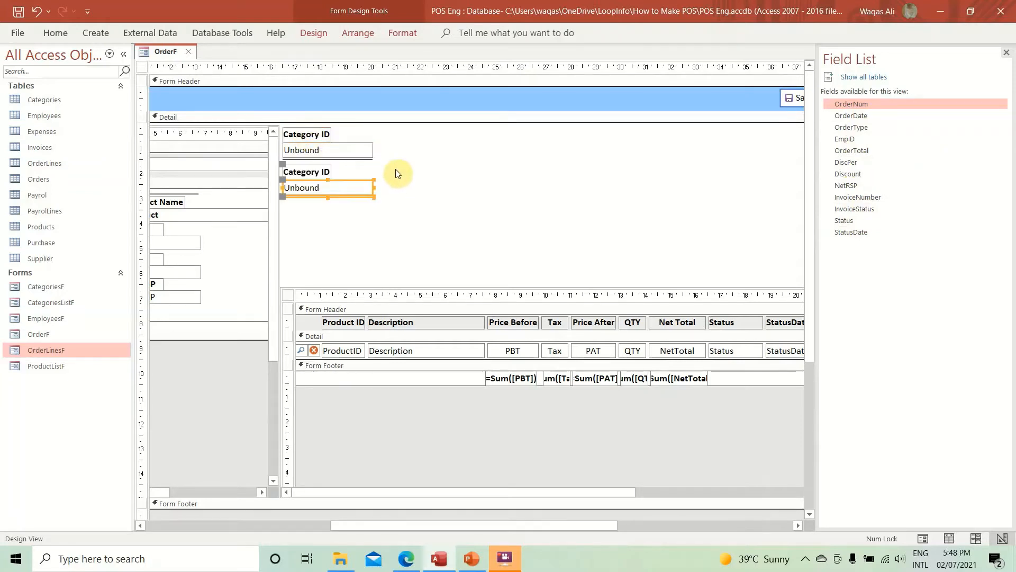
pyautogui.hotkey('ctrl', 'v')
pyautogui.hotkey('ctrl', 'v')
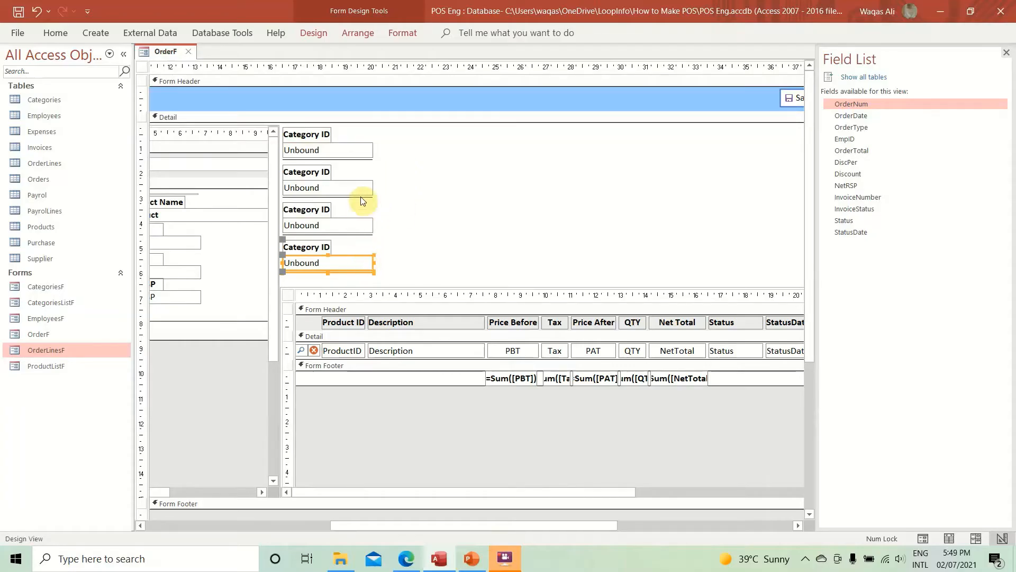
# - Duplicate the column of four Category ID field groups and place the copies as a second column beside the first in the Detail section
pyautogui.moveTo(417, 124); pyautogui.dragTo(331, 268)
pyautogui.hotkey('ctrl', 'v')
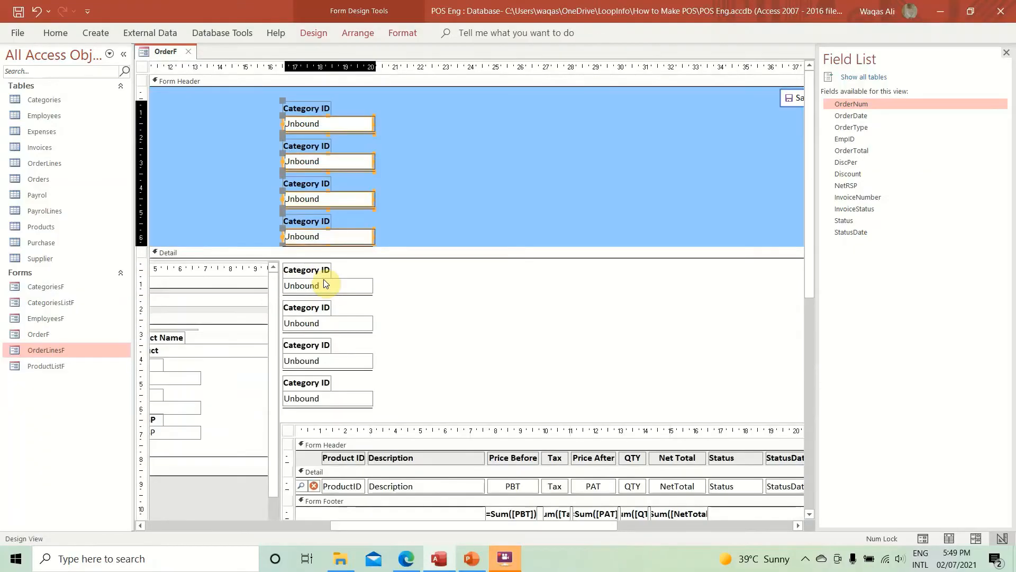
pyautogui.hotkey('ctrl', 'z')
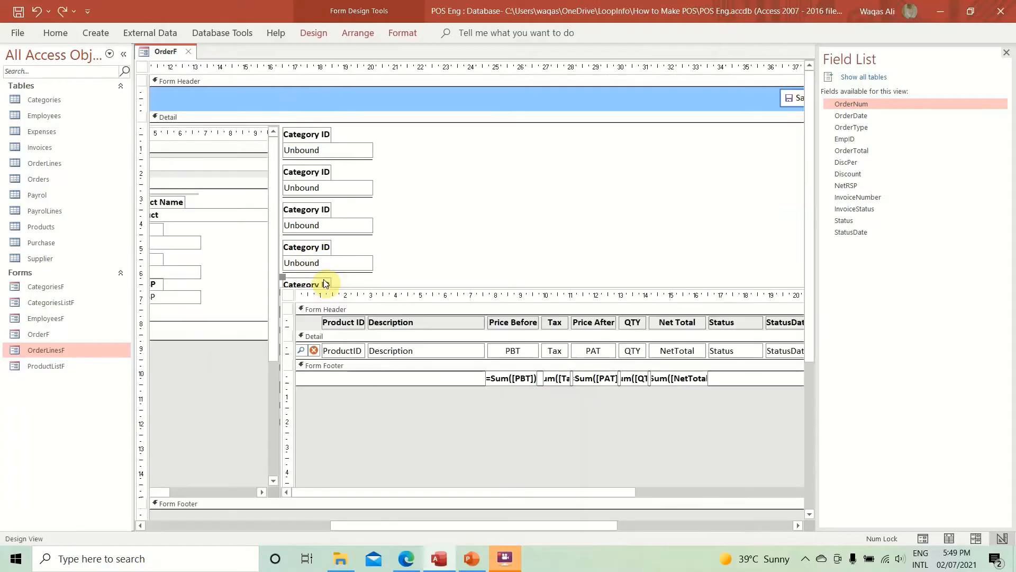
pyautogui.press('Right')
pyautogui.press('Right')
pyautogui.press('Right')
pyautogui.press('Right')
pyautogui.press('Right')
pyautogui.press('Right')
pyautogui.press('Right')
pyautogui.press('Right')
pyautogui.press('Right')
pyautogui.press('Right')
pyautogui.press('Right')
pyautogui.press('Right')
pyautogui.press('Right')
pyautogui.press('Right')
pyautogui.press('Right')
pyautogui.press('Right')
pyautogui.press('Right')
pyautogui.press('Right')
pyautogui.press('Right')
pyautogui.press('Right')
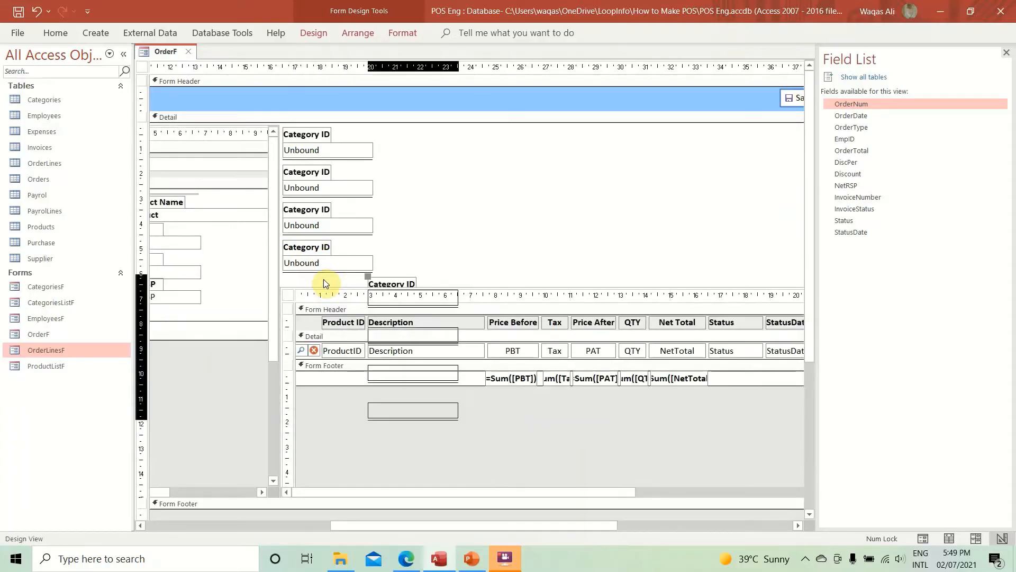
pyautogui.press('Up')
pyautogui.press('Up')
pyautogui.press('Up')
pyautogui.press('Up')
pyautogui.press('Up')
pyautogui.press('Up')
pyautogui.press('Up')
pyautogui.press('Up')
pyautogui.press('Up')
pyautogui.press('Up')
pyautogui.press('Up')
pyautogui.press('Up')
pyautogui.press('Up')
pyautogui.press('Up')
pyautogui.press('Up')
pyautogui.press('Up')
pyautogui.press('Up')
pyautogui.press('Up')
pyautogui.press('Up')
pyautogui.press('Up')
pyautogui.press('Right')
pyautogui.press('Right')
pyautogui.press('Right')
pyautogui.press('Right')
pyautogui.press('Right')
pyautogui.press('Right')
pyautogui.press('Right')
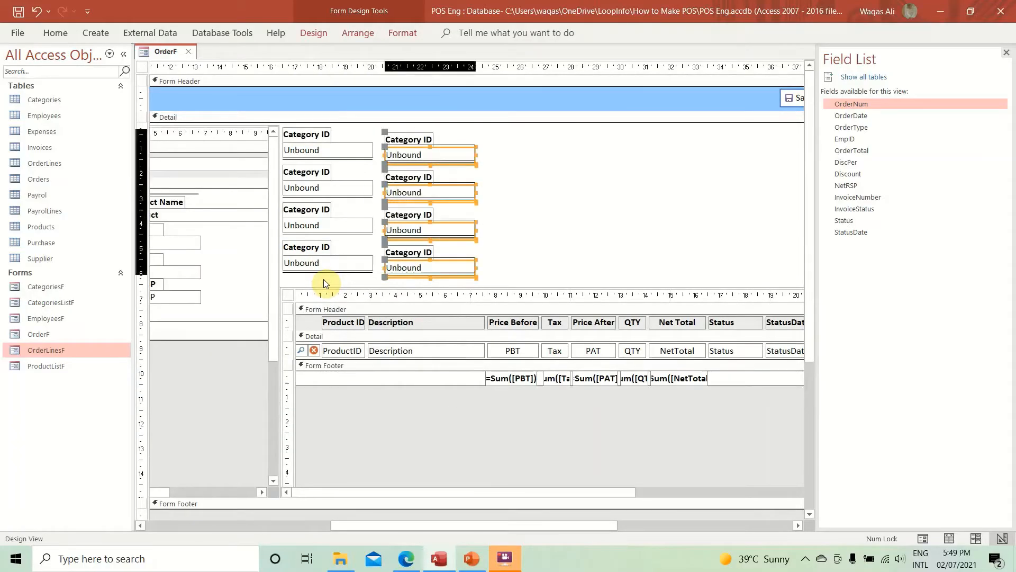
pyautogui.press('Up')
pyautogui.press('Up')
pyautogui.press('Up')
pyautogui.press('Up')
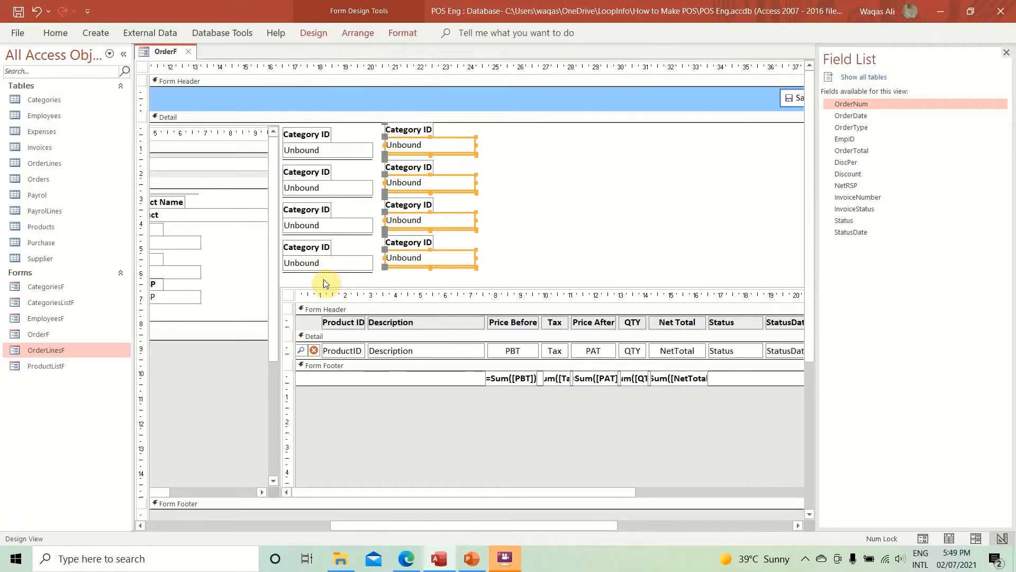
# - Paste another set of four Category ID field groups and position it as a third column, level with the first column
pyautogui.hotkey('ctrl', 'v')
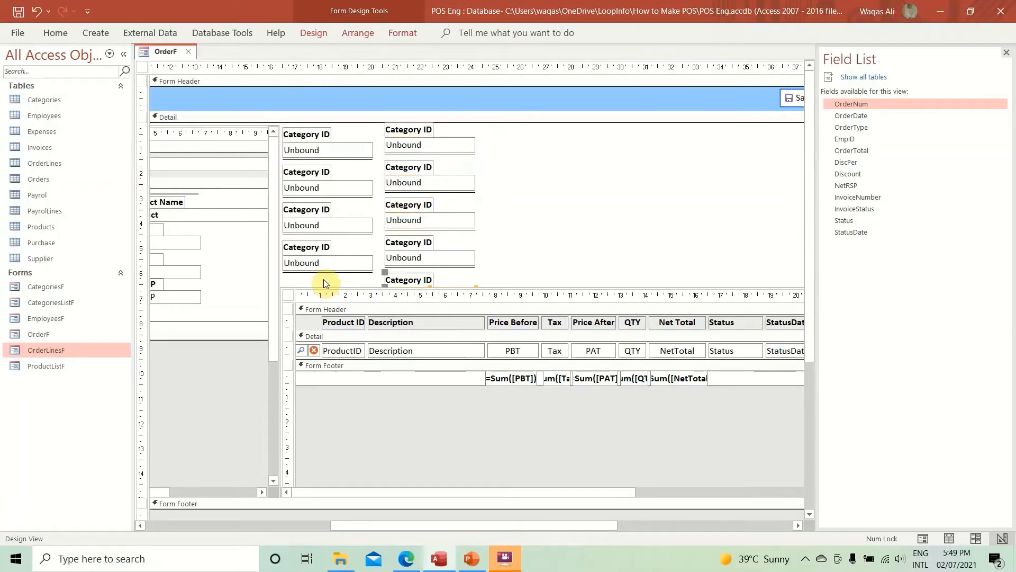
pyautogui.press('Up')
pyautogui.press('Up')
pyautogui.press('Up')
pyautogui.press('Up')
pyautogui.press('Up')
pyautogui.press('Up')
pyautogui.press('Up')
pyautogui.press('Up')
pyautogui.press('Up')
pyautogui.press('Up')
pyautogui.press('Up')
pyautogui.press('Up')
pyautogui.press('Up')
pyautogui.press('Up')
pyautogui.press('Up')
pyautogui.press('Up')
pyautogui.press('Up')
pyautogui.press('Up')
pyautogui.press('Up')
pyautogui.press('Up')
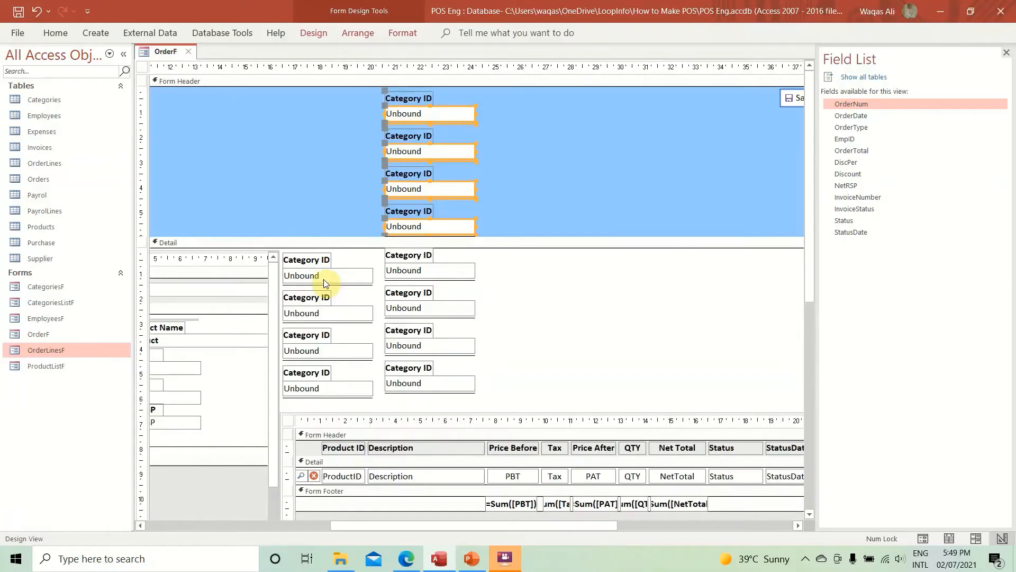
pyautogui.hotkey('ctrl', 'z')
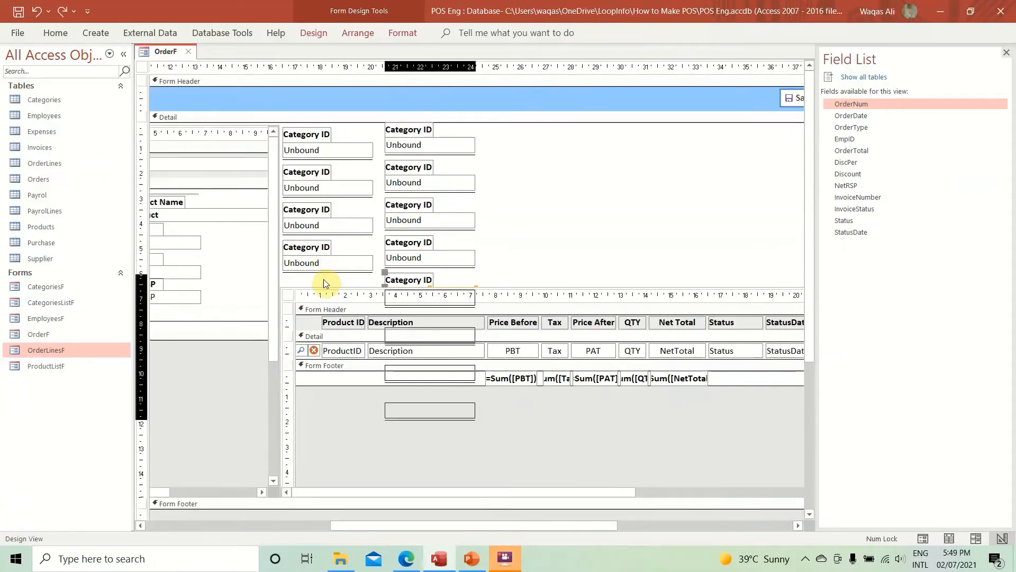
pyautogui.press('Up')
pyautogui.press('Up')
pyautogui.press('Up')
pyautogui.press('Up')
pyautogui.press('Up')
pyautogui.press('Up')
pyautogui.press('Right')
pyautogui.press('Right')
pyautogui.press('Right')
pyautogui.press('Right')
pyautogui.press('Right')
pyautogui.press('Right')
pyautogui.press('Right')
pyautogui.press('Right')
pyautogui.press('Right')
pyautogui.press('Right')
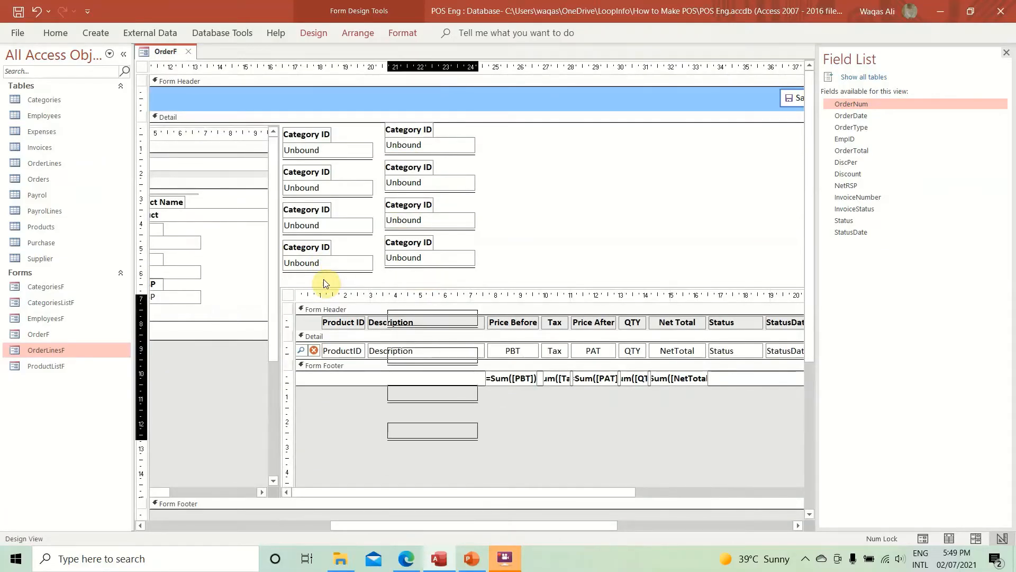
pyautogui.press('Right')
pyautogui.press('Right')
pyautogui.press('Right')
pyautogui.press('Right')
pyautogui.press('Right')
pyautogui.press('Right')
pyautogui.press('Right')
pyautogui.press('Up')
pyautogui.press('Up')
pyautogui.press('Up')
pyautogui.press('Up')
pyautogui.press('Up')
pyautogui.press('Up')
pyautogui.press('Up')
pyautogui.press('Up')
pyautogui.press('Up')
pyautogui.press('Up')
pyautogui.press('Up')
pyautogui.press('Up')
pyautogui.press('Up')
pyautogui.press('Up')
pyautogui.press('Up')
pyautogui.press('Up')
pyautogui.press('Up')
pyautogui.press('Up')
pyautogui.press('Up')
pyautogui.press('Up')
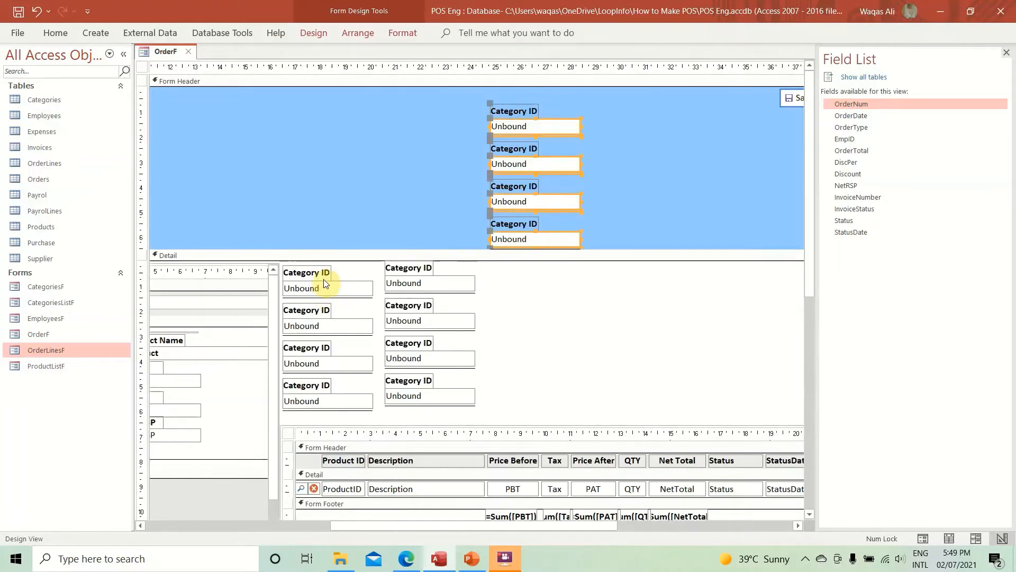
pyautogui.hotkey('ctrl', 'z')
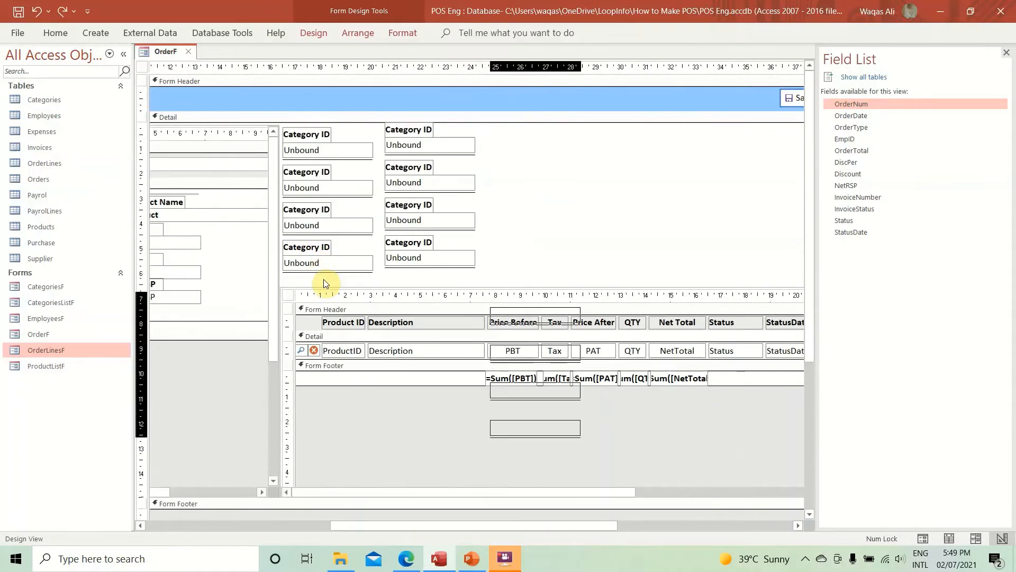
pyautogui.press('Up')
pyautogui.press('Up')
pyautogui.press('Up')
pyautogui.press('Up')
pyautogui.press('Up')
pyautogui.press('Up')
pyautogui.press('Up')
pyautogui.press('Up')
pyautogui.press('Up')
pyautogui.press('Up')
pyautogui.press('Up')
pyautogui.press('Up')
pyautogui.press('Up')
pyautogui.press('Up')
pyautogui.press('Up')
pyautogui.press('Up')
pyautogui.press('Up')
pyautogui.press('Up')
pyautogui.press('Up')
pyautogui.press('Up')
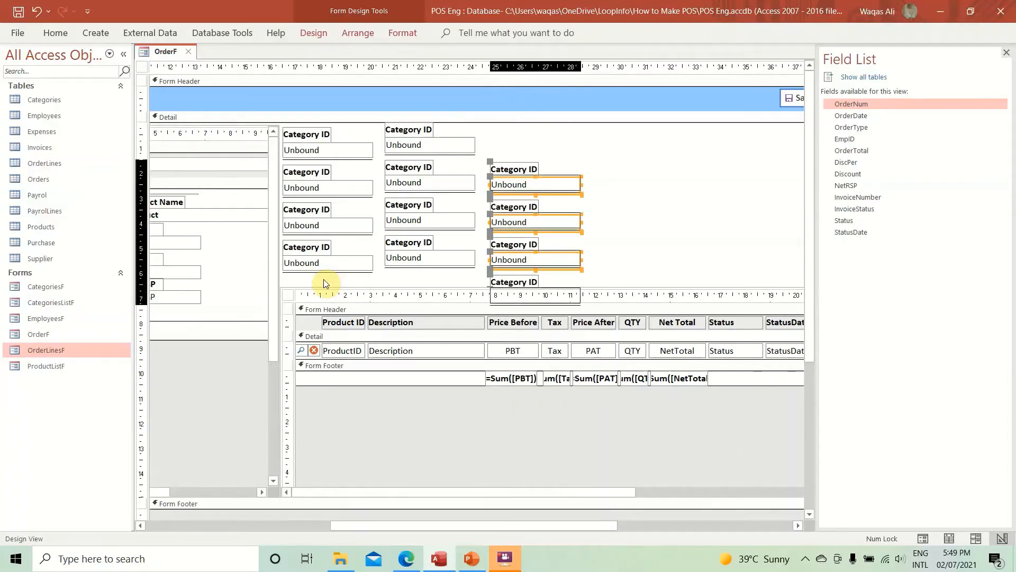
pyautogui.press('Up')
pyautogui.press('Up')
pyautogui.press('Up')
pyautogui.press('Up')
pyautogui.press('Up')
pyautogui.press('Up')
pyautogui.press('Up')
pyautogui.press('Up')
pyautogui.press('Up')
pyautogui.press('Up')
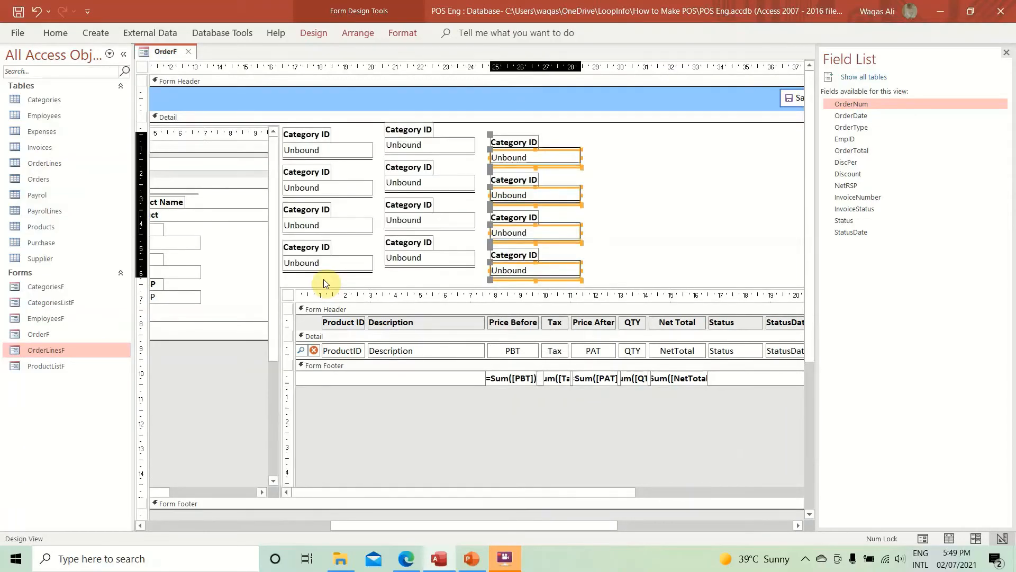
pyautogui.press('Up')
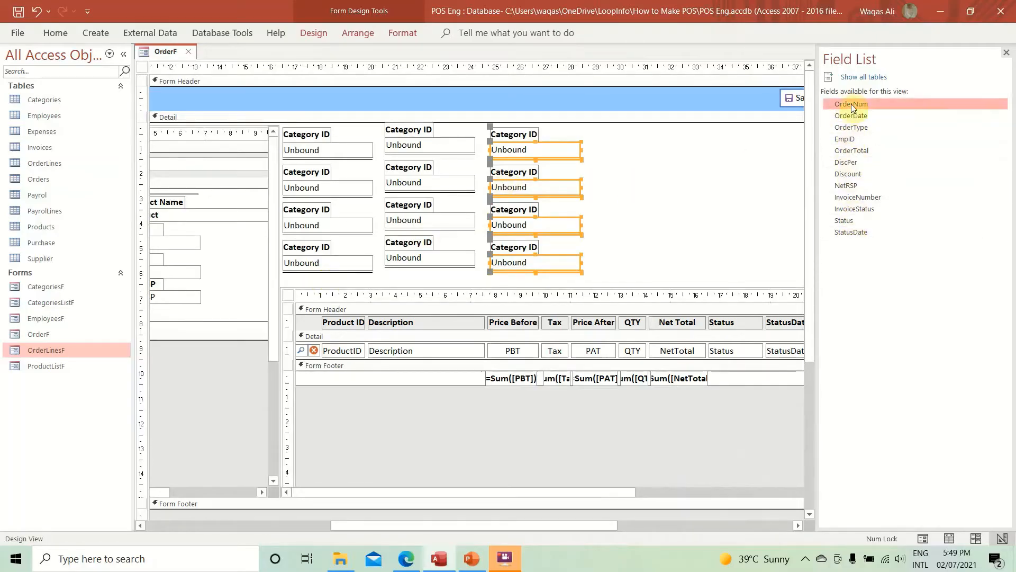
# - Bind the uppermost text box of the first Detail column to the OrderNum field and name the control OrderNum
pyautogui.click(686, 186)
pyautogui.click(314, 33)
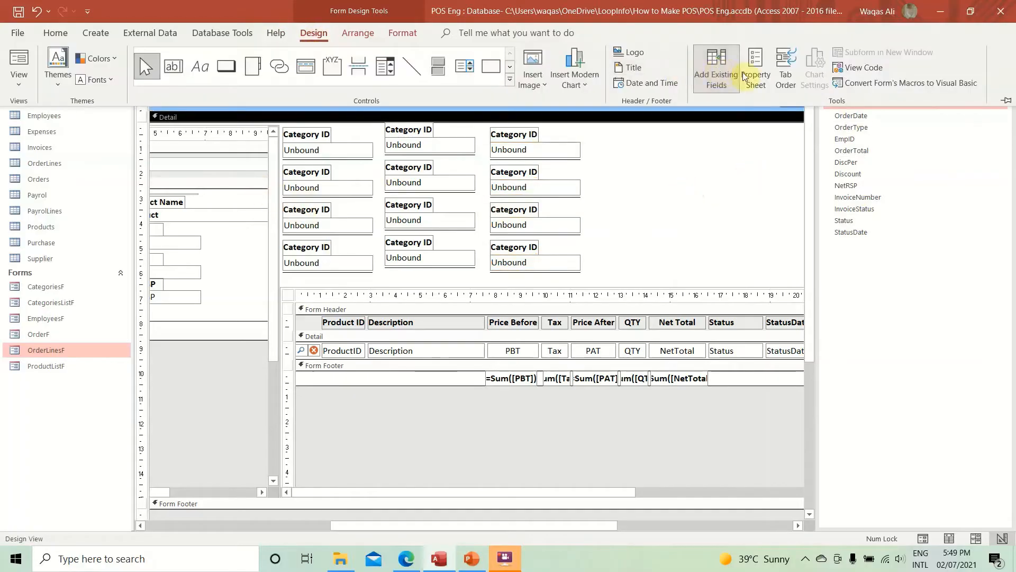
pyautogui.click(755, 75)
pyautogui.click(836, 114)
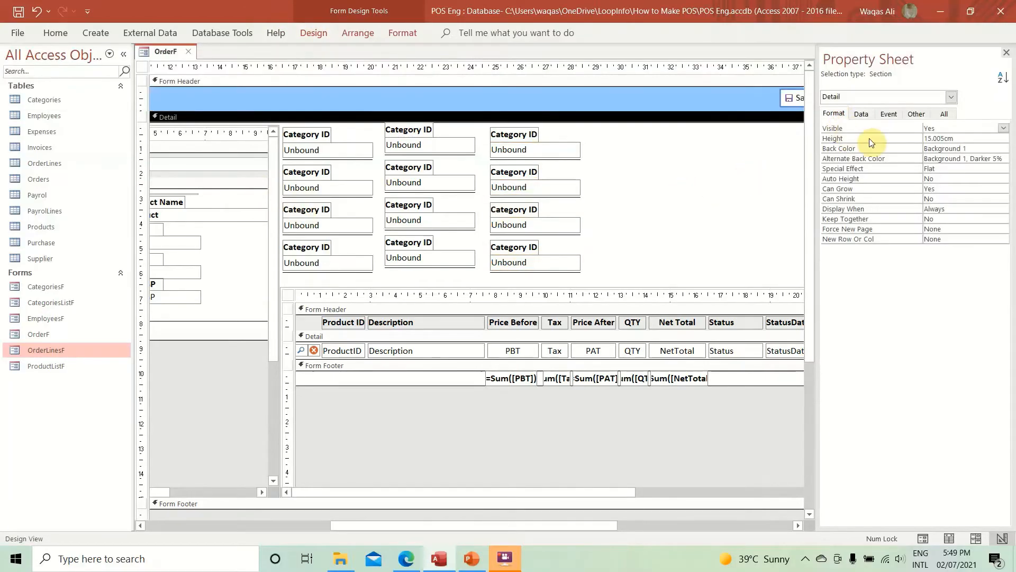
pyautogui.click(329, 150)
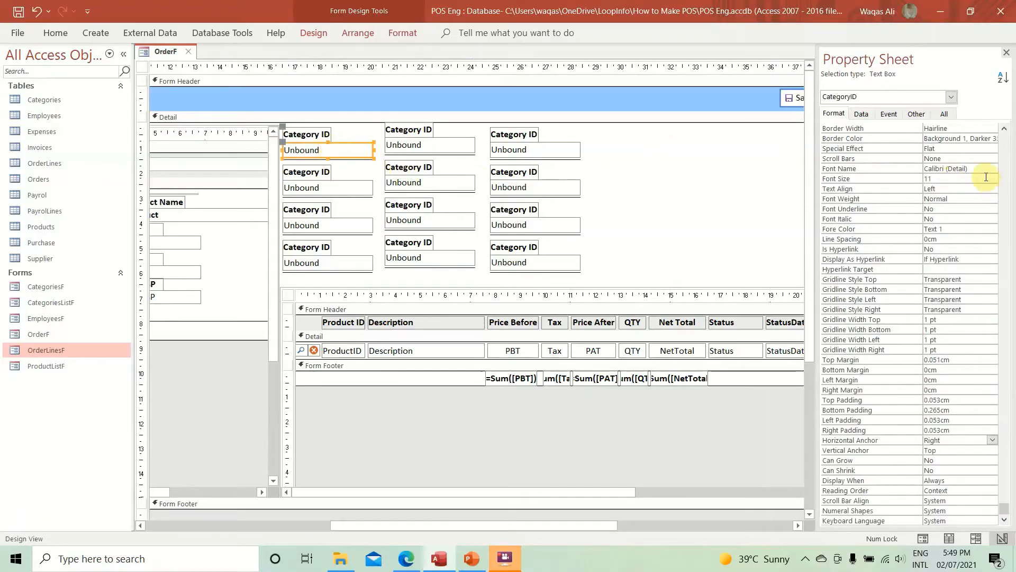
pyautogui.click(861, 115)
pyautogui.click(992, 129)
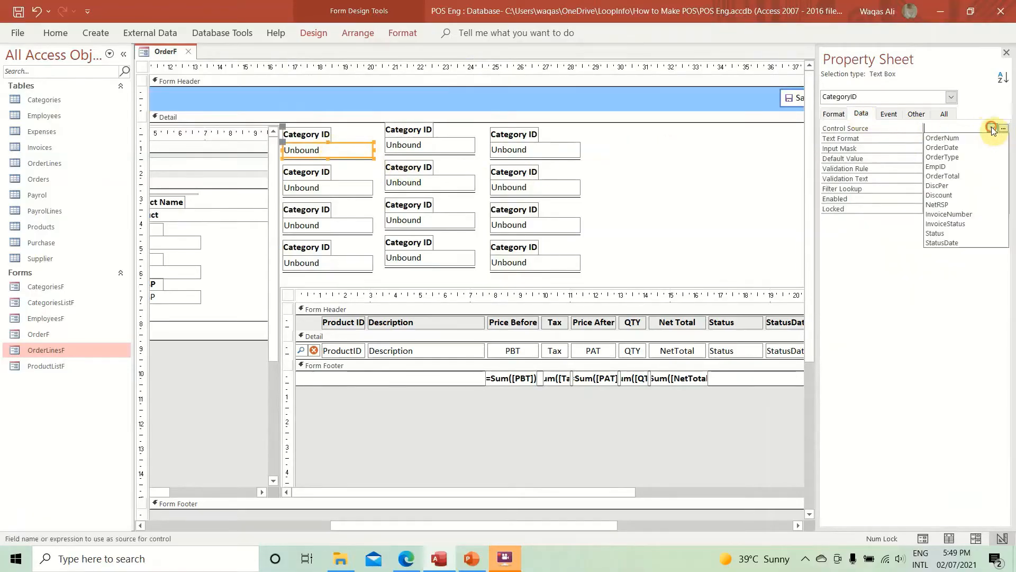
pyautogui.click(987, 138)
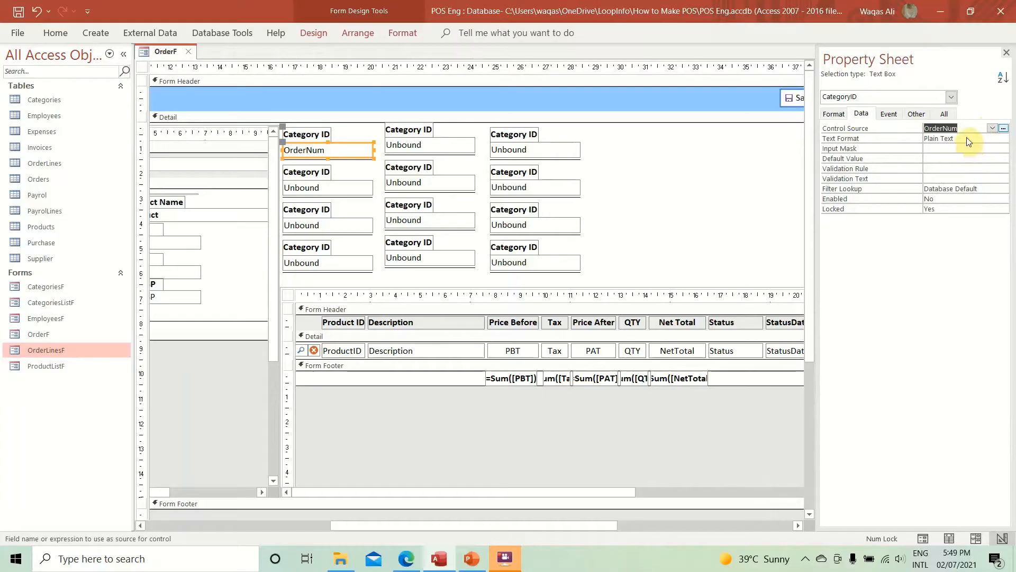
pyautogui.click(916, 113)
pyautogui.write('OrderNum')
pyautogui.press('Return')
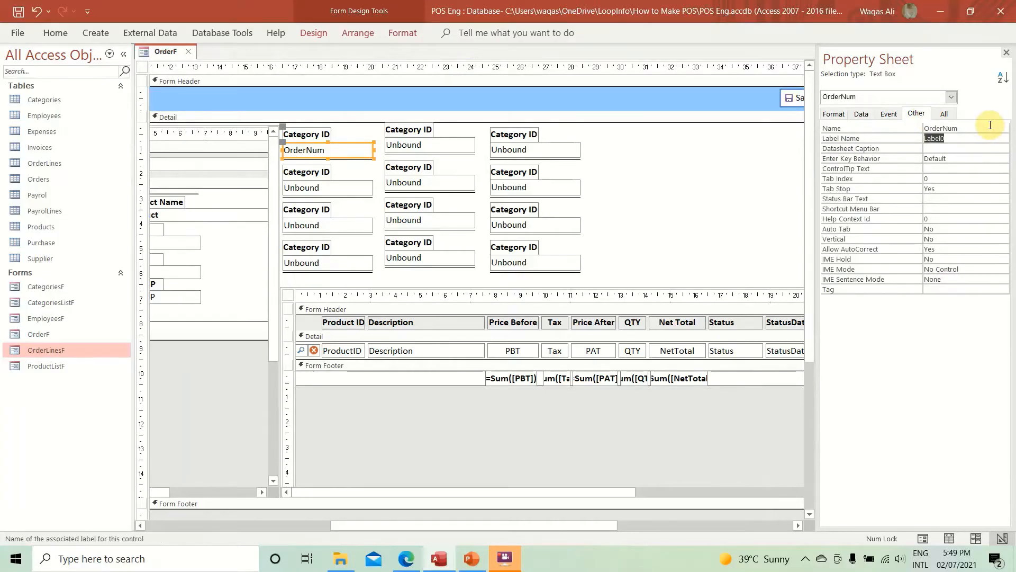
# - Change the caption of the label above the OrderNum text box to "Order Number"
pyautogui.click(320, 134)
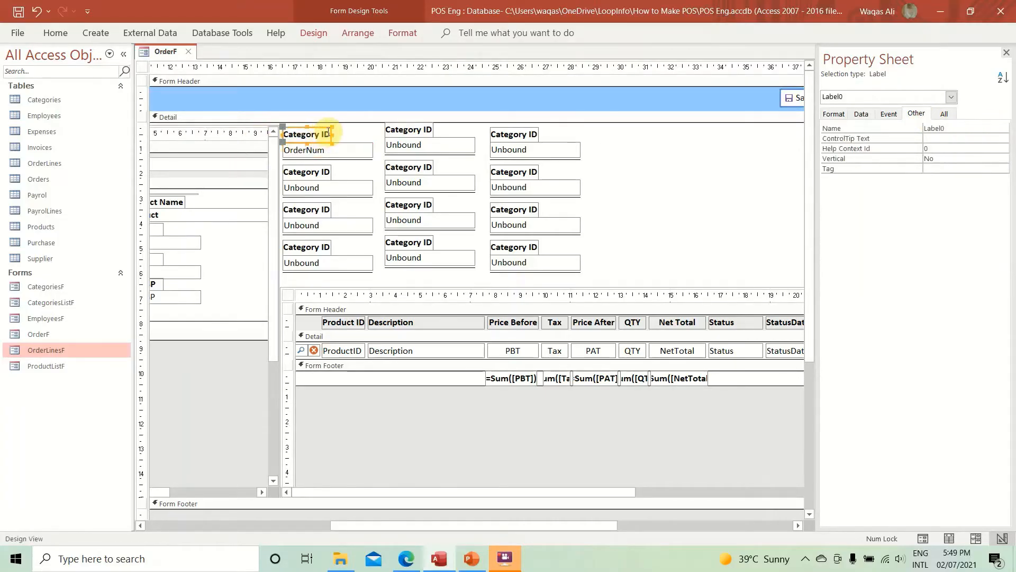
pyautogui.moveTo(325, 133); pyautogui.dragTo(211, 129)
pyautogui.press('Delete')
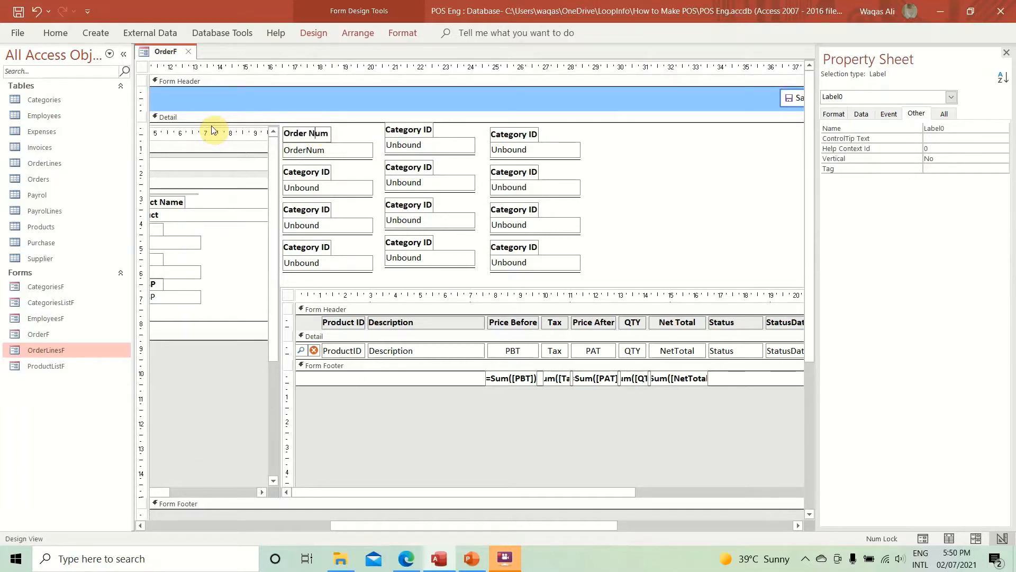
pyautogui.write('Order Number')
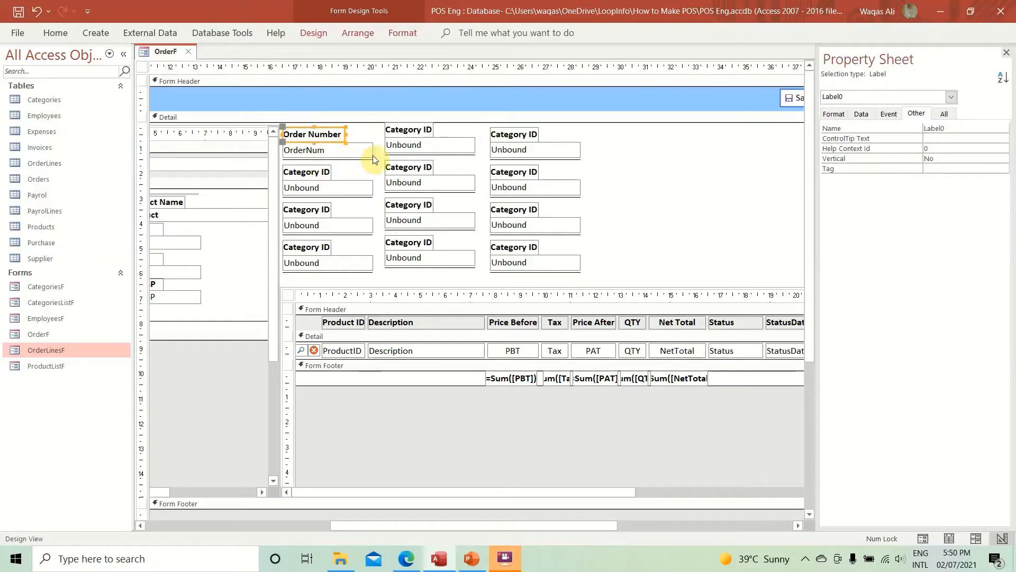
pyautogui.click(408, 151)
# - Bind the second text box of the first column to the OrderDate field and name the control OrderDate
pyautogui.click(333, 189)
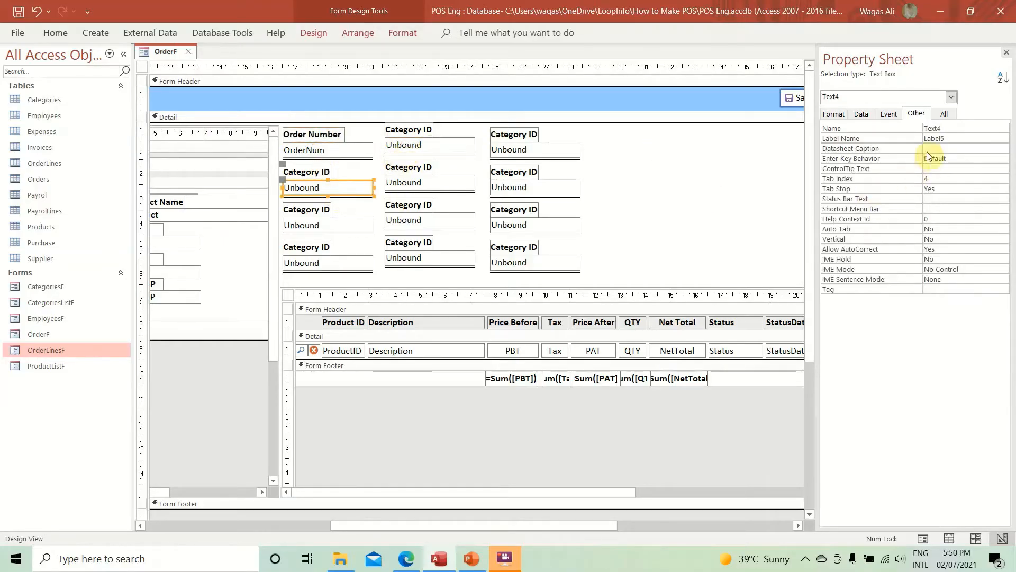
pyautogui.click(862, 115)
pyautogui.click(992, 128)
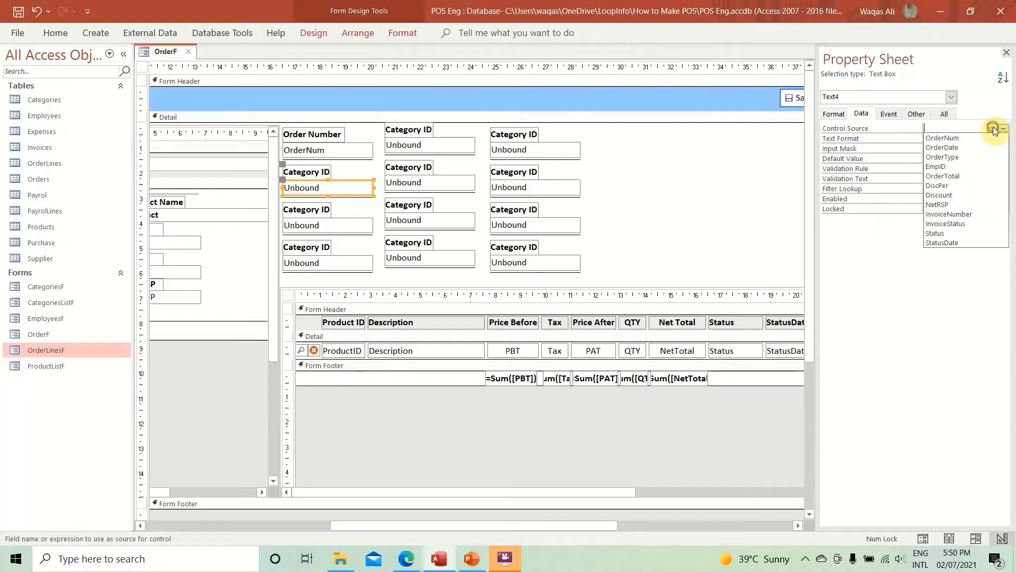
pyautogui.click(953, 148)
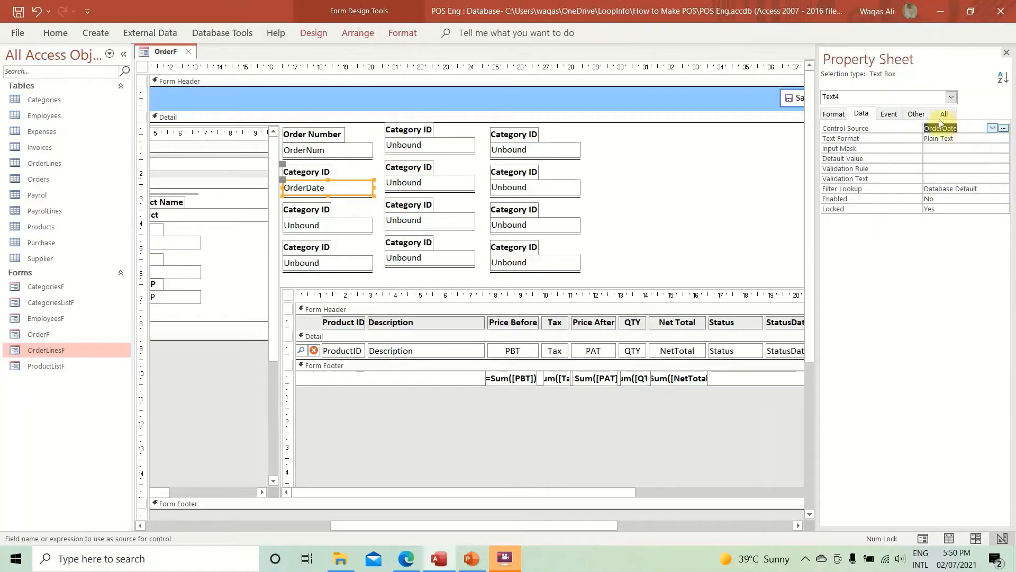
pyautogui.click(918, 114)
pyautogui.doubleClick(962, 127)
pyautogui.write('OrderDate')
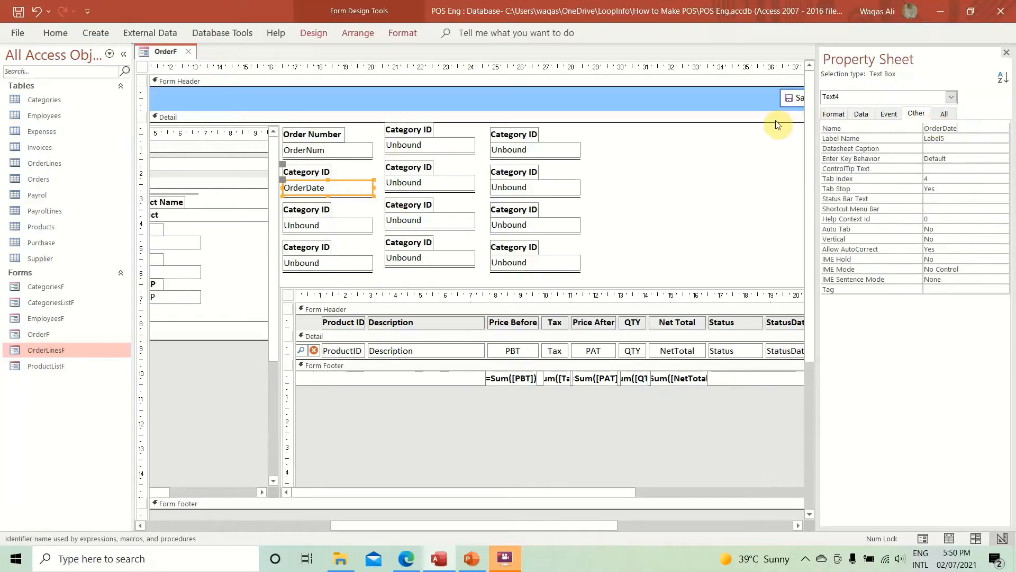
pyautogui.press('Return')
# - Change the caption of the label above the OrderDate text box to "Order Date"
pyautogui.click(307, 171)
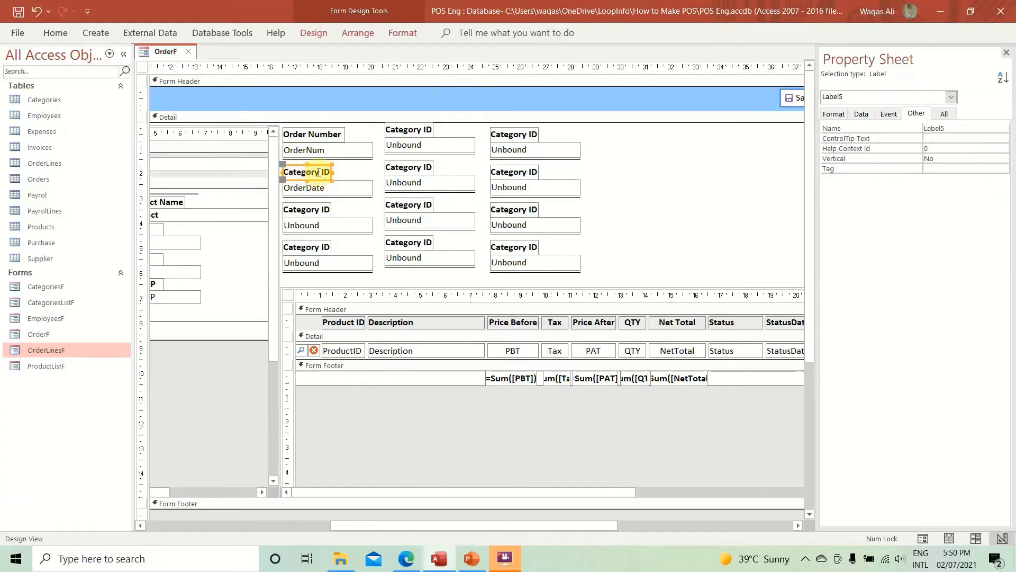
pyautogui.click(328, 173)
pyautogui.moveTo(328, 171); pyautogui.dragTo(190, 151)
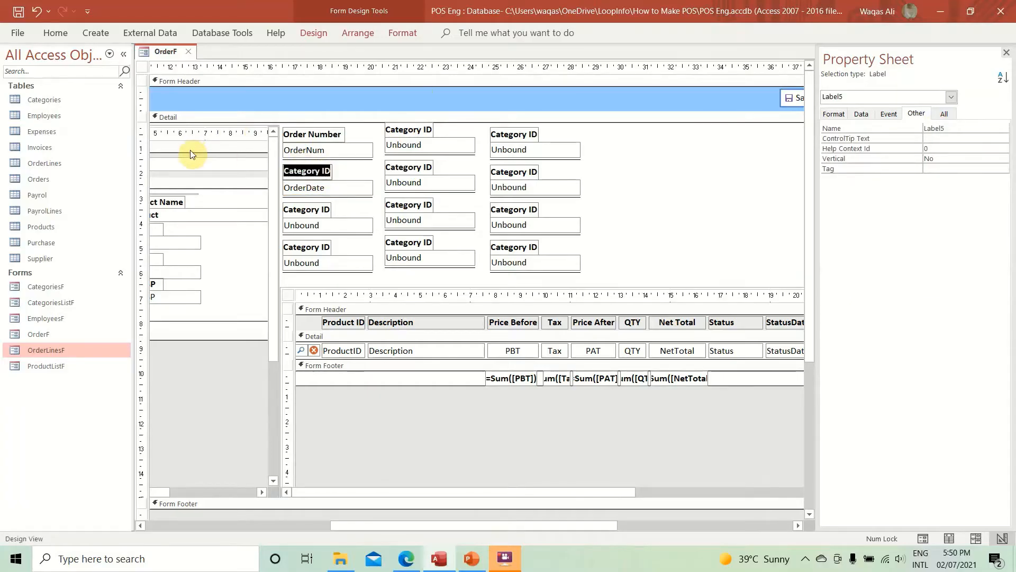
pyautogui.write('OrderDate')
pyautogui.press('Return')
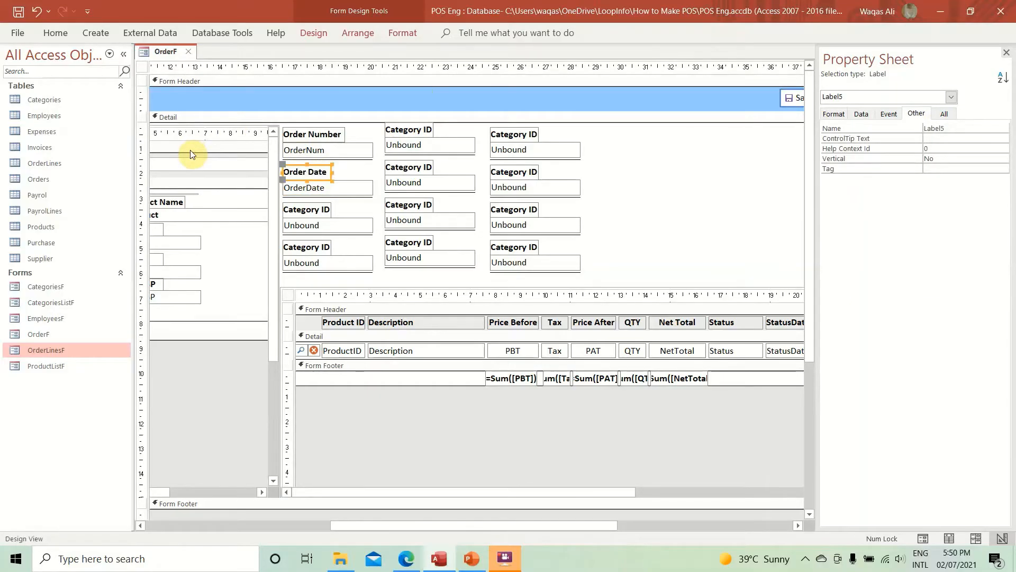
# - Bind the third text box of the first column to the OrderType field and name the control OrderType
pyautogui.click(314, 222)
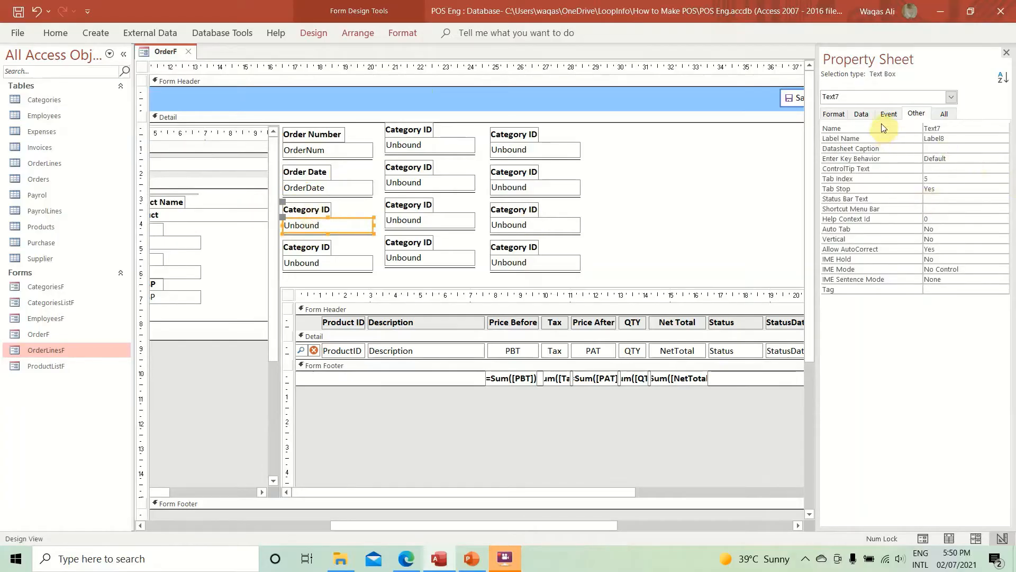
pyautogui.click(861, 114)
pyautogui.click(974, 128)
pyautogui.click(992, 128)
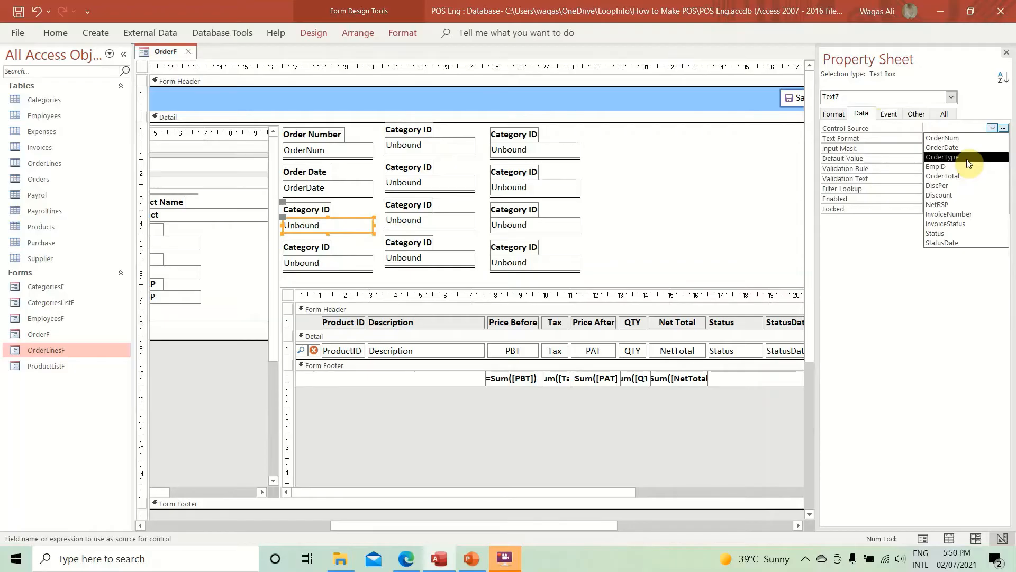
pyautogui.click(966, 158)
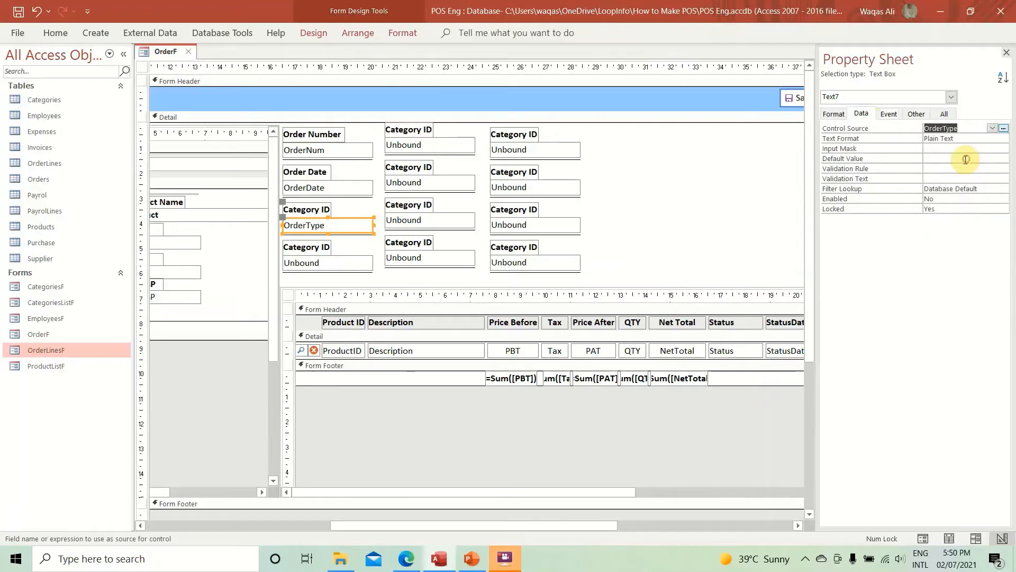
pyautogui.click(915, 114)
pyautogui.write('OrderType')
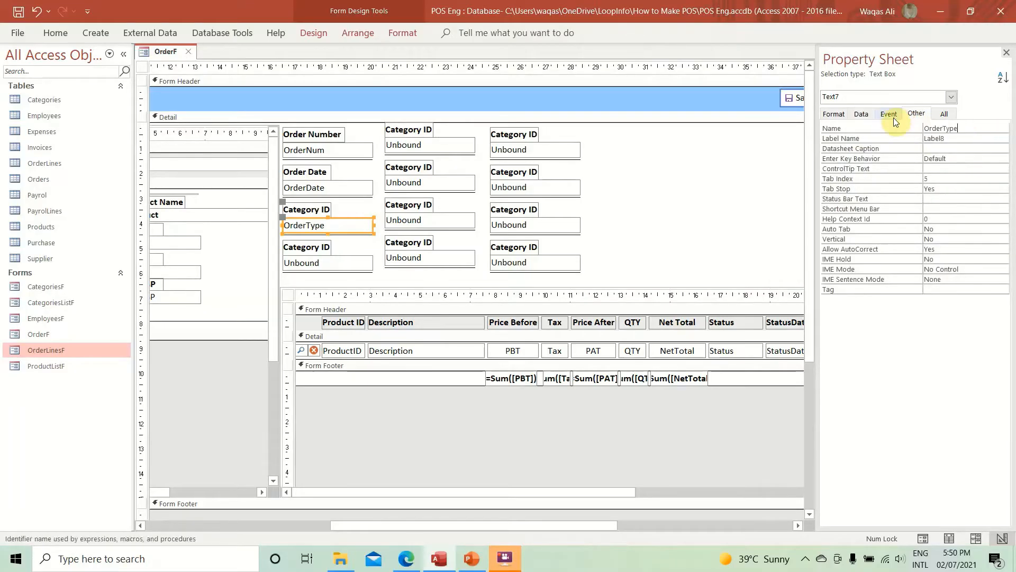
pyautogui.press('Return')
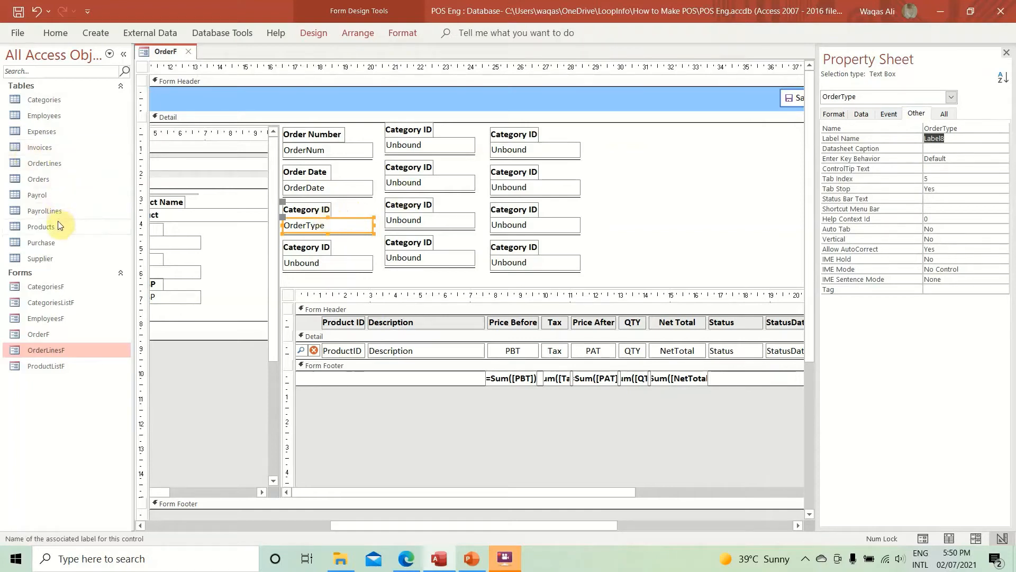
# - Open the Orders table to examine the choices of its OrderType field, then close the table and return to the OrderF design
pyautogui.doubleClick(38, 181)
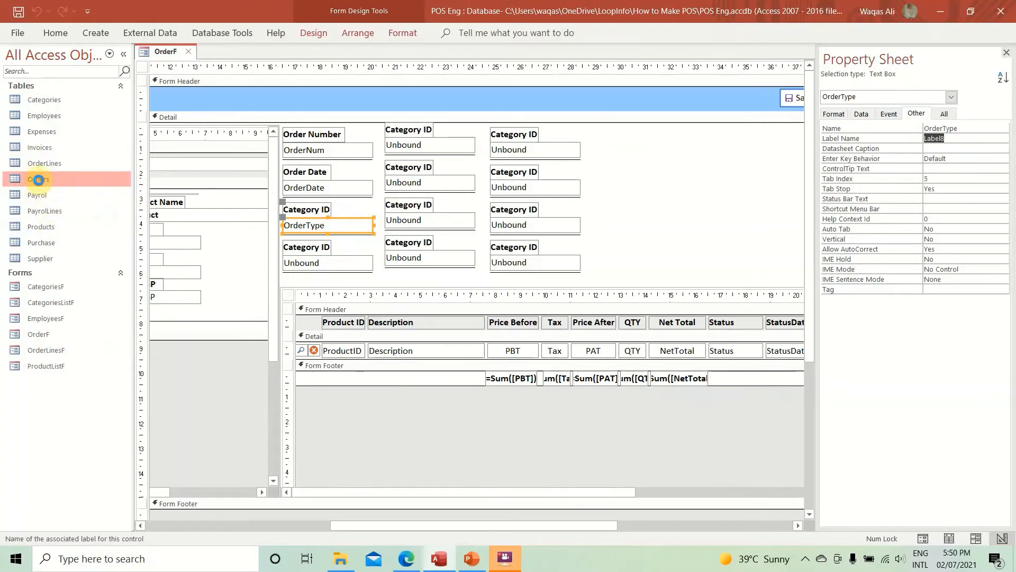
pyautogui.click(315, 81)
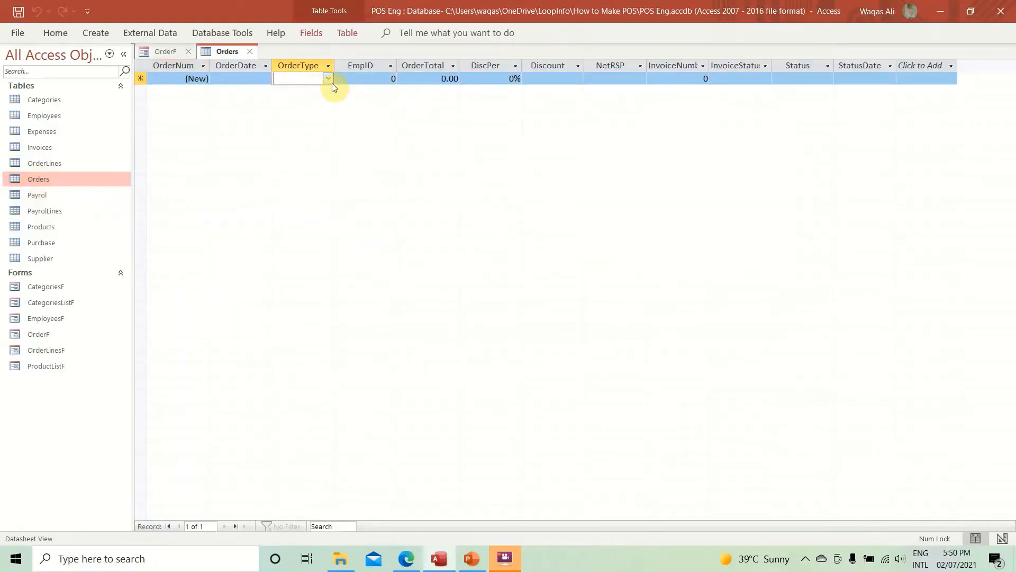
pyautogui.click(330, 79)
pyautogui.click(391, 144)
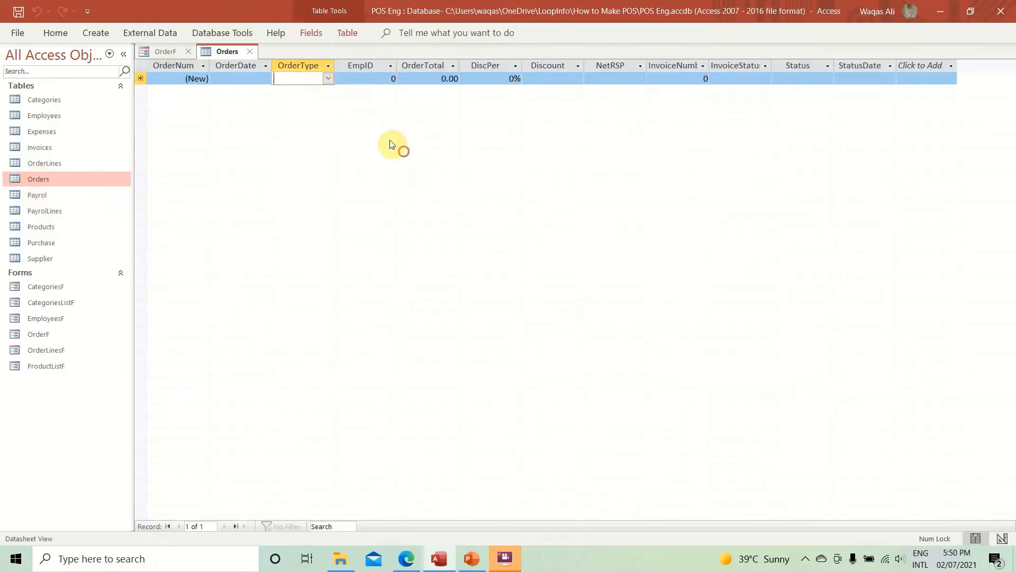
pyautogui.click(168, 52)
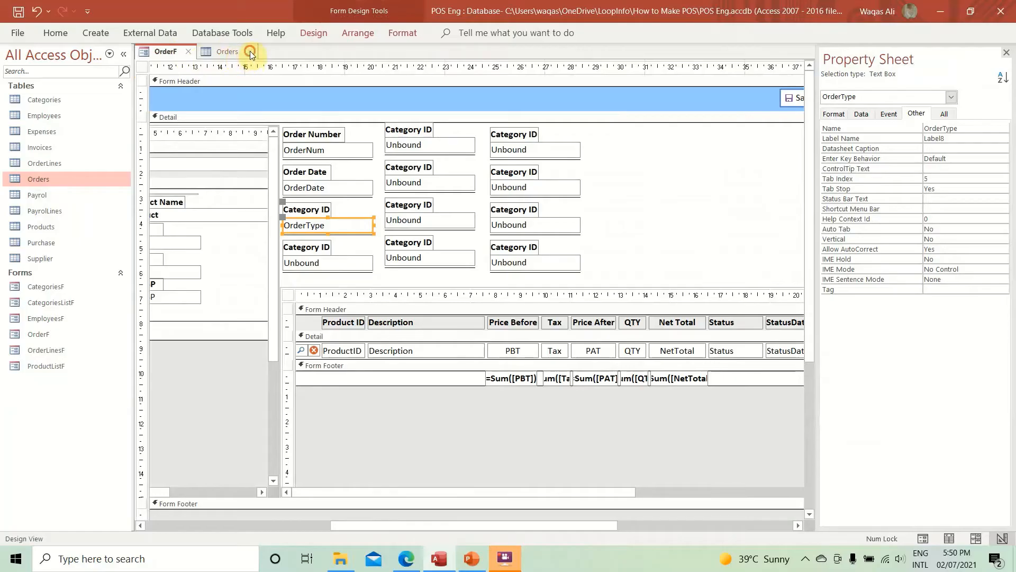
pyautogui.click(249, 51)
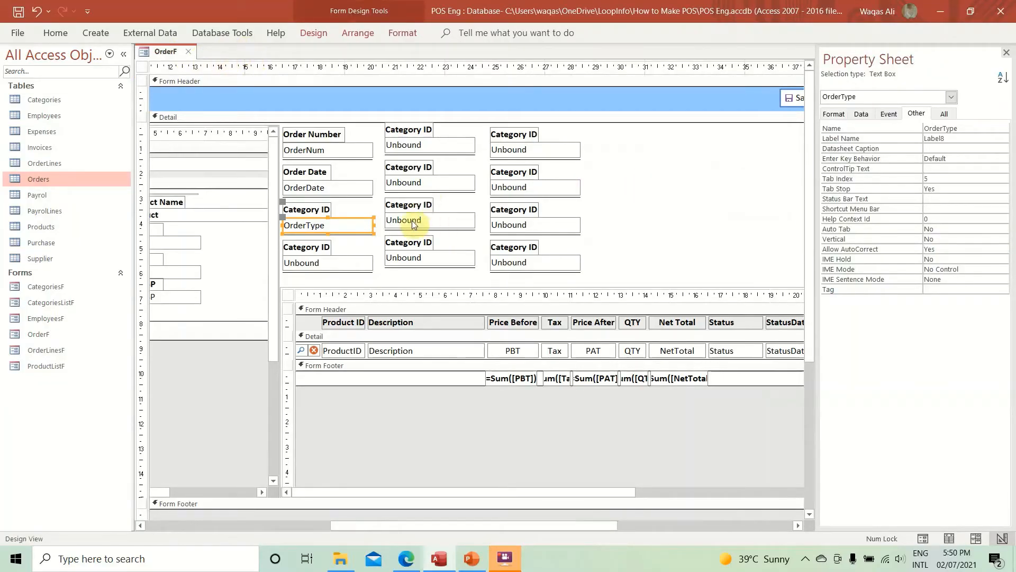
# - Preview OrderF in Form View to examine the order fields, then return to Design View
pyautogui.rightClick(156, 52)
pyautogui.click(161, 53)
pyautogui.rightClick(160, 53)
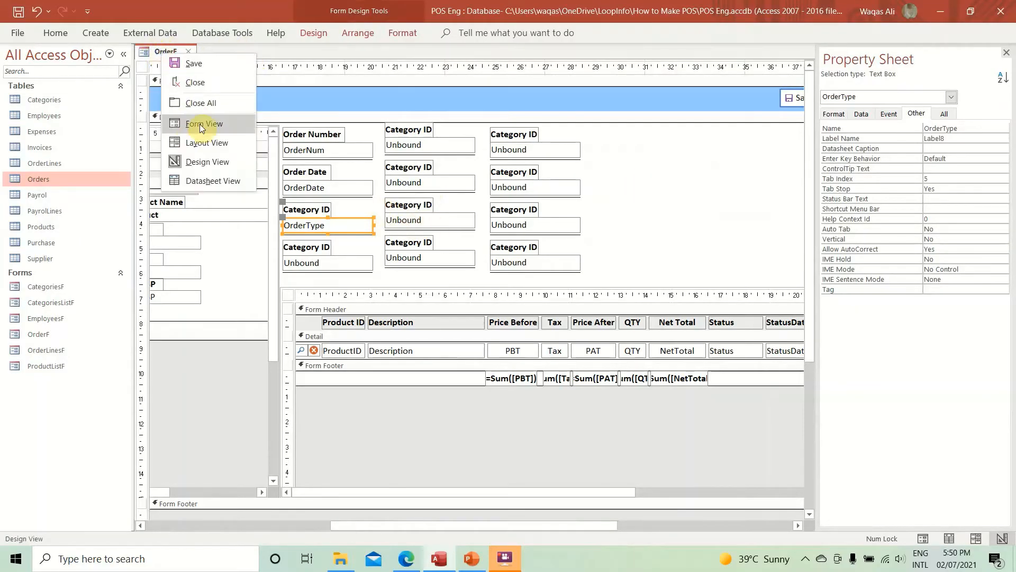
pyautogui.click(199, 122)
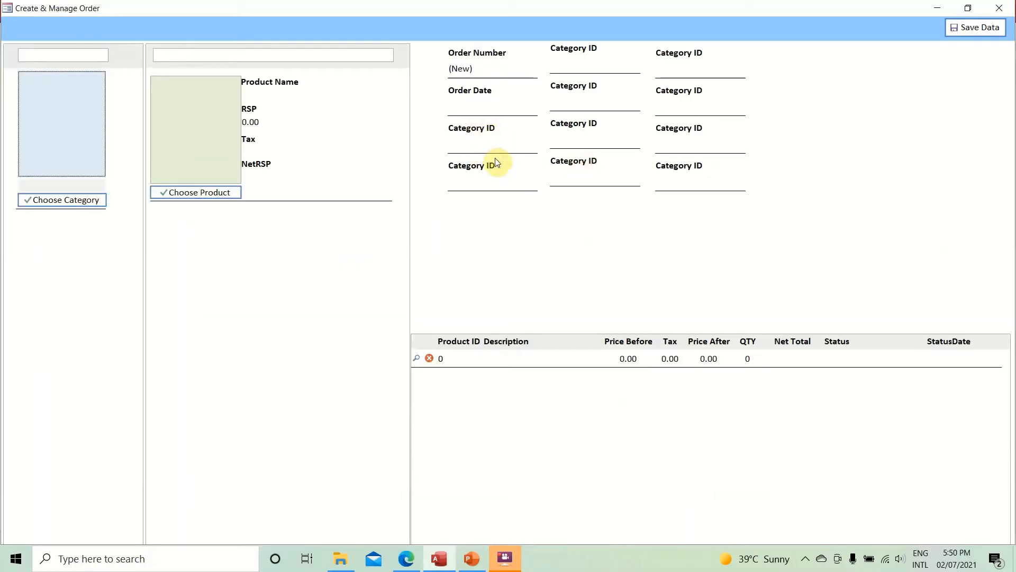
pyautogui.rightClick(840, 155)
pyautogui.click(874, 197)
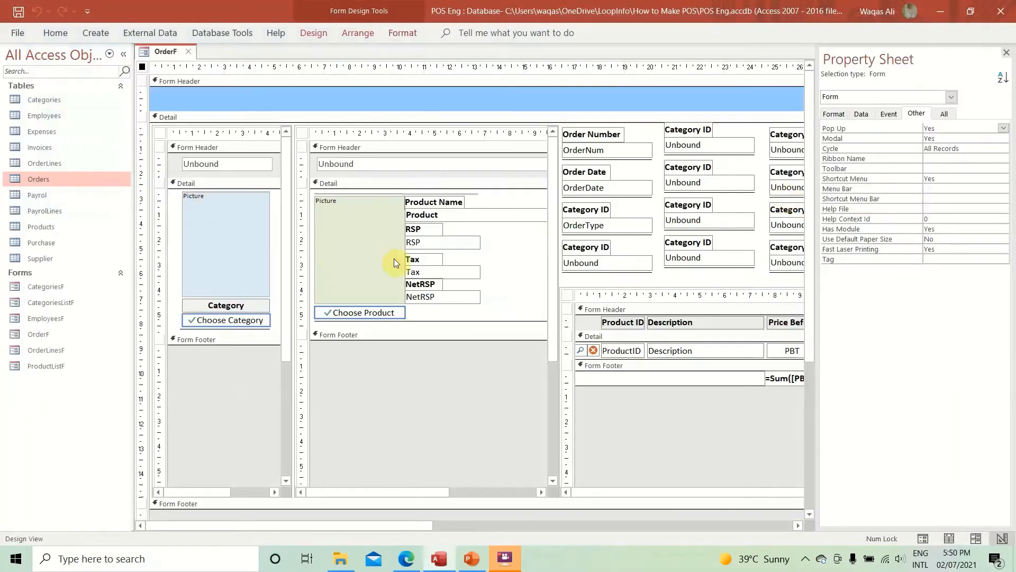
# - Check the OrderType text box's name and control source, and change the caption of its label to "OrderType"
pyautogui.click(412, 526)
pyautogui.moveTo(435, 525); pyautogui.dragTo(673, 536)
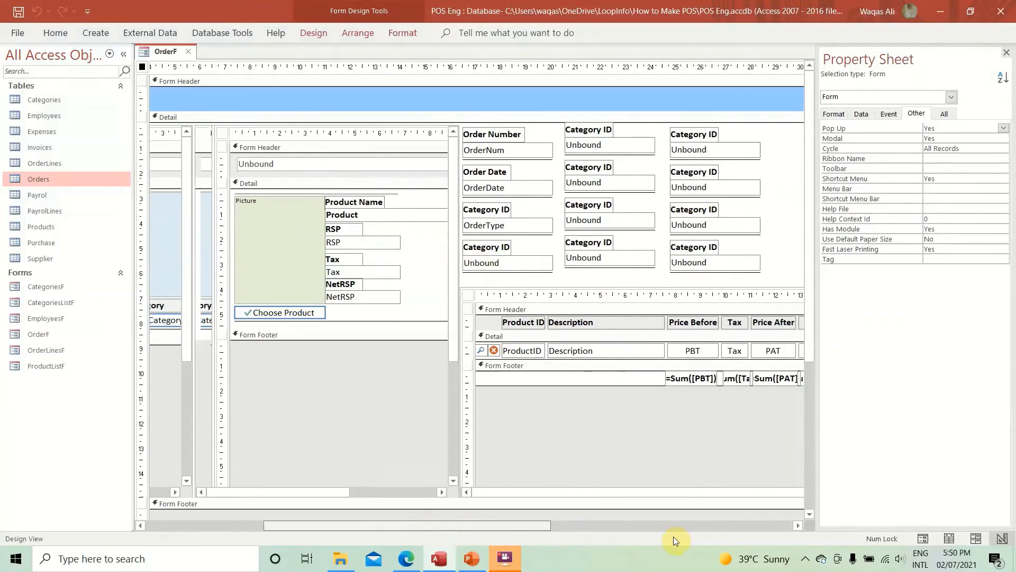
pyautogui.click(210, 229)
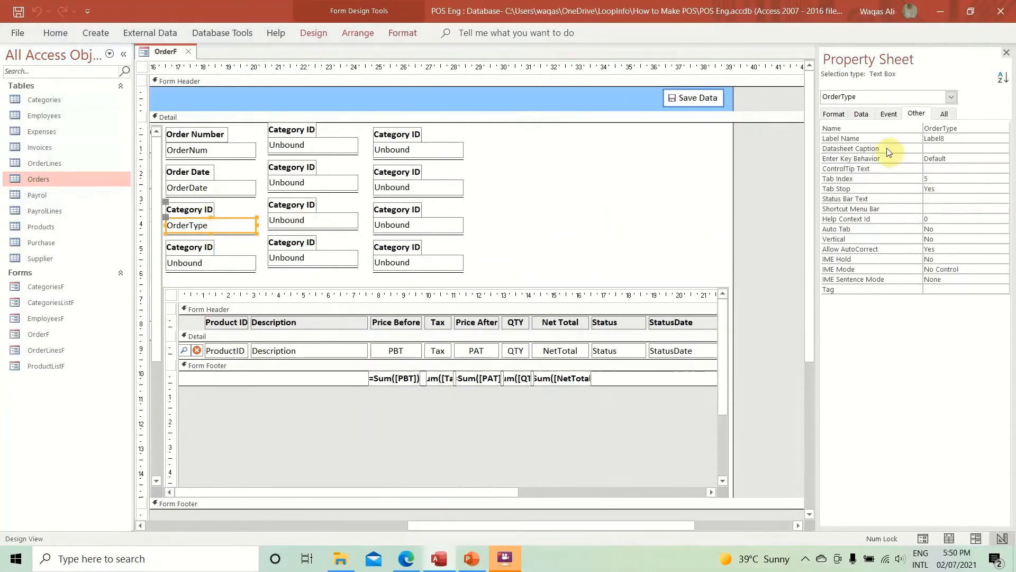
pyautogui.click(960, 129)
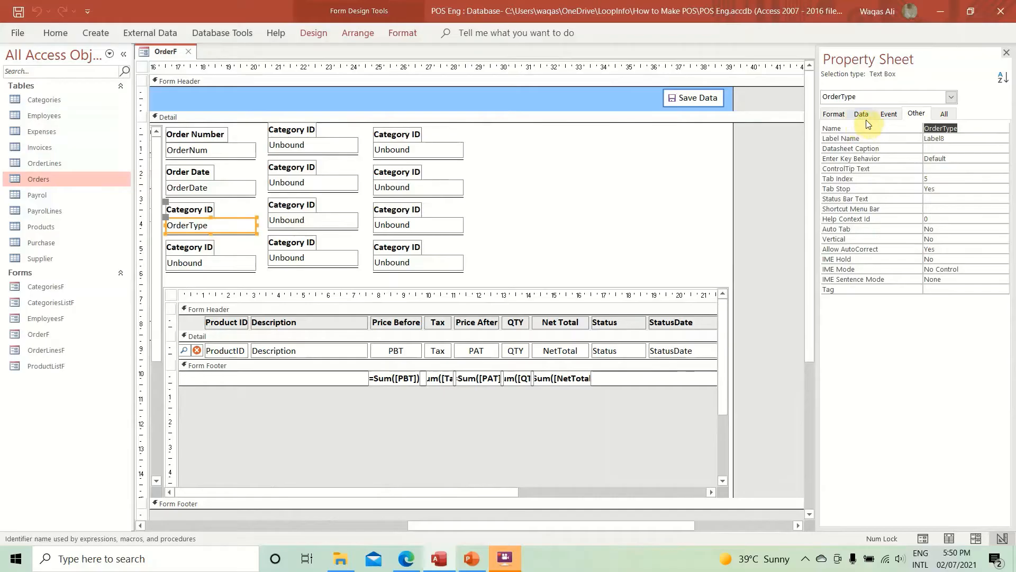
pyautogui.click(862, 113)
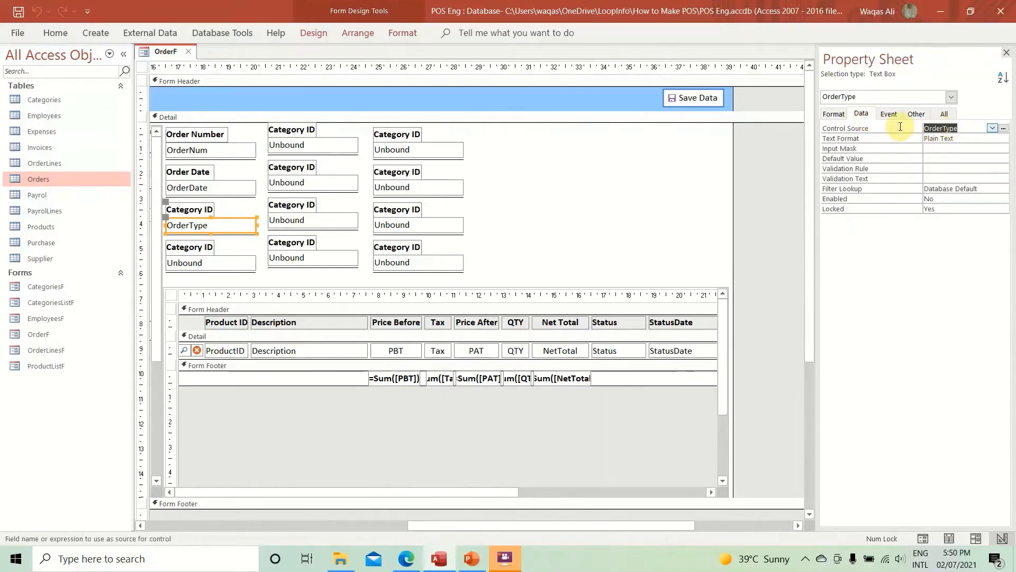
pyautogui.click(178, 210)
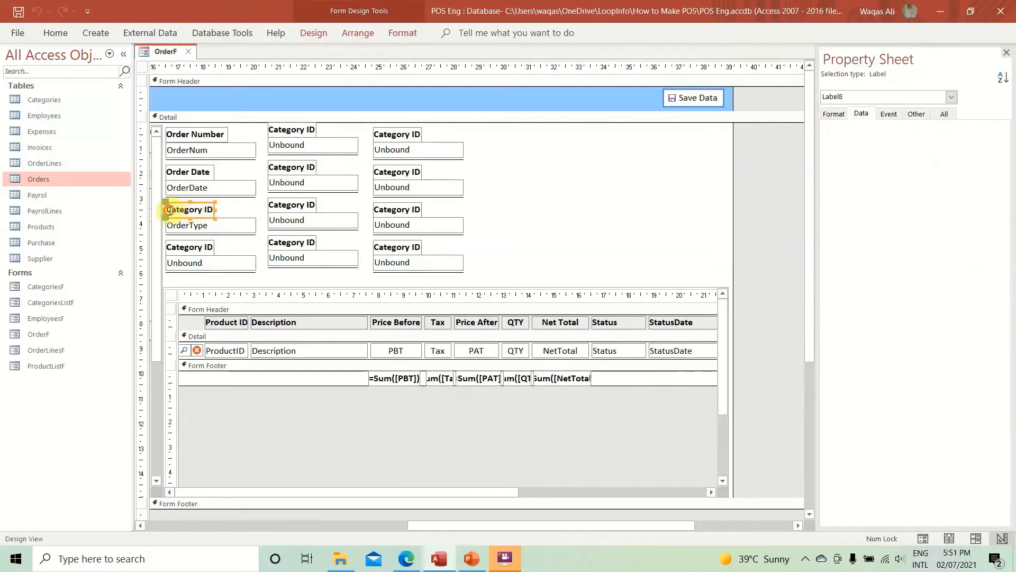
pyautogui.moveTo(168, 210); pyautogui.dragTo(303, 210)
pyautogui.write('OrderType')
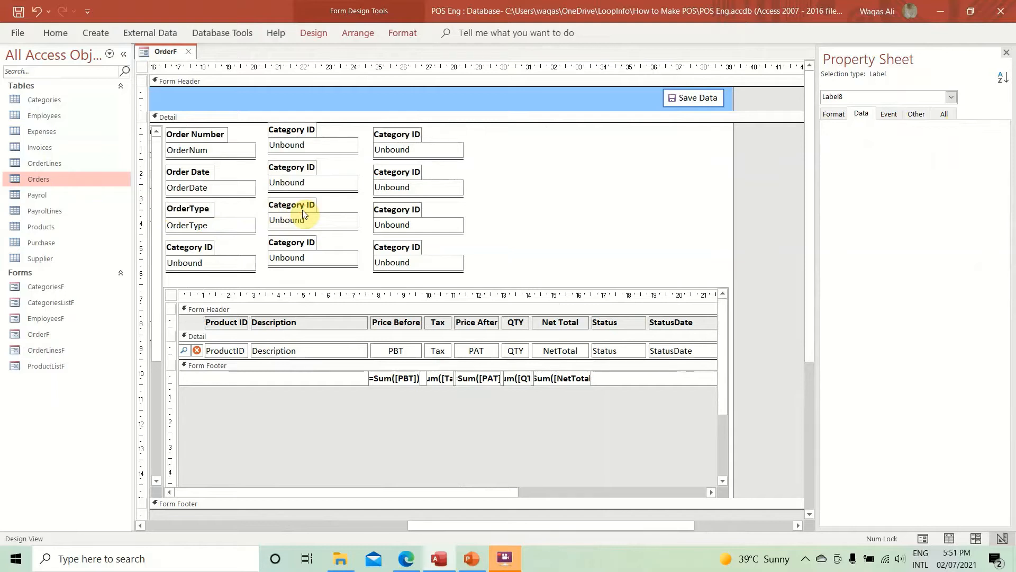
# - Caption the third label of the first column "Order Type" and change the OrderType text box below it into a combo box
pyautogui.click(189, 208)
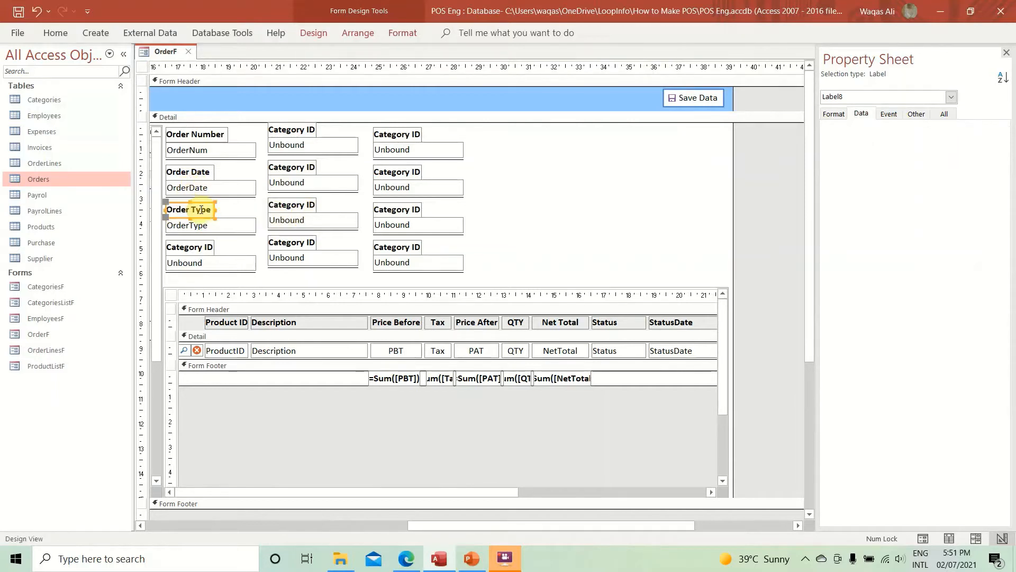
pyautogui.click(243, 224)
pyautogui.rightClick(244, 227)
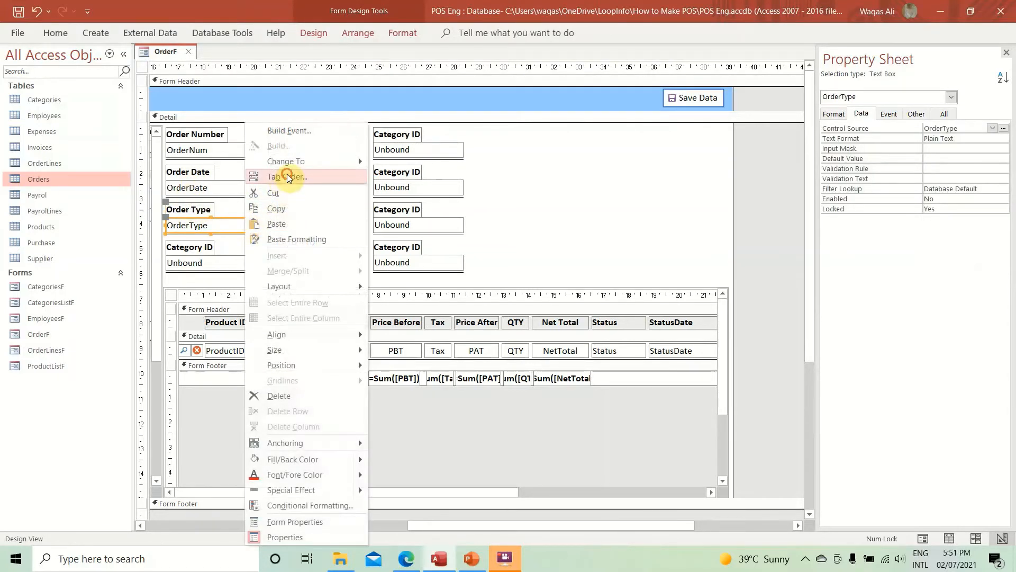
pyautogui.click(288, 175)
pyautogui.press('Escape')
pyautogui.rightClick(237, 225)
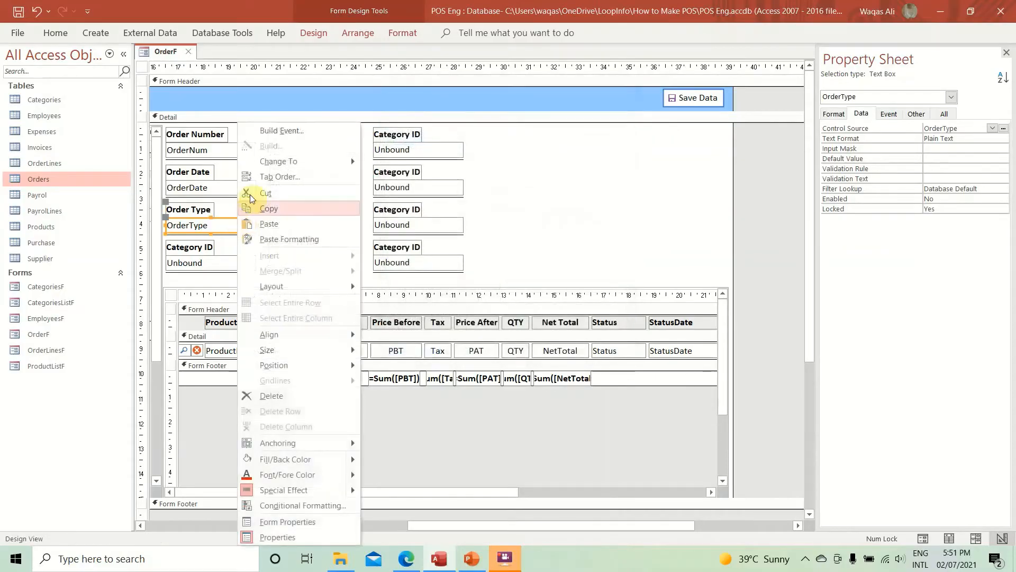
pyautogui.moveTo(270, 160)
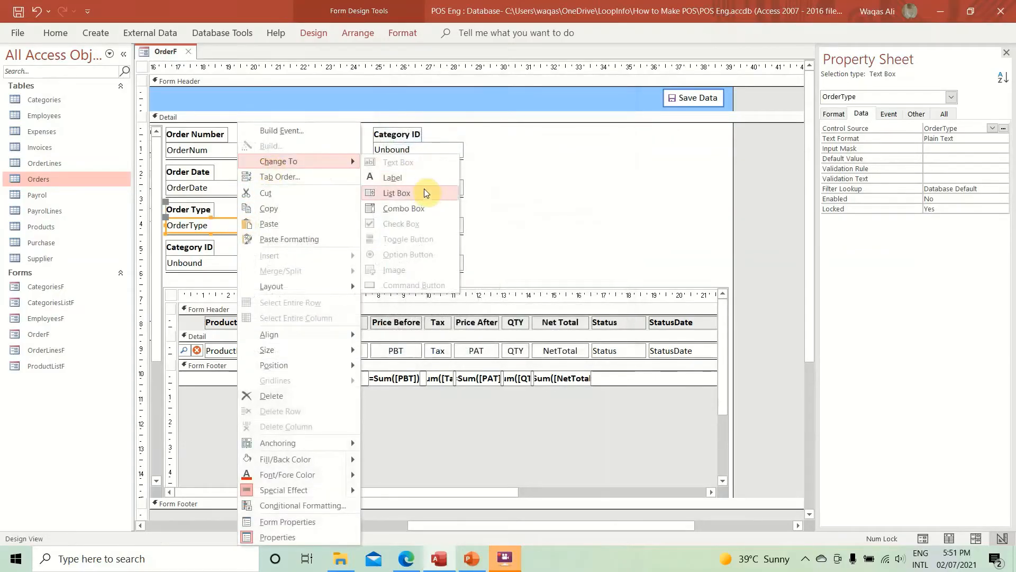
pyautogui.click(430, 208)
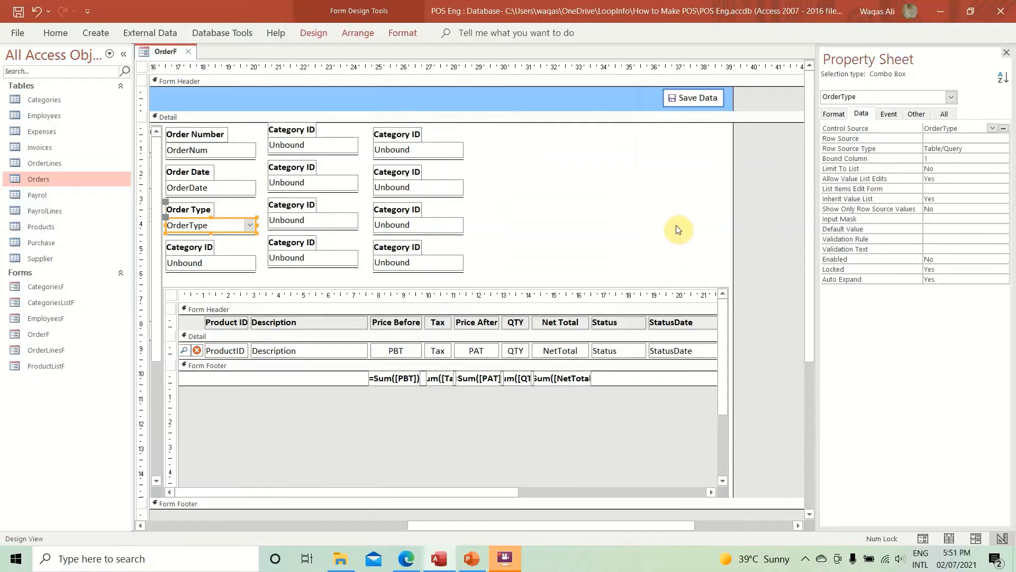
# - Enable and unlock the OrderType combo box, check its drop-down list in Form View, and return to Design View
pyautogui.doubleClick(950, 259)
pyautogui.doubleClick(949, 270)
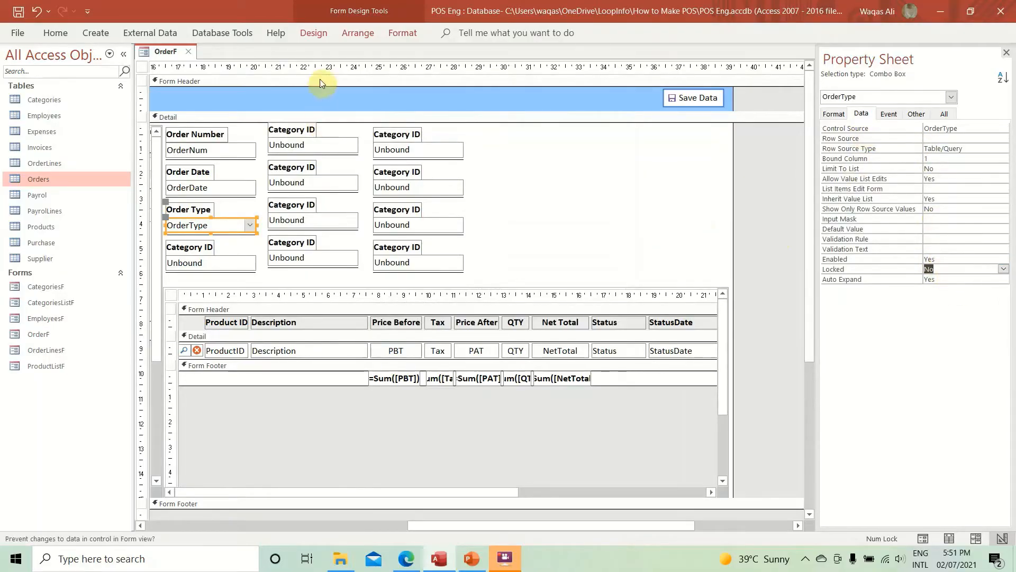
pyautogui.rightClick(141, 52)
pyautogui.click(176, 119)
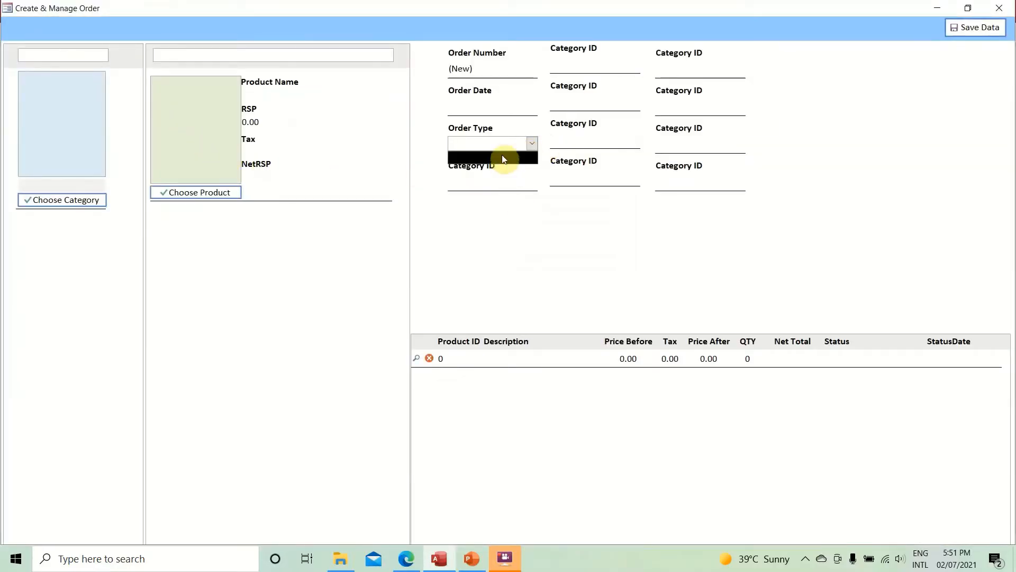
pyautogui.rightClick(869, 191)
pyautogui.click(893, 227)
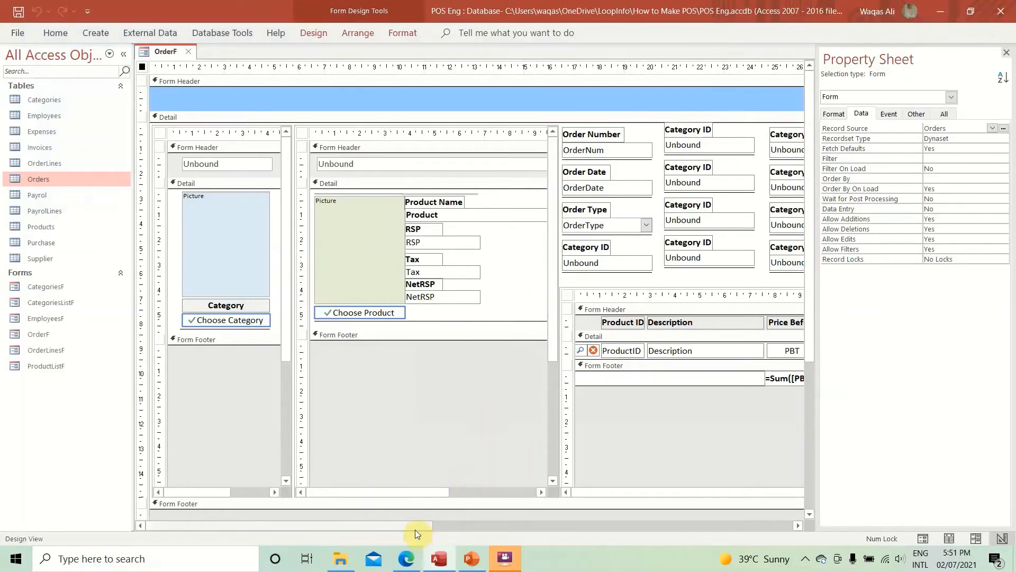
# - Delete the OrderType combo box together with its label from the first column
pyautogui.moveTo(415, 527); pyautogui.dragTo(588, 527)
pyautogui.click(350, 225)
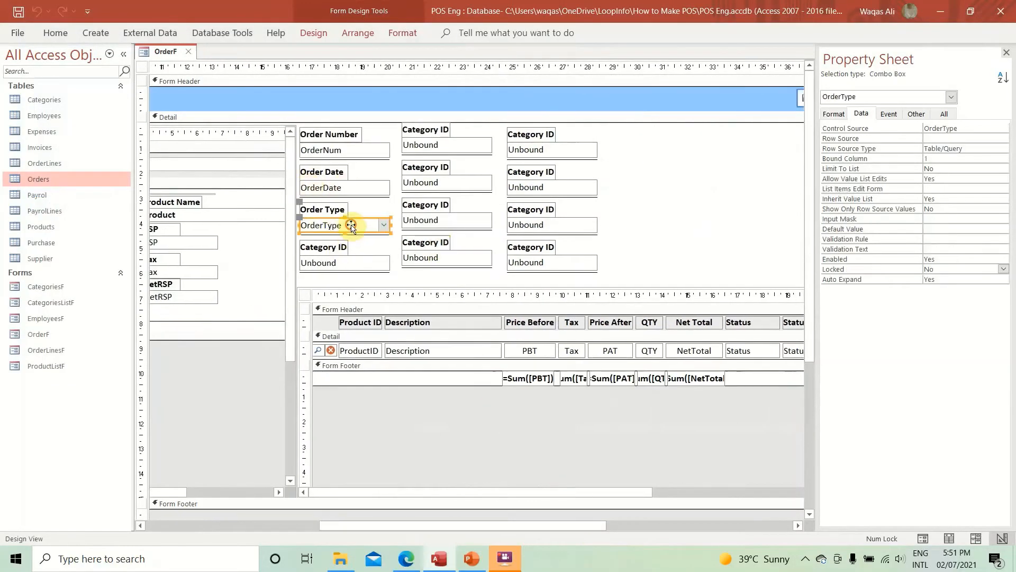
pyautogui.press('Delete')
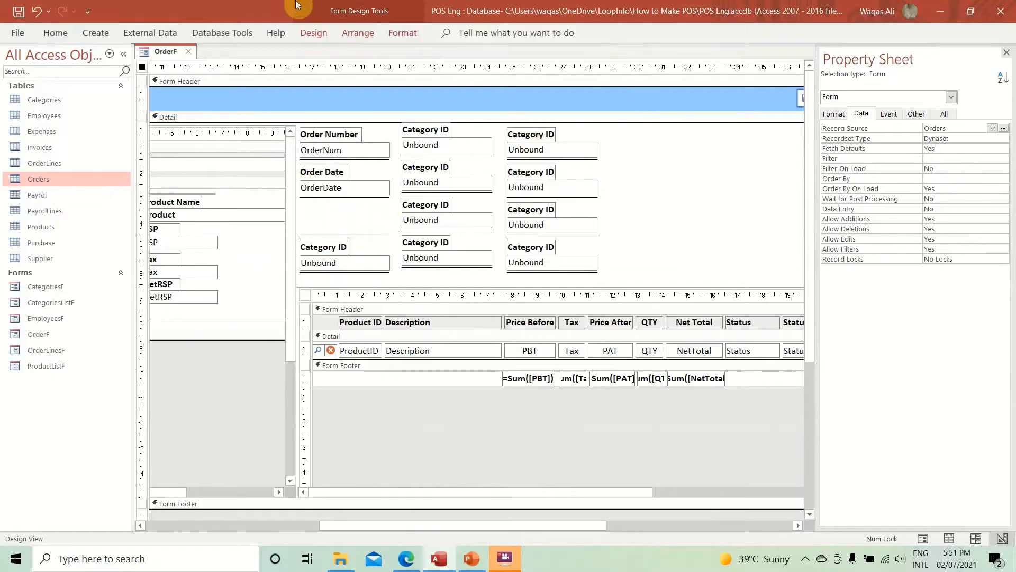
# - Add the OrderType field from the form's available fields beside the third column and place its label directly above the combo box
pyautogui.click(315, 31)
pyautogui.click(706, 62)
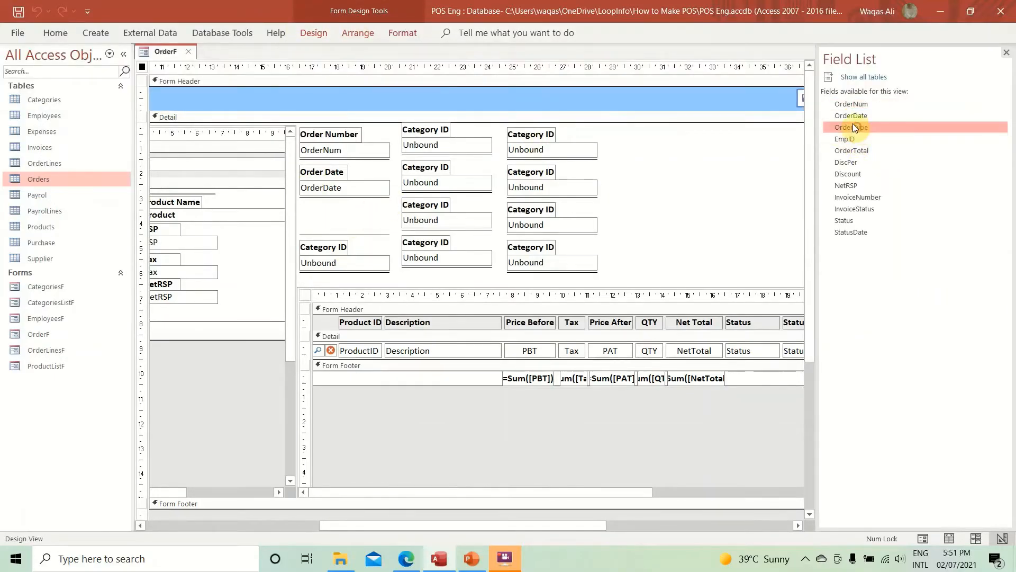
pyautogui.moveTo(852, 125); pyautogui.dragTo(723, 207)
pyautogui.click(609, 207)
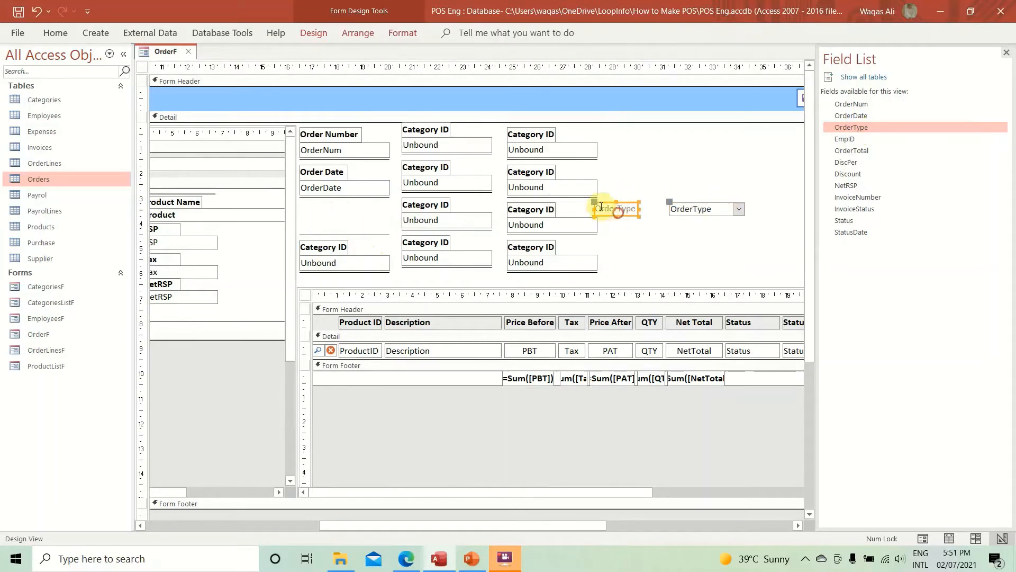
pyautogui.moveTo(594, 203); pyautogui.dragTo(668, 191)
# - Copy the formatting of the existing third-column controls onto the newly added OrderType label and combo box
pyautogui.click(554, 224)
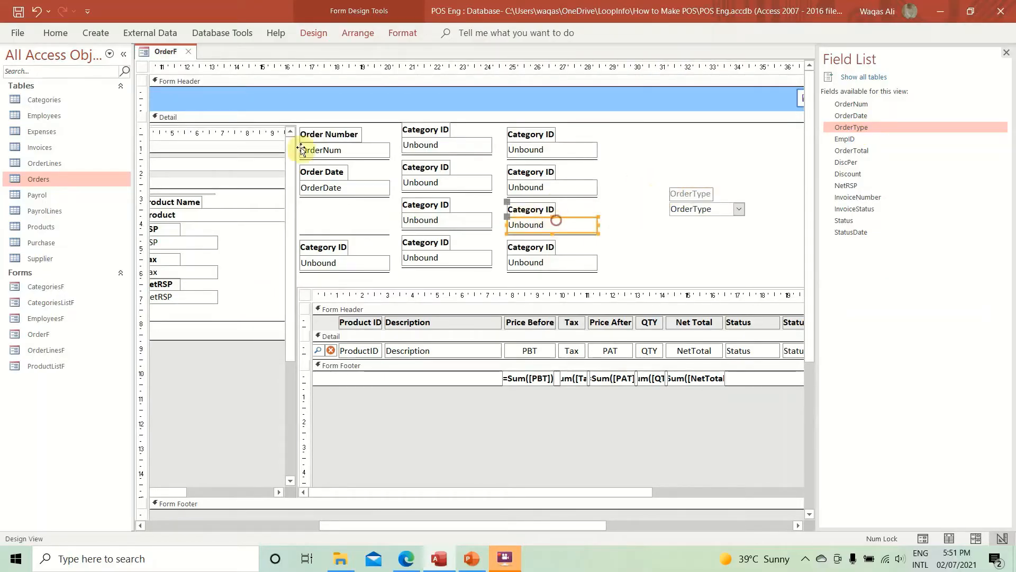
pyautogui.click(48, 34)
pyautogui.click(89, 84)
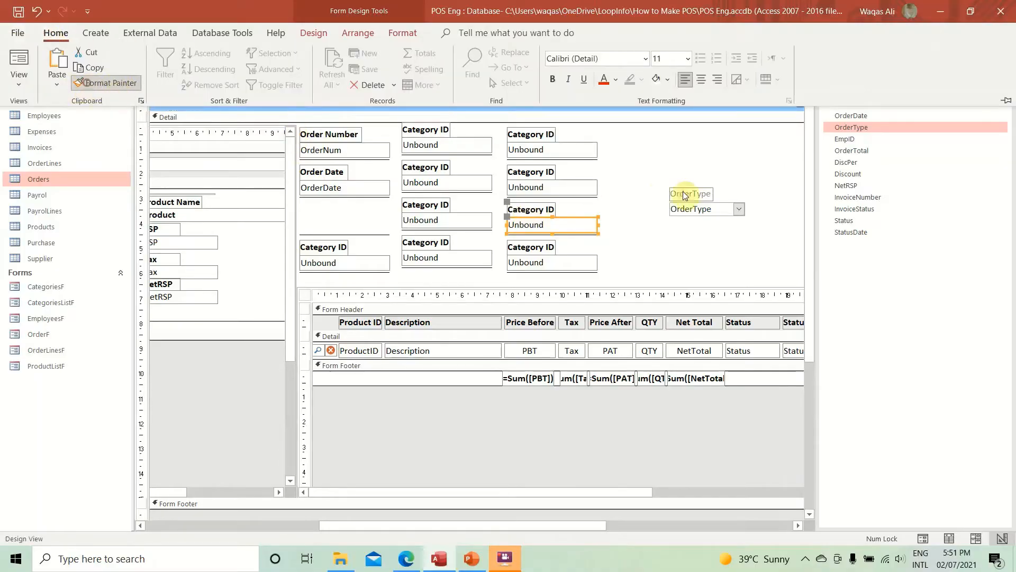
pyautogui.click(709, 195)
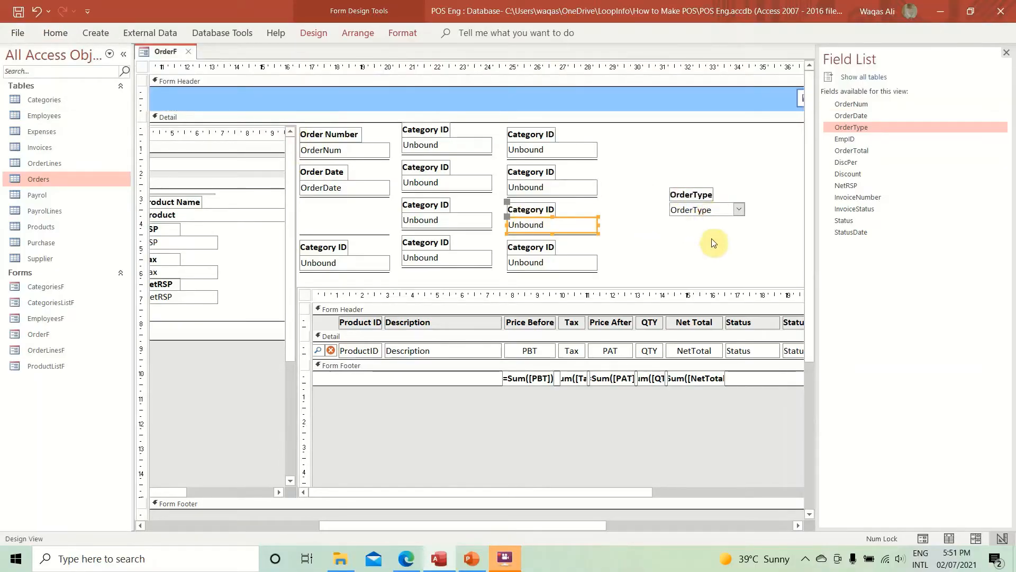
# - Set the new OrderType combo box's height to 0.5 cm
pyautogui.click(733, 210)
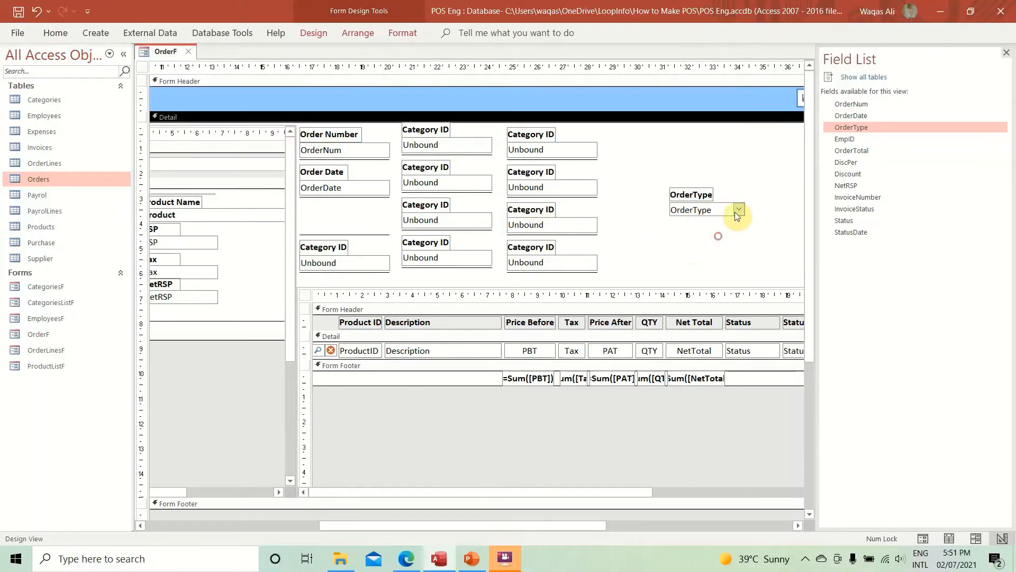
pyautogui.click(304, 33)
pyautogui.click(751, 73)
pyautogui.click(831, 114)
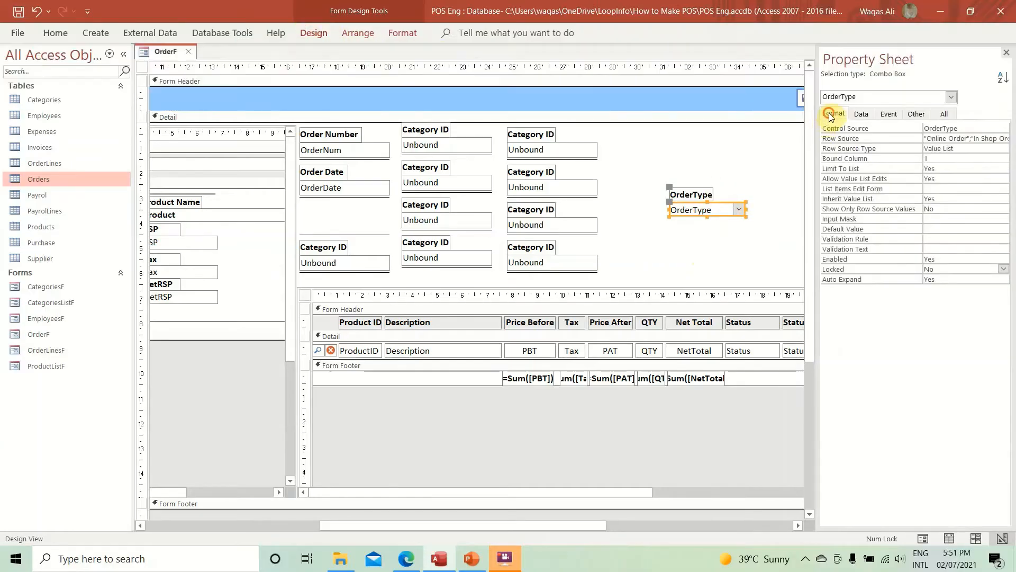
pyautogui.click(949, 172)
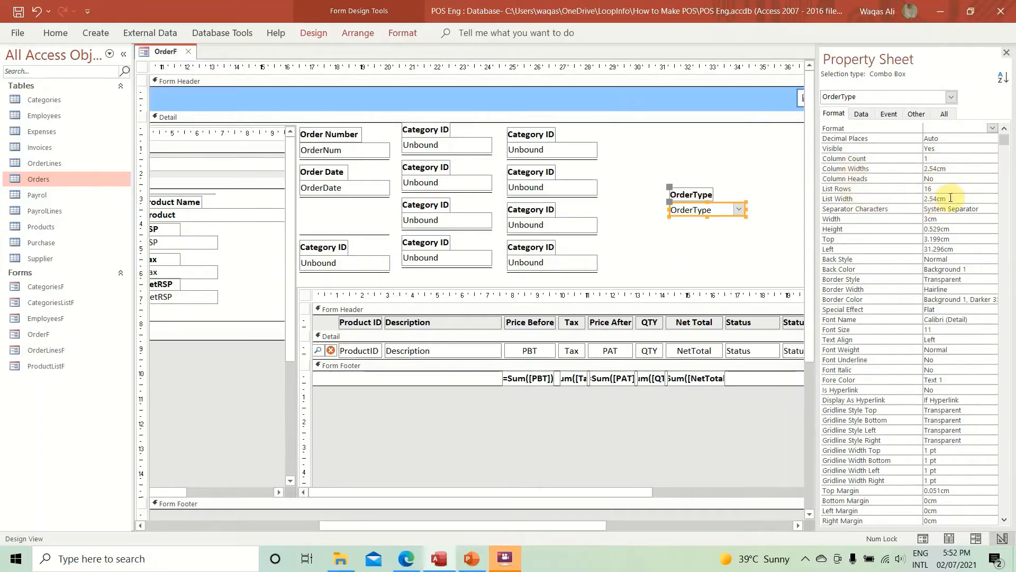
pyautogui.click(963, 226)
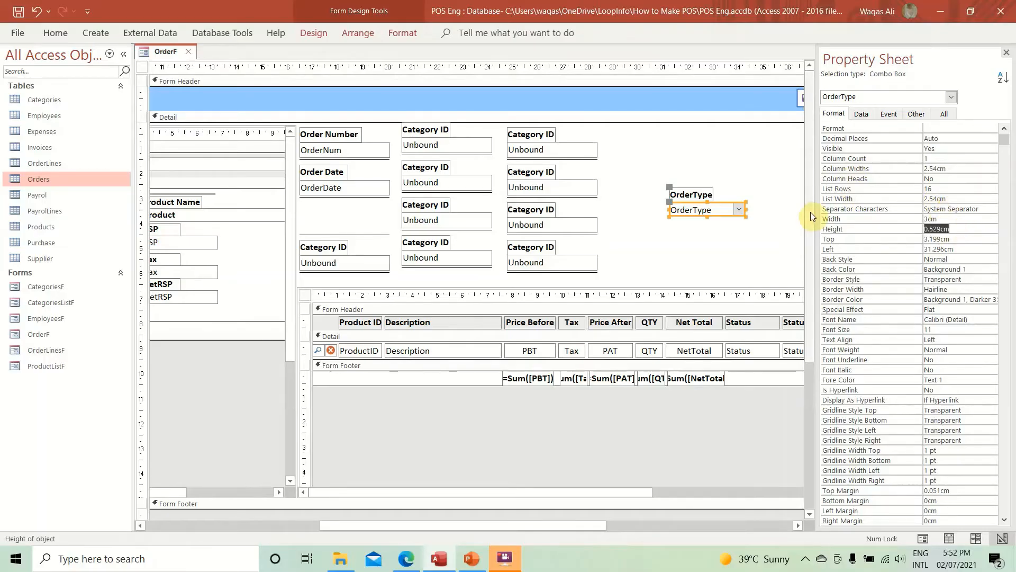
pyautogui.write('0.5')
pyautogui.press('Return')
# - Check the height of the third-column text box and set the OrderType combo box's height to 0.6 cm to match
pyautogui.click(600, 233)
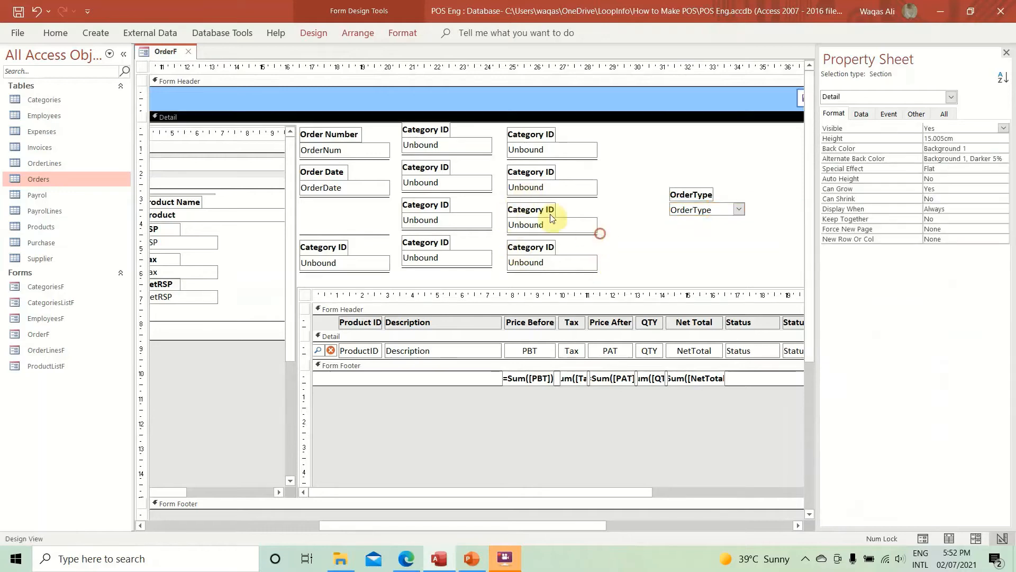
pyautogui.click(550, 214)
pyautogui.click(552, 230)
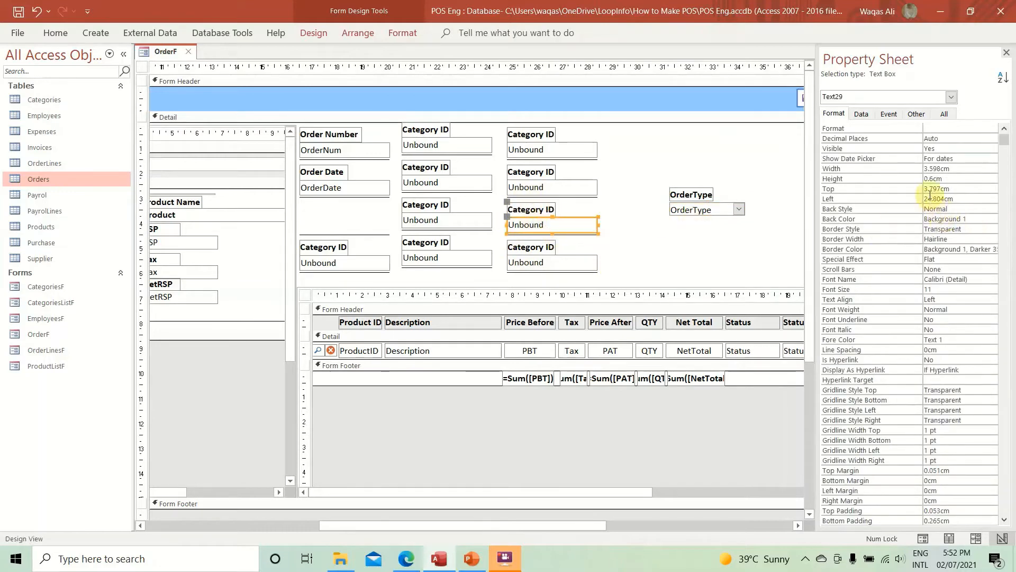
pyautogui.click(711, 207)
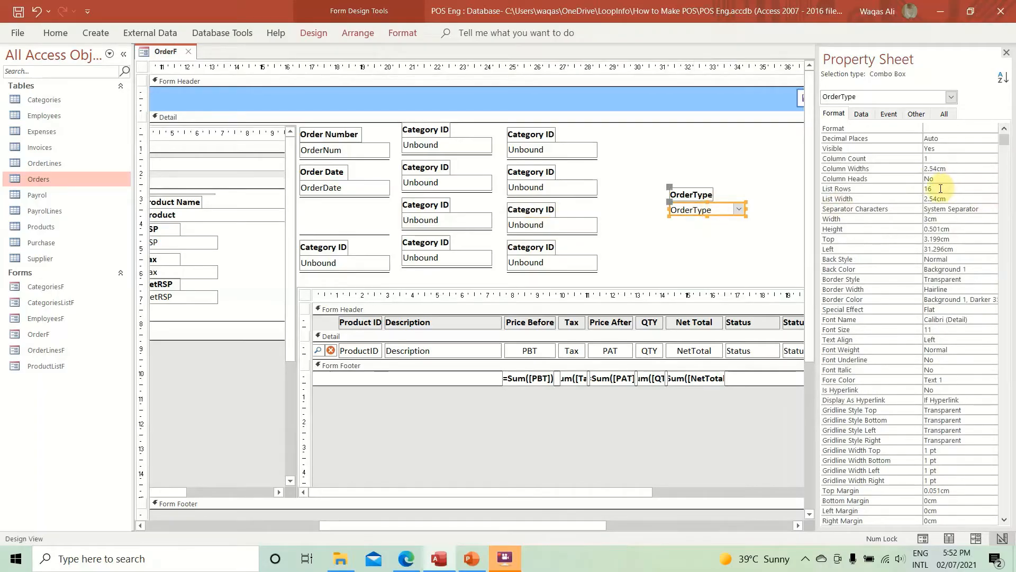
pyautogui.click(827, 230)
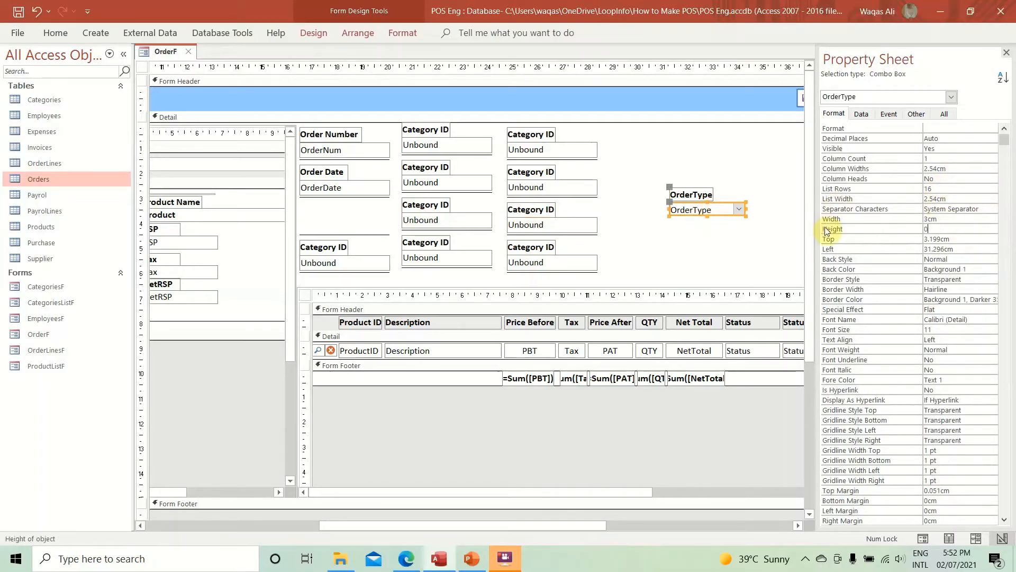
pyautogui.press('Return')
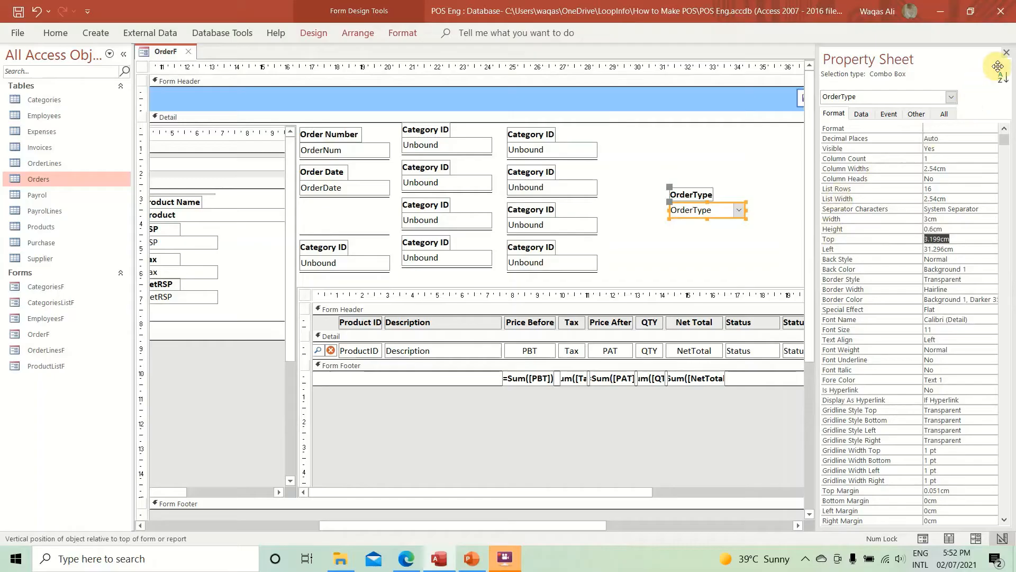
# - Move the OrderType label and combo box into the empty third slot of the first column and widen the combo box to about 3.6 cm
pyautogui.click(690, 250)
pyautogui.moveTo(706, 239); pyautogui.dragTo(390, 225)
pyautogui.click(392, 222)
pyautogui.click(378, 226)
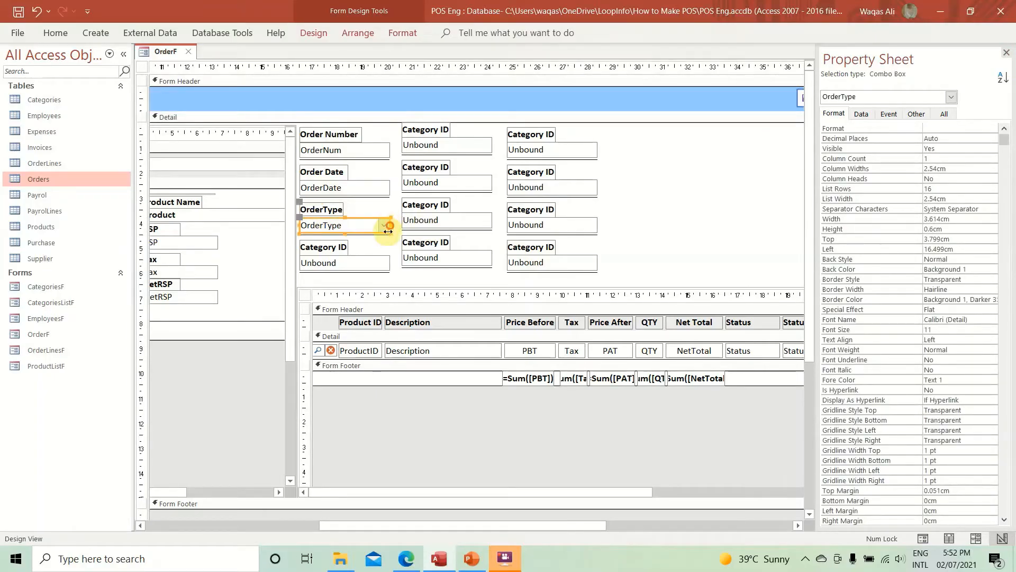
# - Bind the fourth text box of the first column to the EmpID field and name the control EmpID
pyautogui.click(365, 263)
pyautogui.click(861, 114)
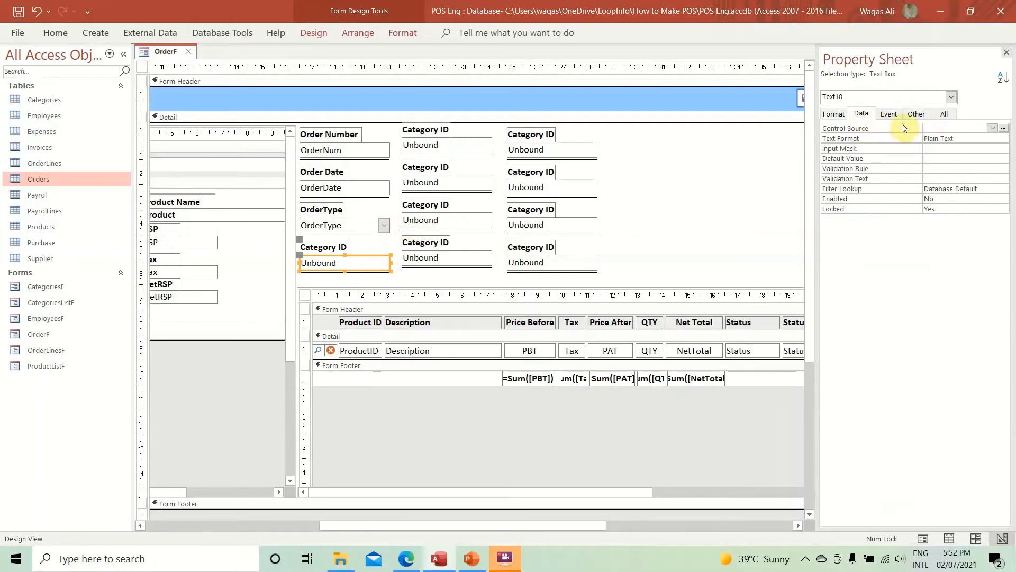
pyautogui.click(992, 128)
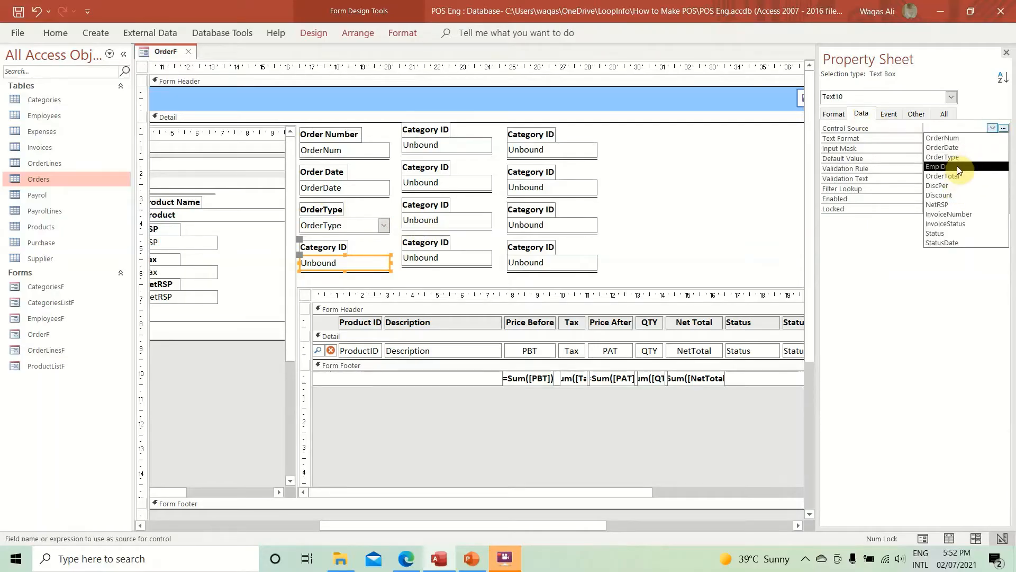
pyautogui.click(957, 169)
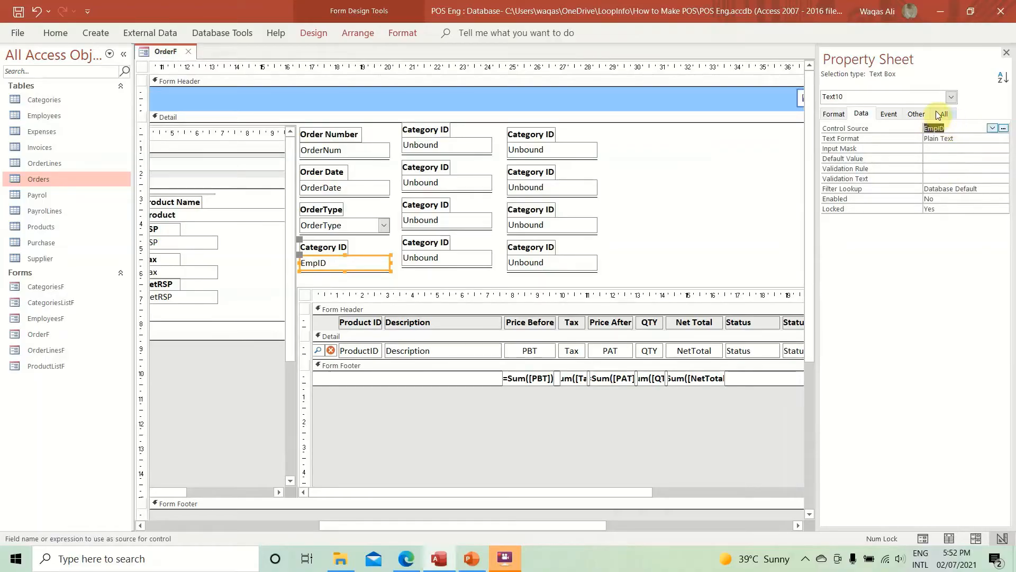
pyautogui.click(916, 114)
pyautogui.press('Return')
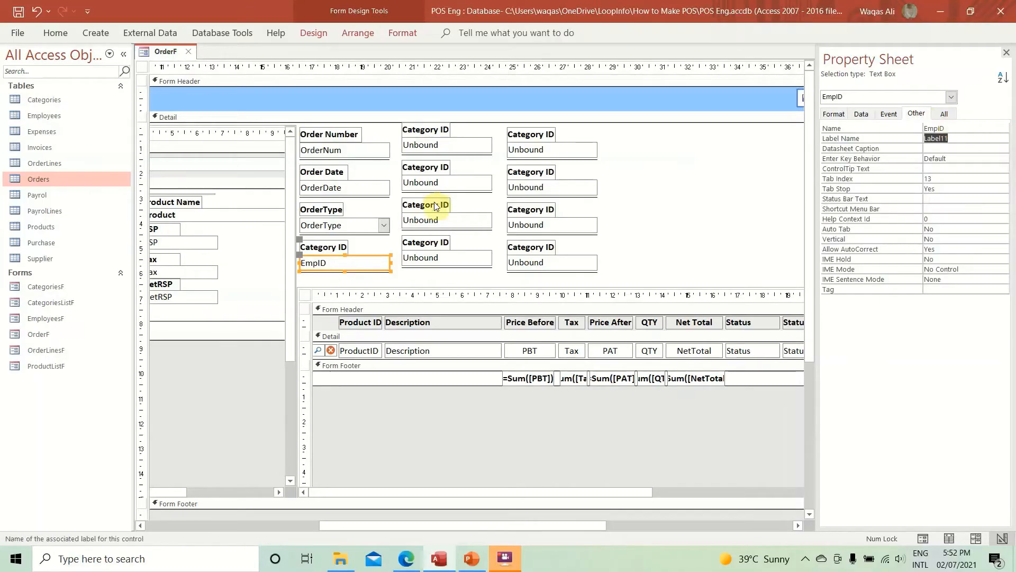
# - Change the caption of the label above the EmpID text box to "Employee ID"
pyautogui.click(318, 248)
pyautogui.doubleClick(318, 249)
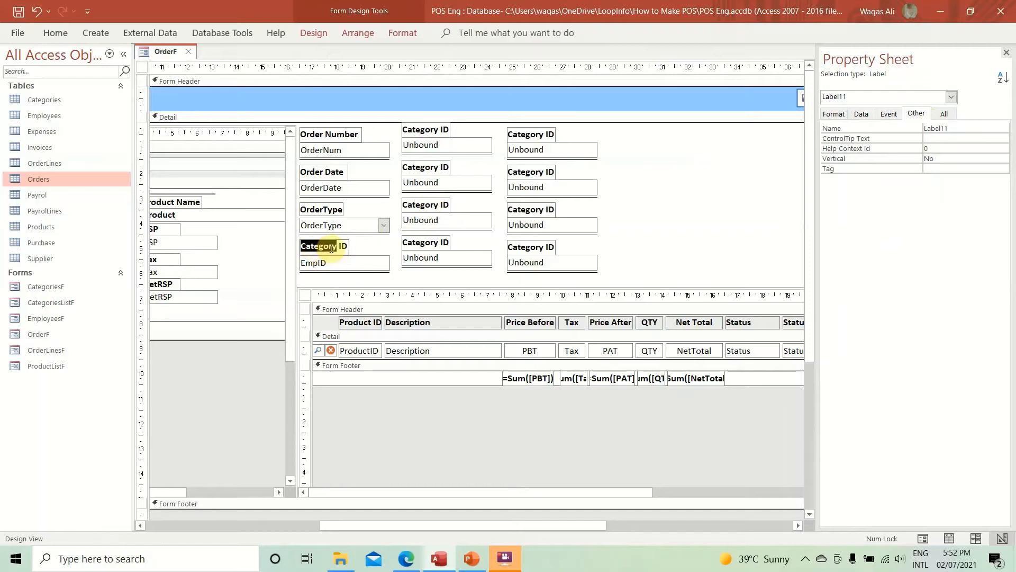
pyautogui.write('EmpID')
pyautogui.doubleClick(331, 245)
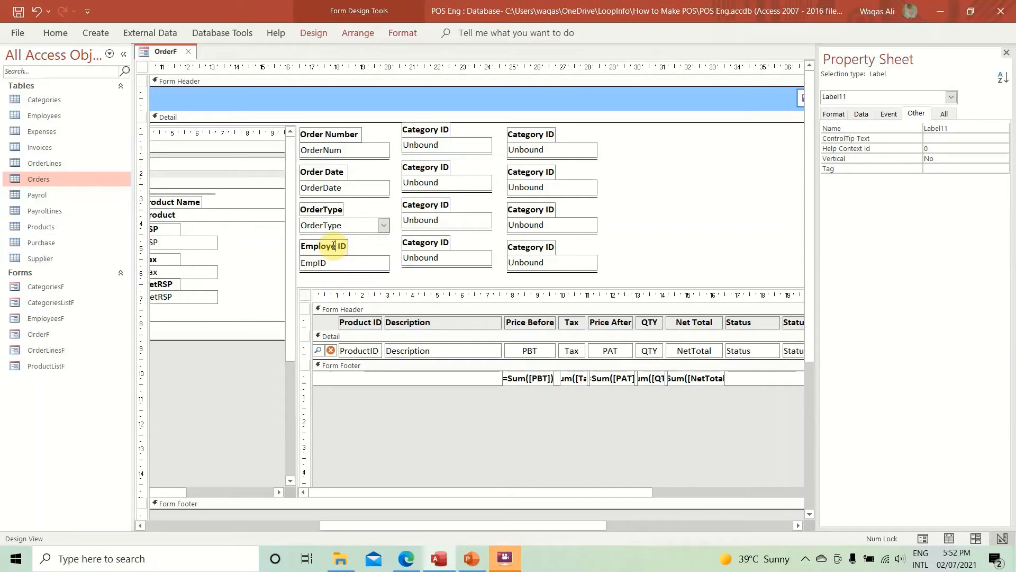
pyautogui.write('e')
pyautogui.press('Return')
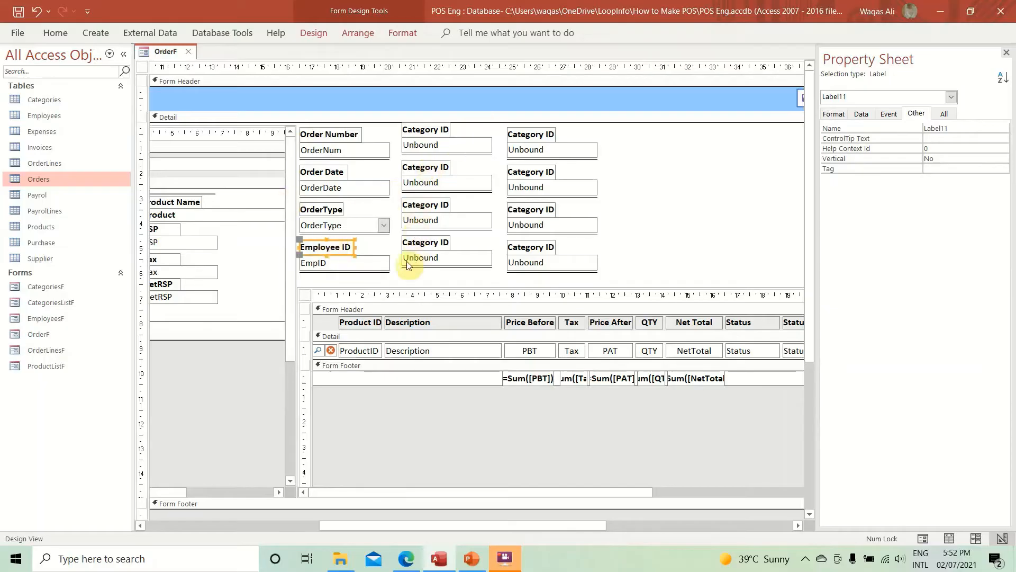
# - Bind the first text box of the second column to the OrderTotal field and name the control OrderTotal
pyautogui.click(363, 263)
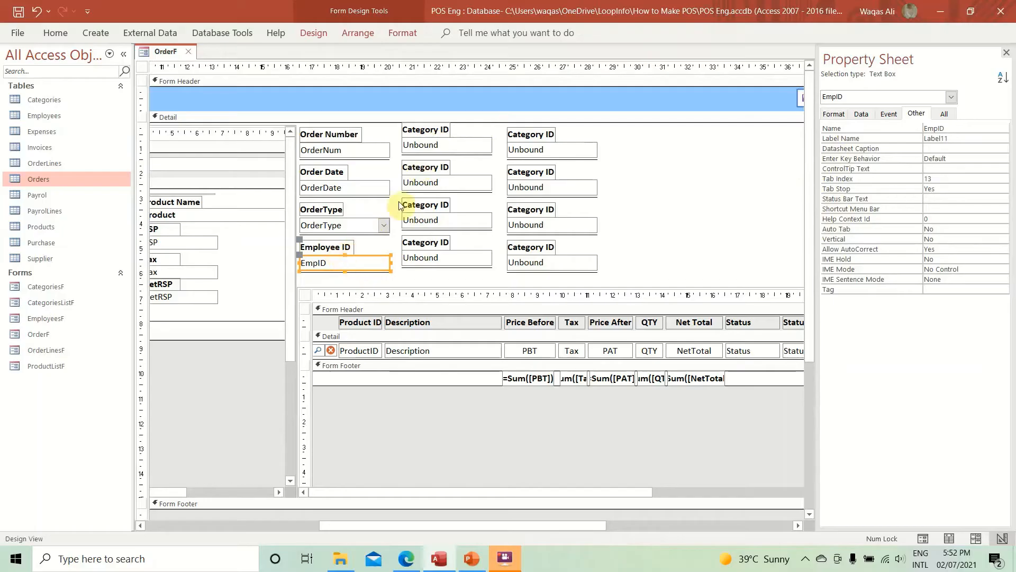
pyautogui.click(423, 145)
pyautogui.click(861, 114)
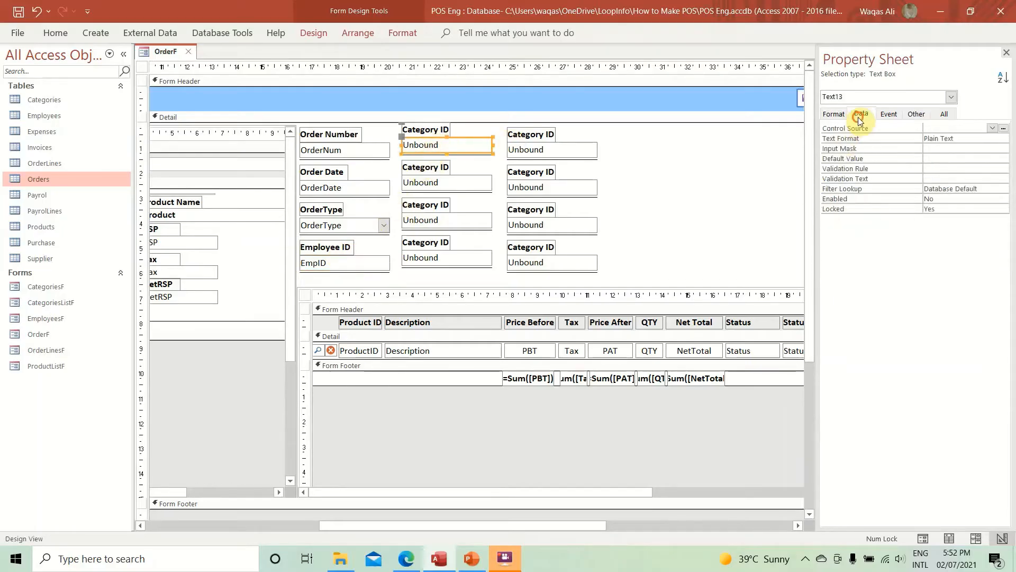
pyautogui.click(992, 128)
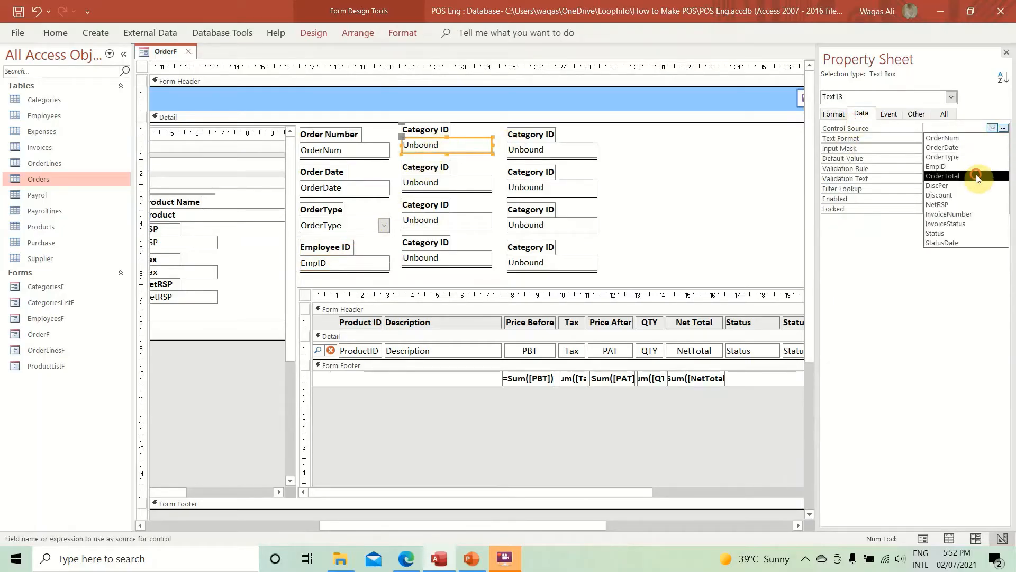
pyautogui.click(976, 176)
pyautogui.hotkey('ctrl', 'c')
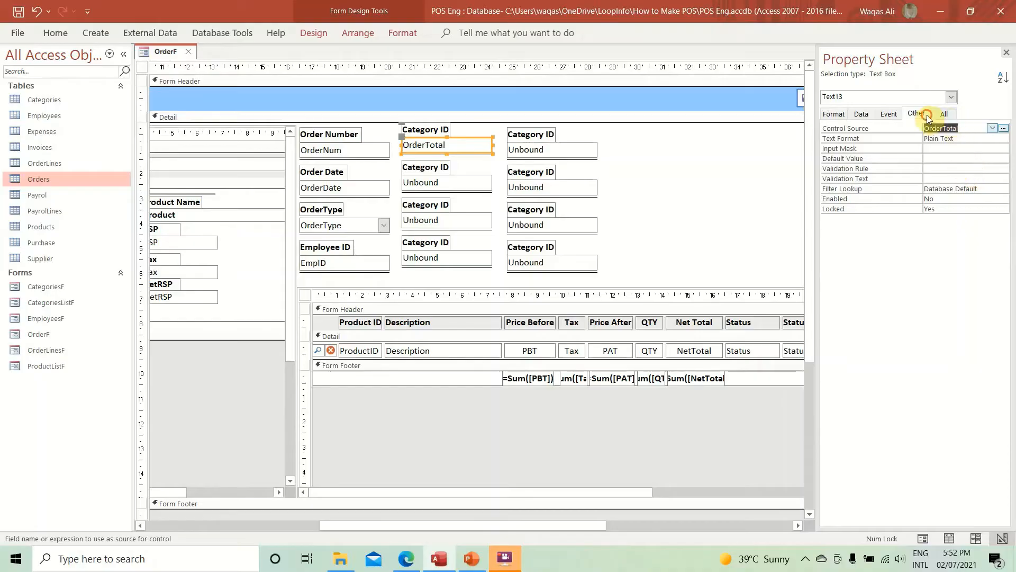
pyautogui.moveTo(957, 130); pyautogui.dragTo(839, 107)
pyautogui.hotkey('ctrl', 'v')
pyautogui.press('Return')
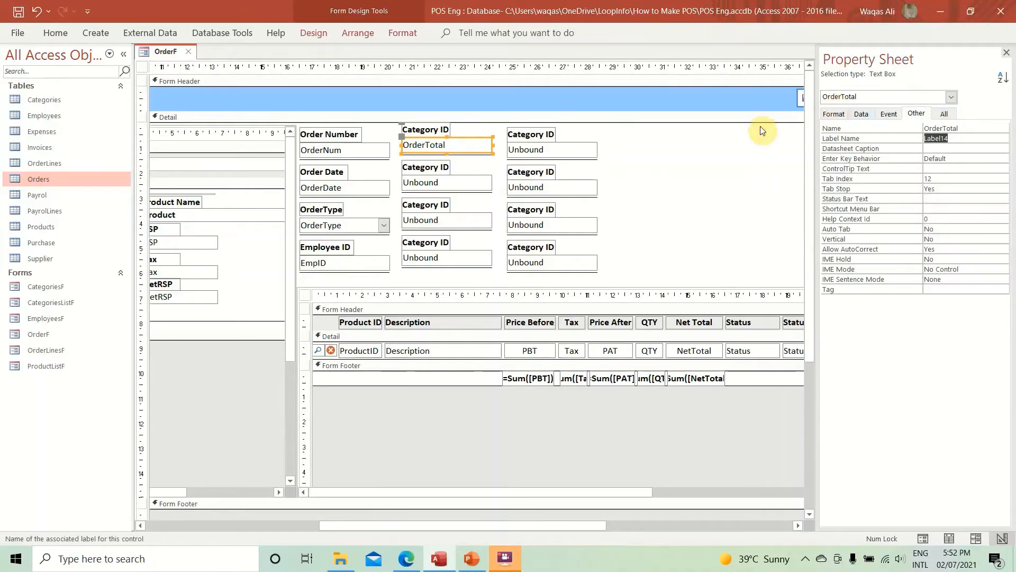
# - Change the caption of the label above the OrderTotal text box to "Order Total"
pyautogui.click(426, 130)
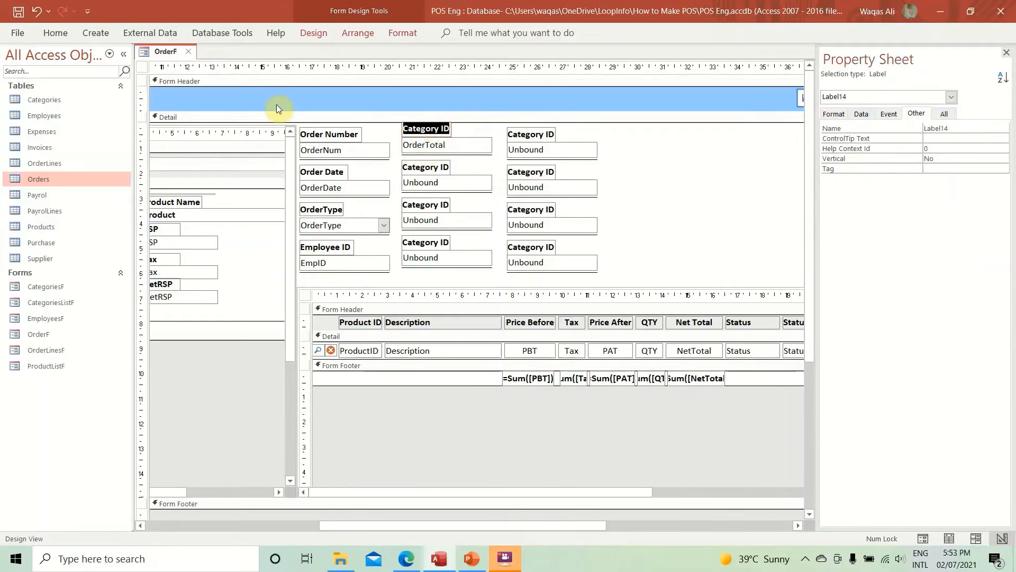
pyautogui.hotkey('ctrl', 'v')
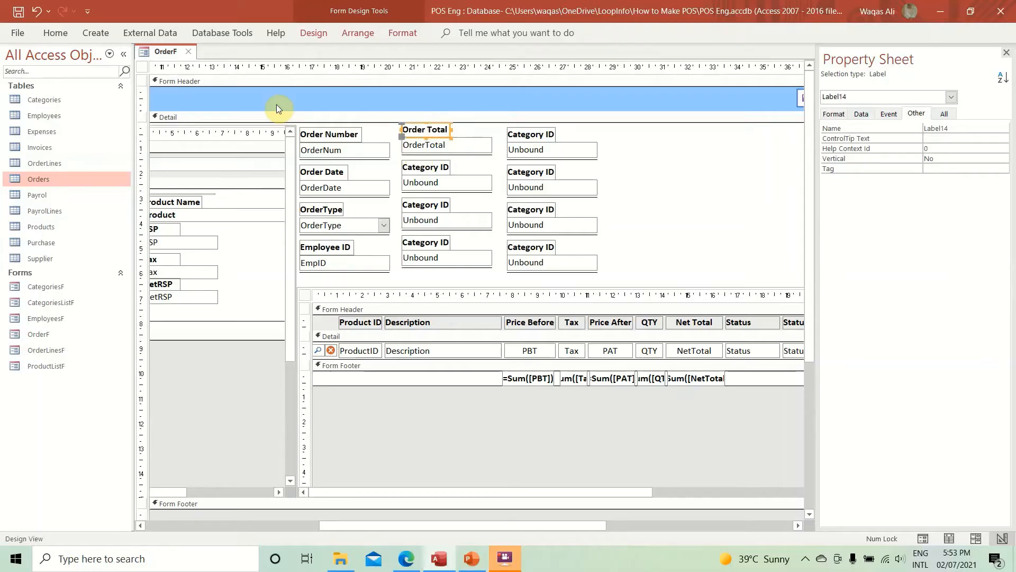
# - Bind the second text box of the second column to the DiscPer field and name the control DiscPer
pyautogui.click(480, 178)
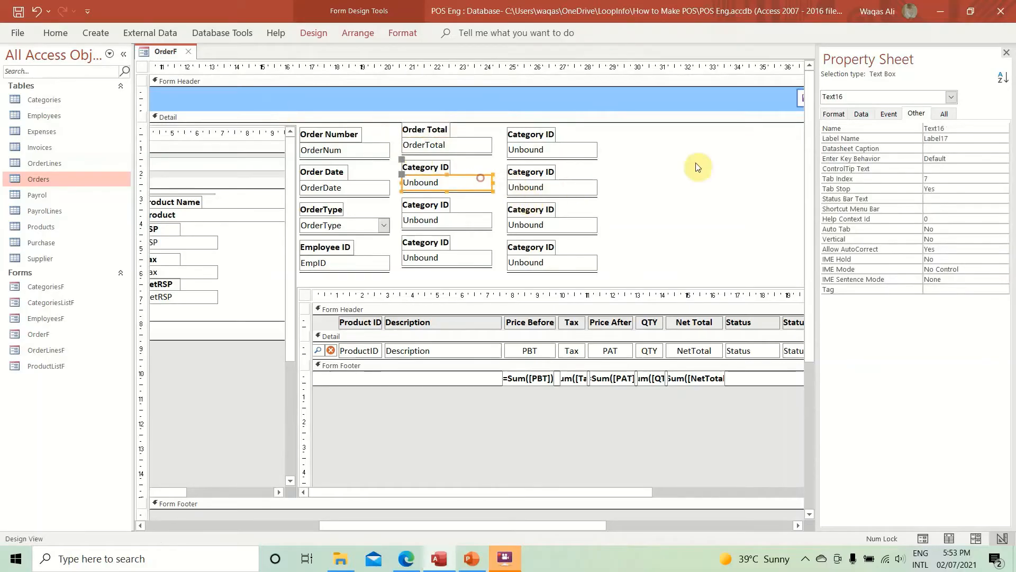
pyautogui.click(861, 114)
pyautogui.click(990, 128)
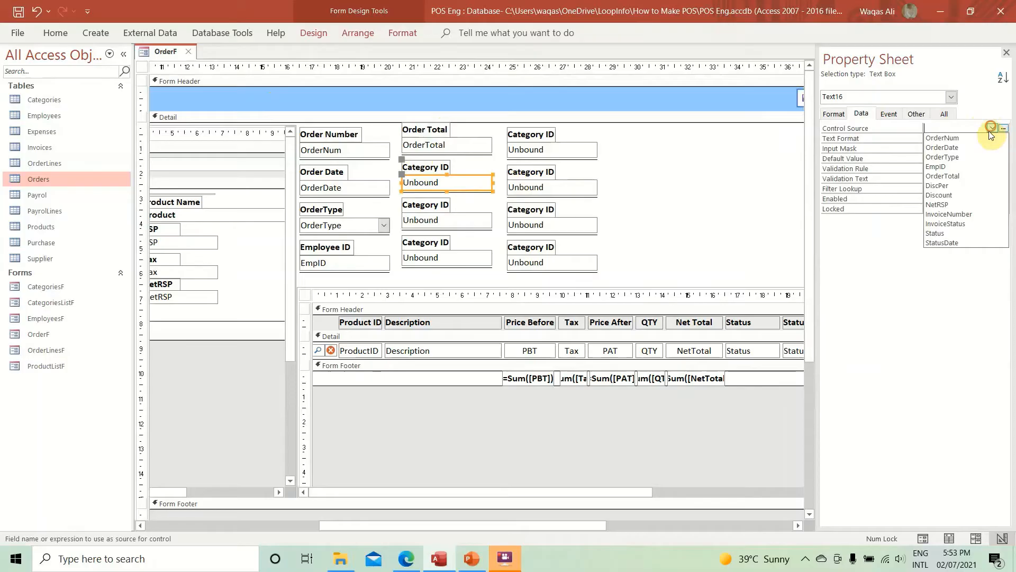
pyautogui.click(980, 186)
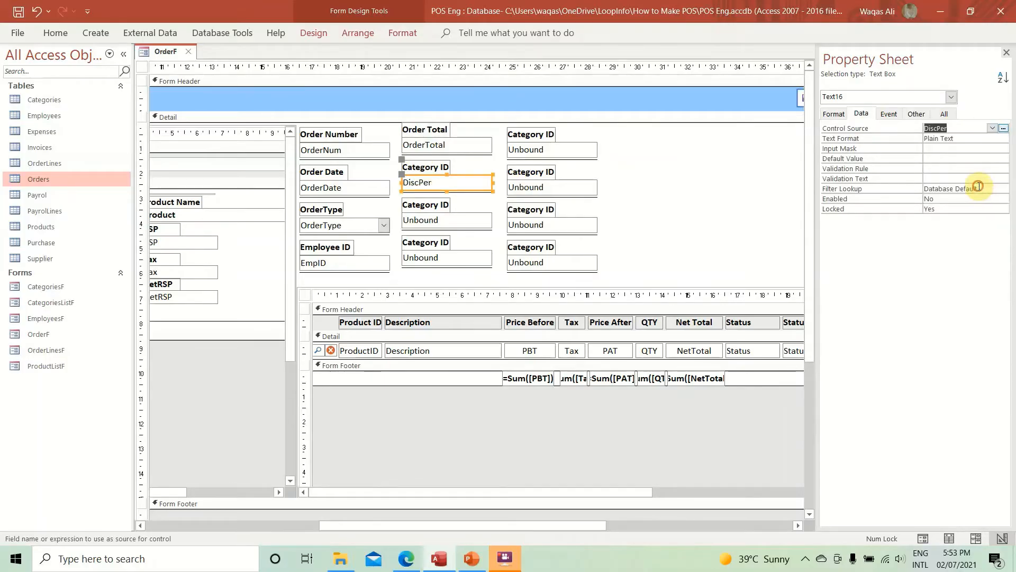
pyautogui.click(889, 114)
pyautogui.click(926, 115)
pyautogui.moveTo(971, 128); pyautogui.dragTo(780, 110)
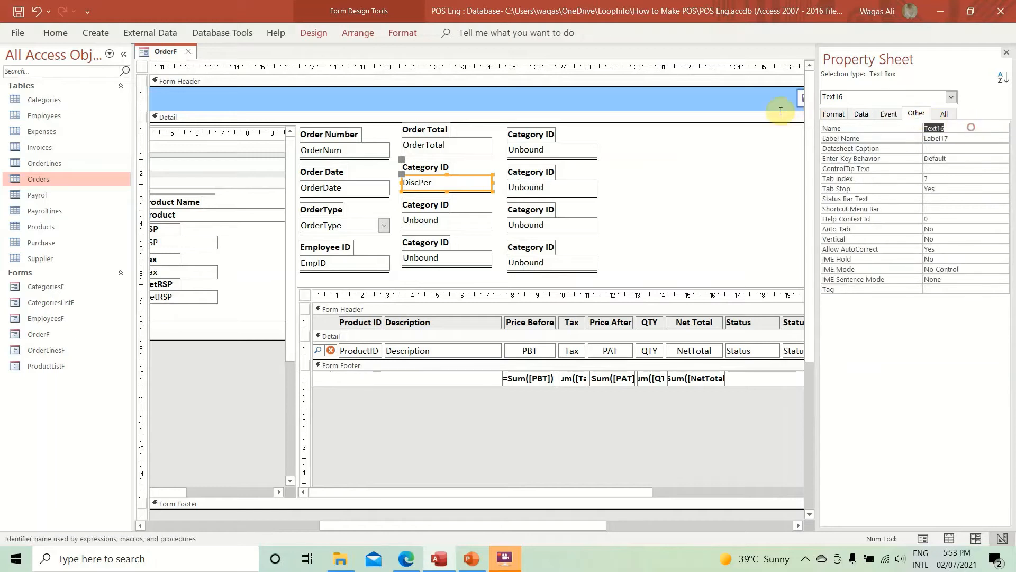
pyautogui.write('DiscPer')
pyautogui.press('Return')
# - Change the caption of the label above the DiscPer text box to "Disc Percentage"
pyautogui.click(442, 169)
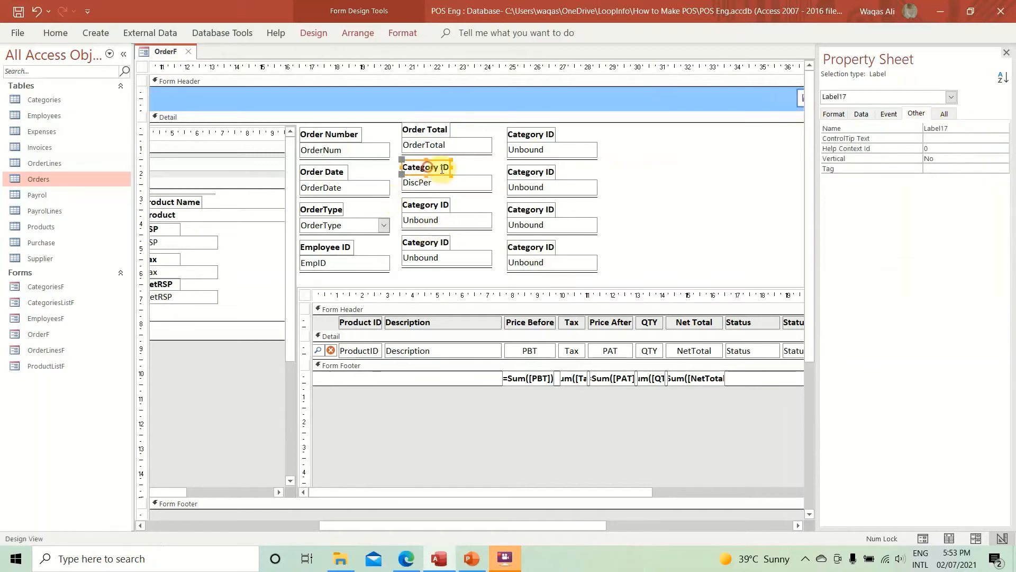
pyautogui.click(449, 169)
pyautogui.hotkey('ctrl', 'a')
pyautogui.write('DiscPer')
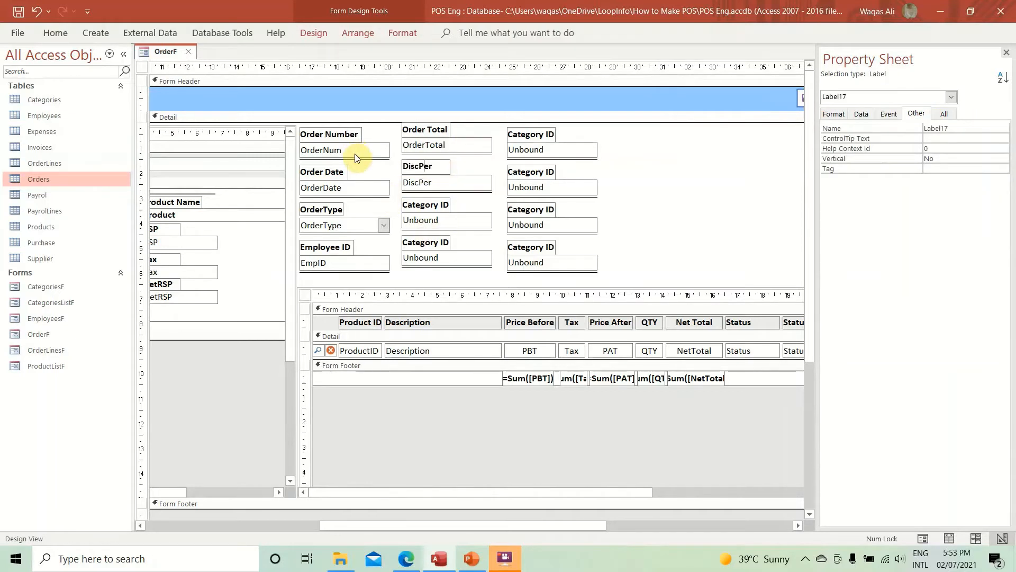
pyautogui.write('Percentage')
pyautogui.press('Return')
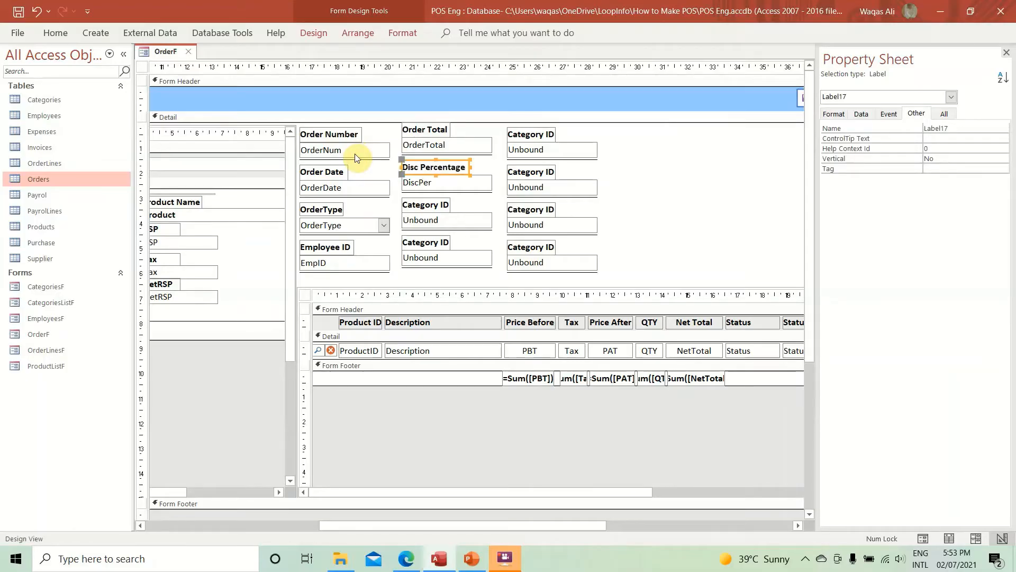
# - Bind the third text box of the second column to the Discount field and name the control Discount
pyautogui.click(427, 219)
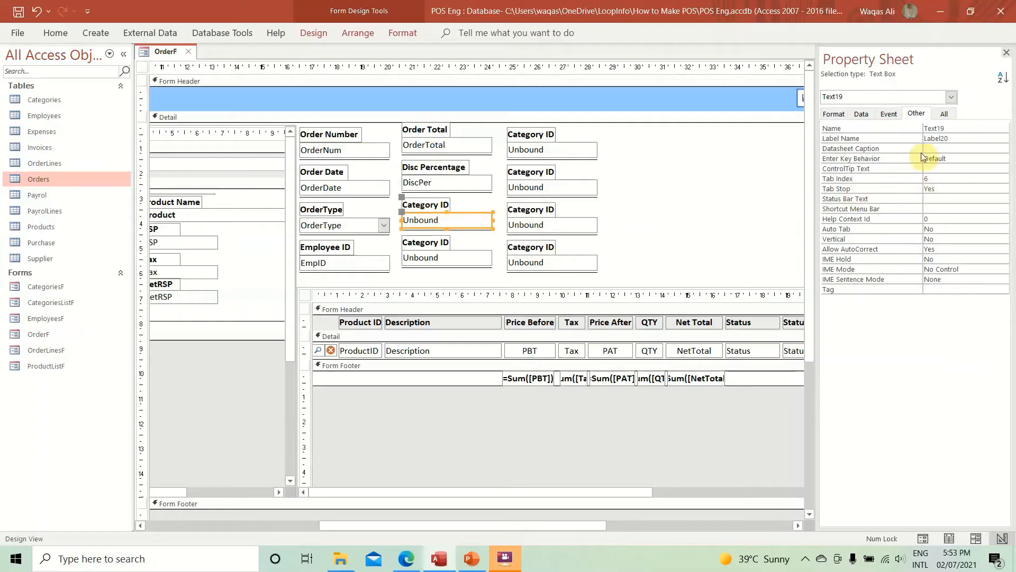
pyautogui.click(862, 115)
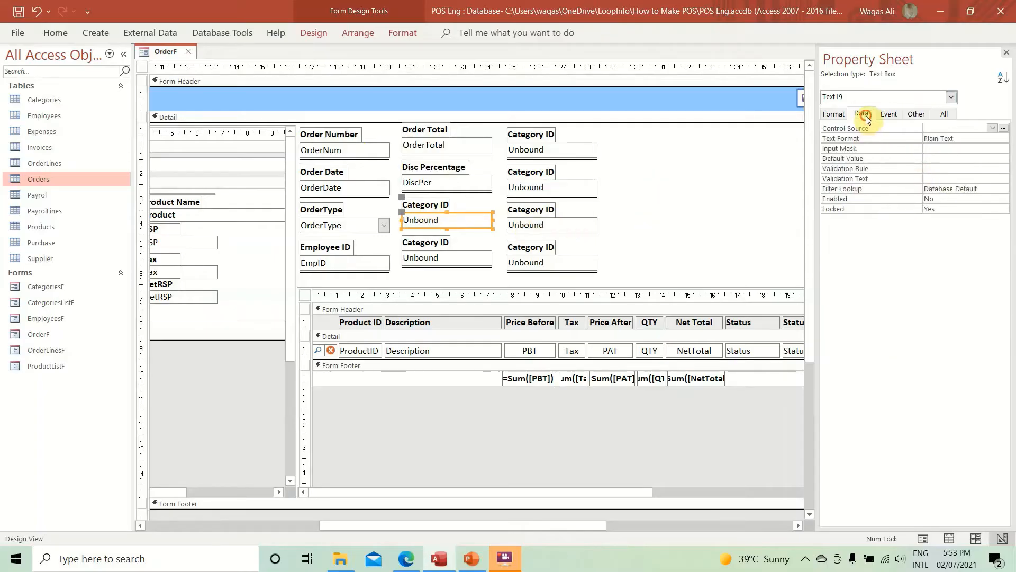
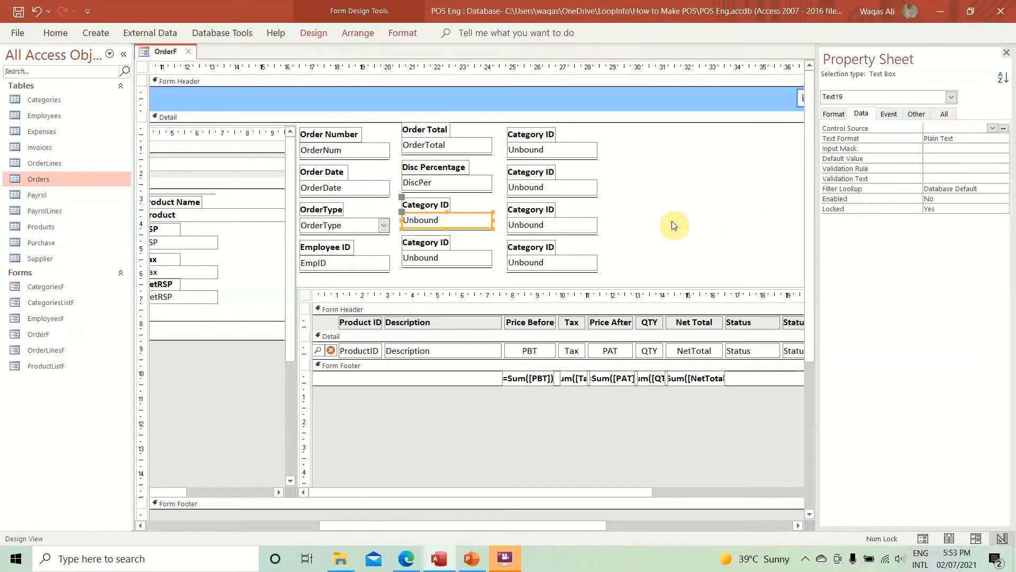
pyautogui.click(992, 129)
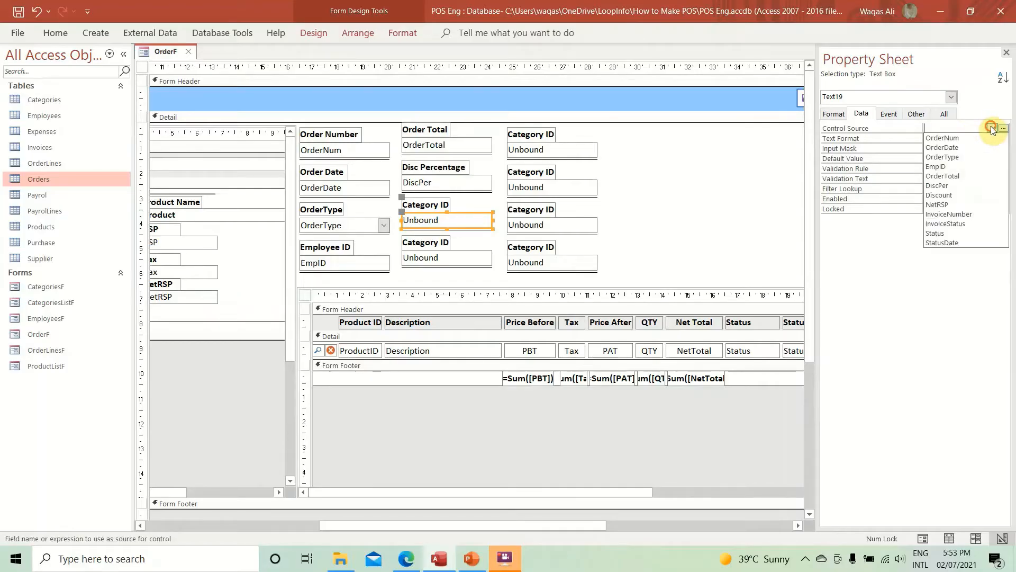
pyautogui.click(955, 199)
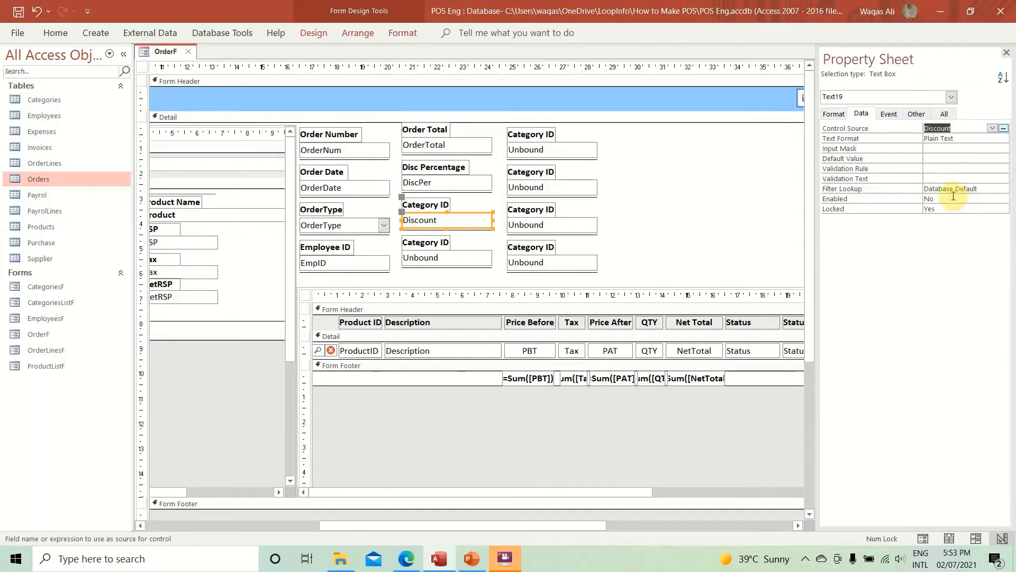
pyautogui.click(916, 113)
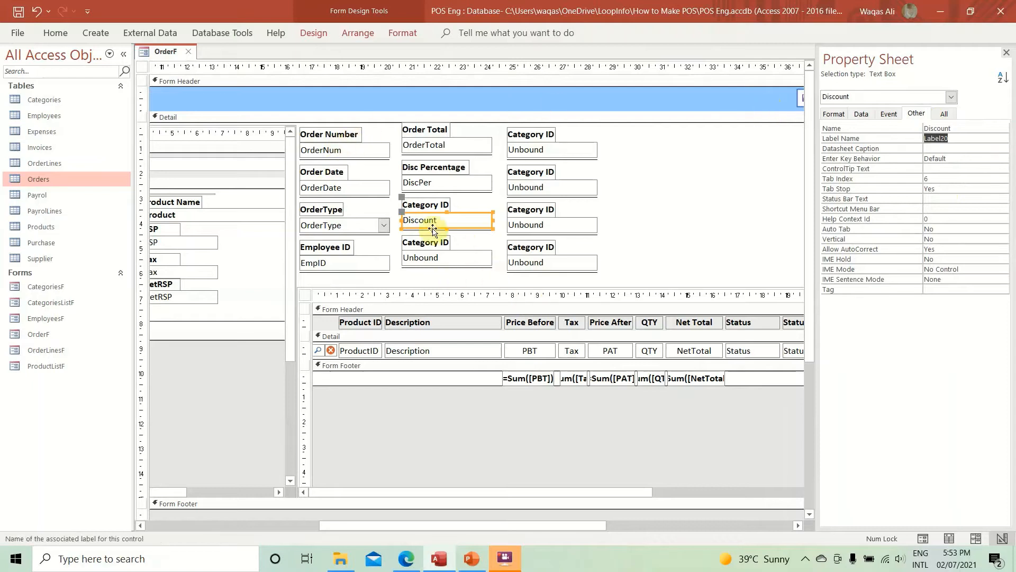
# - Replace the "Category ID" caption of the label above the Discount text box
pyautogui.click(425, 204)
pyautogui.click(446, 205)
pyautogui.hotkey('ctrl', 'a')
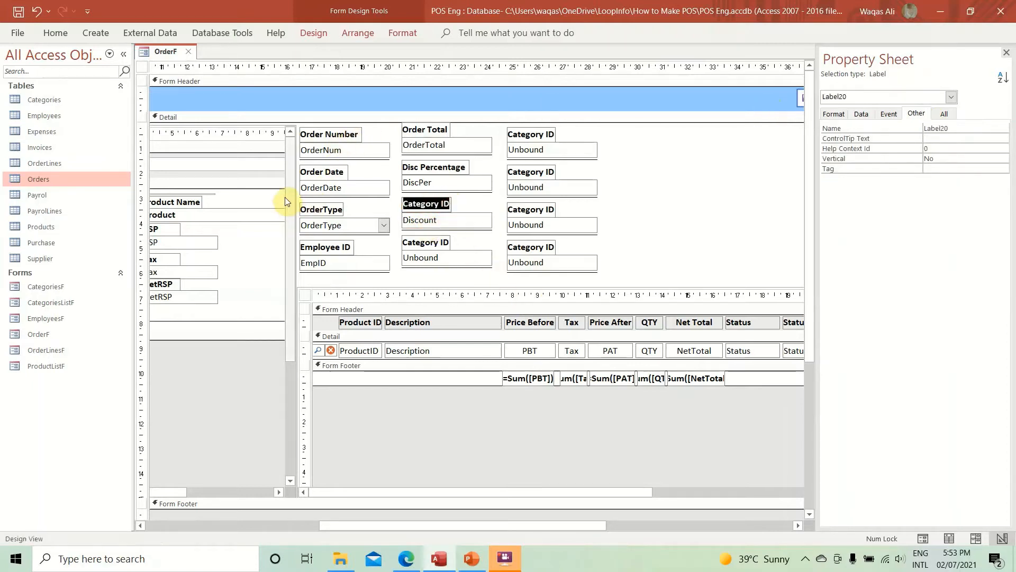
# - Change the Category ID label above the Discount text box to Discount
pyautogui.write('Discount')
pyautogui.press('Return')
# - Bind the unbound text box below Discount to the NetRSP field and name the control NetRSP
pyautogui.click(469, 257)
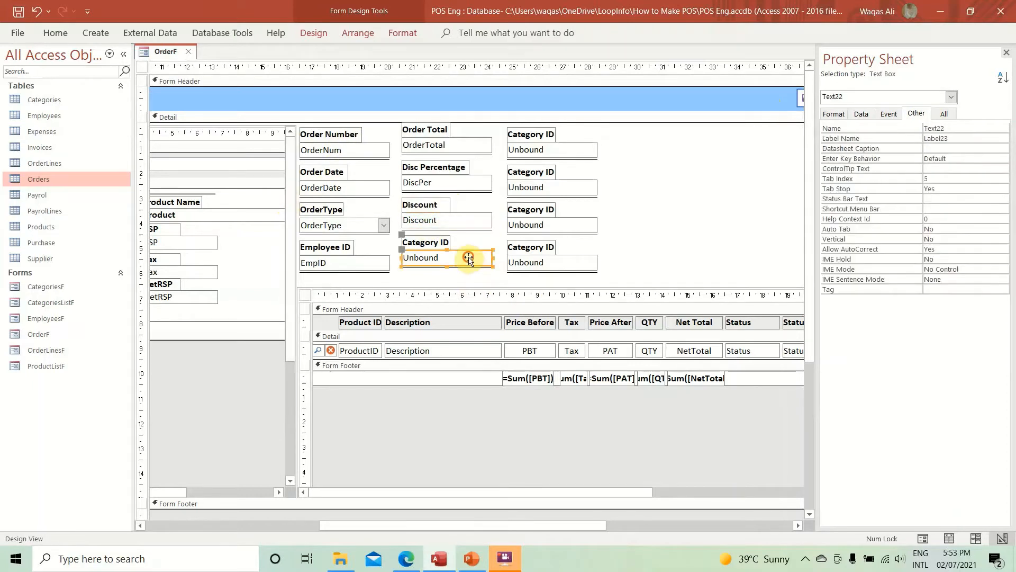
pyautogui.click(871, 118)
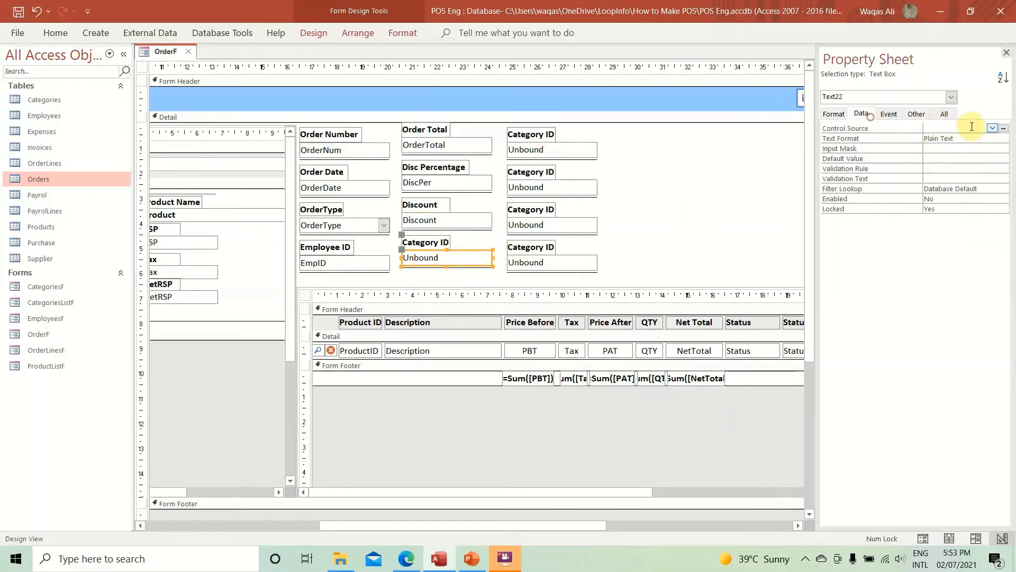
pyautogui.click(992, 128)
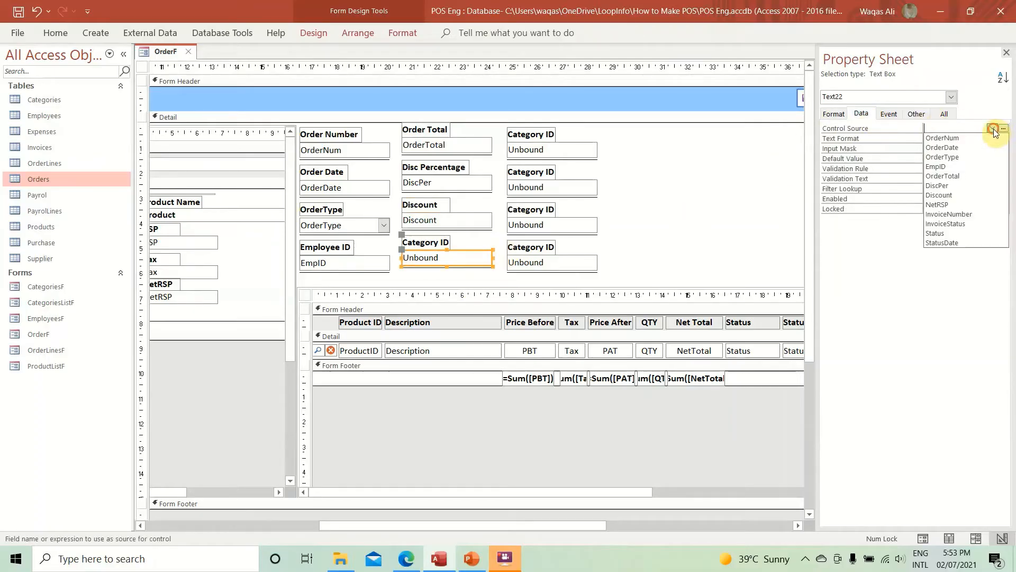
pyautogui.click(971, 206)
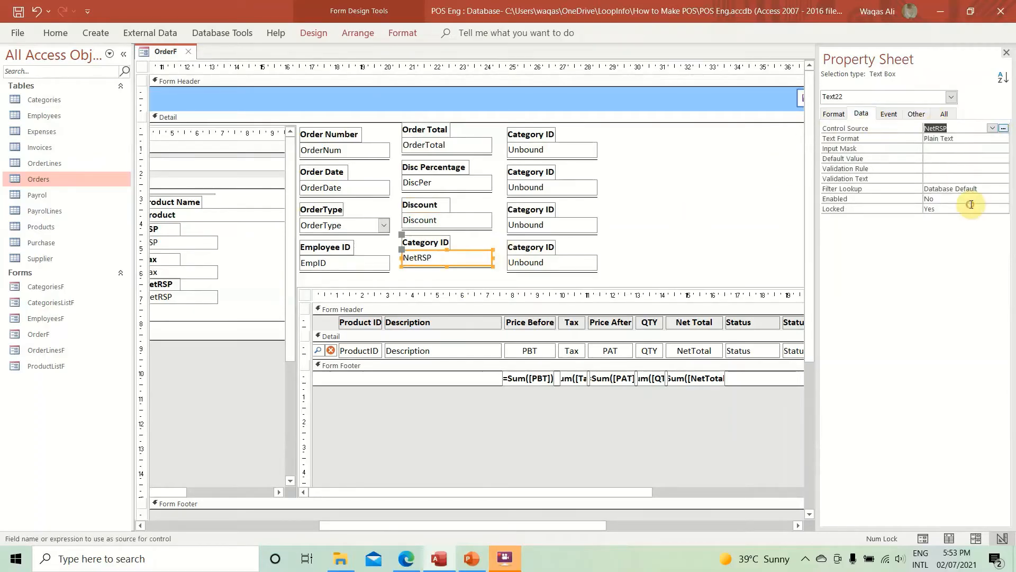
pyautogui.click(925, 113)
pyautogui.doubleClick(942, 128)
pyautogui.write('NetRSP')
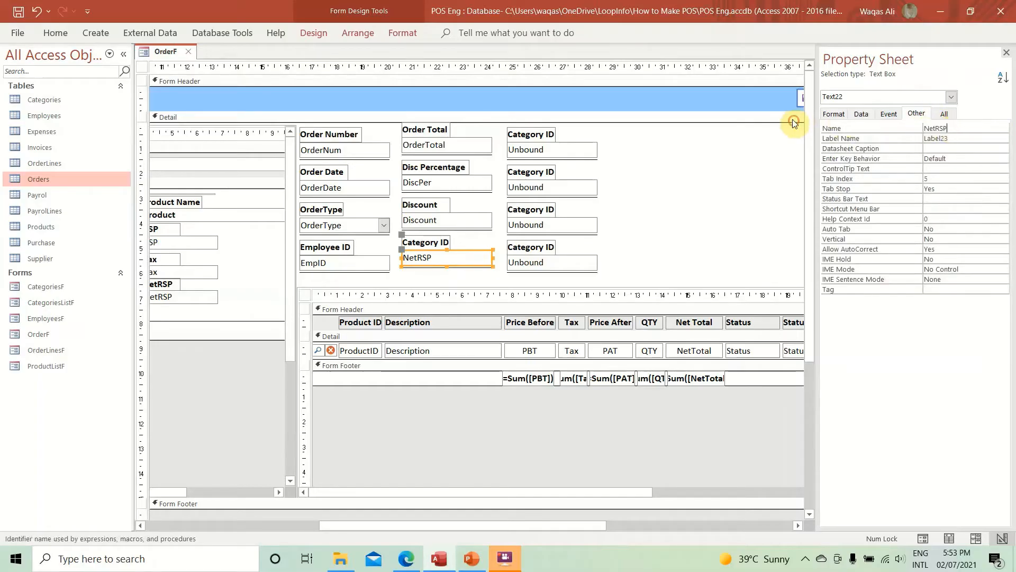
pyautogui.press('Return')
# - Change the Category ID label above the NetRSP text box to Net RSP
pyautogui.moveTo(439, 236); pyautogui.dragTo(445, 244)
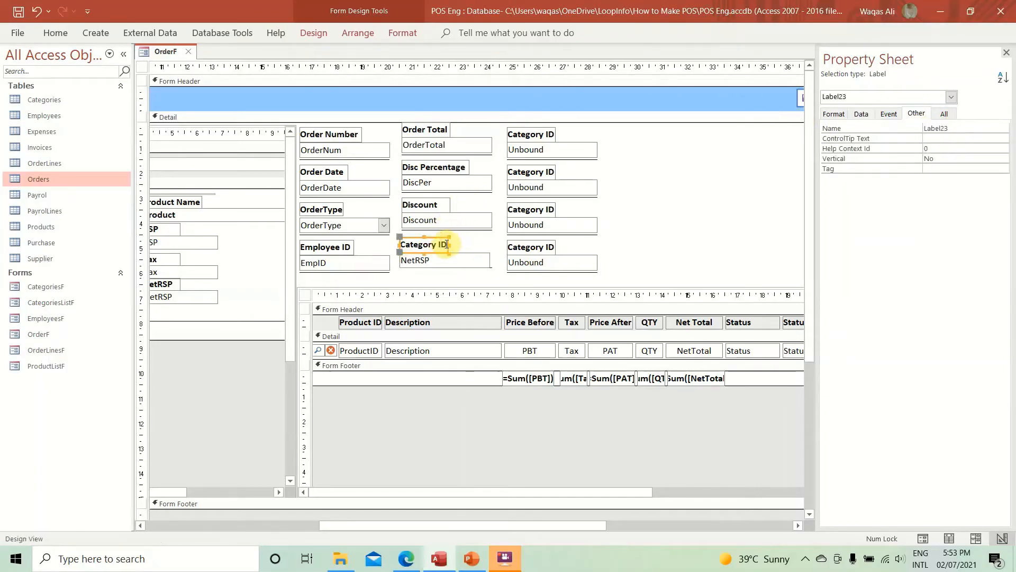
pyautogui.hotkey('ctrl', 'z')
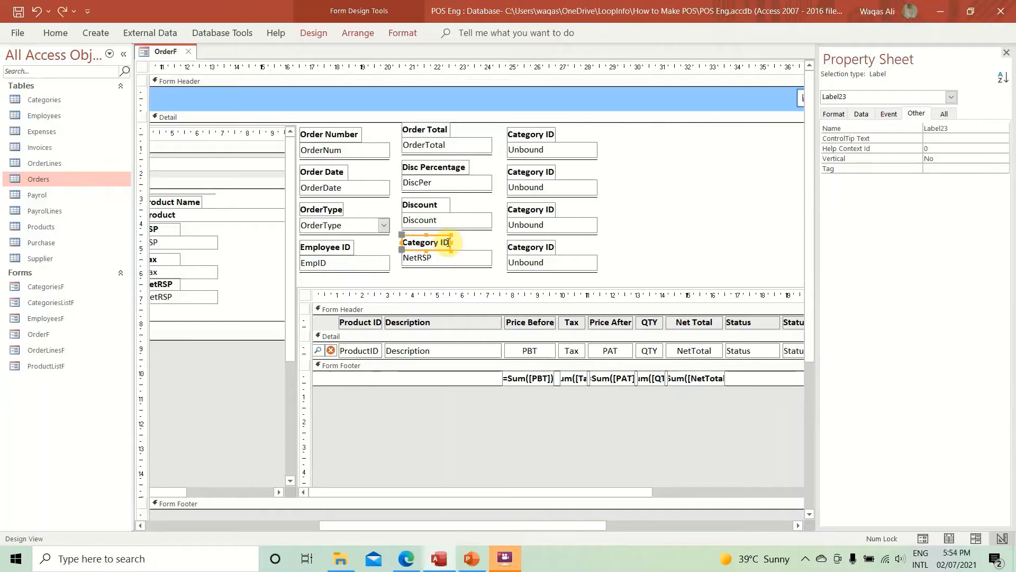
pyautogui.tripleClick(449, 242)
pyautogui.write('NetRSP')
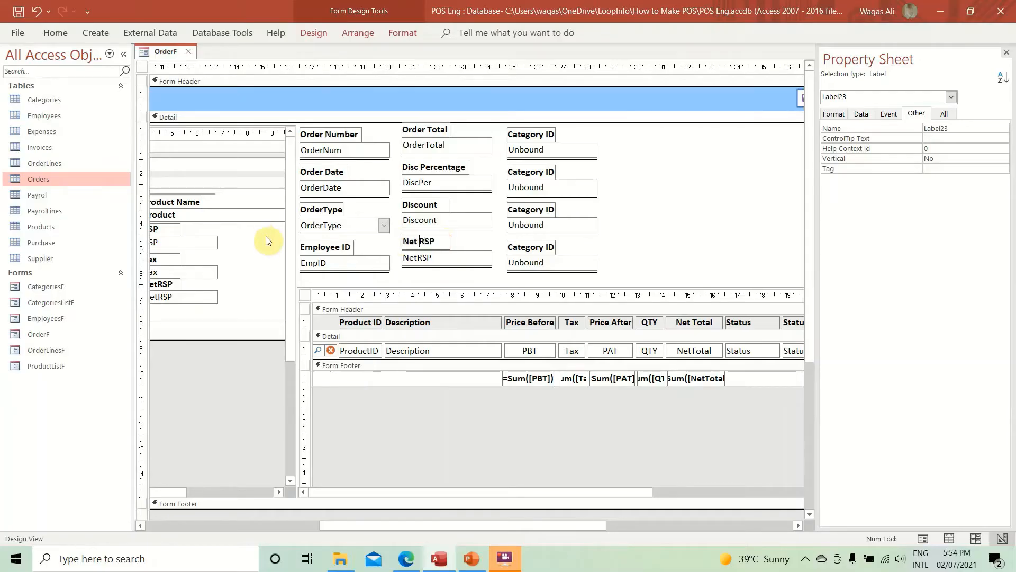
pyautogui.press('Return')
# - Bind the uppermost unbound text box in the form's third column to the InvoiceNumber field and open its Name property for editing
pyautogui.click(571, 149)
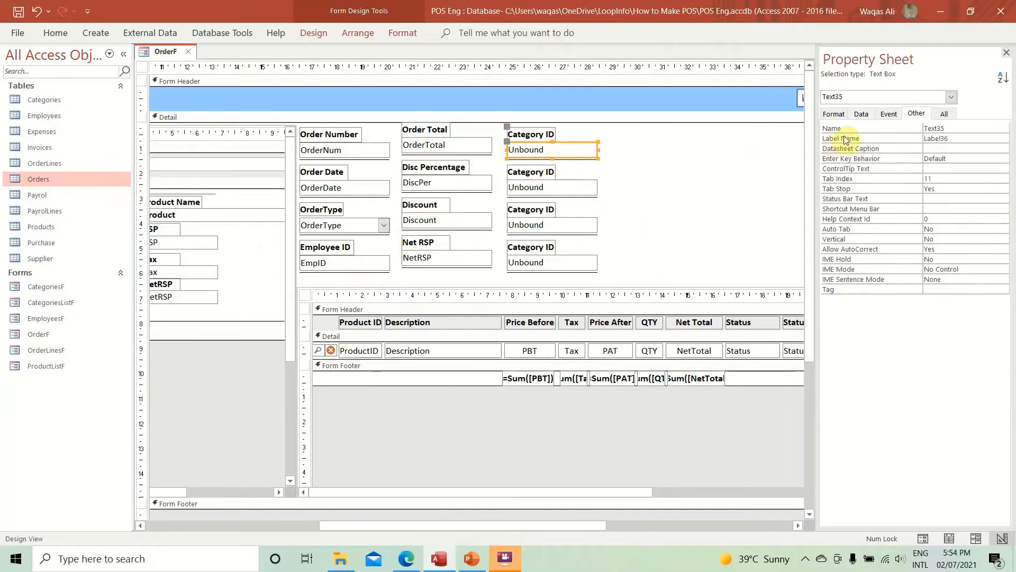
pyautogui.click(861, 114)
pyautogui.click(994, 129)
pyautogui.click(993, 129)
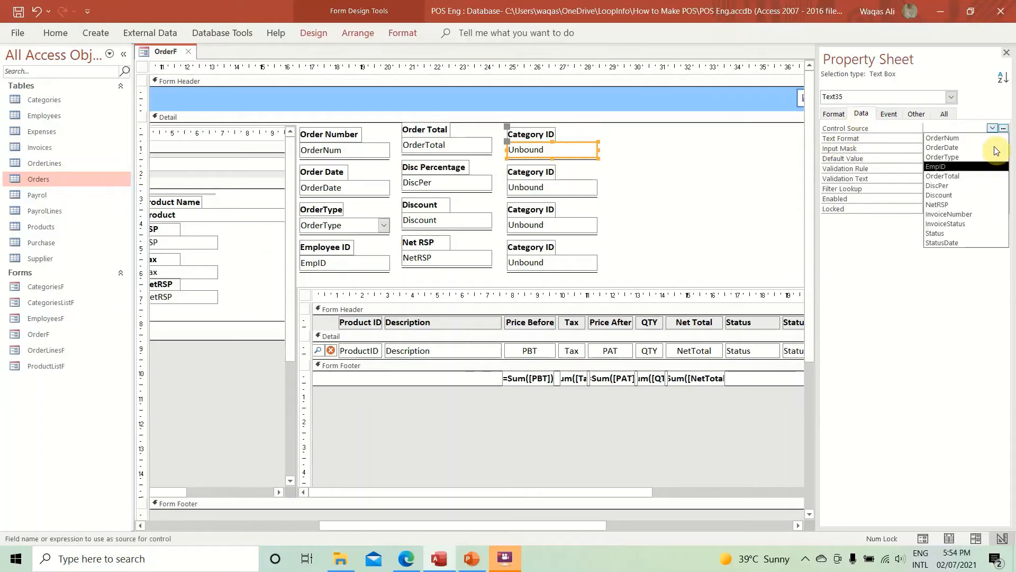
pyautogui.click(998, 216)
pyautogui.hotkey('ctrl', 'c')
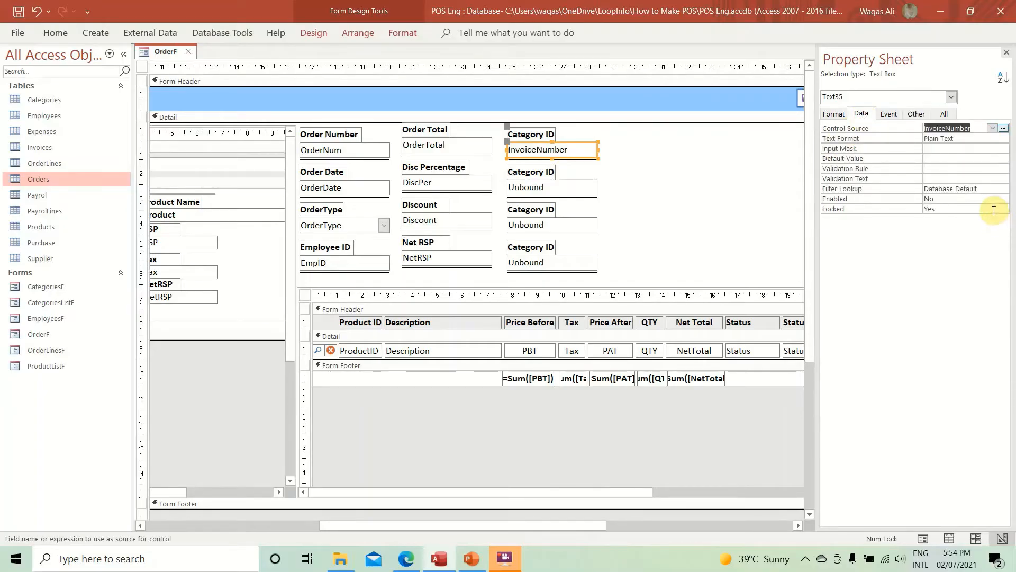
pyautogui.click(915, 112)
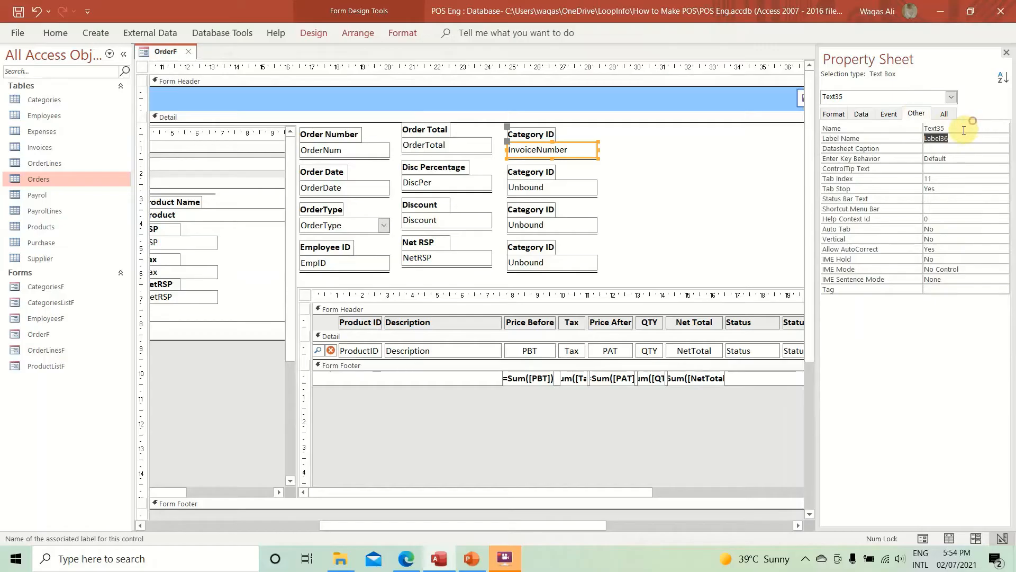
pyautogui.click(962, 129)
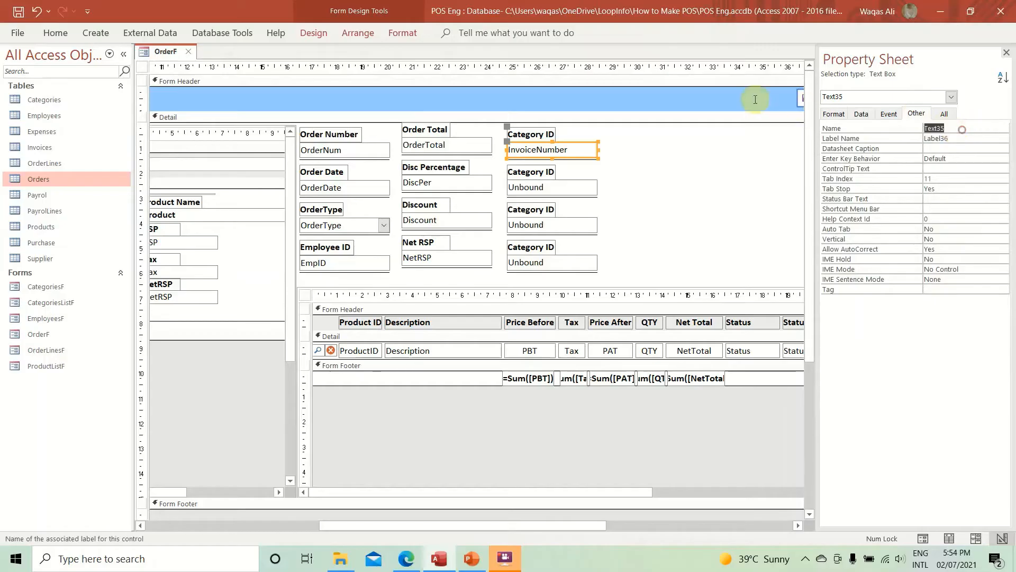
# - Change the Category ID label above the InvoiceNumber text box to Invoice Number
pyautogui.click(531, 133)
pyautogui.doubleClick(527, 132)
pyautogui.moveTo(531, 135); pyautogui.dragTo(553, 132)
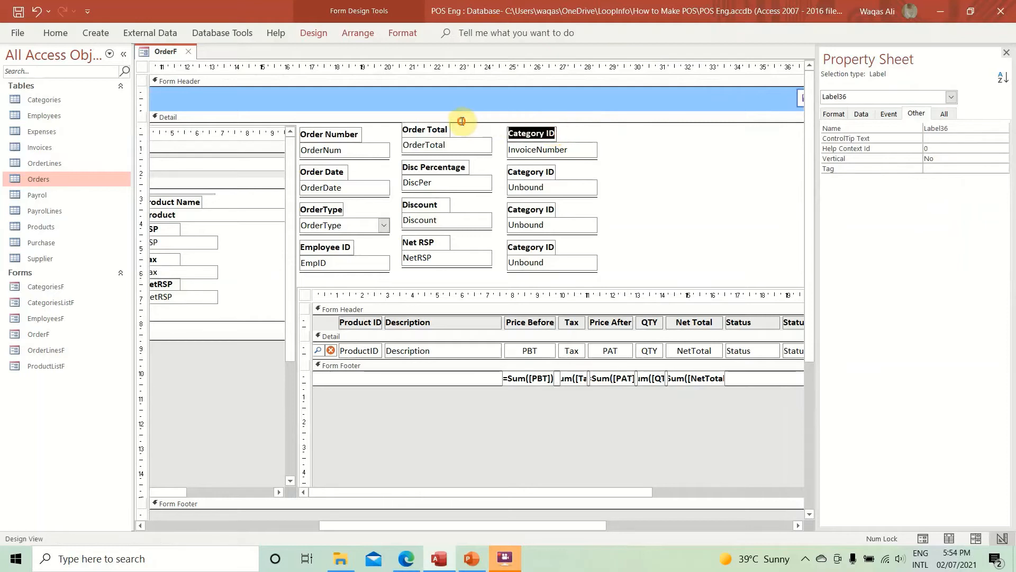
pyautogui.hotkey('ctrl', 'v')
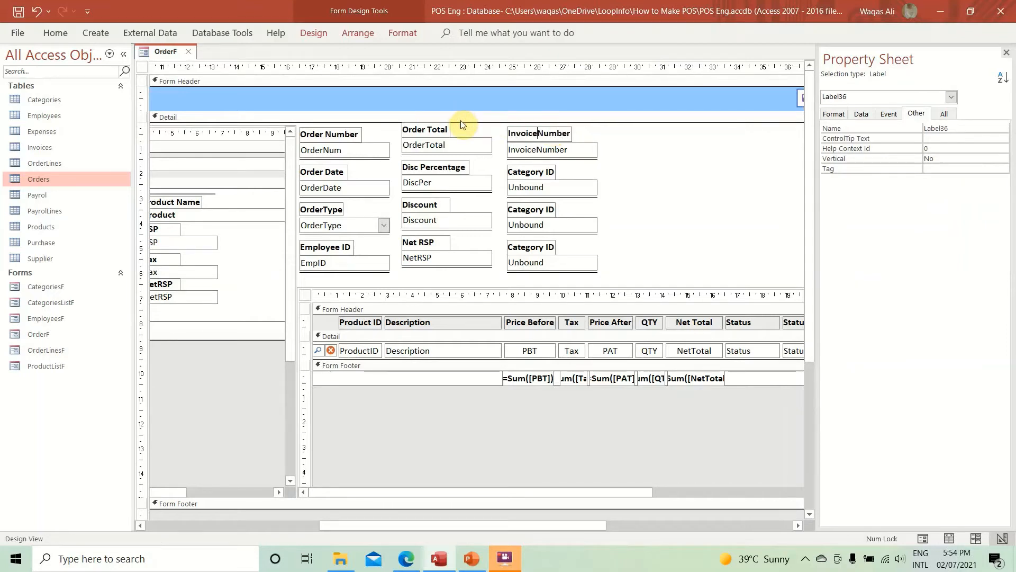
# - Bind the unbound text box below InvoiceNumber to the InvoiceStatus field and name the control InvoiceStatus
pyautogui.click(590, 189)
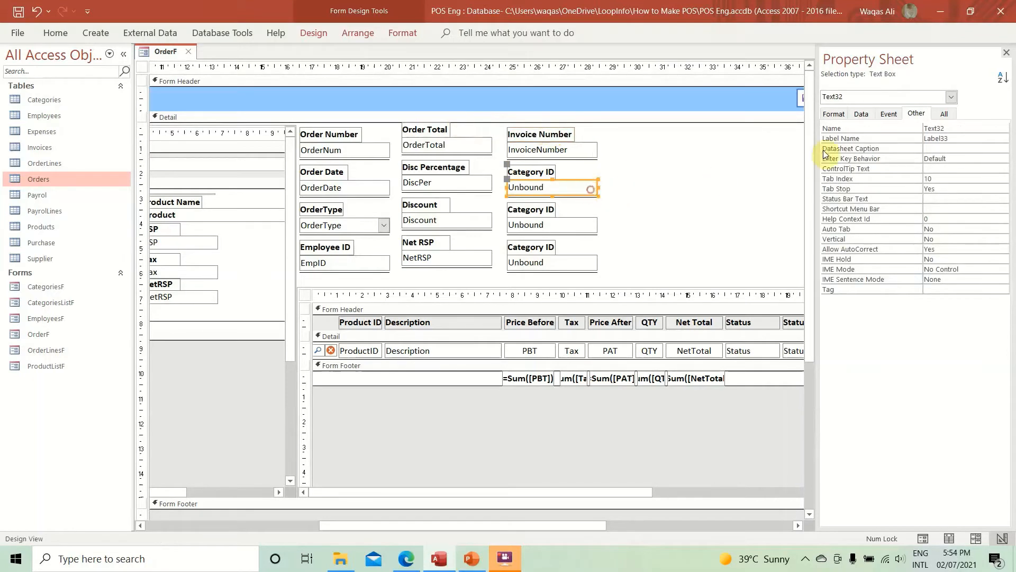
pyautogui.click(861, 114)
pyautogui.click(990, 130)
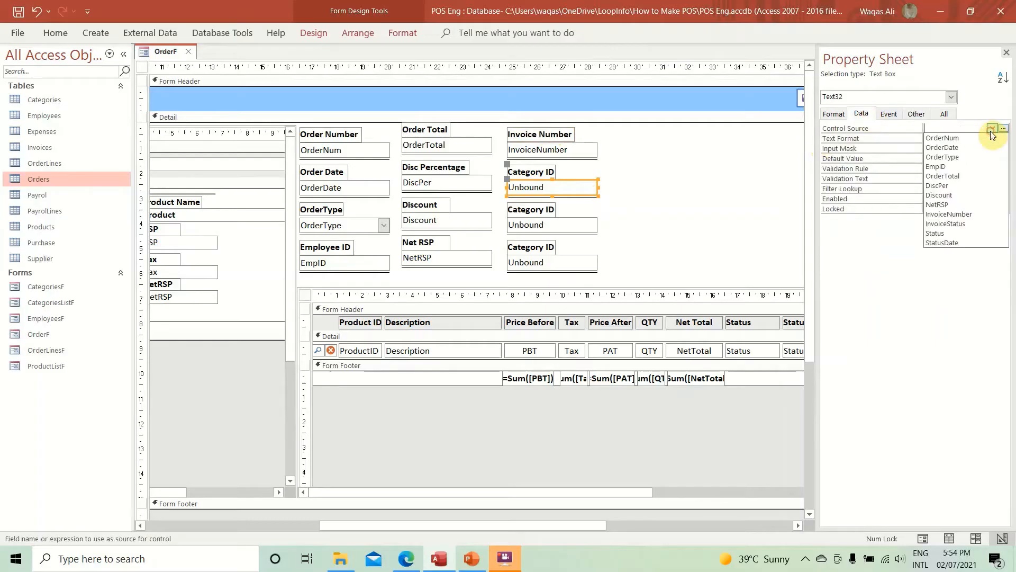
pyautogui.click(980, 223)
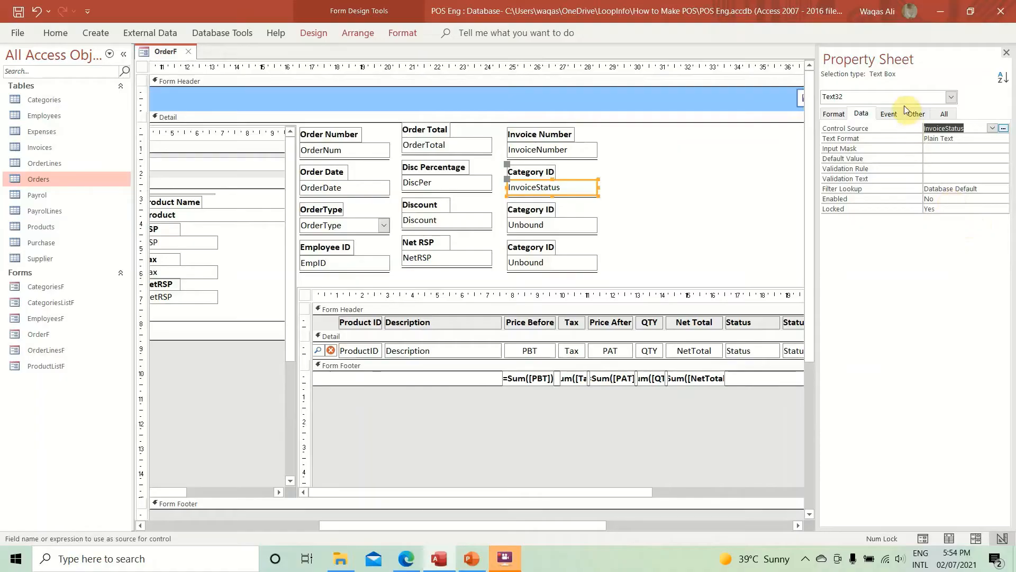
pyautogui.click(916, 114)
pyautogui.doubleClick(934, 128)
pyautogui.write('InvoiceStatus')
pyautogui.press('Return')
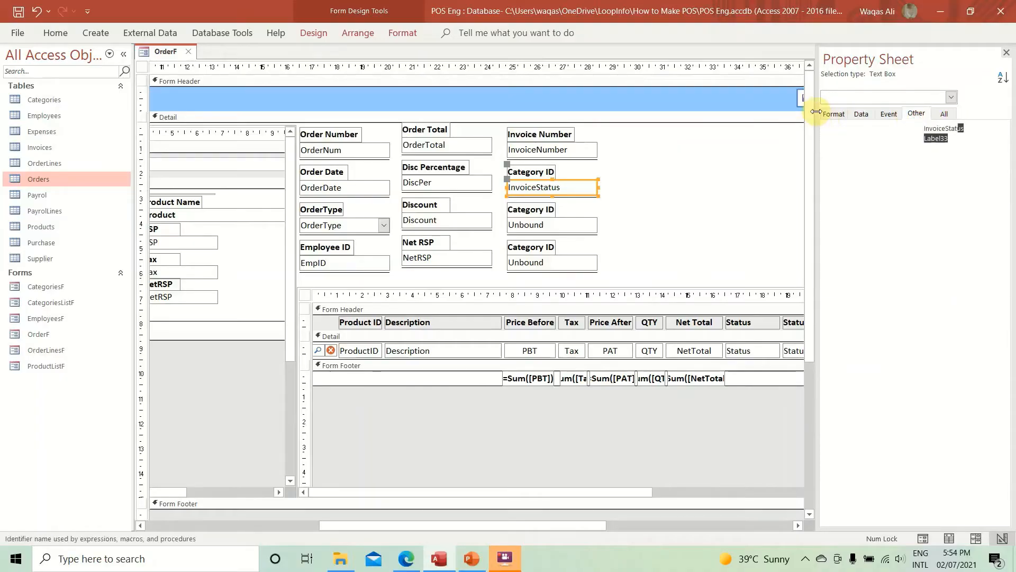
# - Change the Category ID label above the InvoiceStatus text box to Invoice Status
pyautogui.click(544, 174)
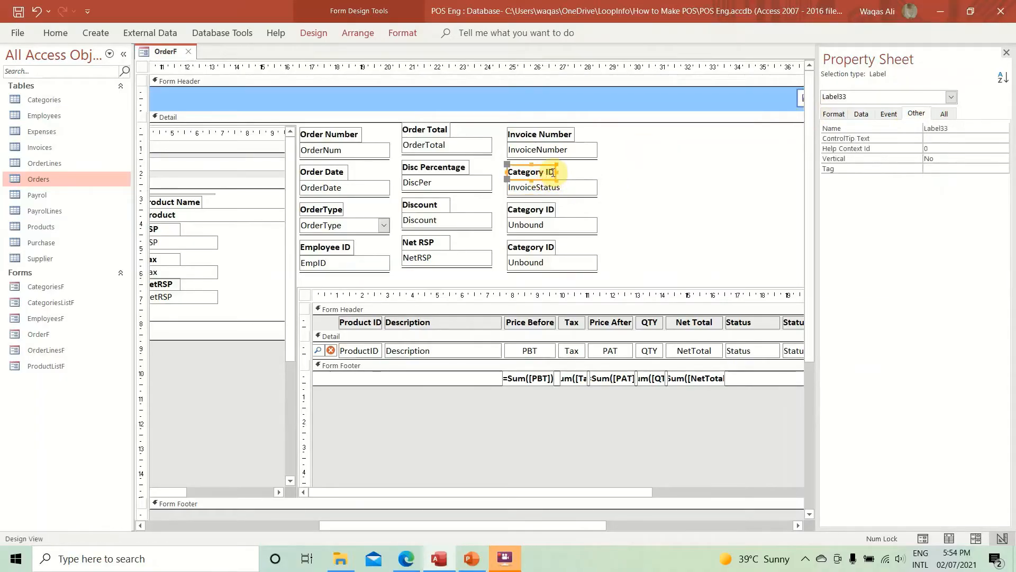
pyautogui.click(553, 172)
pyautogui.moveTo(553, 172); pyautogui.dragTo(476, 181)
pyautogui.press('BackSpace')
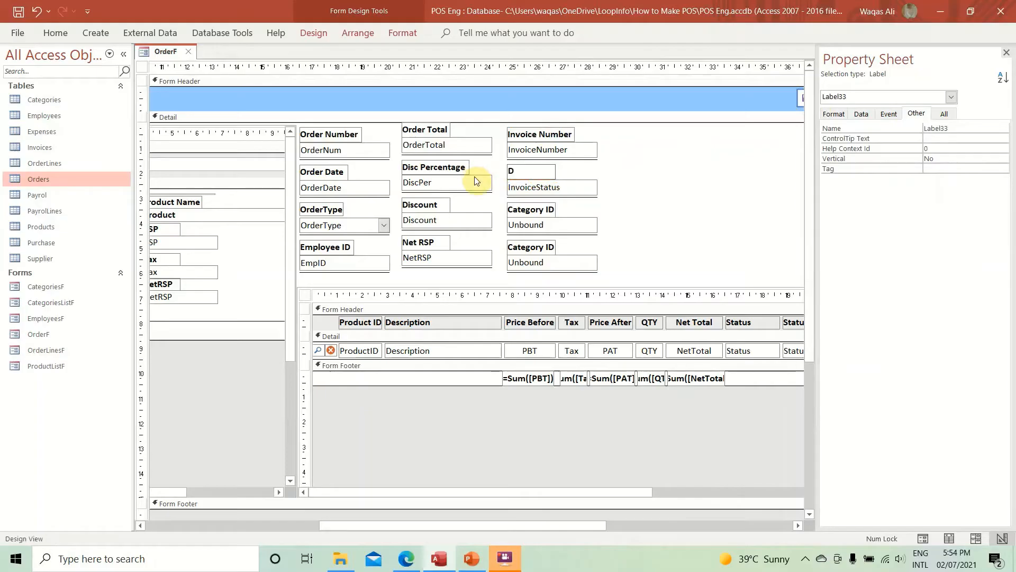
pyautogui.write('InvoiceStatus')
pyautogui.press('Return')
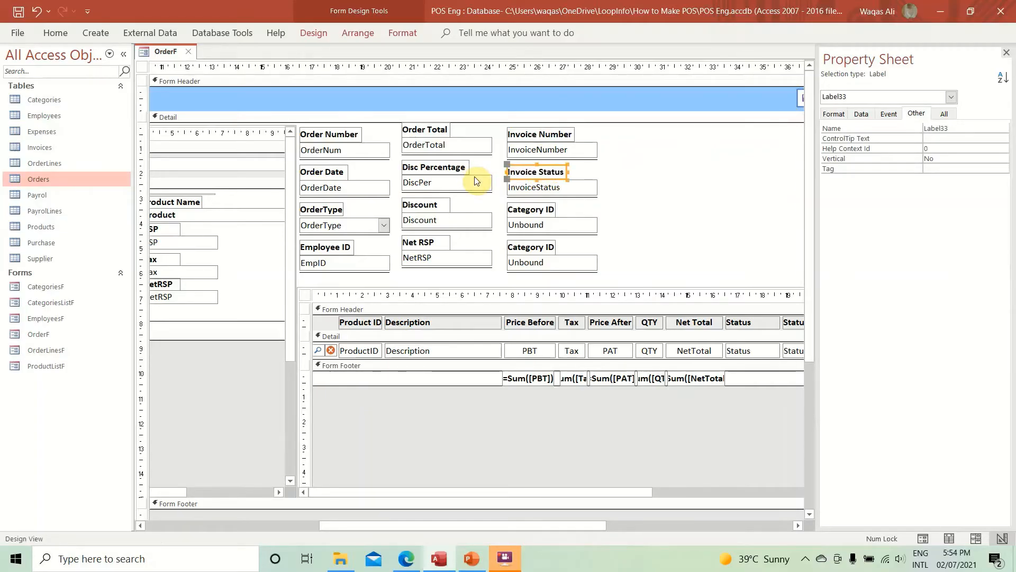
# - Bind the unbound text box below InvoiceStatus to the Status field and name the control Status
pyautogui.click(541, 225)
pyautogui.click(860, 115)
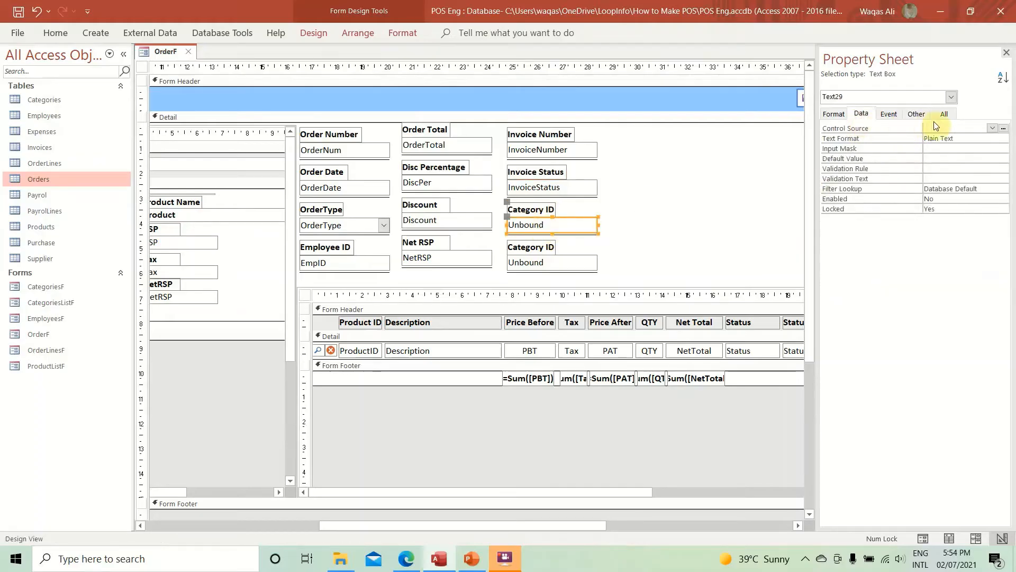
pyautogui.click(992, 128)
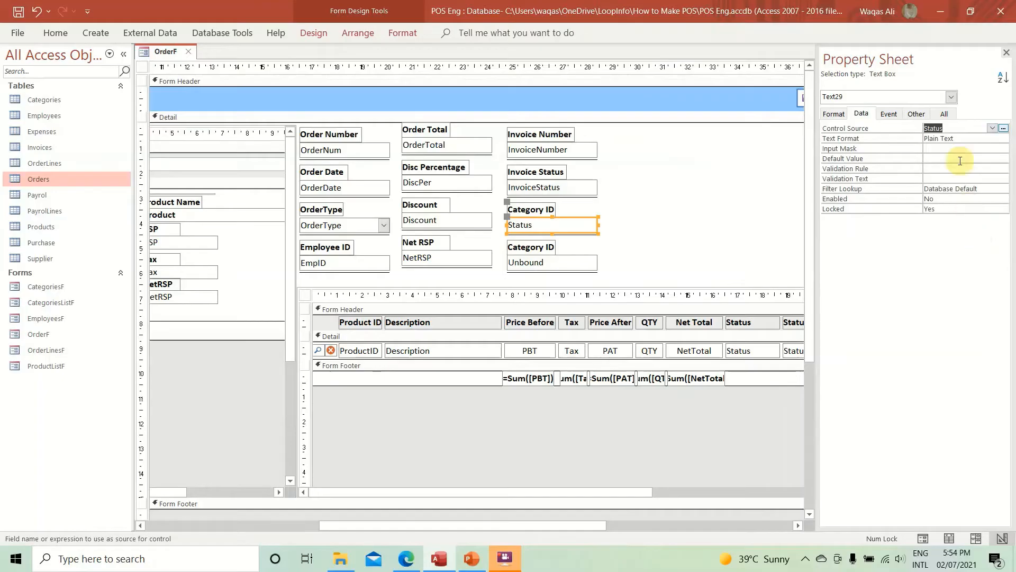
pyautogui.click(916, 113)
pyautogui.moveTo(950, 128); pyautogui.dragTo(754, 116)
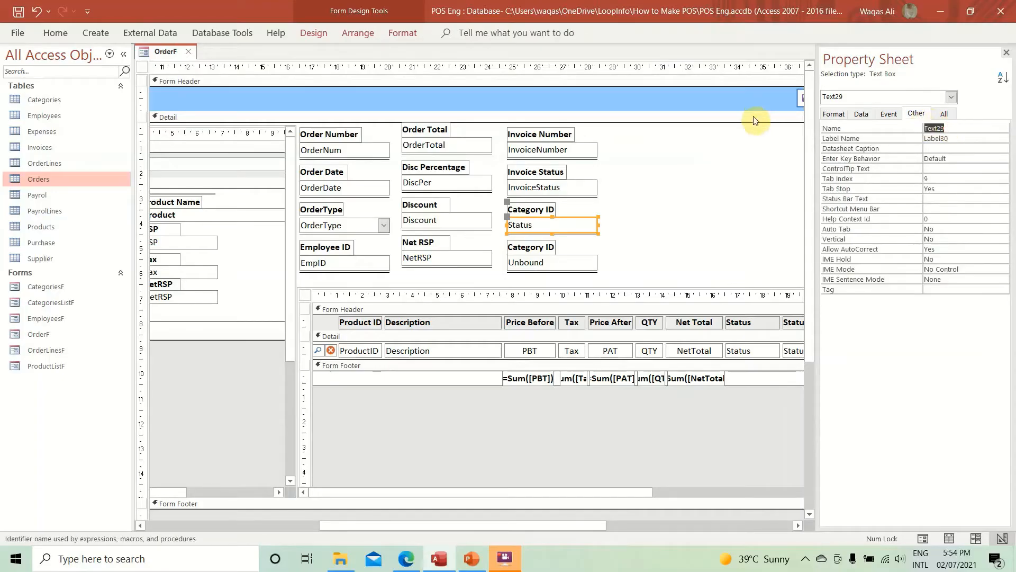
pyautogui.write('Status')
pyautogui.press('Return')
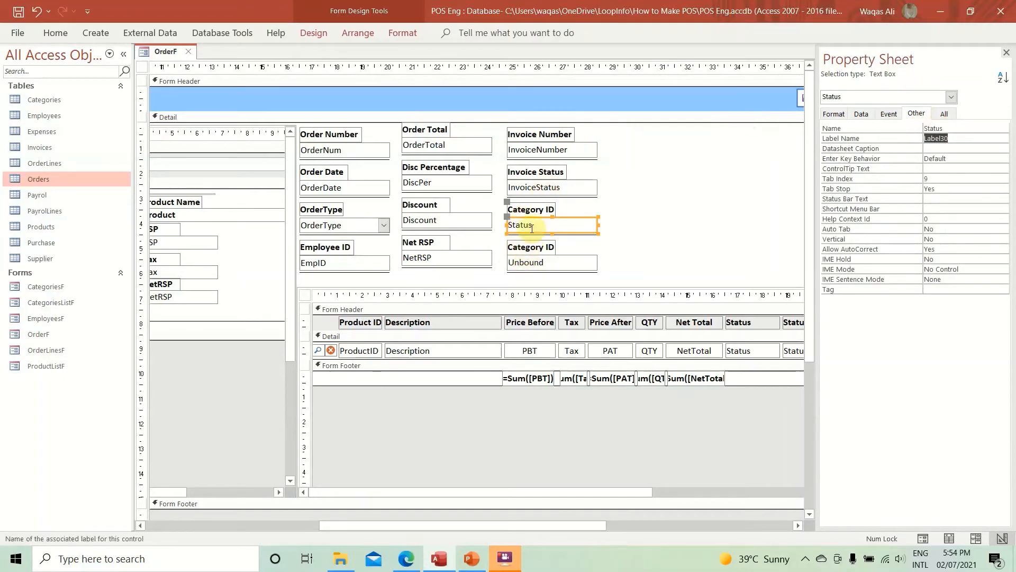
# - Change the Category ID label above the Status text box to Order Status
pyautogui.click(546, 208)
pyautogui.moveTo(554, 206); pyautogui.dragTo(424, 207)
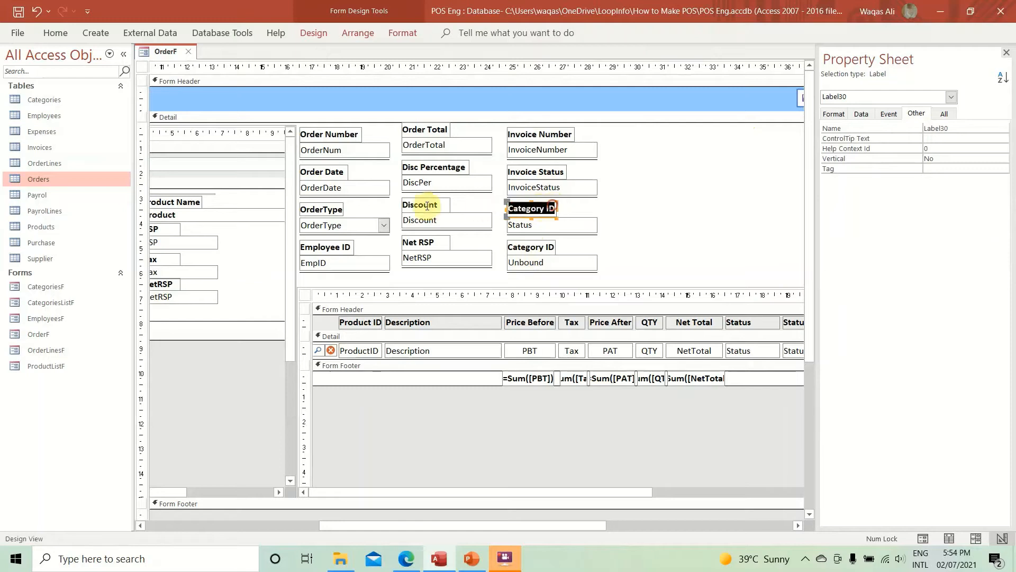
pyautogui.write('Status')
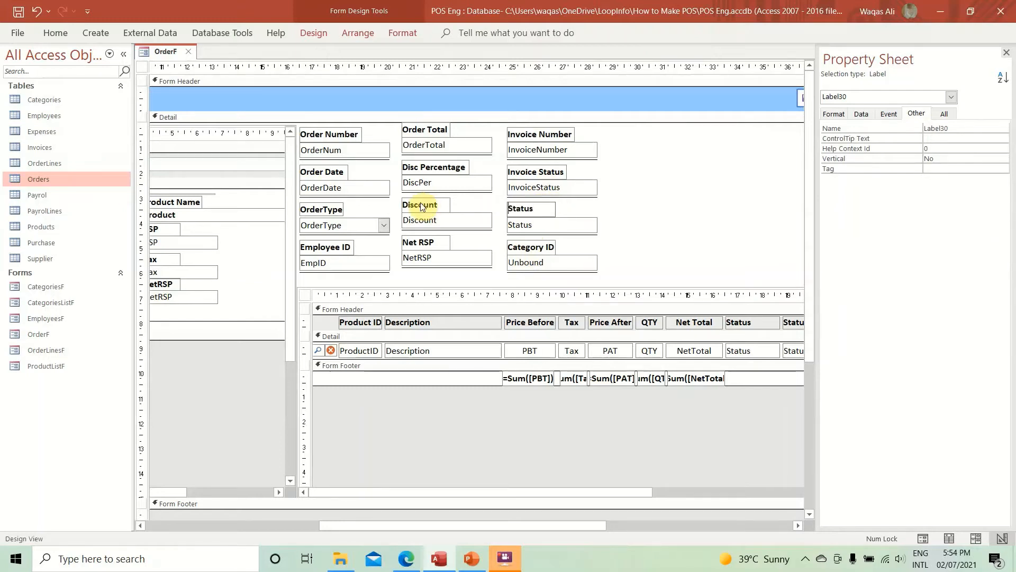
pyautogui.write('Order')
pyautogui.press('Return')
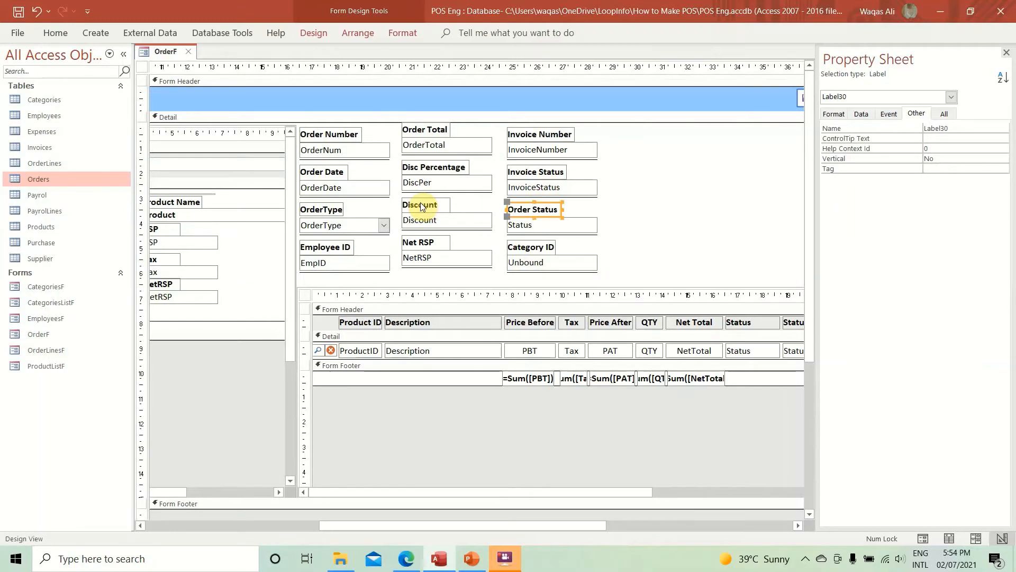
# - Bind the last unbound text box in the third column to the StatusDate field and open its Name property for editing
pyautogui.click(563, 261)
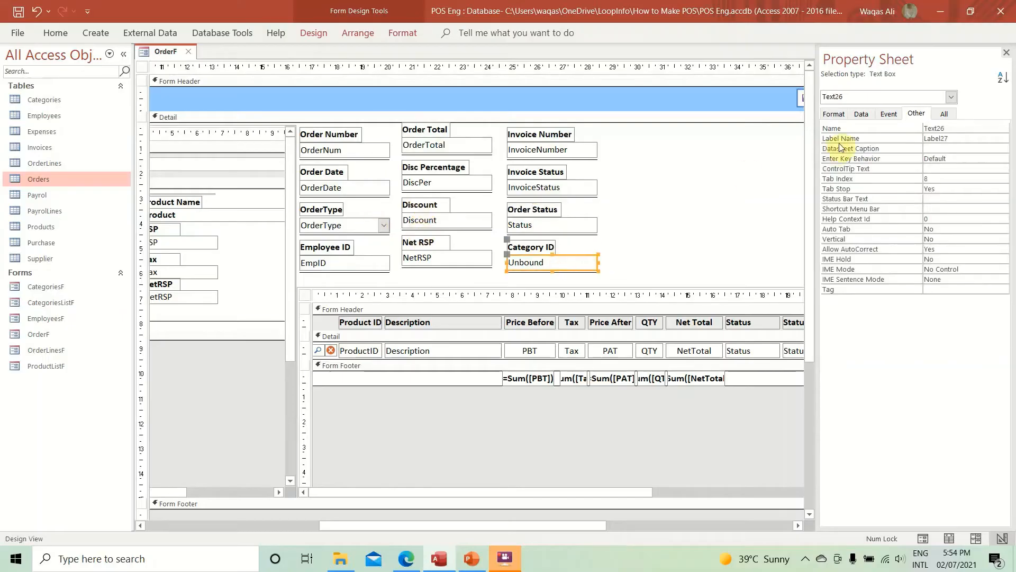
pyautogui.click(861, 114)
pyautogui.click(993, 129)
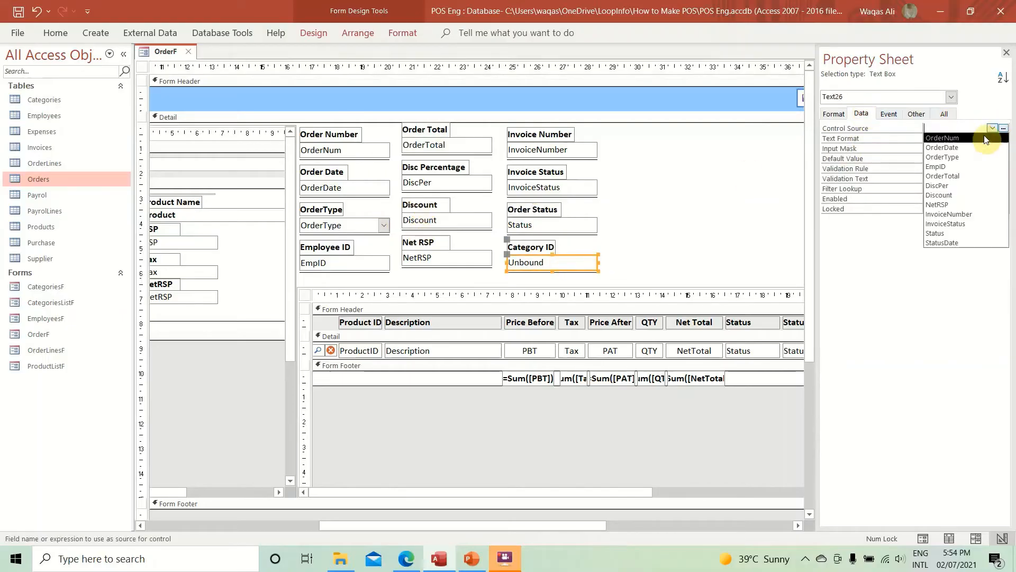
pyautogui.click(978, 243)
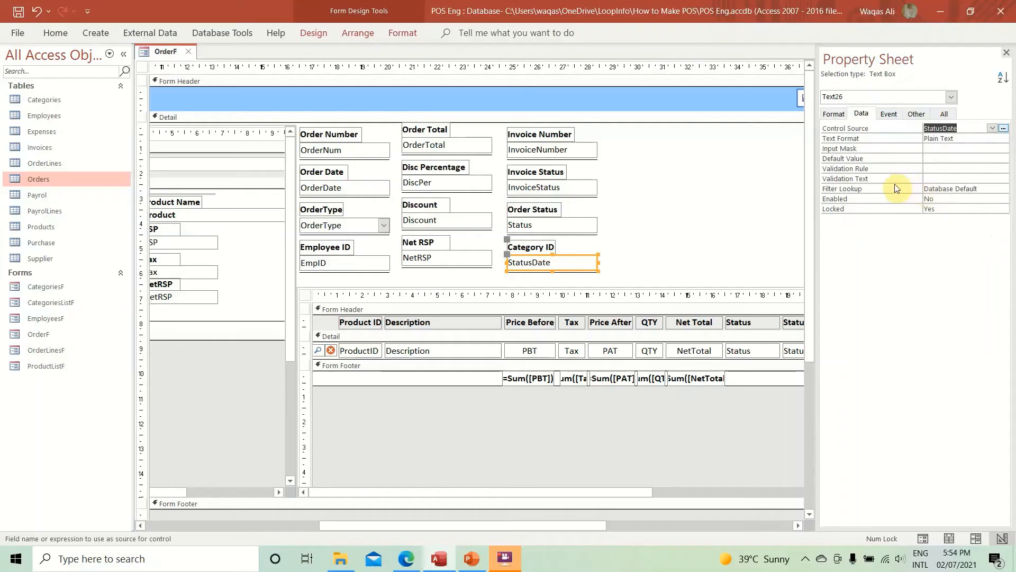
pyautogui.click(917, 114)
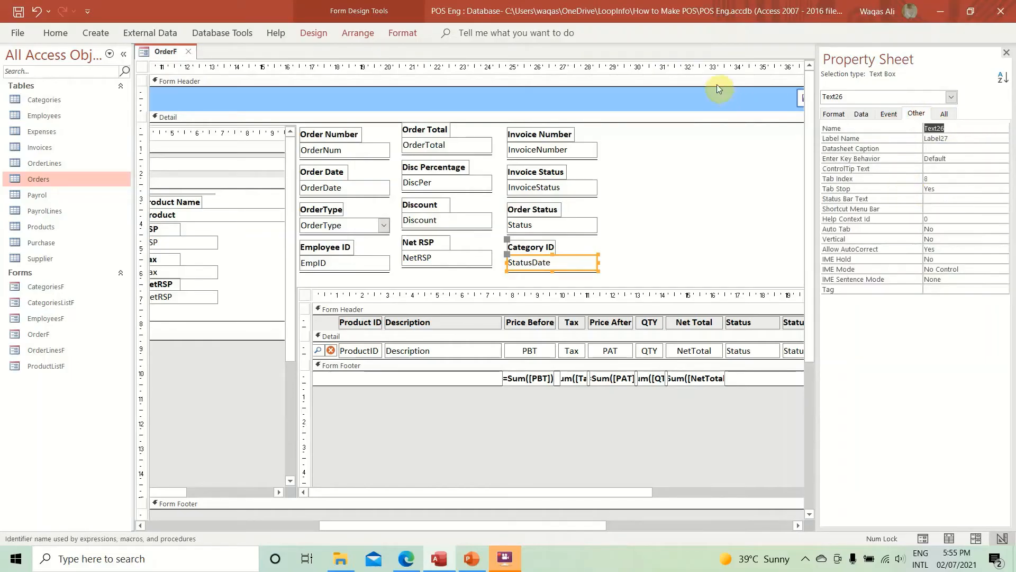
# - Change the Category ID label above the StatusDate text box to Status Date
pyautogui.click(528, 247)
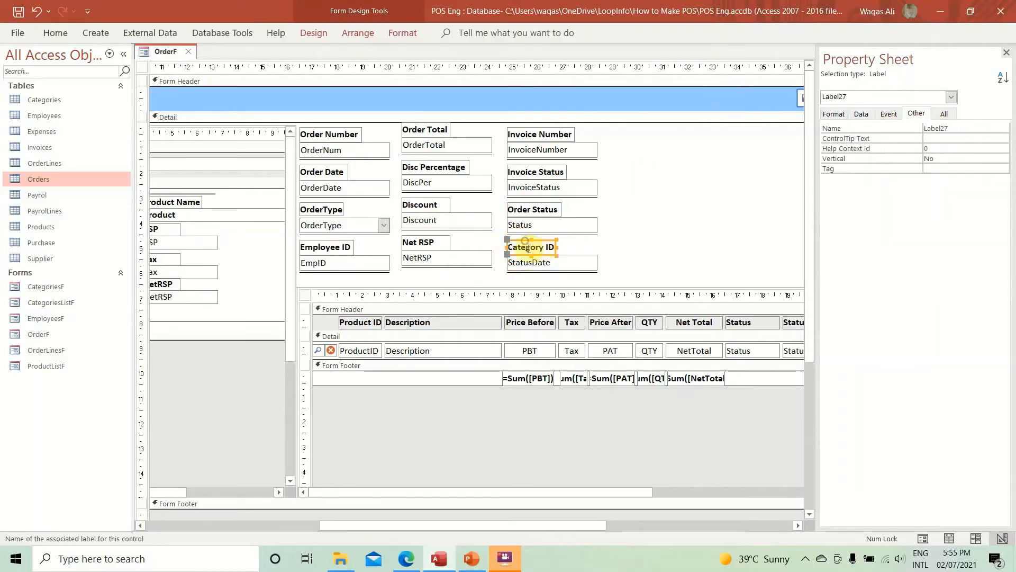
pyautogui.moveTo(513, 247); pyautogui.dragTo(641, 244)
pyautogui.press('BackSpace')
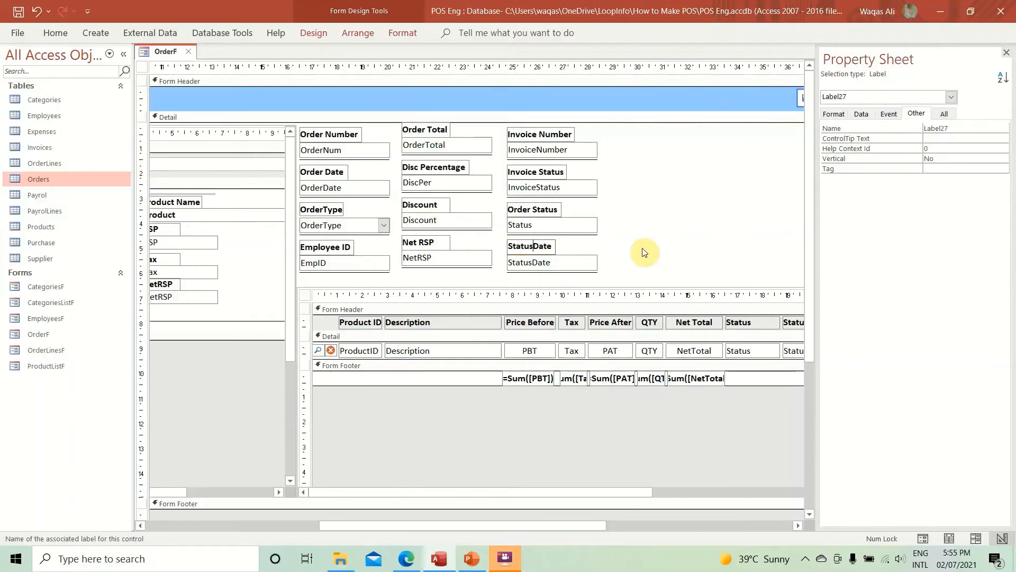
pyautogui.press('Return')
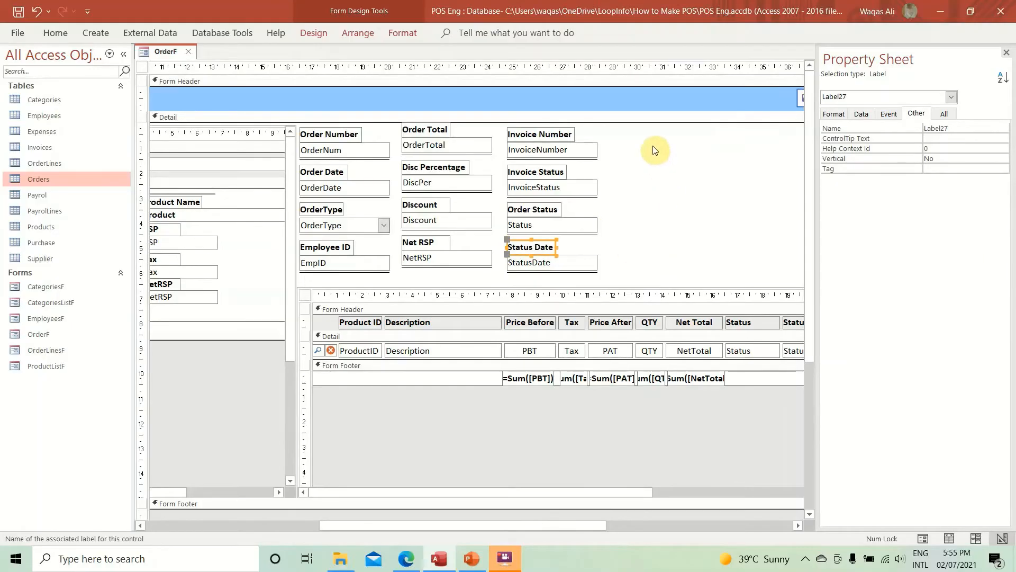
# - Move the Order Total and Invoice Number columns of fields together rightward, leaving free space beside the Order Number column
pyautogui.moveTo(587, 525)
pyautogui.mouseDown()
pyautogui.moveTo(688, 523)
pyautogui.moveTo(570, 527)
pyautogui.mouseUp()
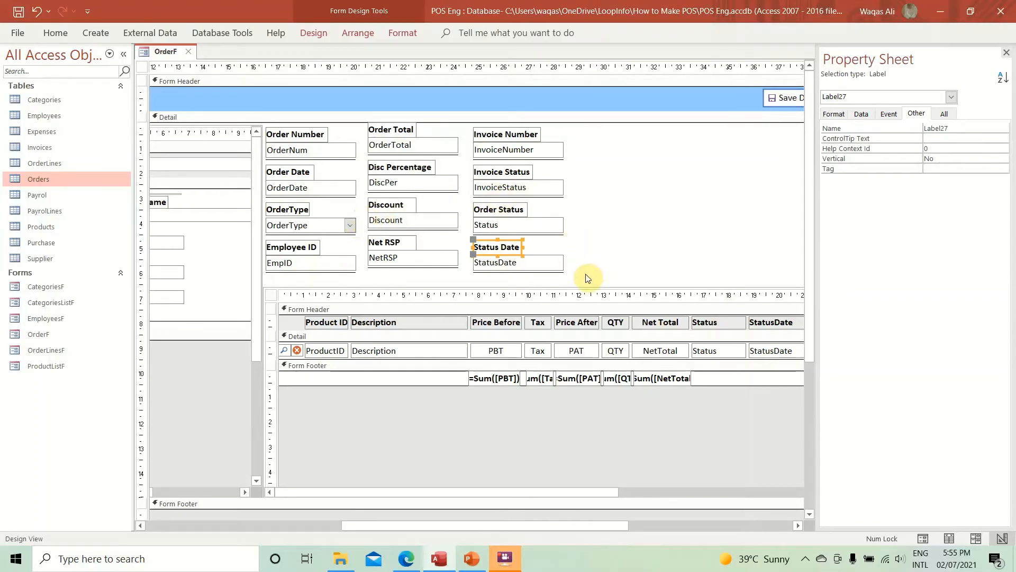
pyautogui.moveTo(584, 276); pyautogui.dragTo(393, 131)
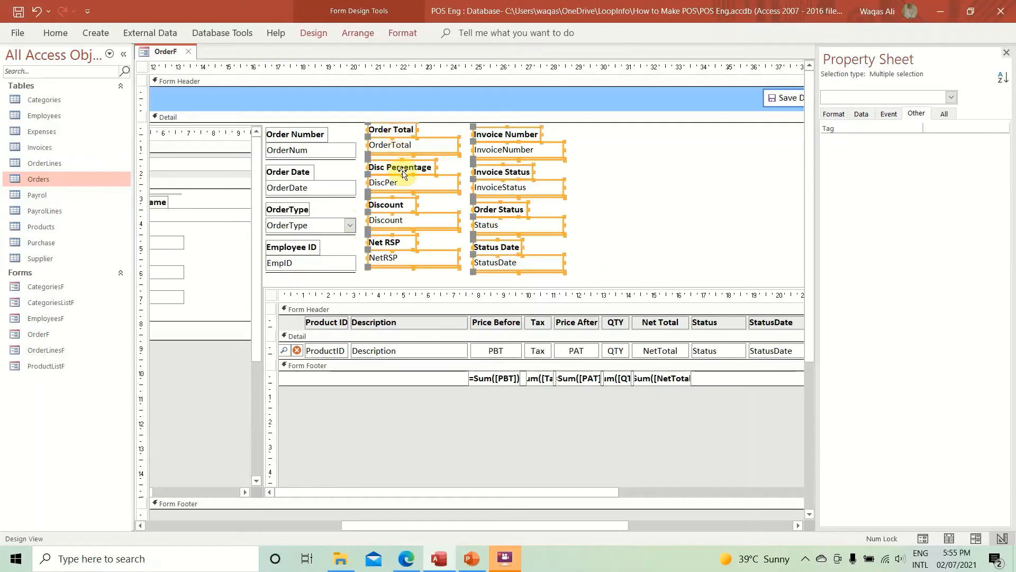
pyautogui.moveTo(403, 173); pyautogui.dragTo(632, 182)
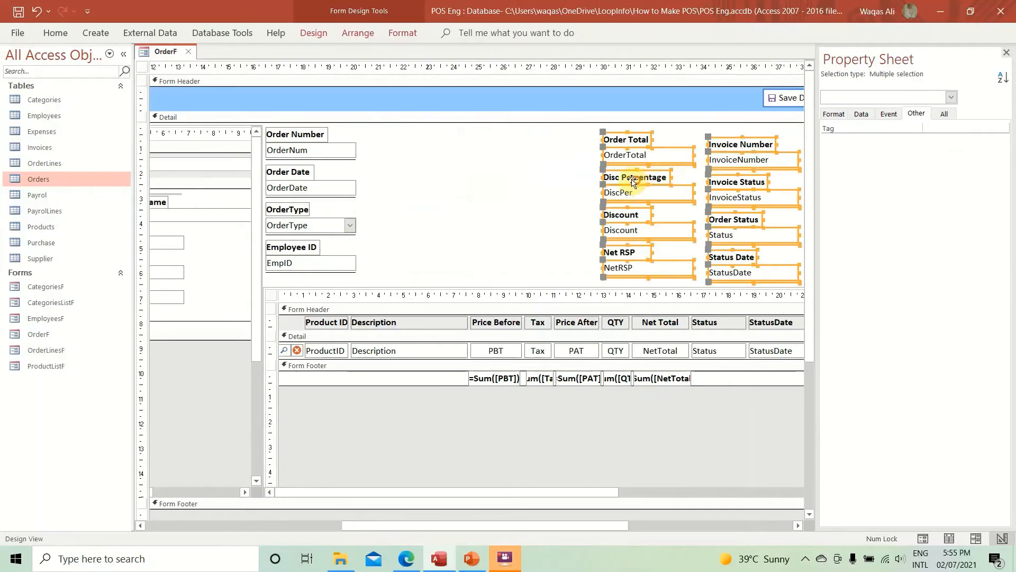
# - Line up the Order Date and OrderType fields beside Order Number in the top row, narrowing the OrderDate text box
pyautogui.moveTo(355, 171); pyautogui.dragTo(302, 195)
pyautogui.moveTo(307, 189); pyautogui.dragTo(545, 144)
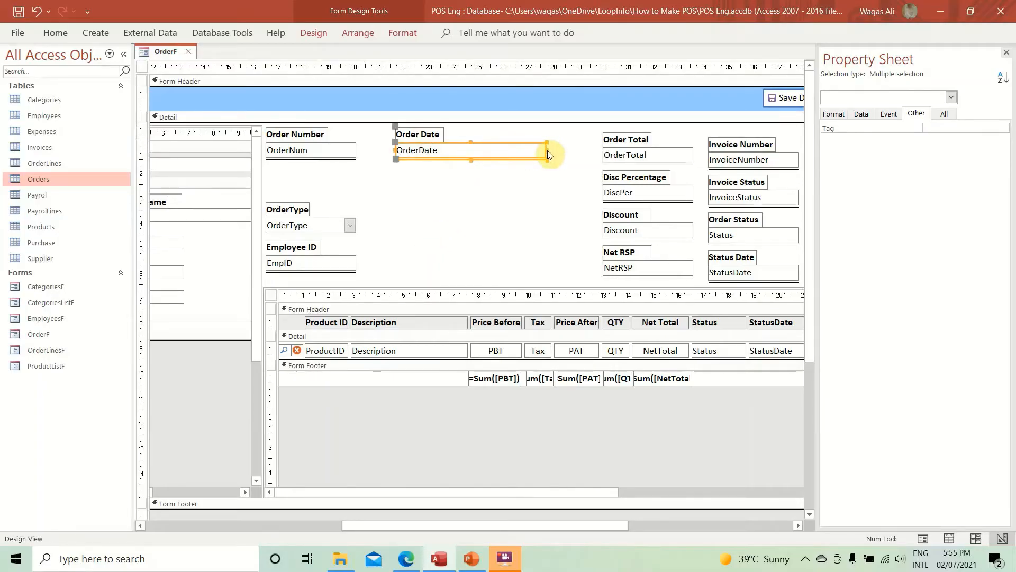
pyautogui.moveTo(546, 149); pyautogui.dragTo(509, 148)
pyautogui.moveTo(350, 200); pyautogui.dragTo(571, 154)
# - Move Order Total and Invoice Number out of the top row and place the Employee ID field beside OrderType
pyautogui.moveTo(685, 135); pyautogui.dragTo(474, 258)
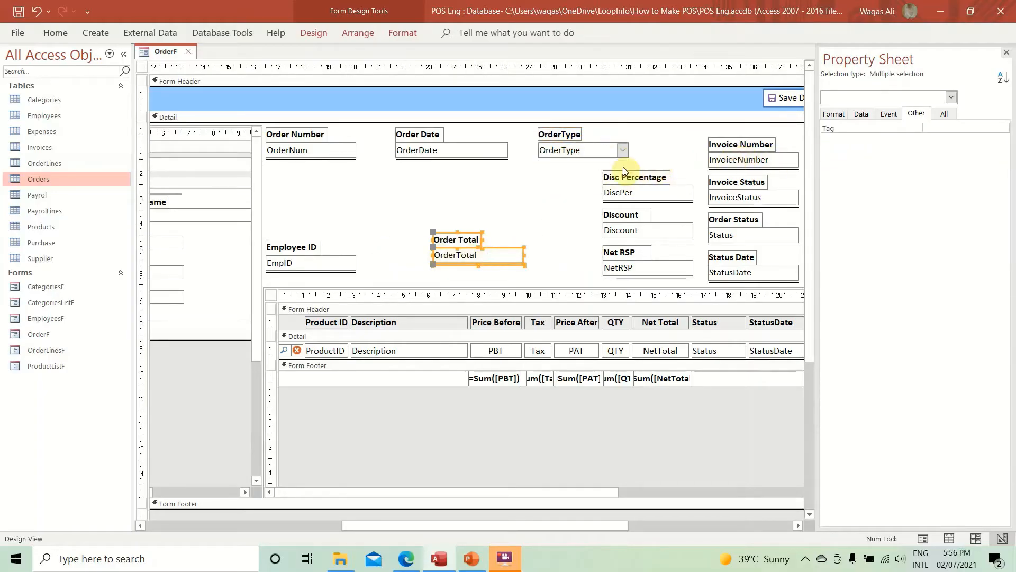
pyautogui.moveTo(701, 140); pyautogui.dragTo(747, 153)
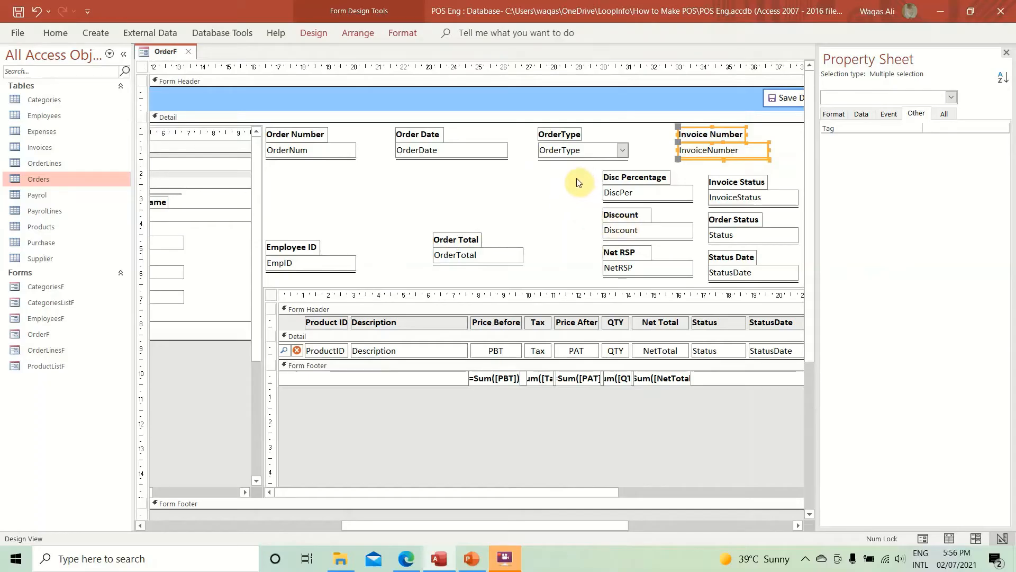
pyautogui.moveTo(581, 173); pyautogui.dragTo(638, 205)
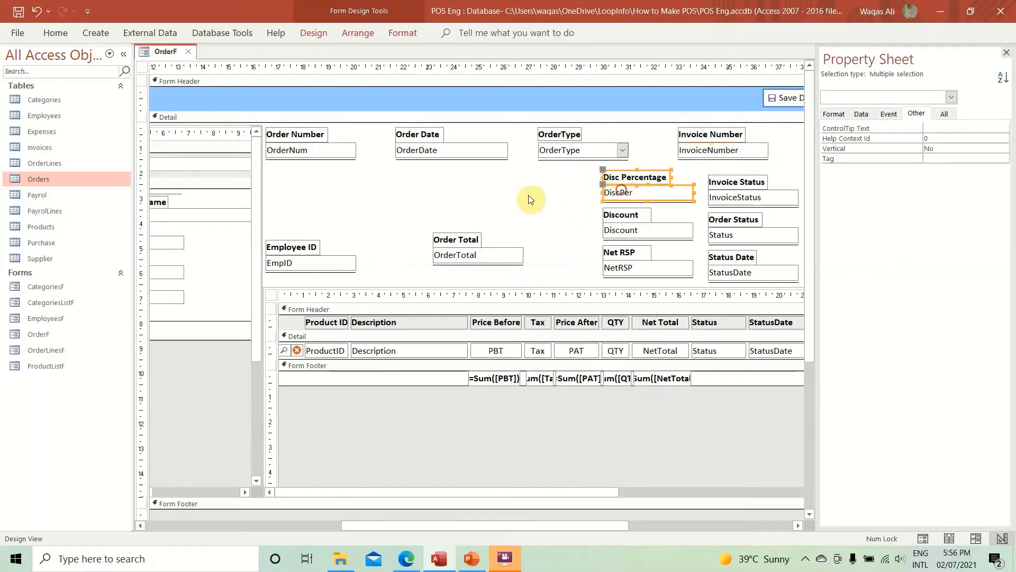
pyautogui.moveTo(528, 194); pyautogui.dragTo(472, 257)
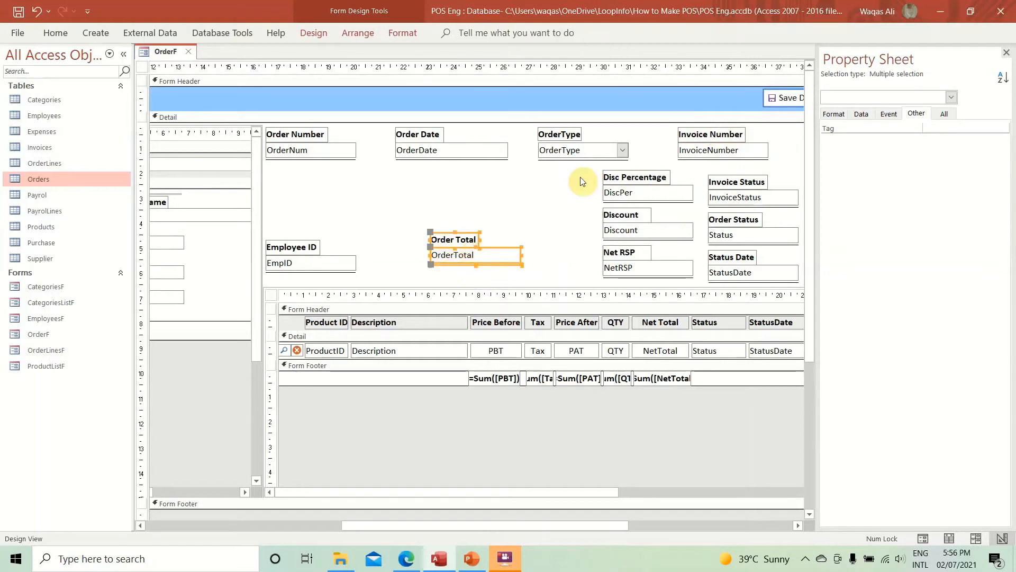
pyautogui.moveTo(756, 127); pyautogui.dragTo(522, 206)
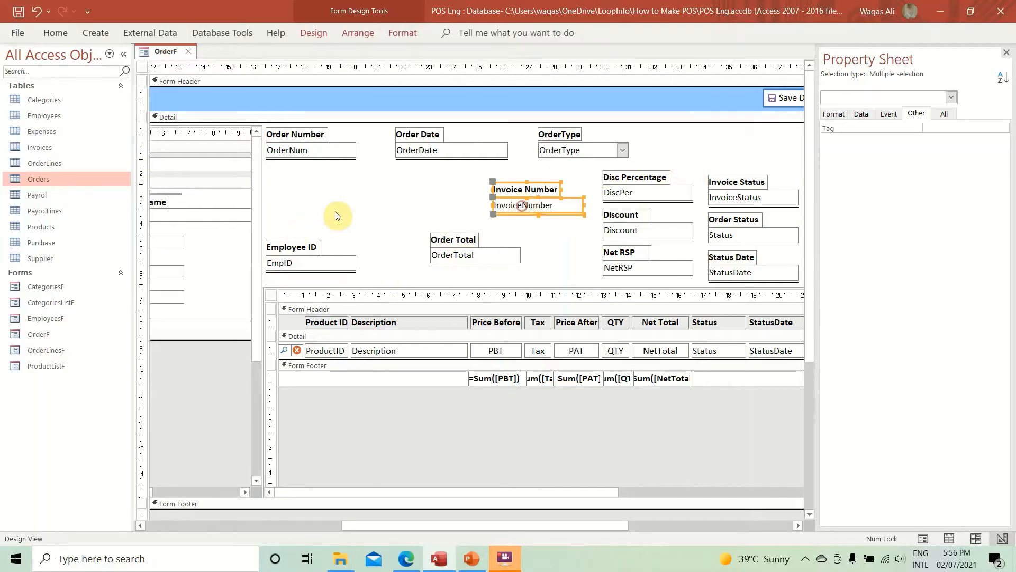
pyautogui.moveTo(337, 215); pyautogui.dragTo(680, 153)
# - Place the Order Total field beneath Order Number and move the Invoice Number field to the end of the top row
pyautogui.moveTo(438, 205); pyautogui.dragTo(307, 206)
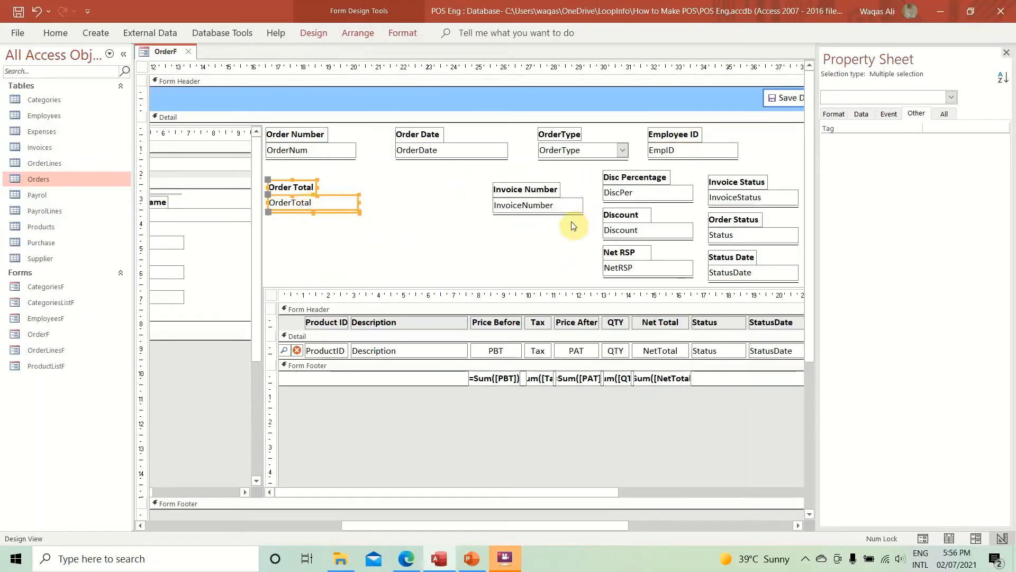
pyautogui.click(531, 199)
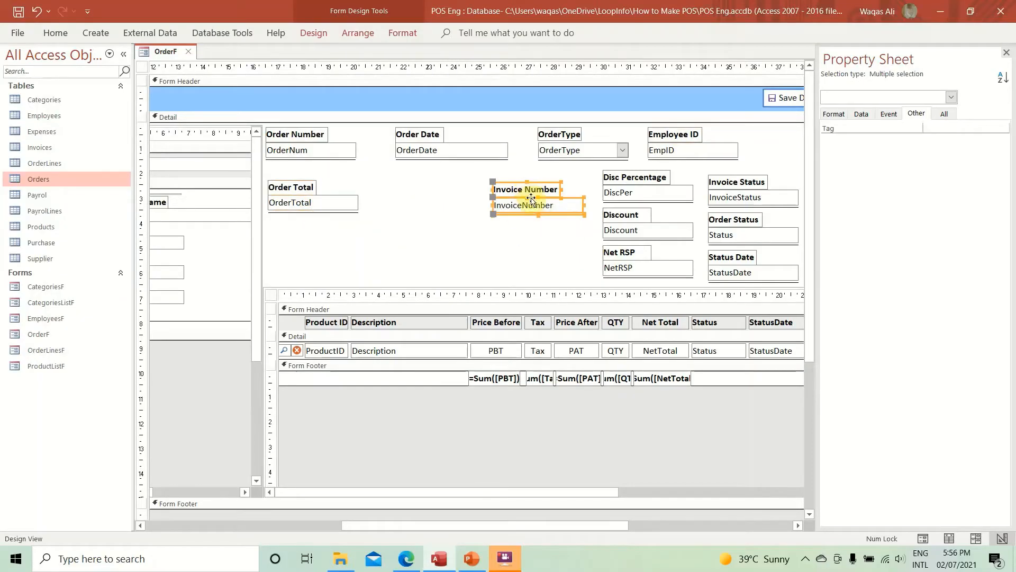
pyautogui.moveTo(532, 206); pyautogui.dragTo(745, 154)
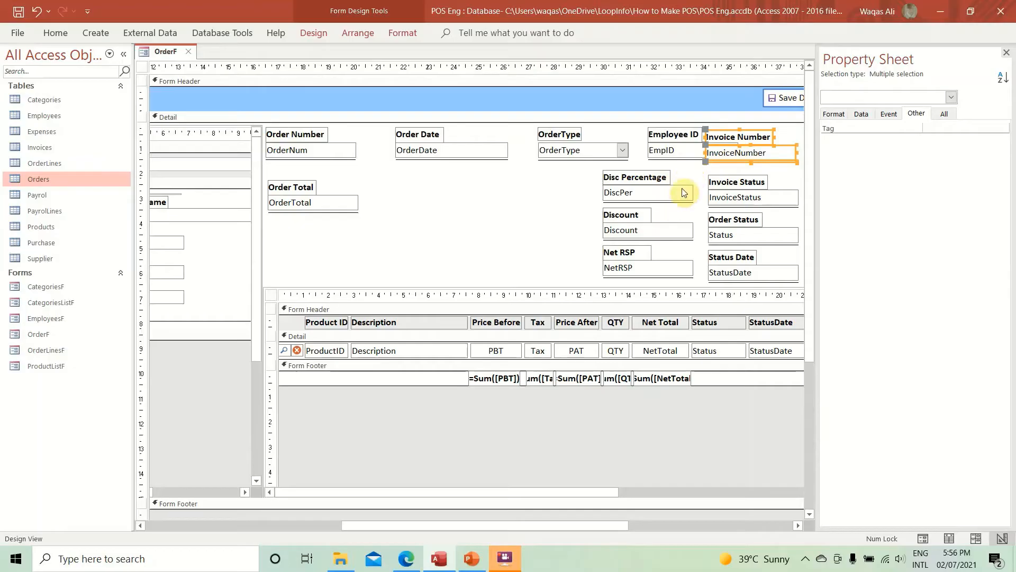
# - Arrange the Disc Percentage, Discount and Net RSP fields in a second row after Order Total, leaving a gap before Net RSP
pyautogui.moveTo(686, 176); pyautogui.dragTo(647, 200)
pyautogui.moveTo(647, 200); pyautogui.dragTo(407, 200)
pyautogui.moveTo(657, 203); pyautogui.dragTo(488, 208)
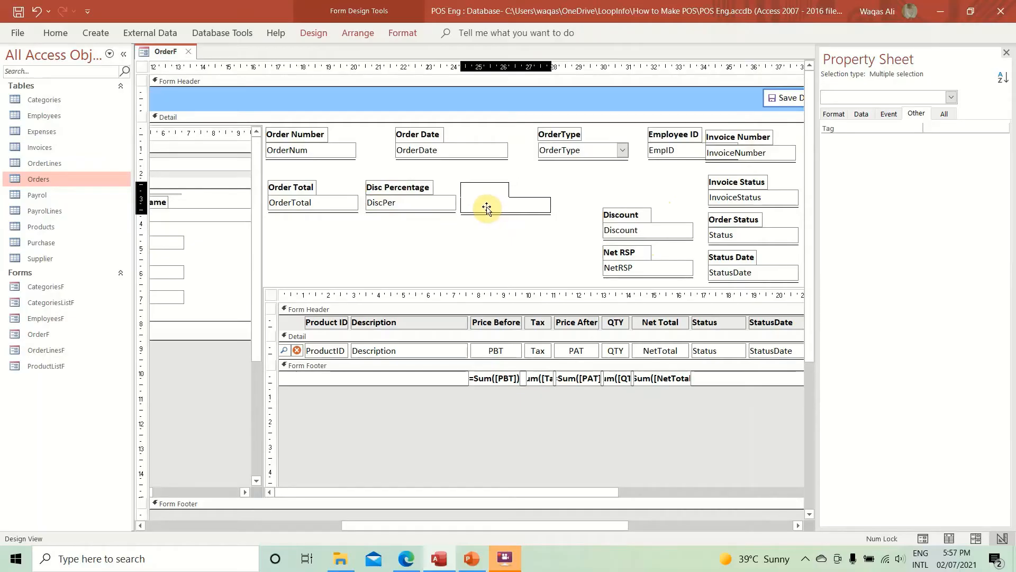
pyautogui.moveTo(487, 206); pyautogui.dragTo(487, 207)
pyautogui.moveTo(603, 242); pyautogui.dragTo(587, 210)
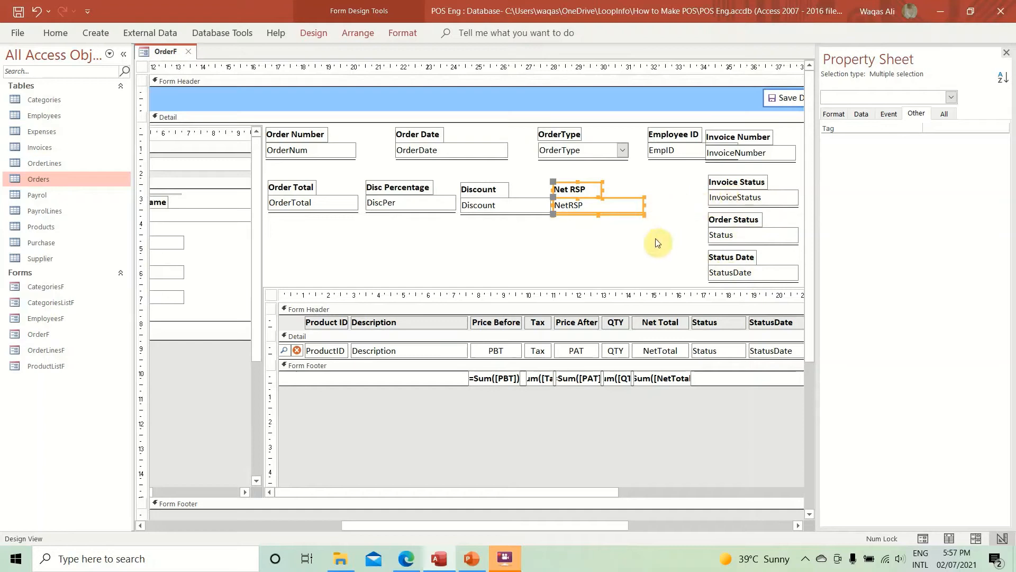
pyautogui.press('Right')
pyautogui.press('Right')
pyautogui.press('Right')
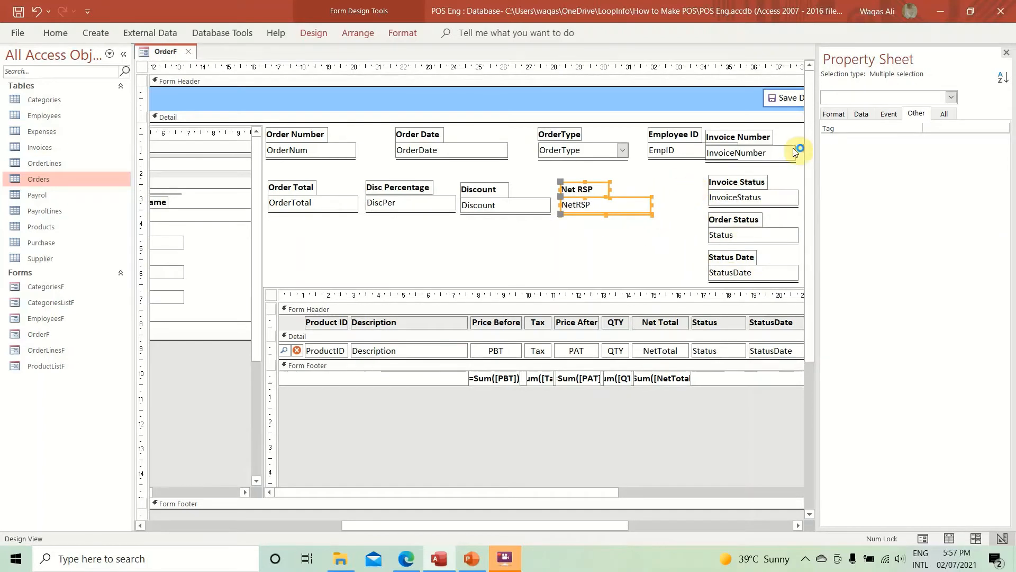
# - Shift the Invoice Number field downward, clear of the Employee ID field
pyautogui.moveTo(798, 167); pyautogui.dragTo(772, 136)
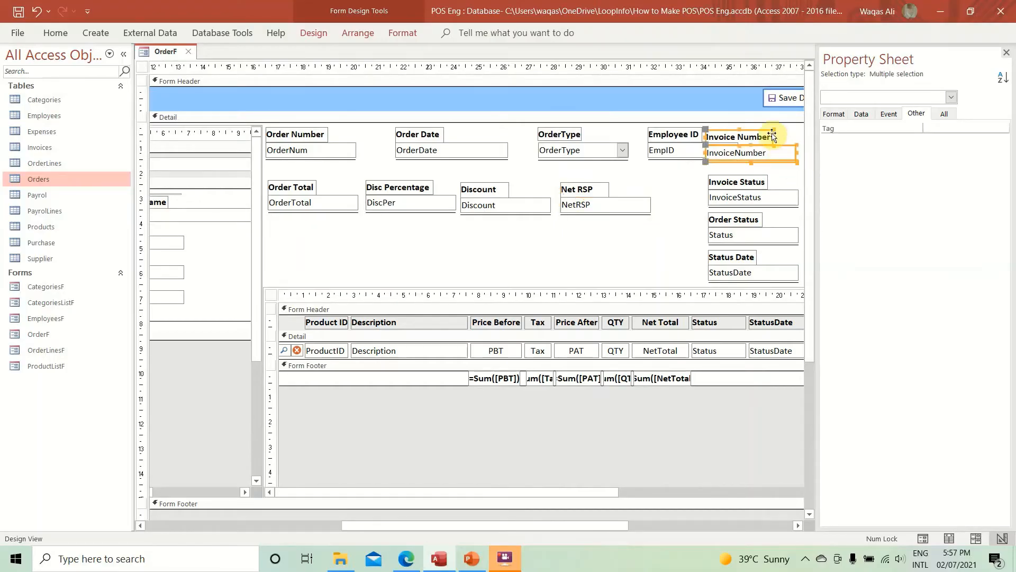
pyautogui.press('Down')
pyautogui.press('Down')
pyautogui.press('Down')
pyautogui.press('Down')
pyautogui.press('Down')
pyautogui.press('Down')
pyautogui.press('Down')
pyautogui.press('Down')
pyautogui.press('Down')
pyautogui.press('Down')
pyautogui.press('Down')
pyautogui.press('Down')
pyautogui.press('Down')
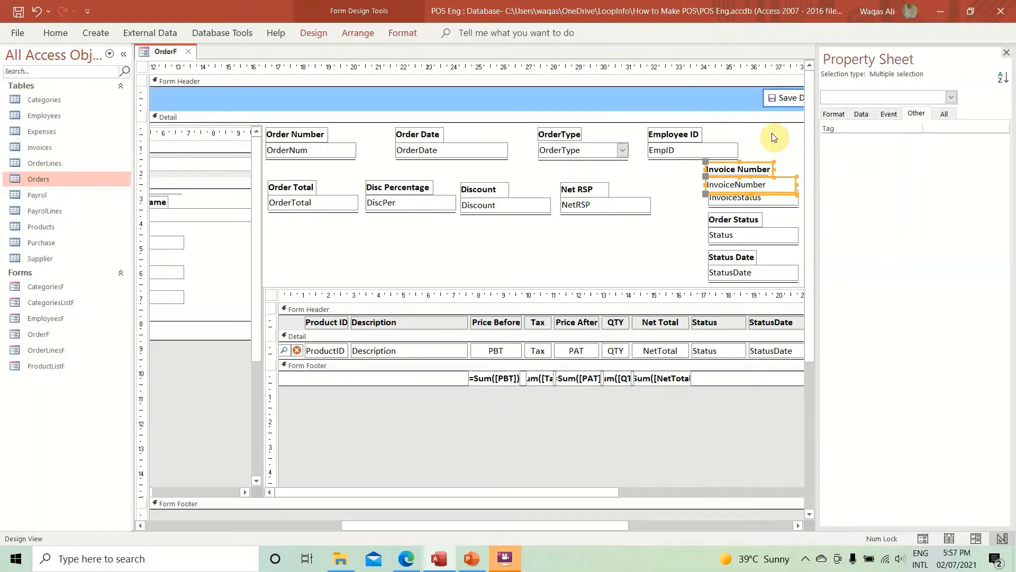
# - Place the Order Status and Status Date fields side by side in a third row beneath Order Total and Disc Percentage
pyautogui.moveTo(683, 255); pyautogui.dragTo(769, 284)
pyautogui.moveTo(695, 217); pyautogui.dragTo(335, 253)
pyautogui.moveTo(710, 237); pyautogui.dragTo(409, 253)
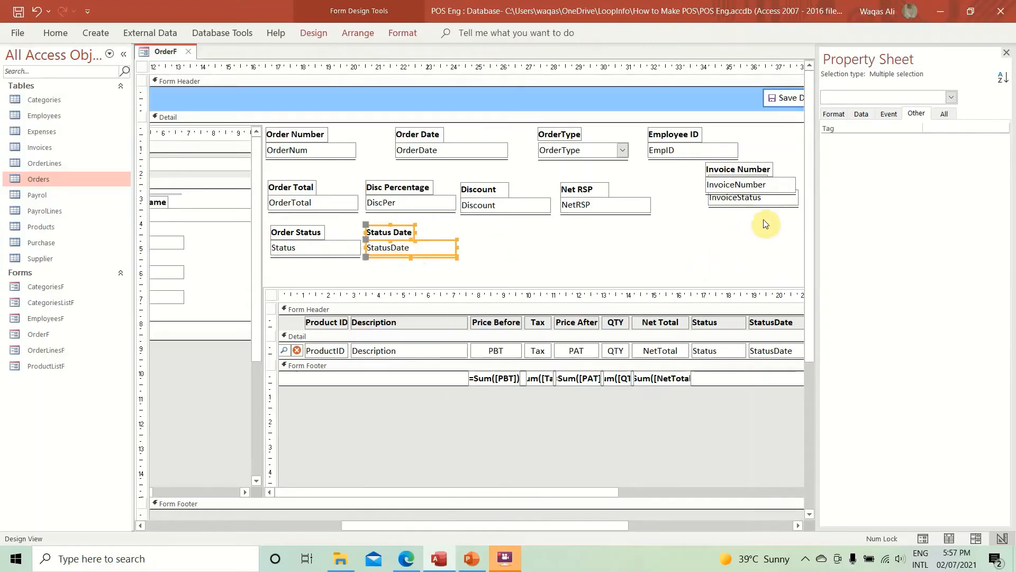
# - Shift the Order Date, OrderType and Employee ID fields leftward to tighten the spacing of the top row
pyautogui.moveTo(467, 128); pyautogui.dragTo(398, 153)
pyautogui.click(571, 150)
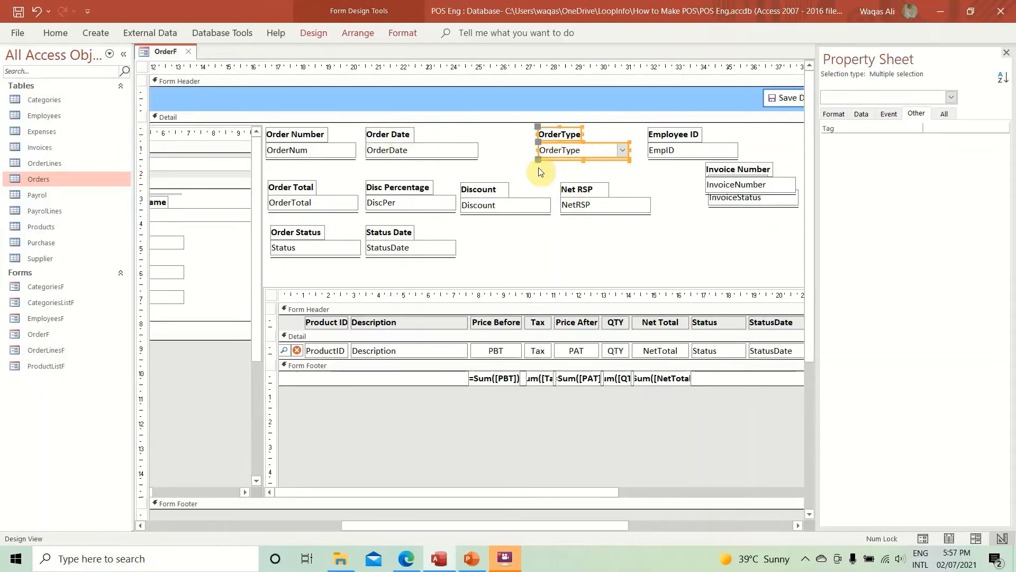
pyautogui.moveTo(571, 151); pyautogui.dragTo(520, 152)
pyautogui.moveTo(519, 154); pyautogui.dragTo(517, 153)
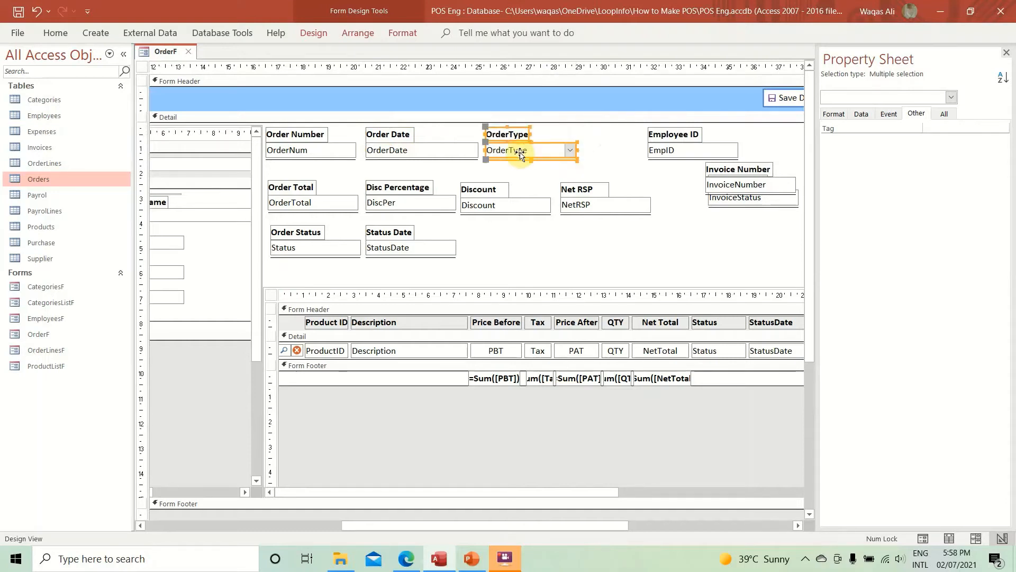
pyautogui.click(672, 155)
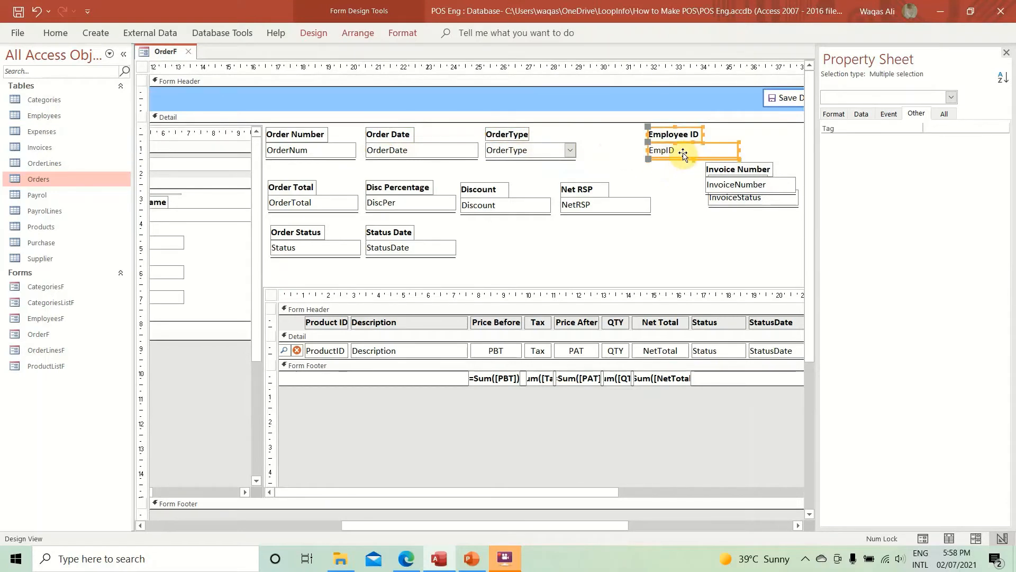
pyautogui.moveTo(681, 155); pyautogui.dragTo(625, 156)
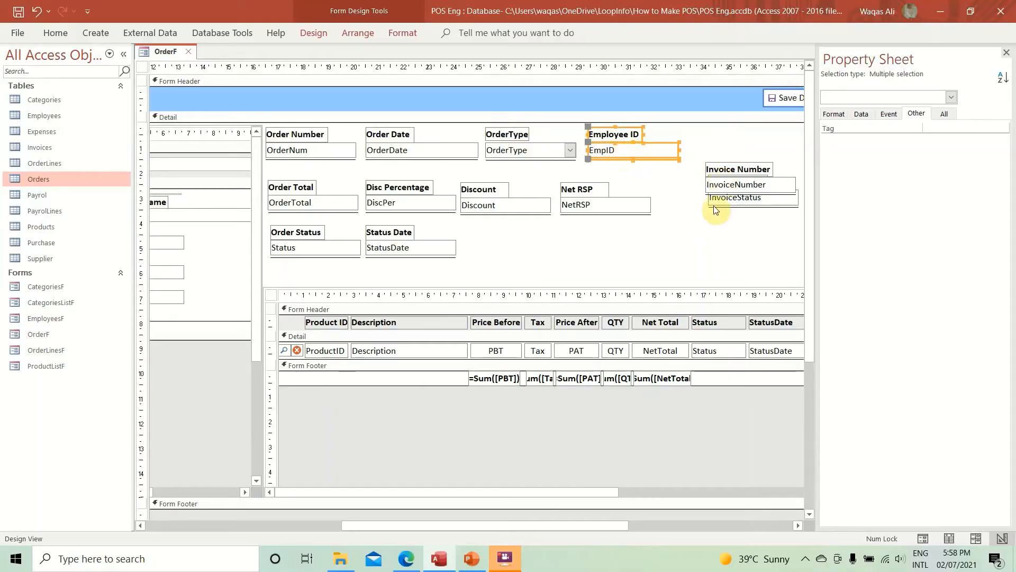
# - Move the Invoice Number label and text box back into the top row after Employee ID
pyautogui.click(731, 263)
pyautogui.moveTo(706, 147); pyautogui.dragTo(757, 133)
pyautogui.click(769, 221)
# - Align the underline beneath the InvoiceNumber text box and level its label and text box with the rest of the top row
pyautogui.moveTo(778, 197); pyautogui.dragTo(752, 159)
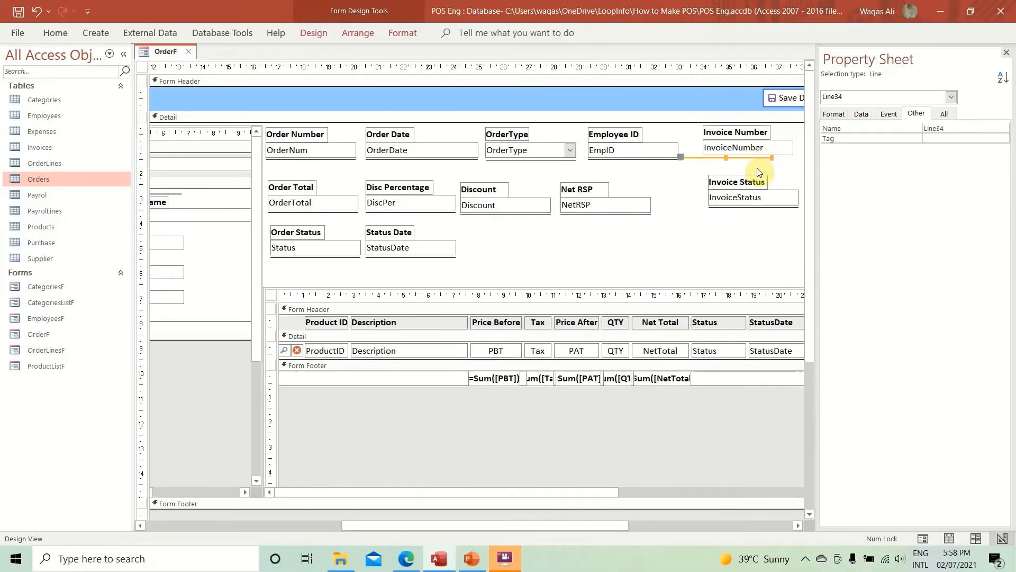
pyautogui.press('Down')
pyautogui.press('Right')
pyautogui.press('Right')
pyautogui.press('Right')
pyautogui.press('Right')
pyautogui.press('Right')
pyautogui.press('Right')
pyautogui.press('Right')
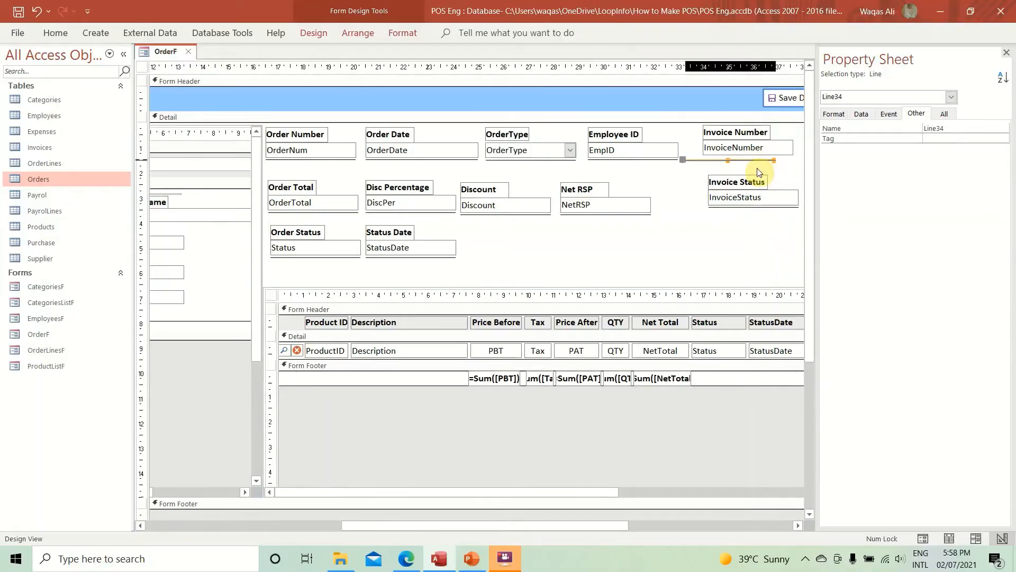
pyautogui.hotkey('ctrl', 'Right')
pyautogui.hotkey('ctrl', 'Right')
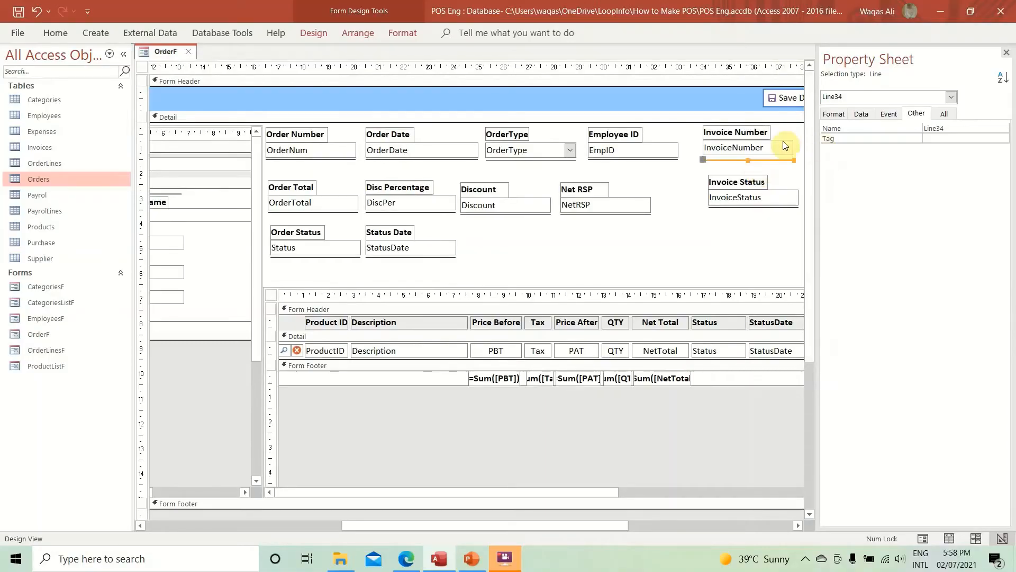
pyautogui.click(764, 143)
pyautogui.moveTo(765, 141); pyautogui.dragTo(764, 144)
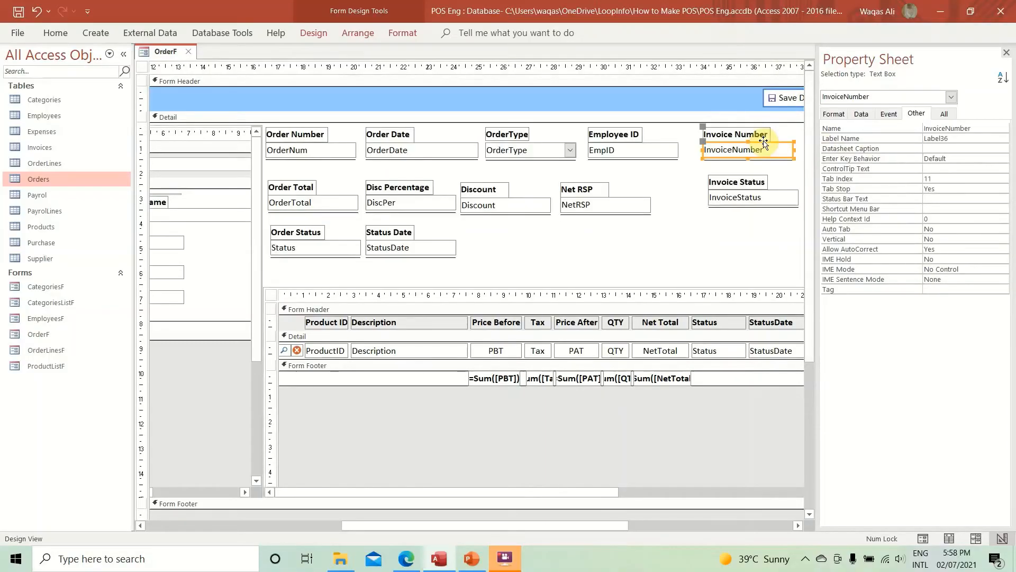
# - Nudge the Net RSP label, text box and underline slightly closer to the Discount field
pyautogui.click(652, 180)
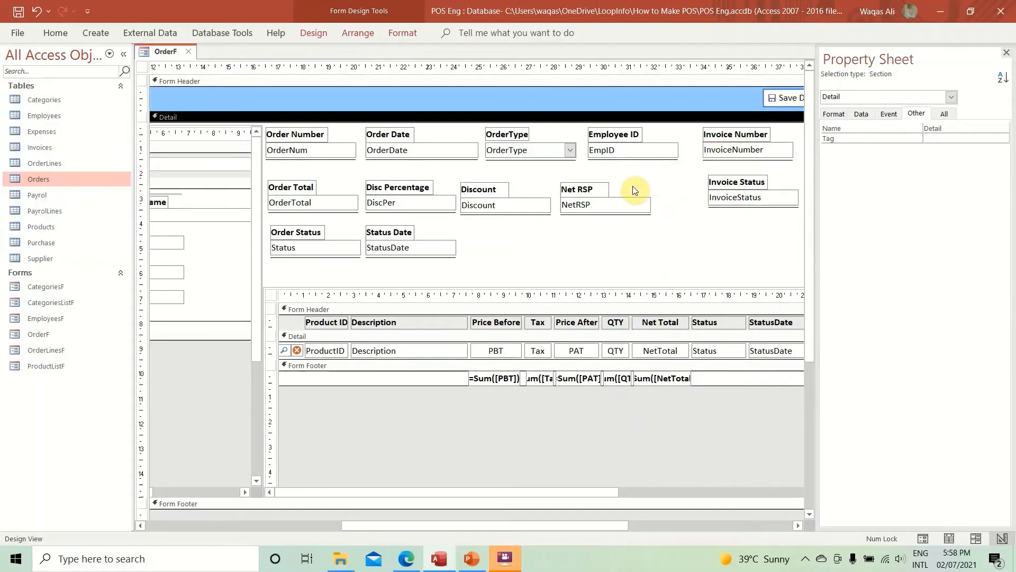
pyautogui.moveTo(637, 187); pyautogui.dragTo(587, 233)
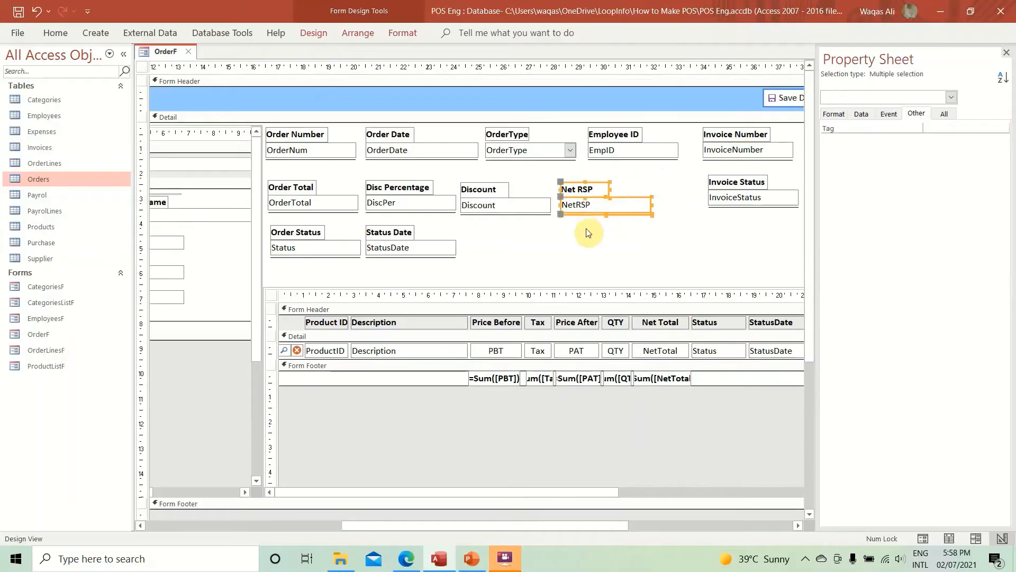
pyautogui.press('Left')
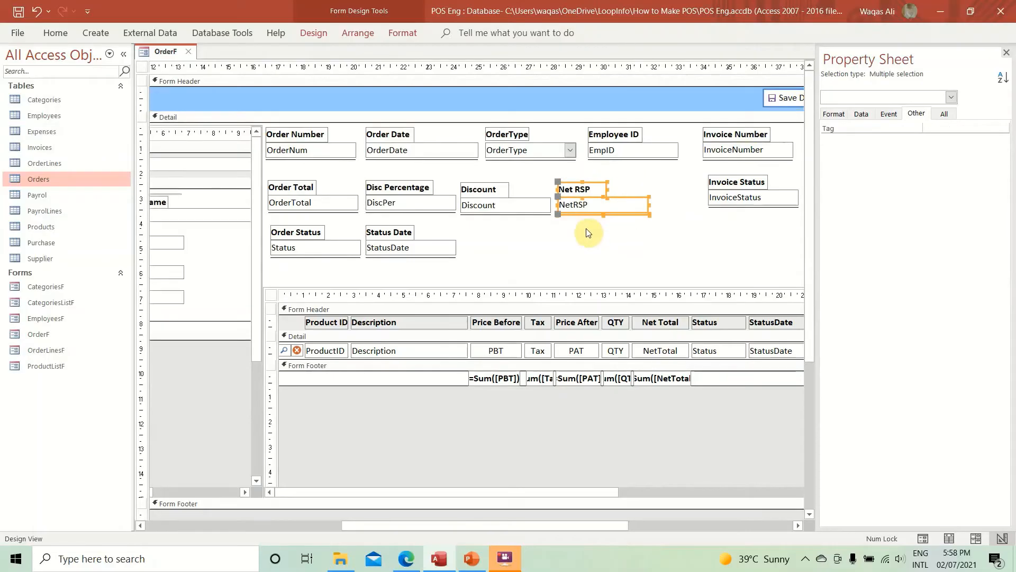
pyautogui.hotkey('shift', 'Left')
# - Move the Invoice Status field into the second row and align it directly beneath the Invoice Number field
pyautogui.moveTo(745, 234); pyautogui.dragTo(677, 209)
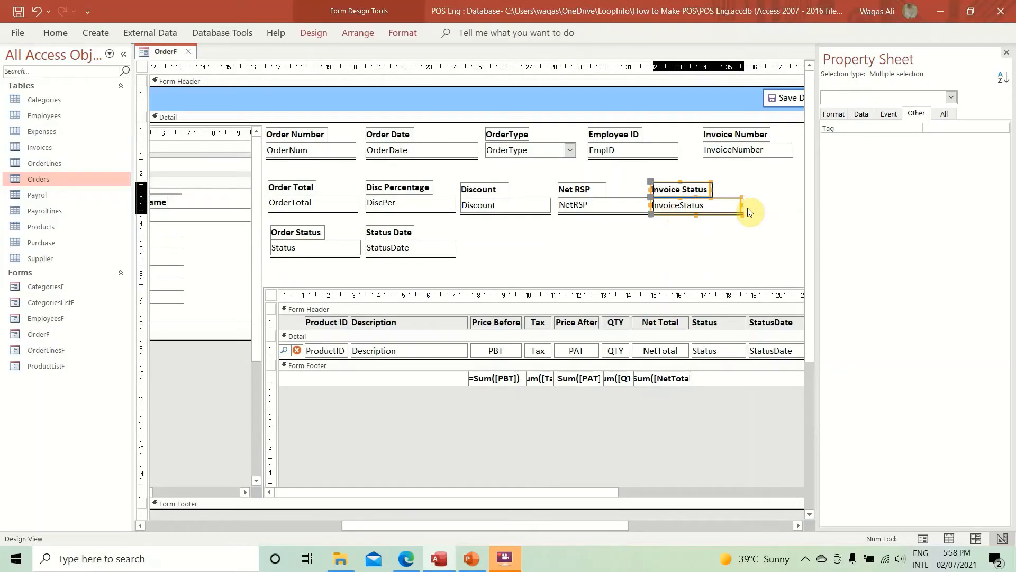
pyautogui.press('Right')
pyautogui.press('Right')
pyautogui.press('Right')
pyautogui.press('Right')
pyautogui.press('Right')
pyautogui.press('Right')
pyautogui.press('Right')
pyautogui.press('Right')
pyautogui.press('Right')
pyautogui.press('Right')
pyautogui.press('Right')
pyautogui.press('Right')
pyautogui.press('Right')
pyautogui.press('Right')
pyautogui.press('Right')
pyautogui.press('Right')
pyautogui.press('Right')
pyautogui.press('Right')
pyautogui.press('Right')
pyautogui.press('Right')
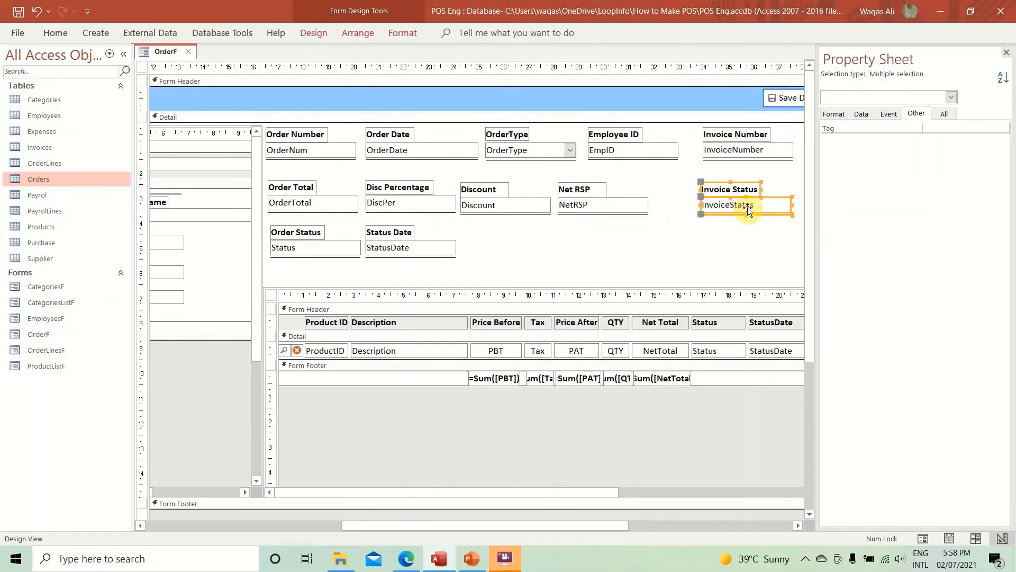
pyautogui.press('Right')
pyautogui.press('Right')
pyautogui.press('Right')
pyautogui.press('Left')
pyautogui.press('Left')
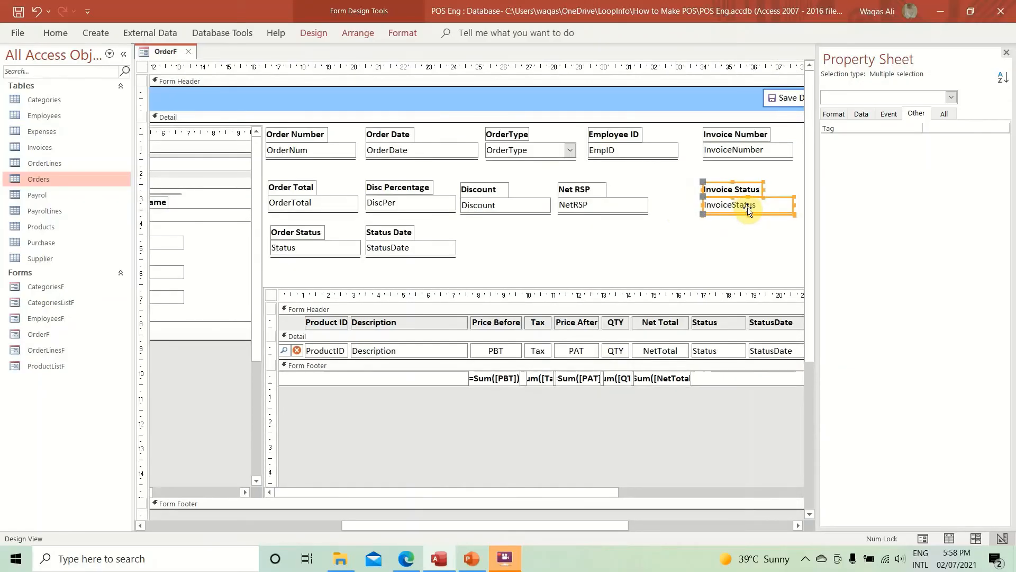
# - Move the second-row fields up closer to the top row, and bring the Order Status and Status Date fields up beneath them
pyautogui.moveTo(787, 185); pyautogui.dragTo(310, 197)
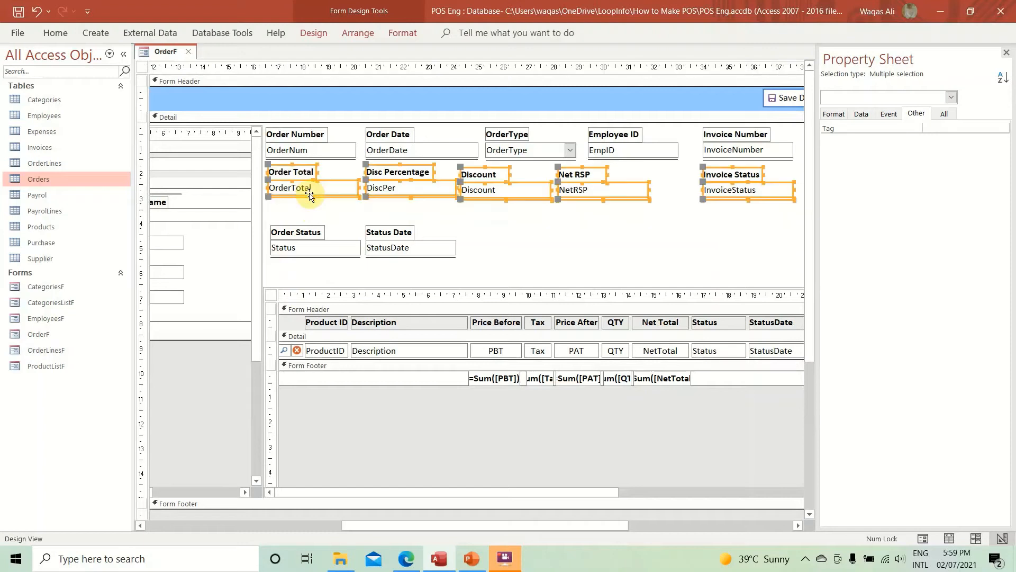
pyautogui.moveTo(458, 220); pyautogui.dragTo(284, 209)
pyautogui.click(535, 241)
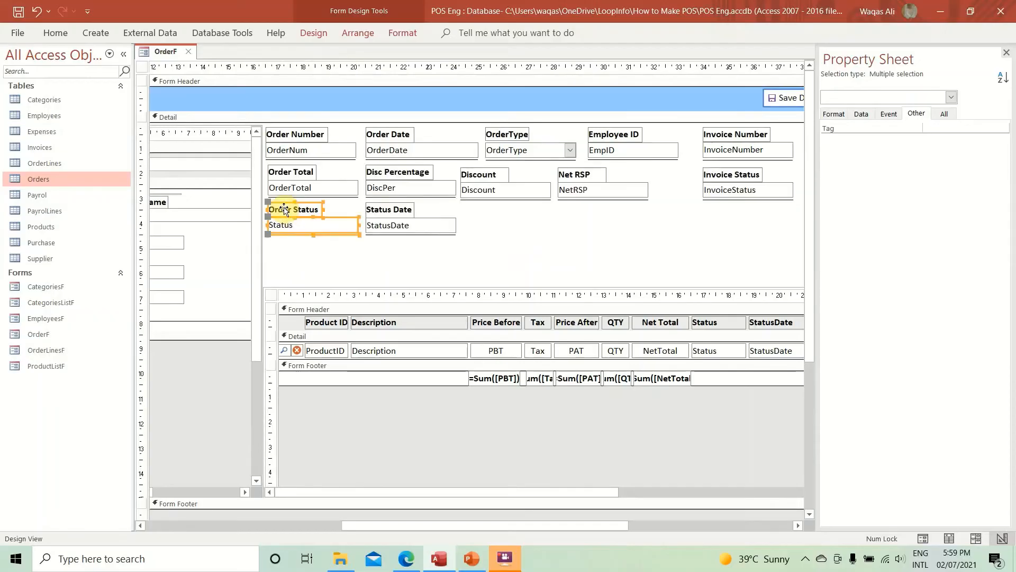
# - Extend the OrderLinesF subform upward to close most of the gap beneath the order fields
pyautogui.click(508, 259)
pyautogui.click(556, 291)
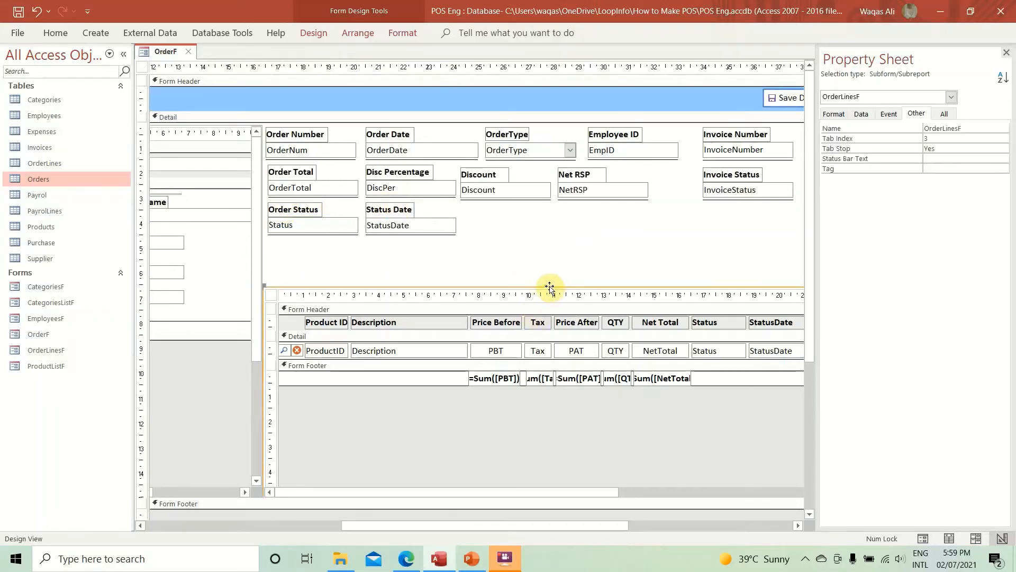
pyautogui.moveTo(544, 285); pyautogui.dragTo(547, 254)
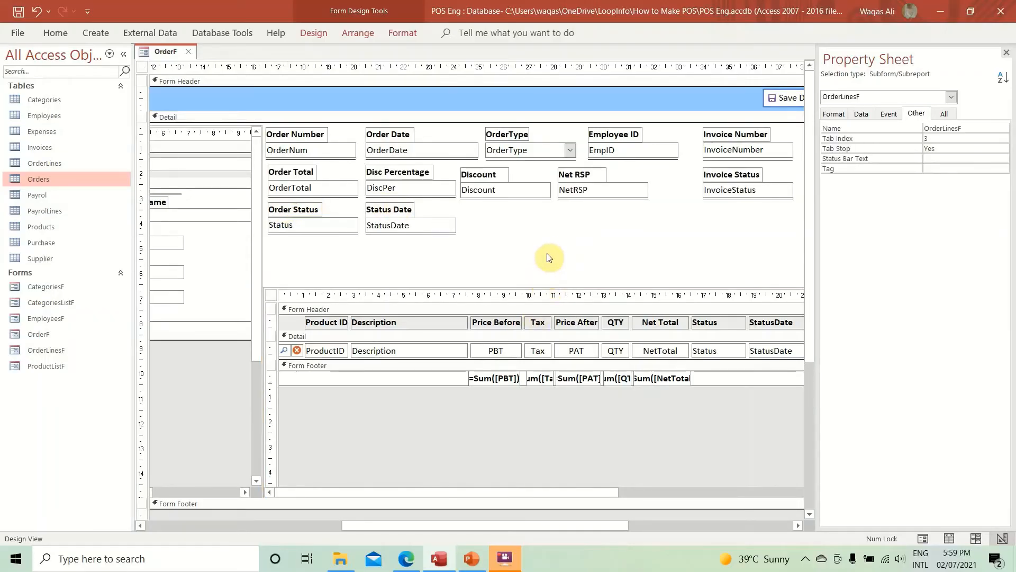
pyautogui.click(548, 258)
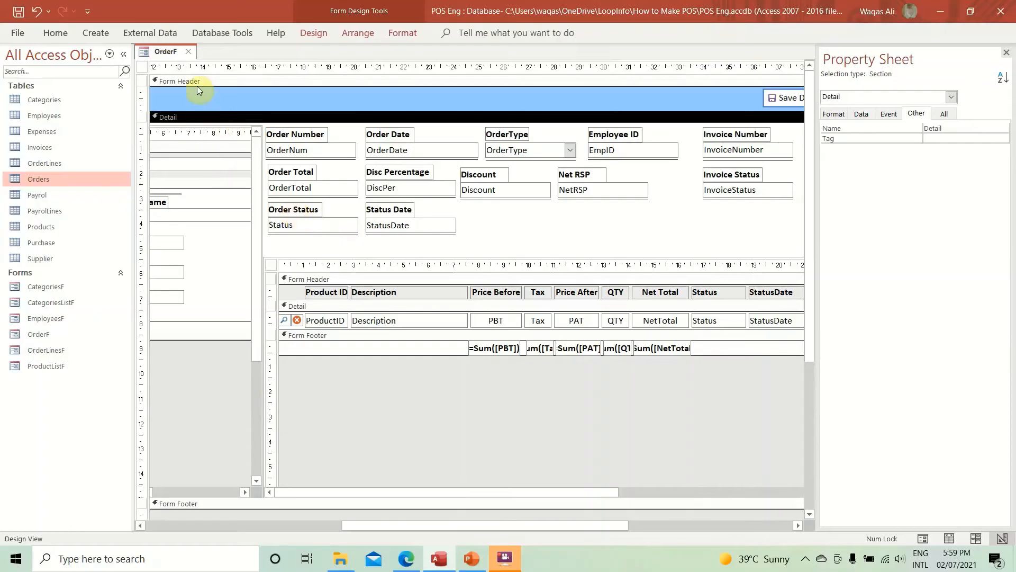
# - Preview the order form in Form View, check the OrderType choices and return to Design View
pyautogui.rightClick(158, 55)
pyautogui.click(214, 120)
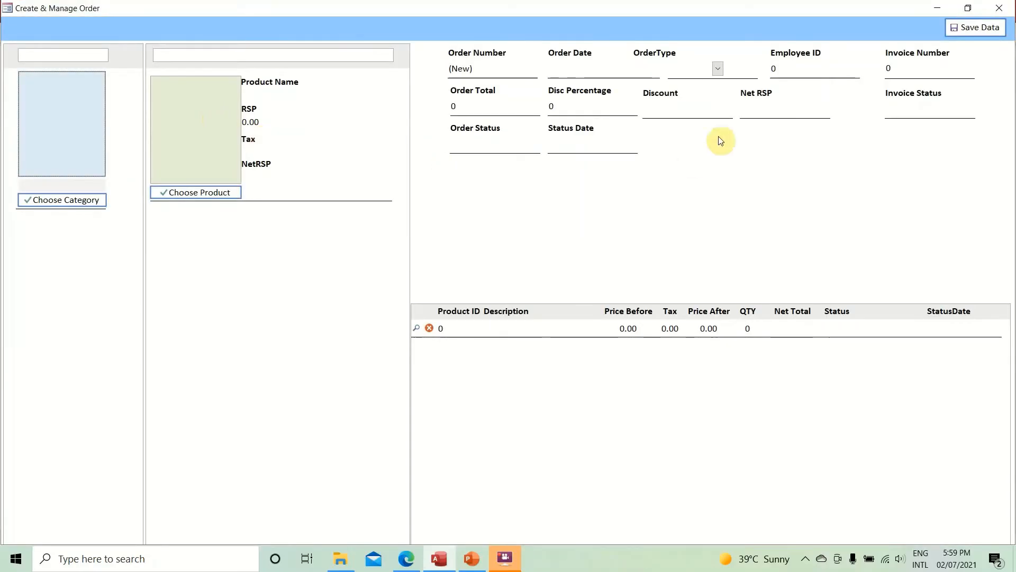
pyautogui.click(717, 69)
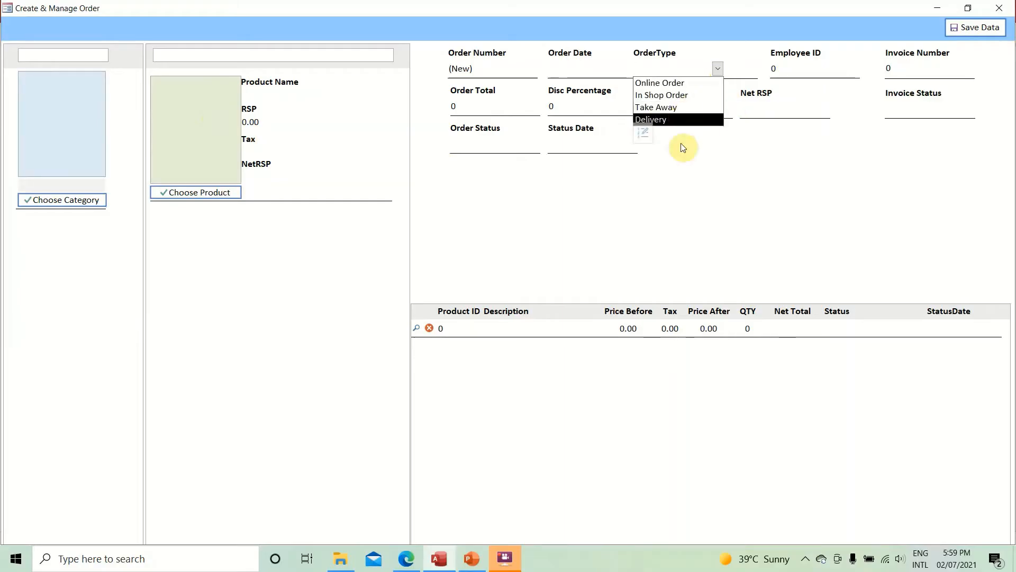
pyautogui.click(750, 191)
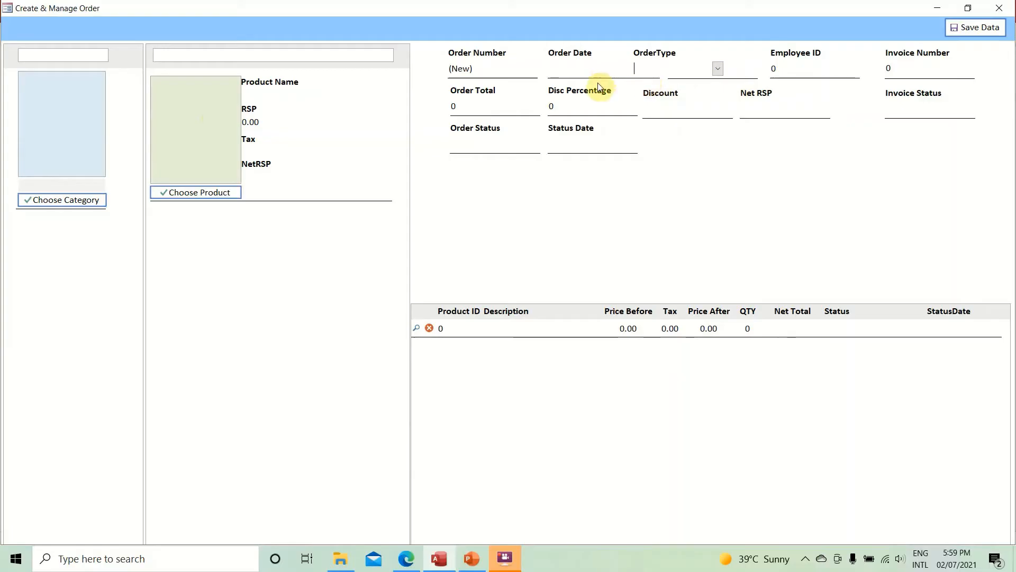
pyautogui.click(663, 84)
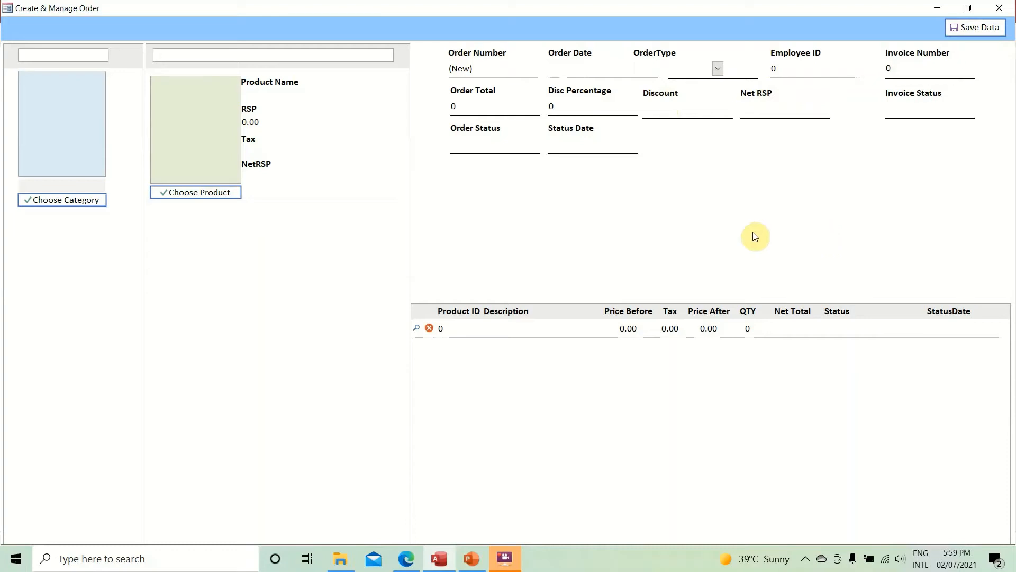
pyautogui.rightClick(665, 228)
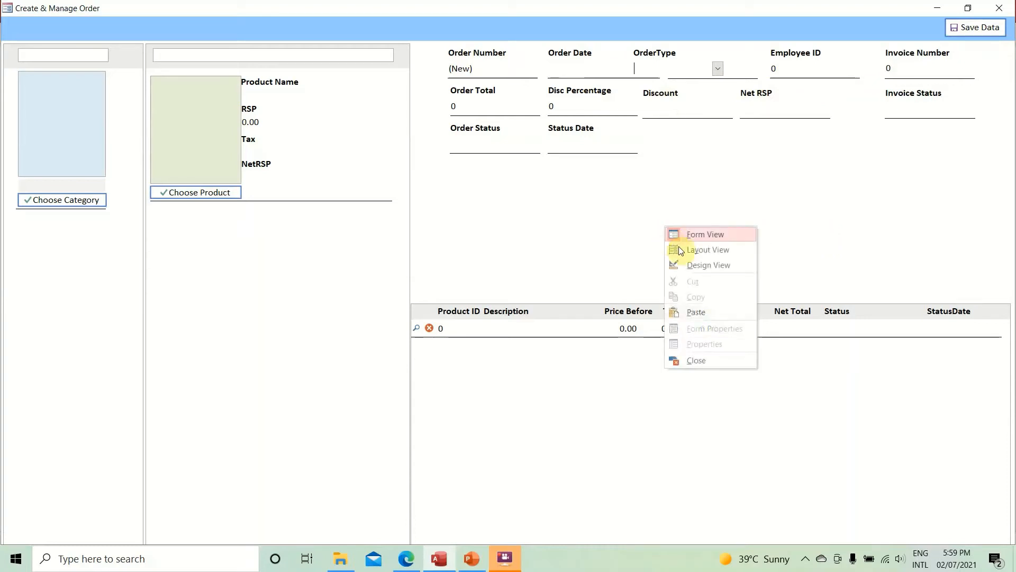
pyautogui.click(700, 264)
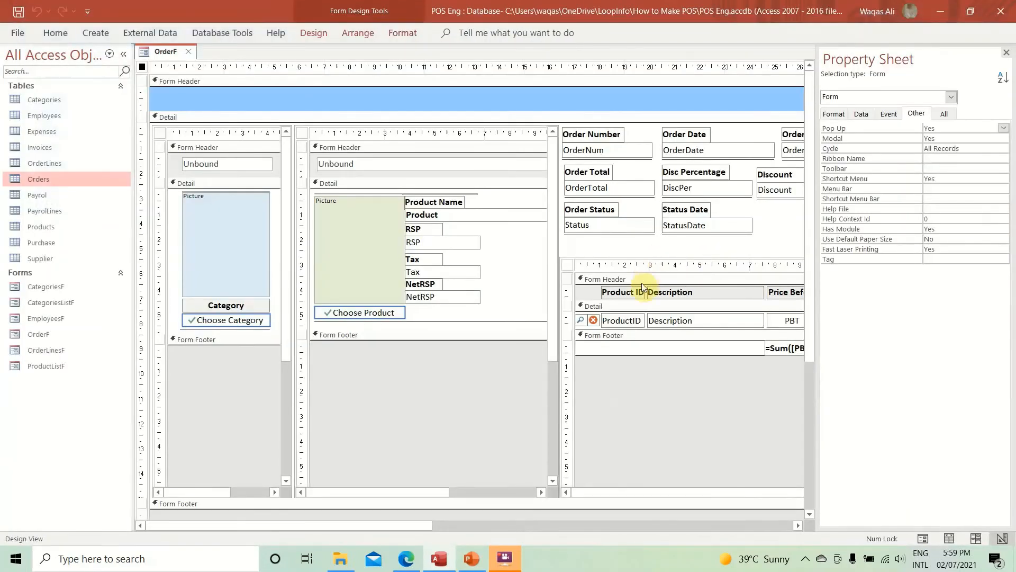
# - Compare the format properties, especially the Horizontal Anchor, of the underlines beneath the top-row fields
pyautogui.moveTo(420, 526); pyautogui.dragTo(575, 537)
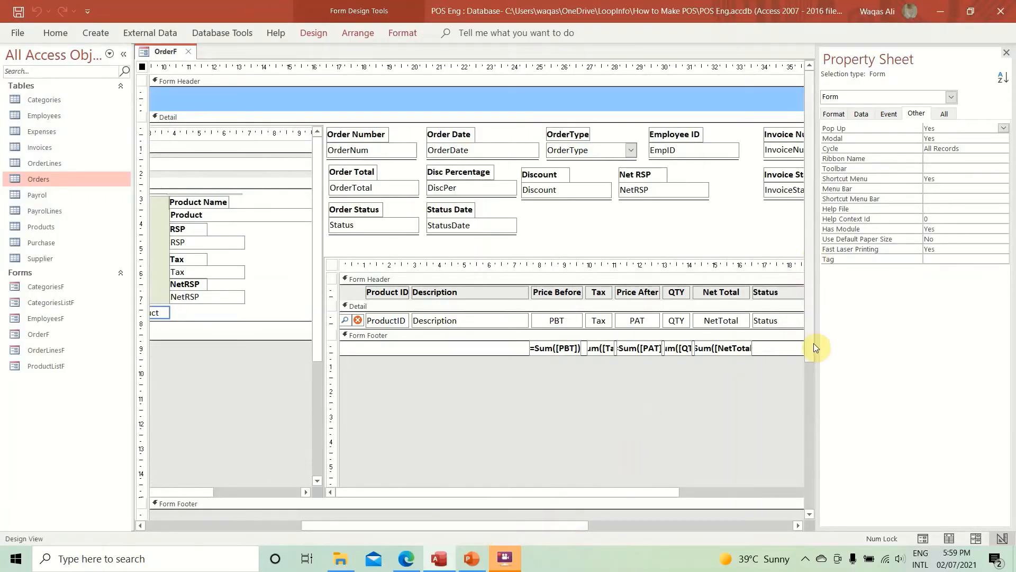
pyautogui.click(417, 160)
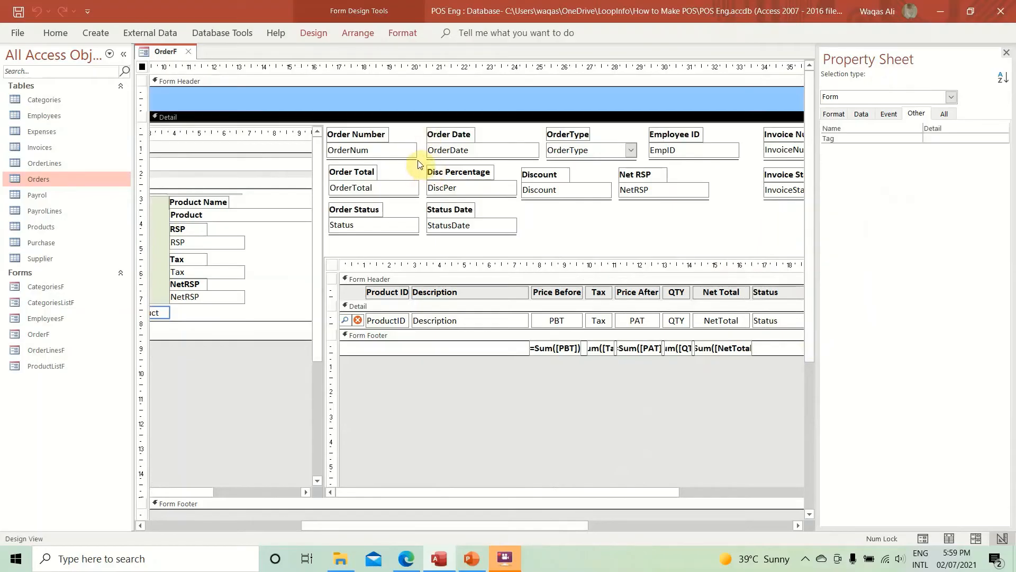
pyautogui.click(832, 115)
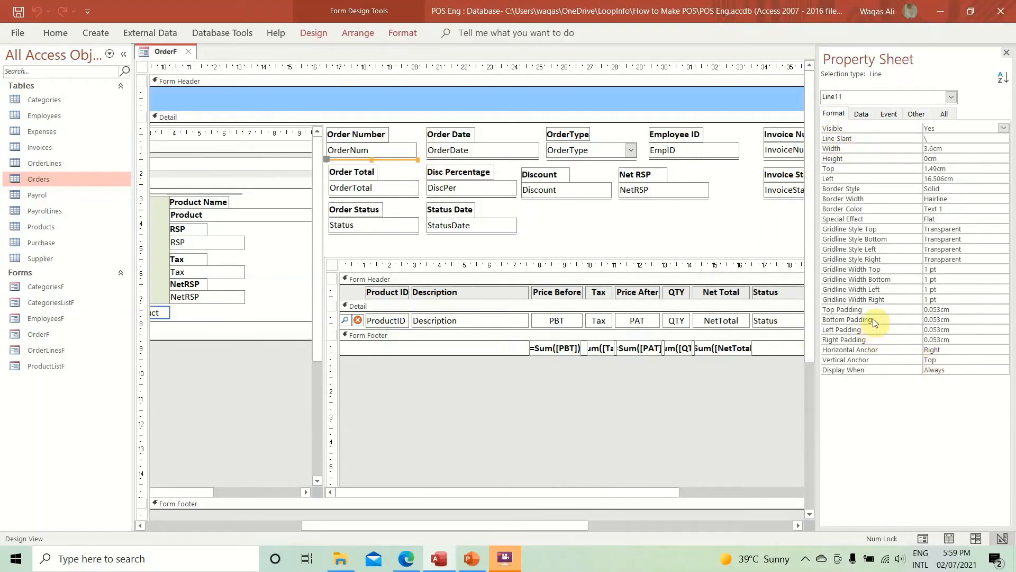
pyautogui.click(946, 351)
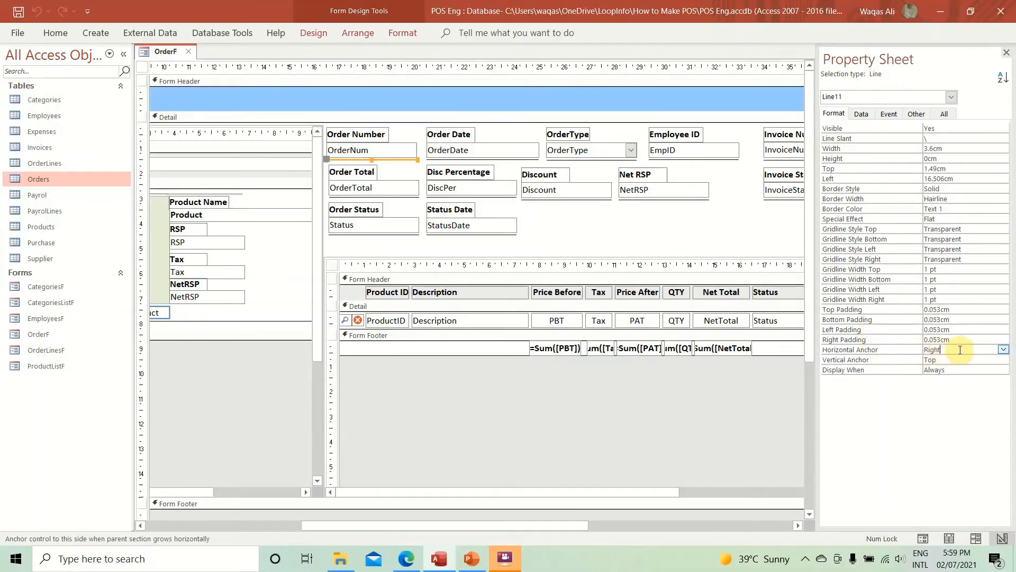
pyautogui.click(507, 159)
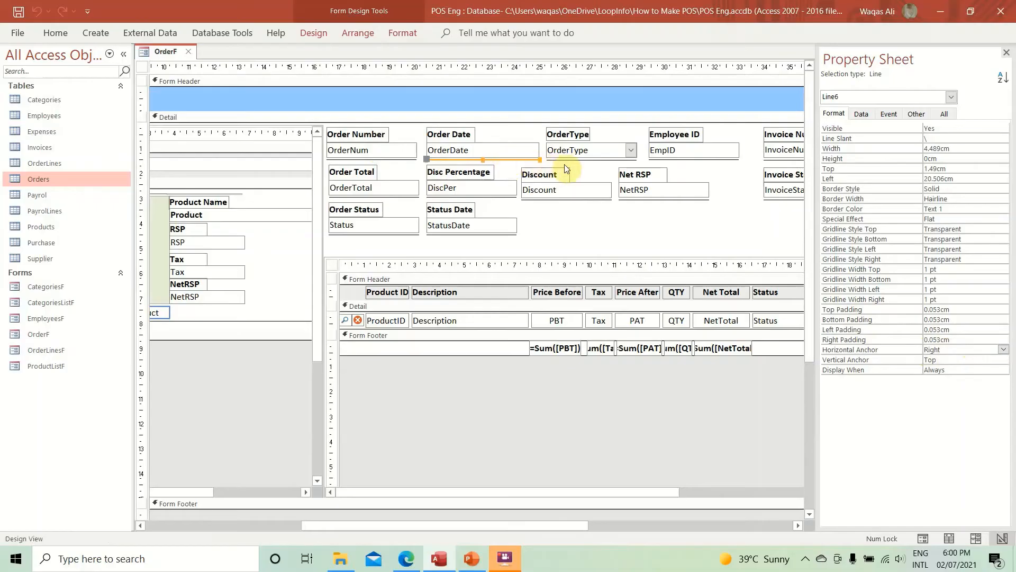
pyautogui.click(587, 160)
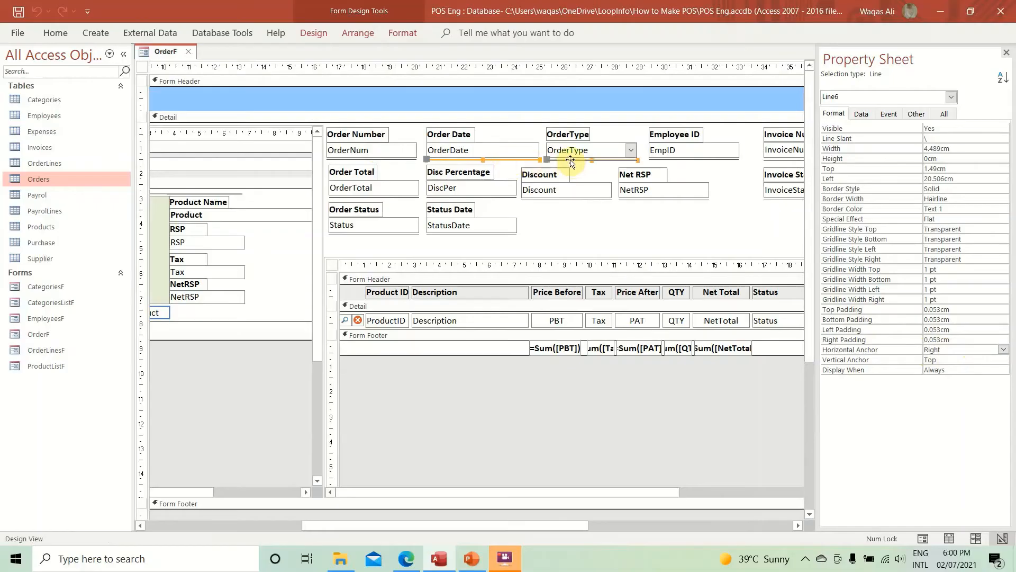
pyautogui.click(676, 160)
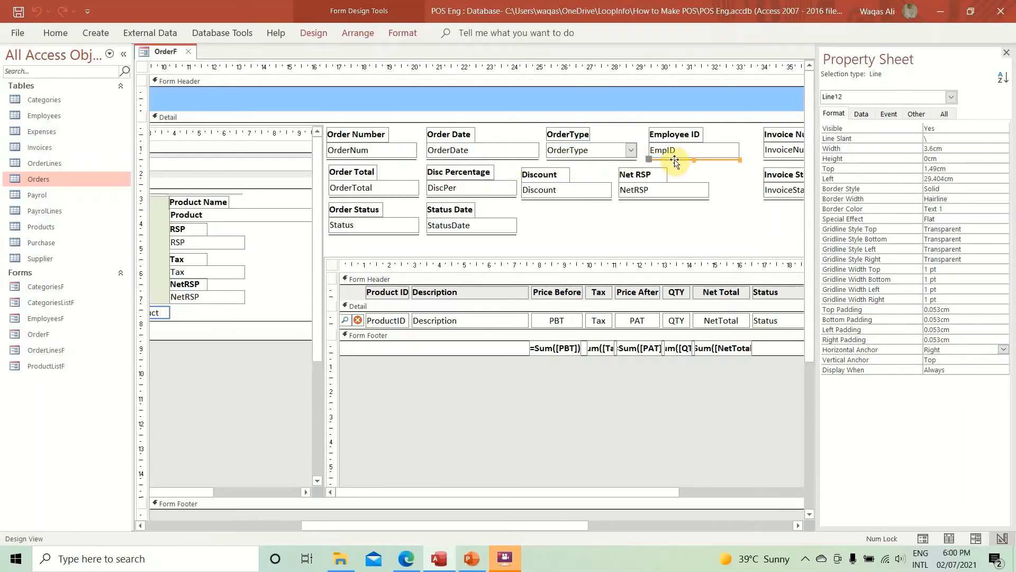
pyautogui.click(770, 161)
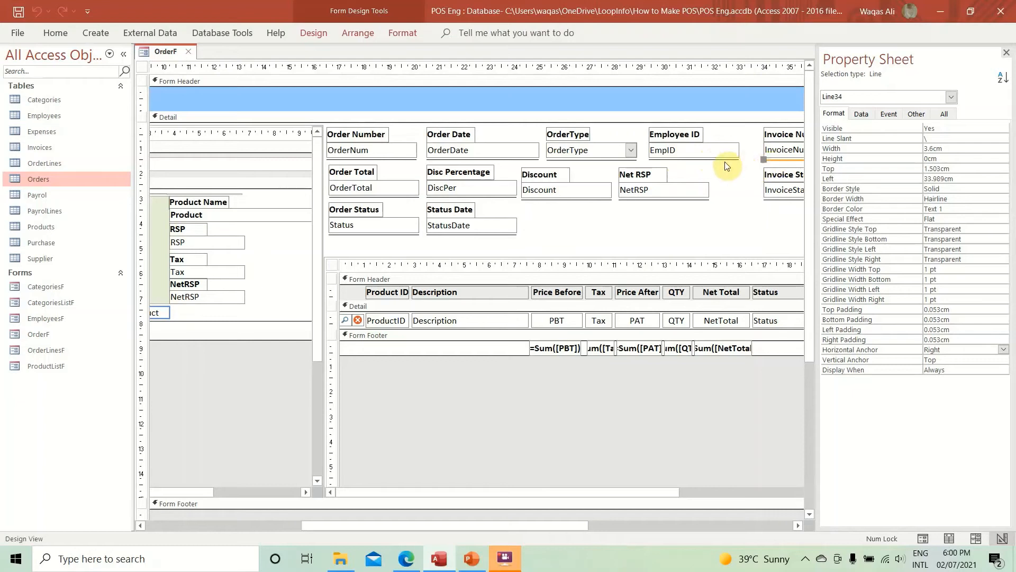
# - Try setting the Horizontal Anchor of the underlines beneath Order Number and Order Date to Left
pyautogui.click(408, 159)
pyautogui.click(1003, 351)
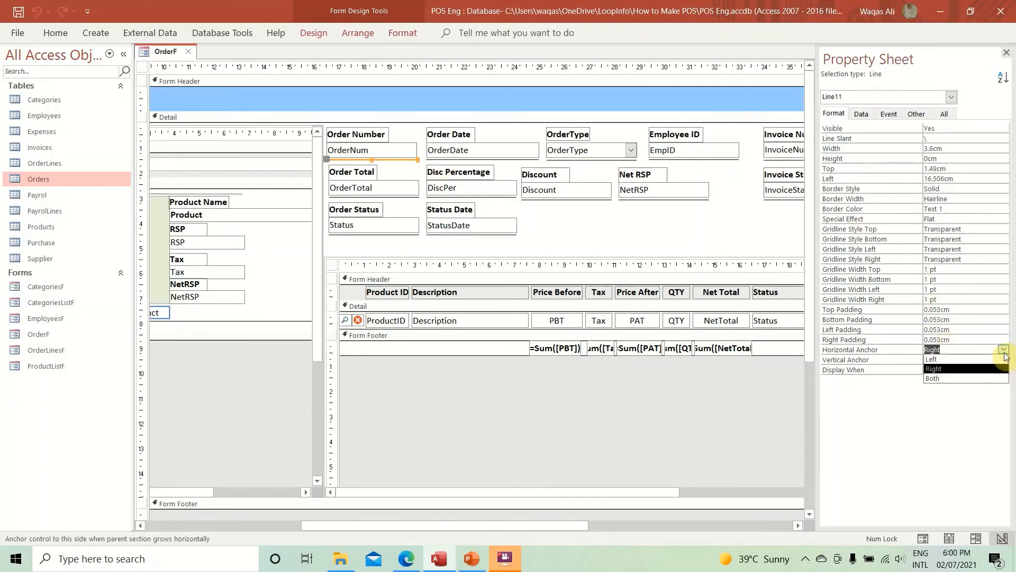
pyautogui.click(995, 359)
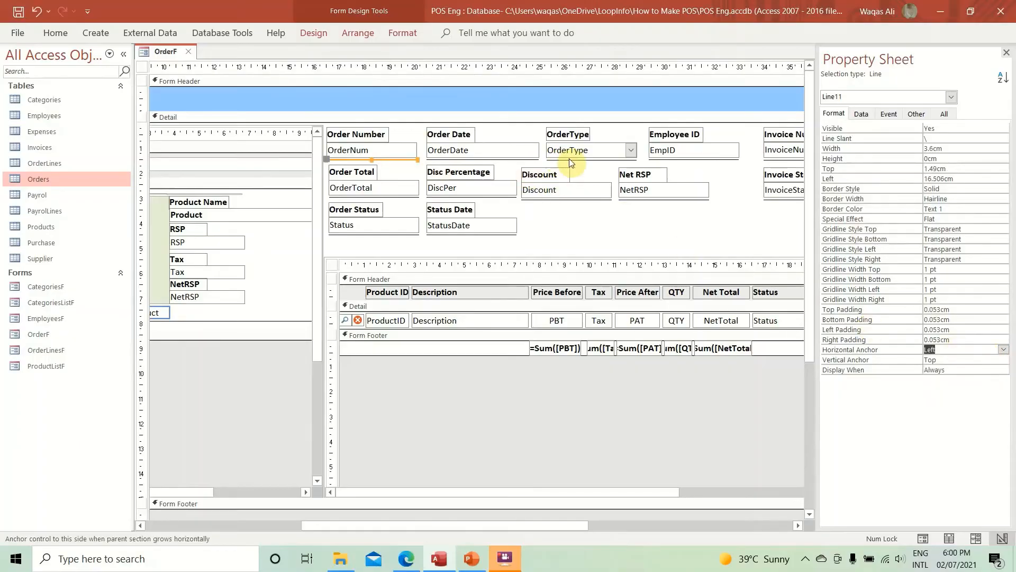
pyautogui.click(530, 165)
pyautogui.click(529, 160)
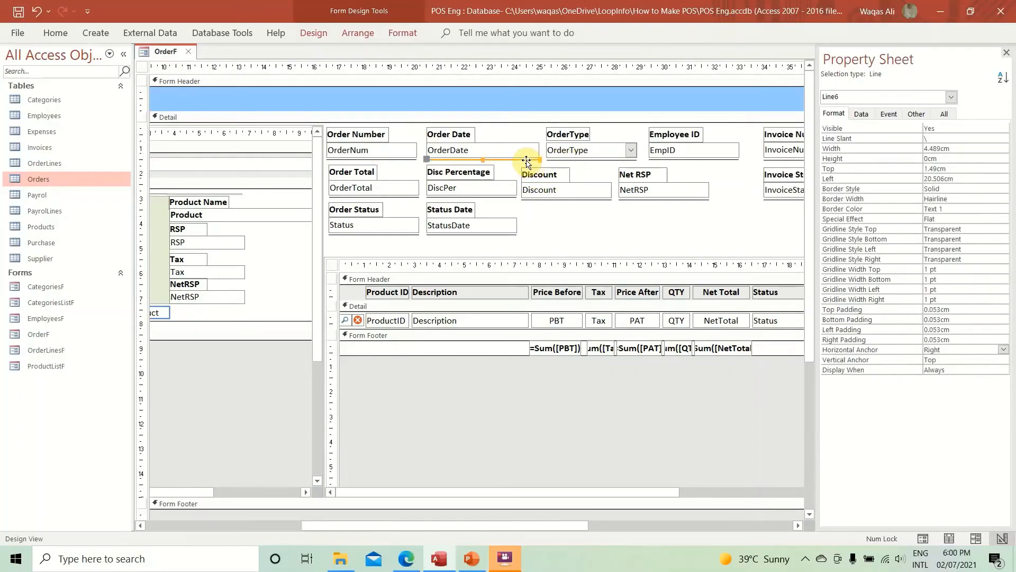
pyautogui.click(1003, 350)
pyautogui.click(995, 359)
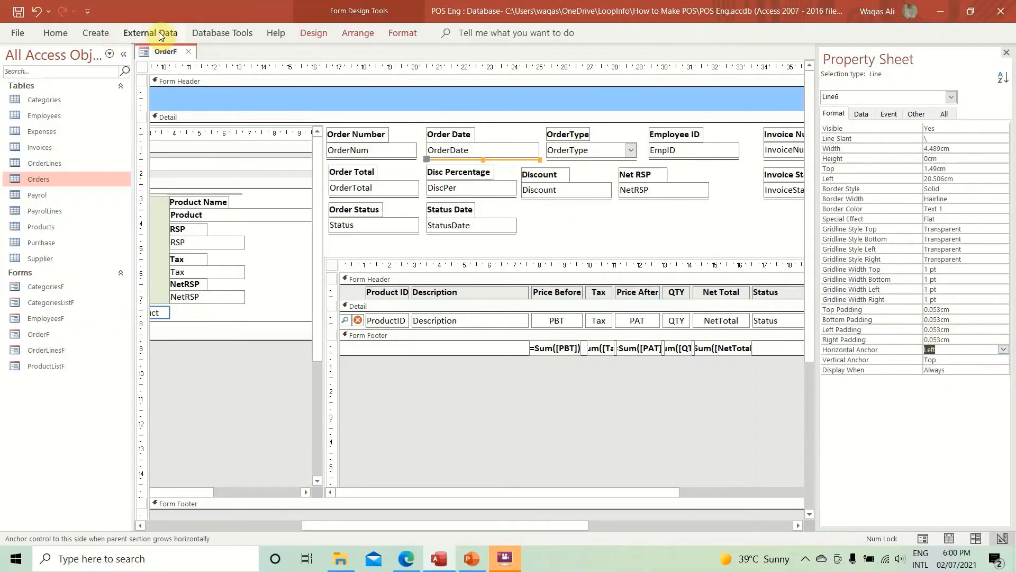
# - Preview the form to check the position of the re-anchored underlines, and return to Design View
pyautogui.rightClick(160, 52)
pyautogui.click(187, 119)
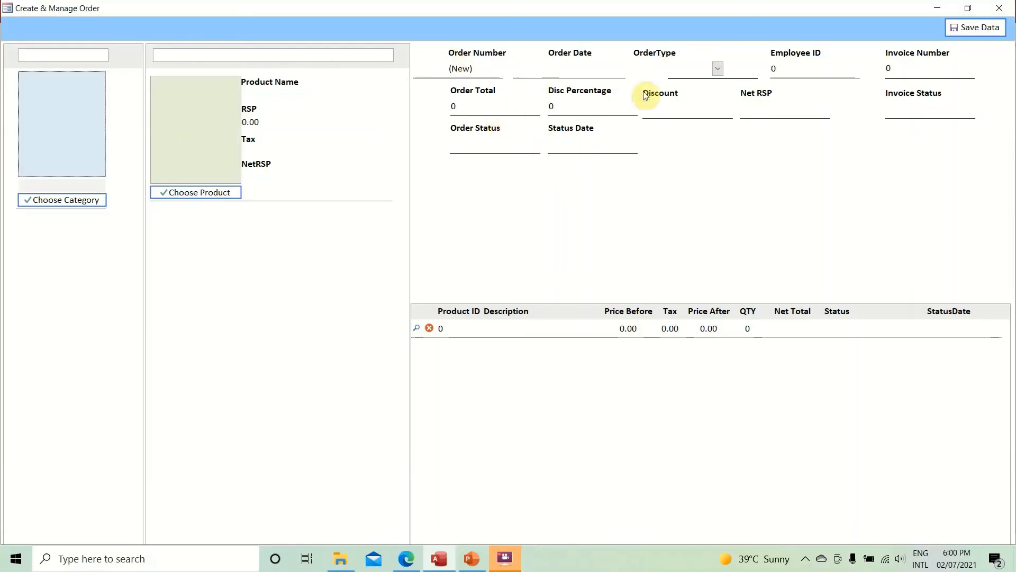
pyautogui.rightClick(757, 190)
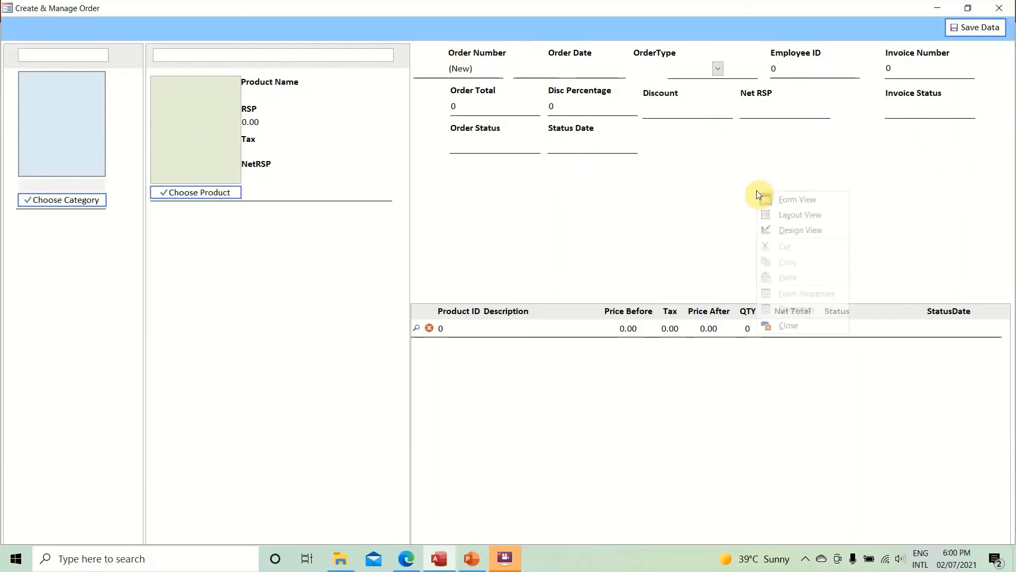
pyautogui.click(785, 231)
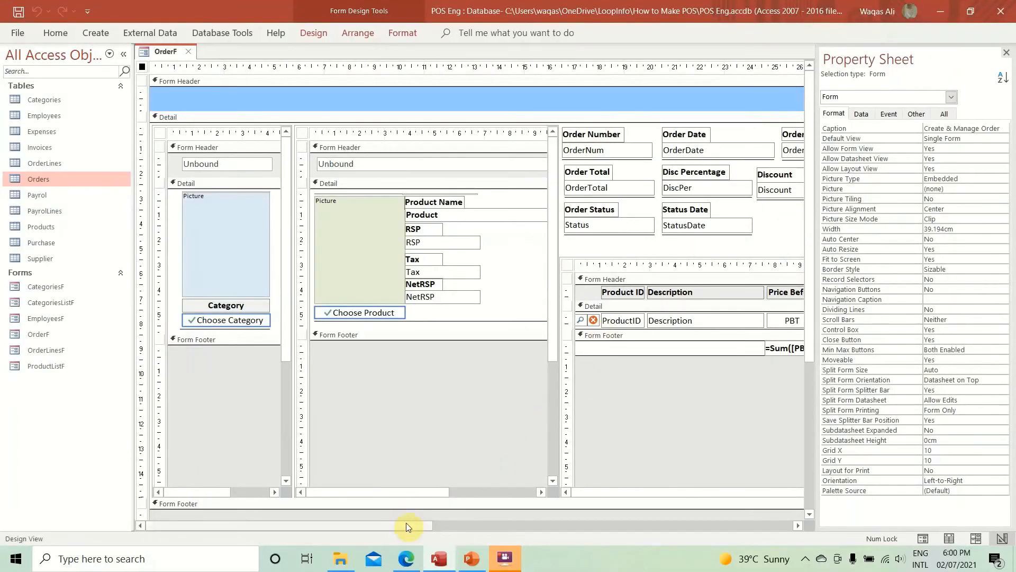
# - Delete the underlines beneath the top-row fields from Order Number through Invoice Number
pyautogui.click(430, 164)
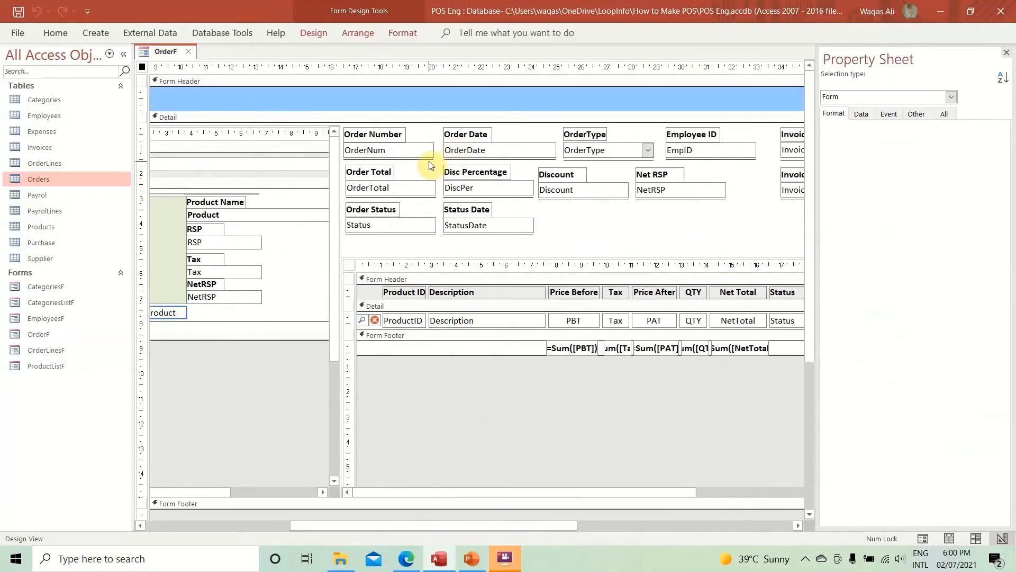
pyautogui.click(429, 160)
pyautogui.moveTo(428, 160); pyautogui.dragTo(487, 160)
pyautogui.click(621, 169)
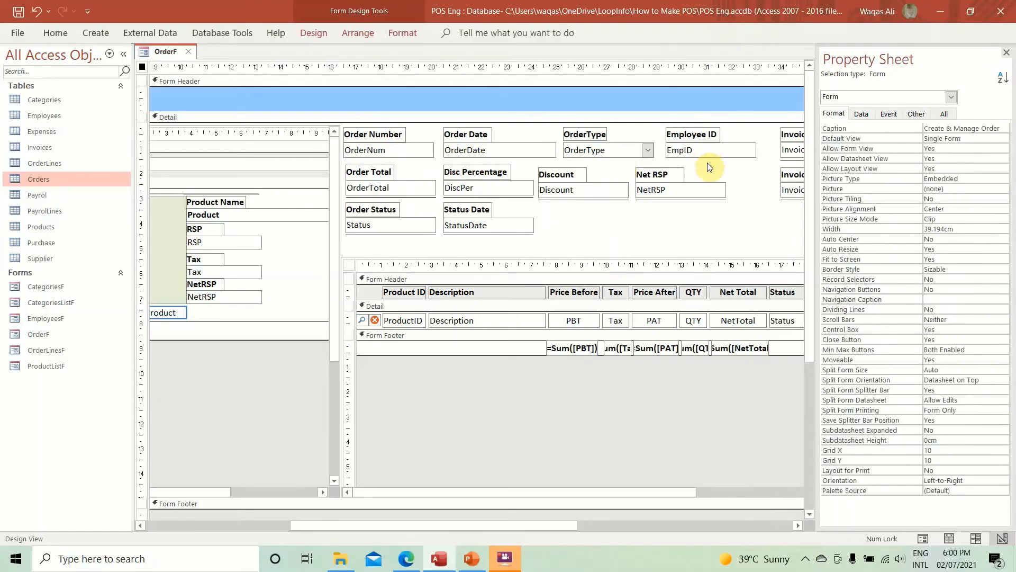
pyautogui.moveTo(550, 526); pyautogui.dragTo(635, 526)
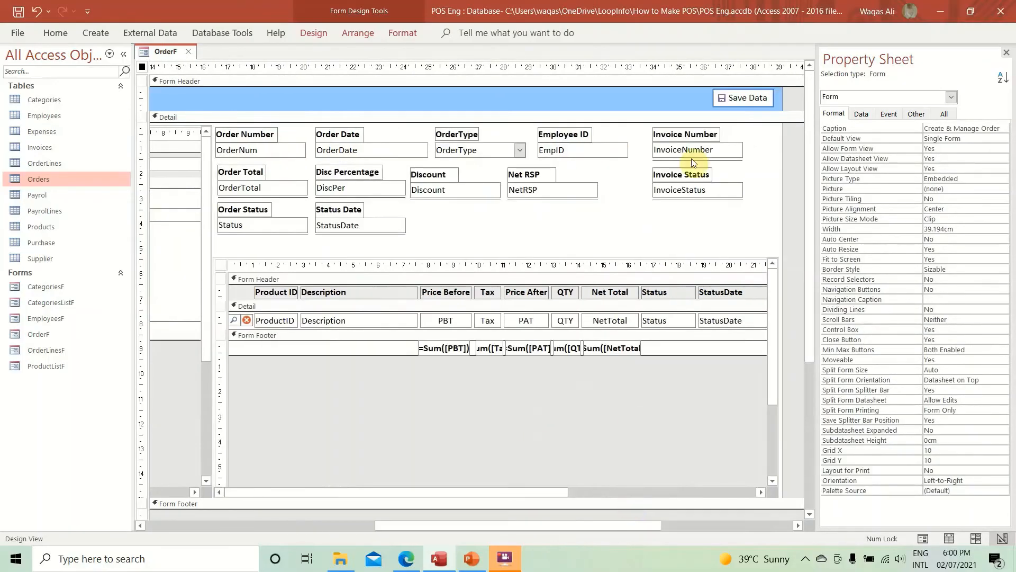
pyautogui.click(724, 201)
pyautogui.click(721, 200)
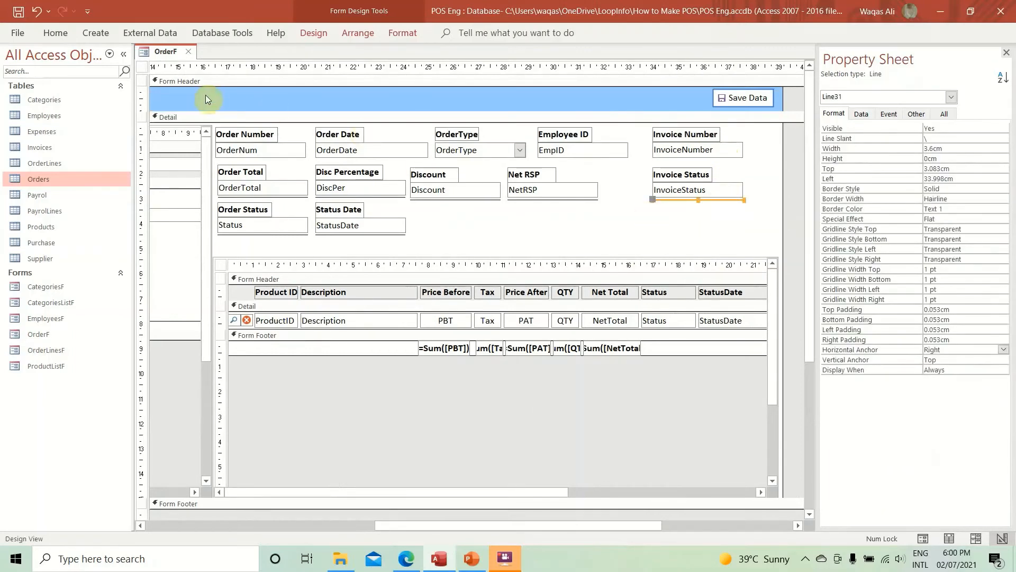
# - Preview the form without the top-row underlines and return to Design View
pyautogui.rightClick(155, 54)
pyautogui.click(191, 125)
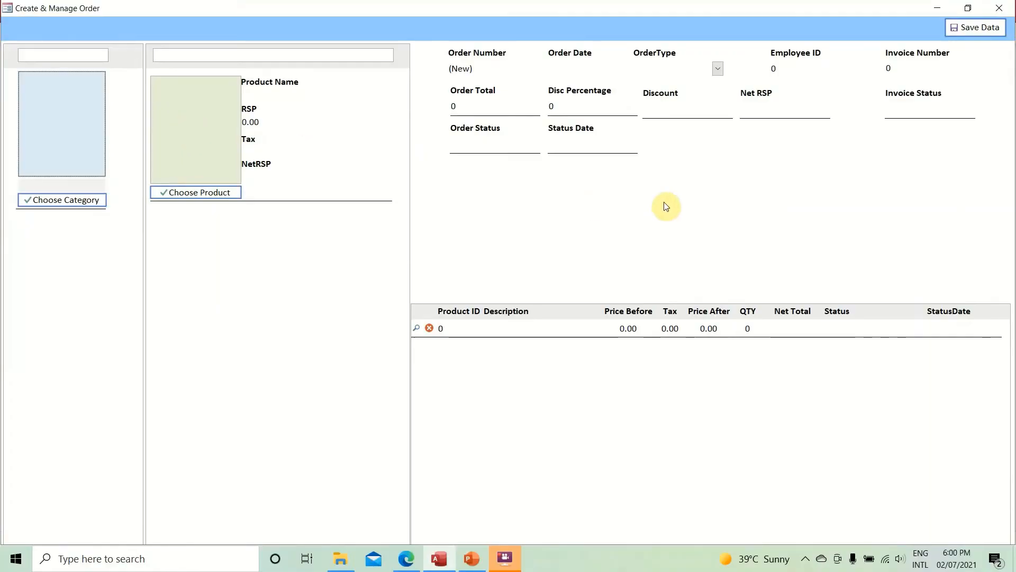
pyautogui.rightClick(711, 202)
pyautogui.click(739, 241)
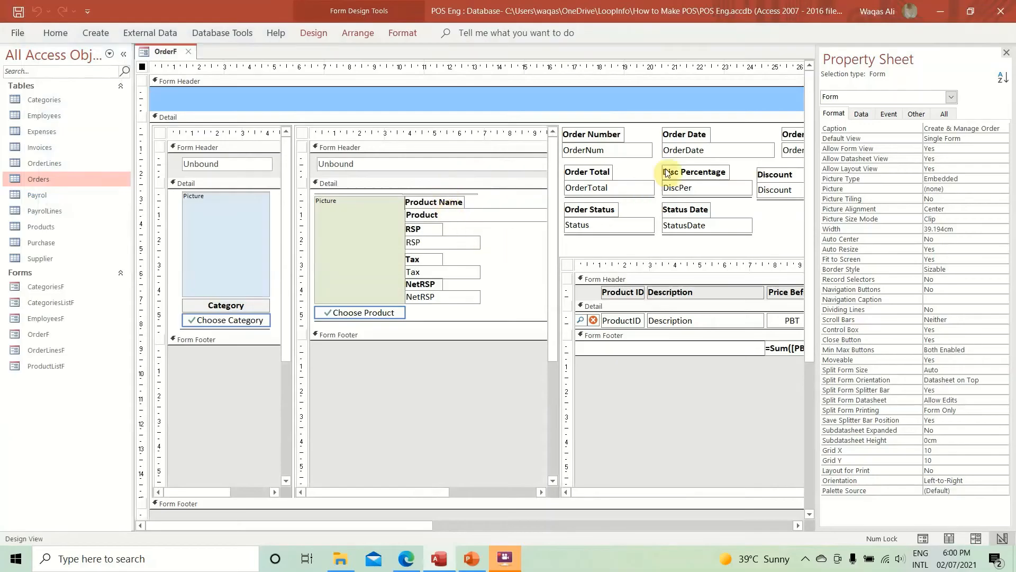
# - Move the Order Status and Status Date labels, text boxes and underlines down, farther below the second row
pyautogui.moveTo(405, 526); pyautogui.dragTo(540, 526)
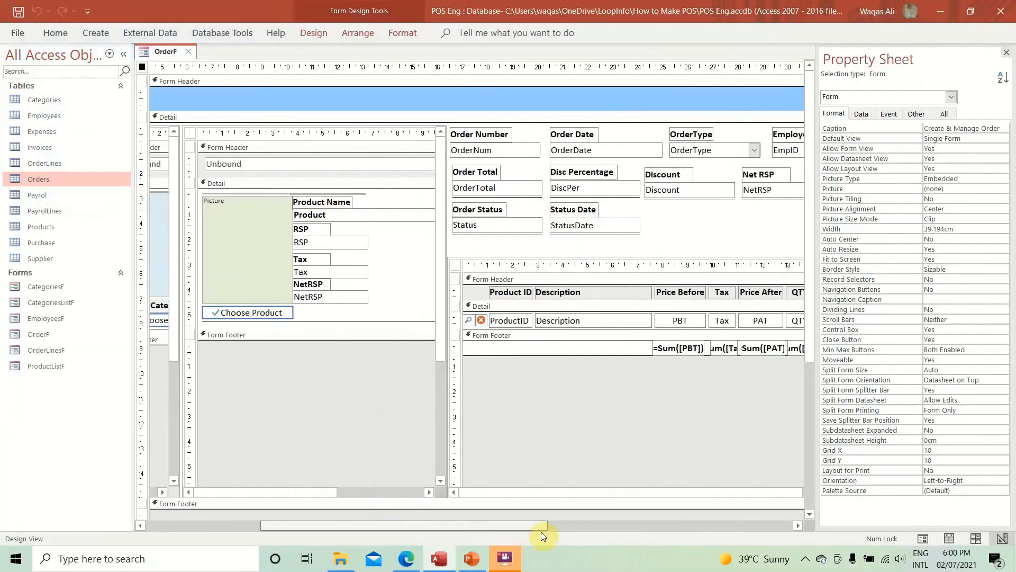
pyautogui.moveTo(531, 206); pyautogui.dragTo(393, 239)
pyautogui.press('Down')
pyautogui.press('Down')
pyautogui.press('Down')
pyautogui.press('Down')
pyautogui.press('Down')
# - Nudge the Order Total and Disc Percentage fields with their underlines down to line up with the Discount field
pyautogui.moveTo(539, 206); pyautogui.dragTo(390, 179)
pyautogui.press('Down')
pyautogui.click(608, 222)
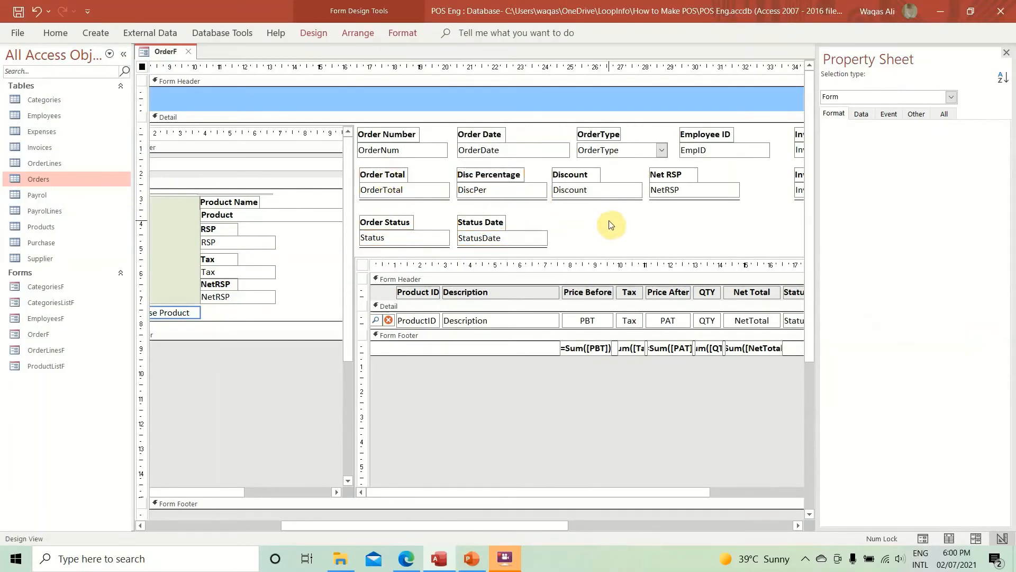
pyautogui.click(424, 200)
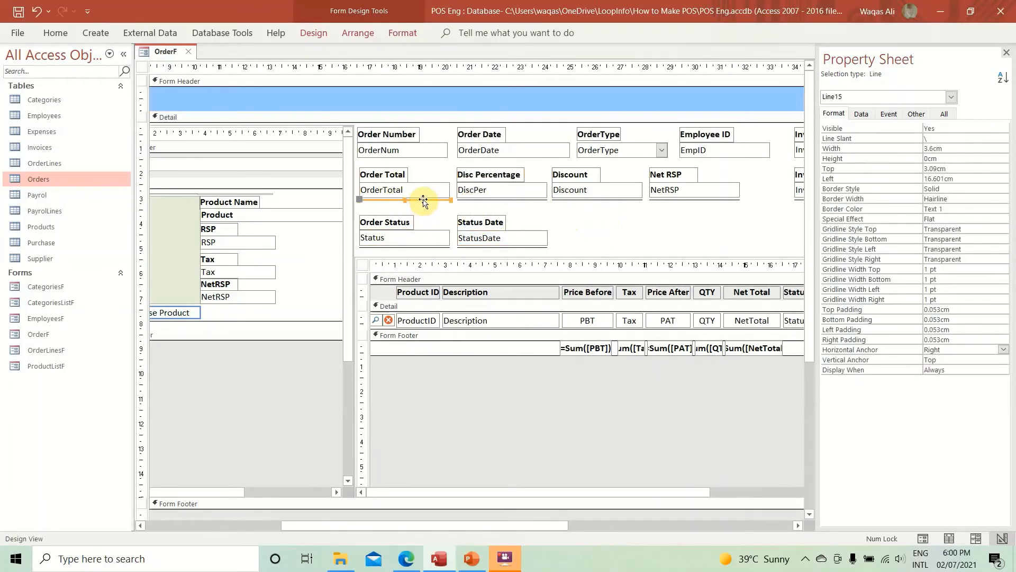
# - Copy the four second-row underlines from Order Total through Net RSP and place the copies beneath the top-row fields
pyautogui.keyDown('shift'); pyautogui.click(500, 202); pyautogui.keyUp('shift')
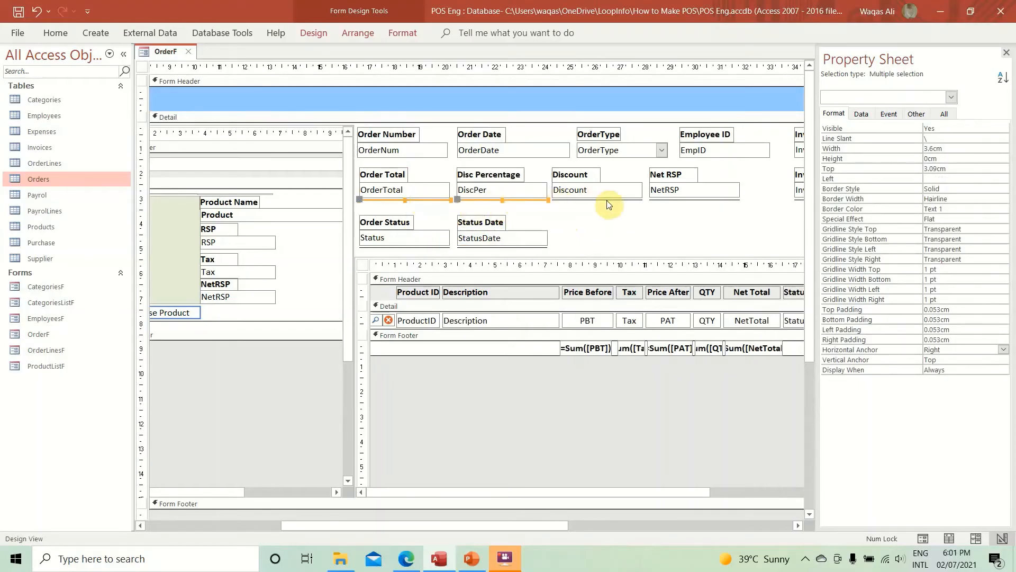
pyautogui.keyDown('shift'); pyautogui.click(607, 200); pyautogui.keyUp('shift')
pyautogui.keyDown('shift'); pyautogui.click(671, 200); pyautogui.keyUp('shift')
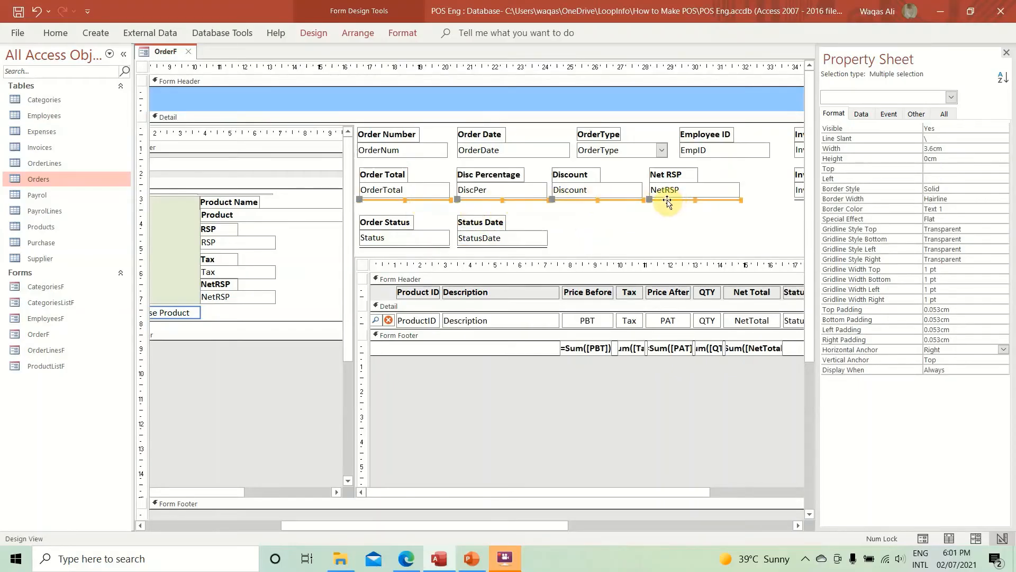
pyautogui.moveTo(667, 202); pyautogui.dragTo(656, 160)
pyautogui.click(646, 222)
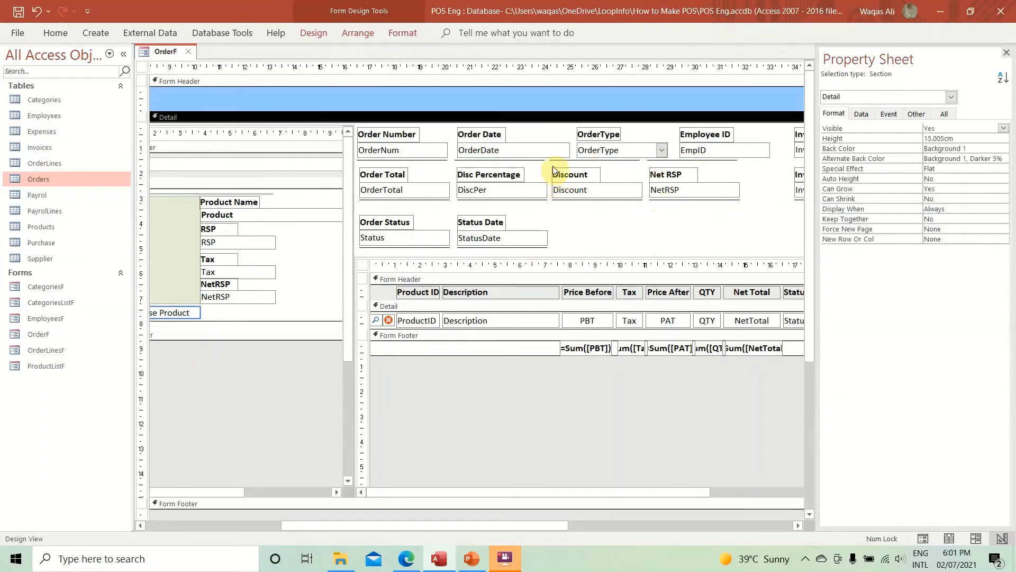
# - Move the copied underlines beneath the Employee ID and OrderType boxes, aligning each with its box and lowering the OrderType one slightly
pyautogui.click(691, 156)
pyautogui.moveTo(690, 156); pyautogui.dragTo(712, 155)
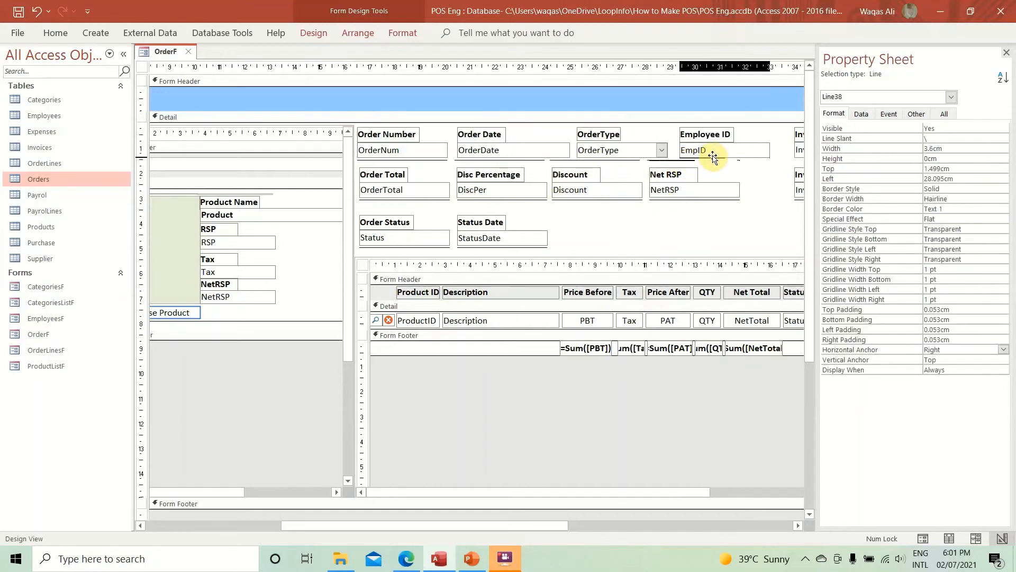
pyautogui.click(626, 159)
pyautogui.moveTo(626, 159); pyautogui.dragTo(629, 158)
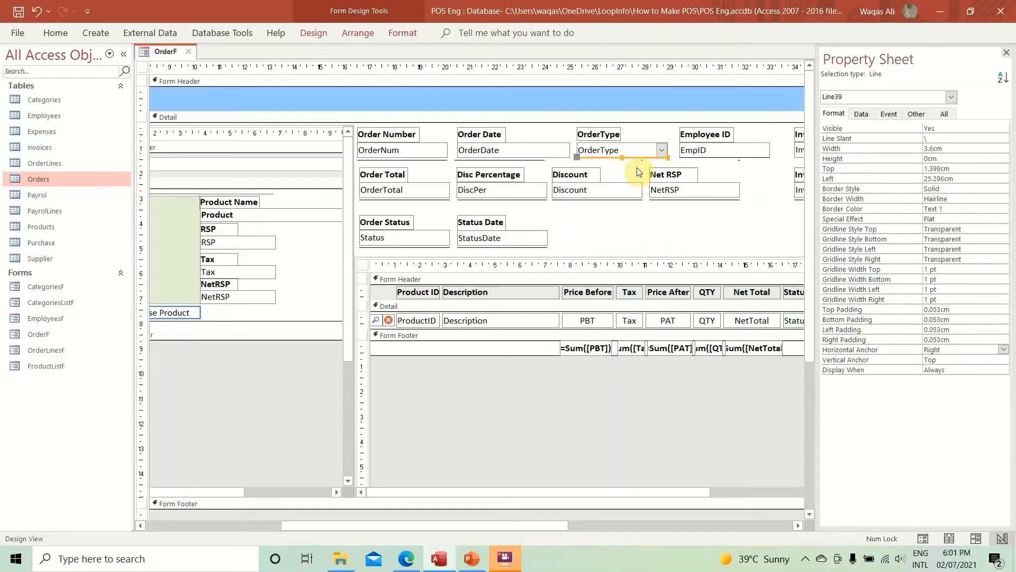
pyautogui.press('Down')
pyautogui.click(761, 177)
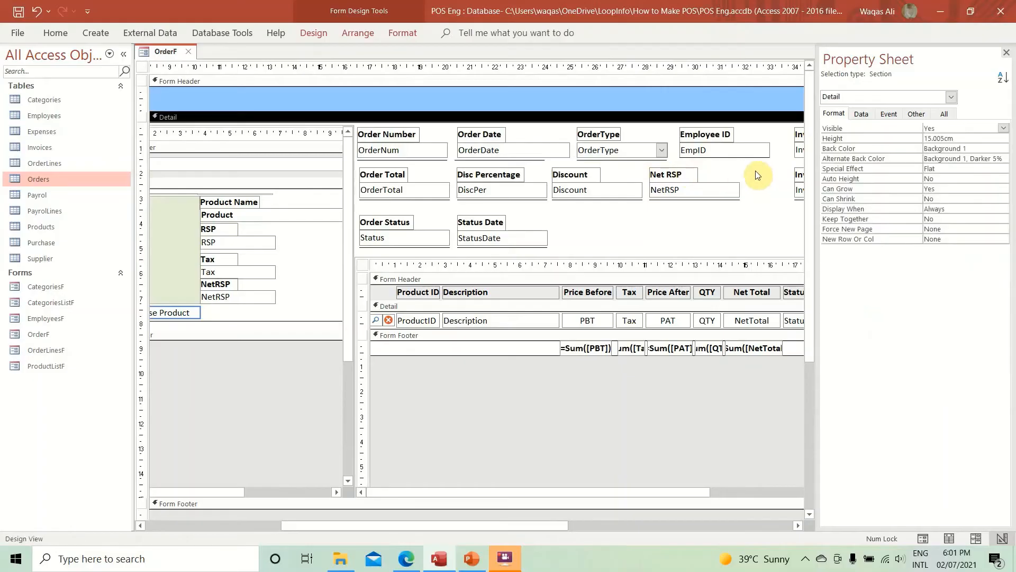
# - Lower the Employee ID underline to match the OrderType one and fit the Order Date underline to its text box
pyautogui.click(695, 158)
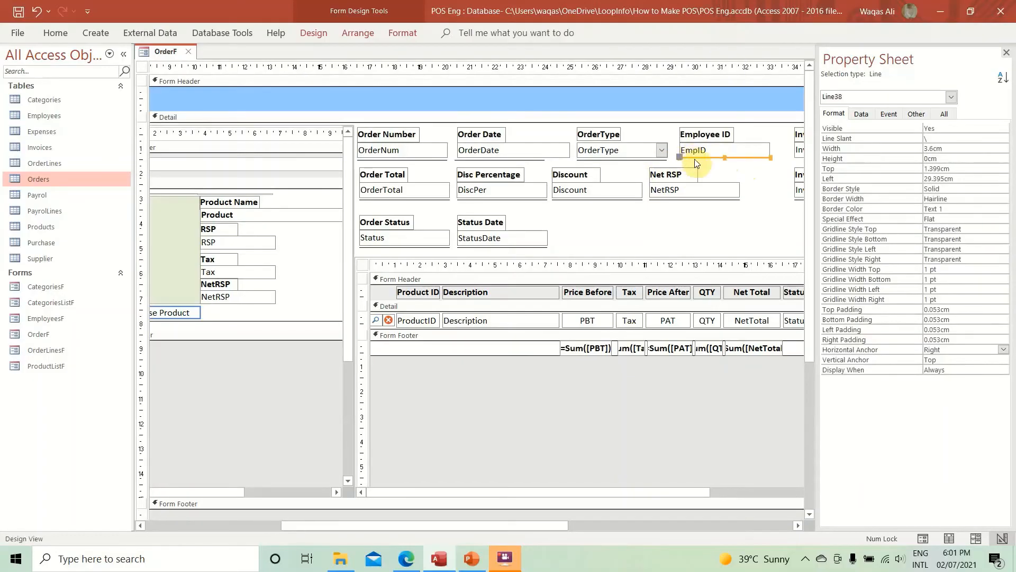
pyautogui.moveTo(694, 159); pyautogui.dragTo(695, 162)
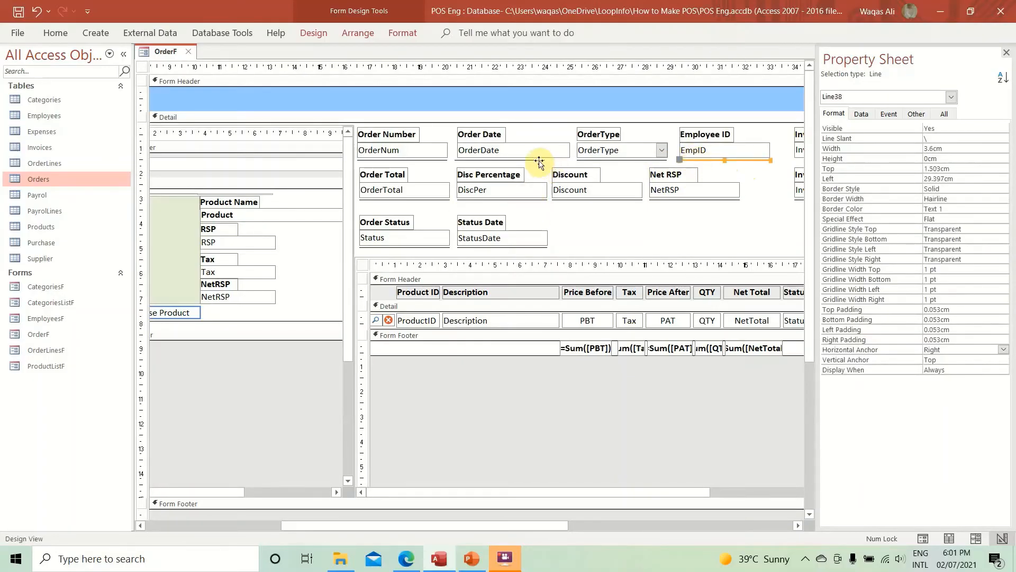
pyautogui.moveTo(539, 163); pyautogui.dragTo(570, 159)
pyautogui.click(672, 232)
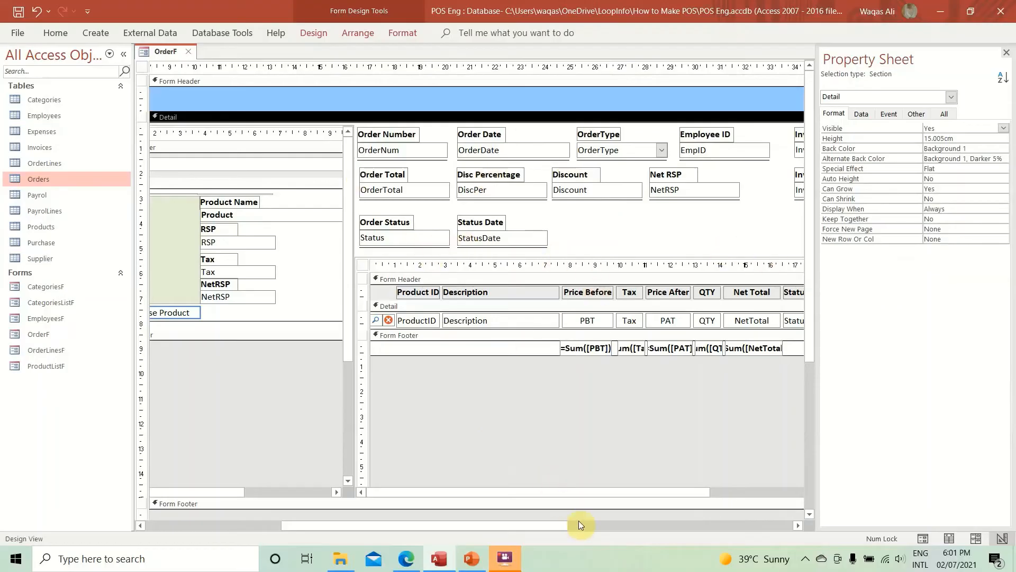
# - Shift the Invoice Number and Invoice Status labels, text boxes and underlines right, close to the form's right edge
pyautogui.moveTo(548, 525); pyautogui.dragTo(665, 537)
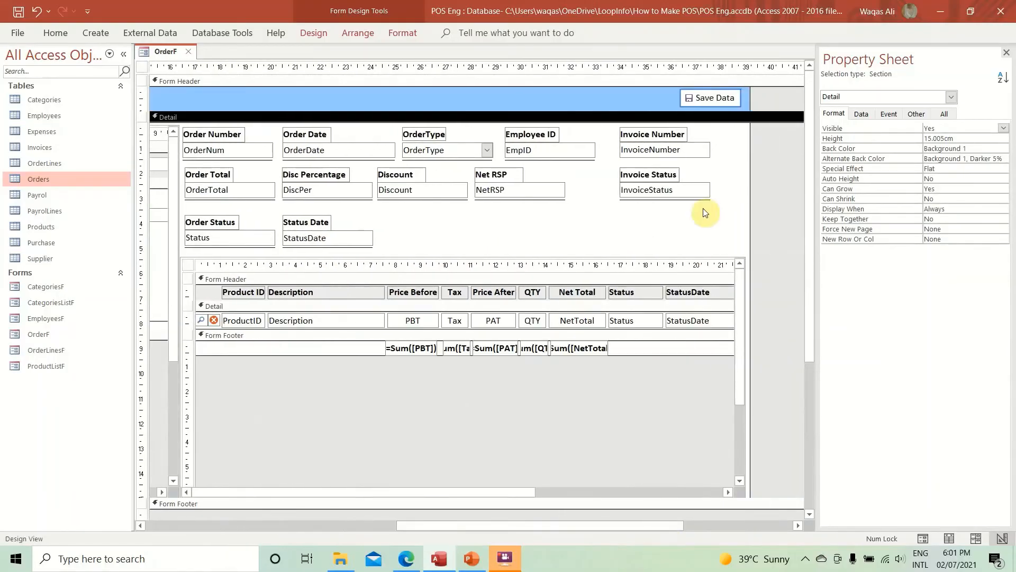
pyautogui.moveTo(697, 216); pyautogui.dragTo(651, 135)
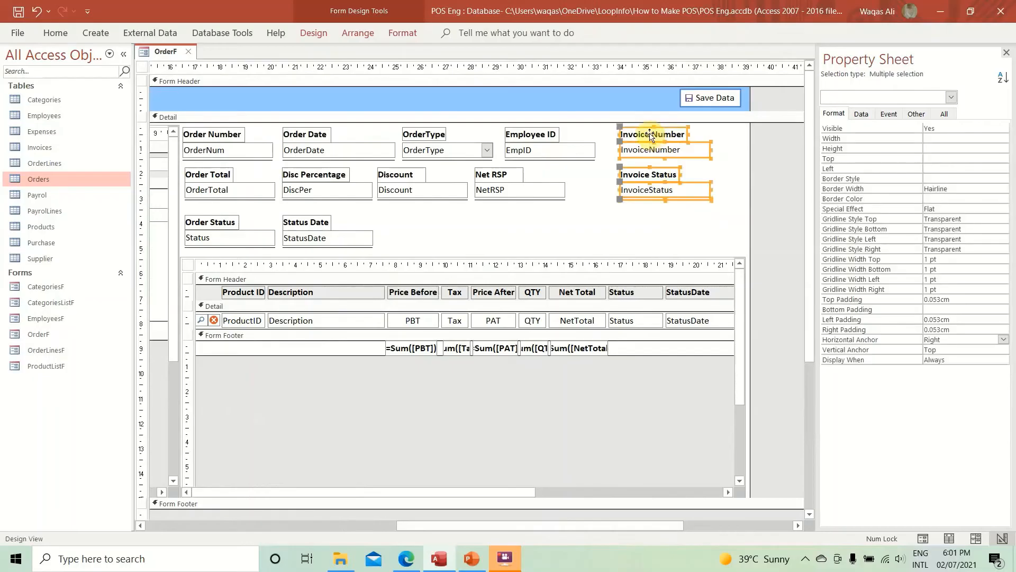
pyautogui.press('Right')
pyautogui.press('Right')
pyautogui.press('Right')
pyautogui.press('Right')
pyautogui.press('Right')
pyautogui.press('Right')
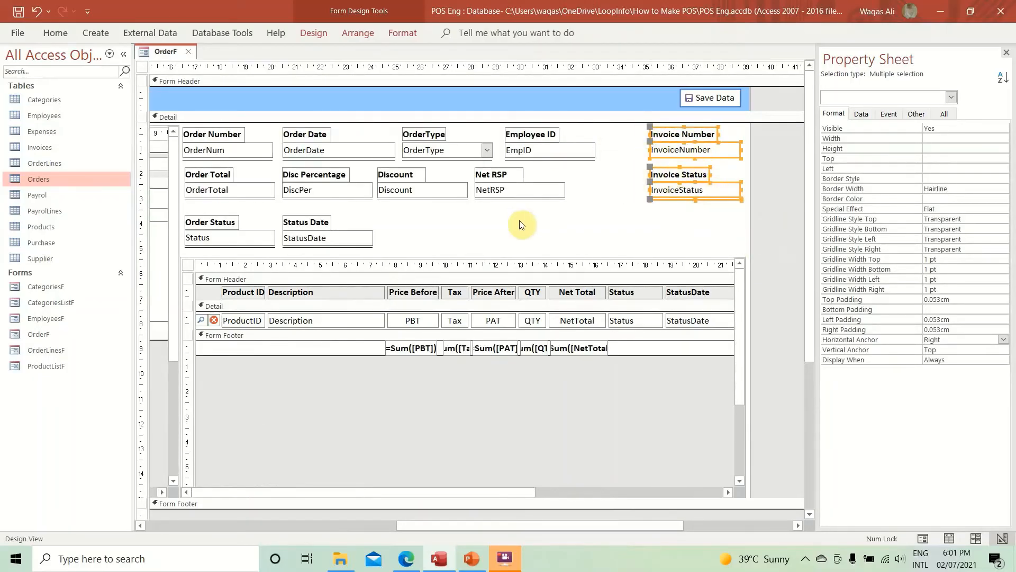
# - Fill the Order Total text box with the light gold theme color
pyautogui.moveTo(615, 526); pyautogui.dragTo(377, 502)
pyautogui.moveTo(443, 526); pyautogui.dragTo(582, 534)
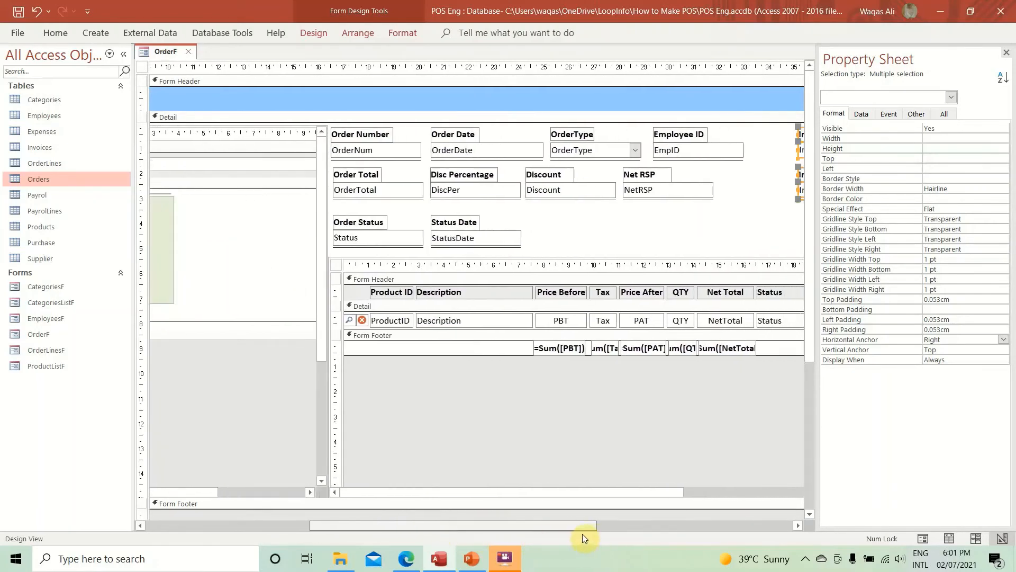
pyautogui.click(329, 191)
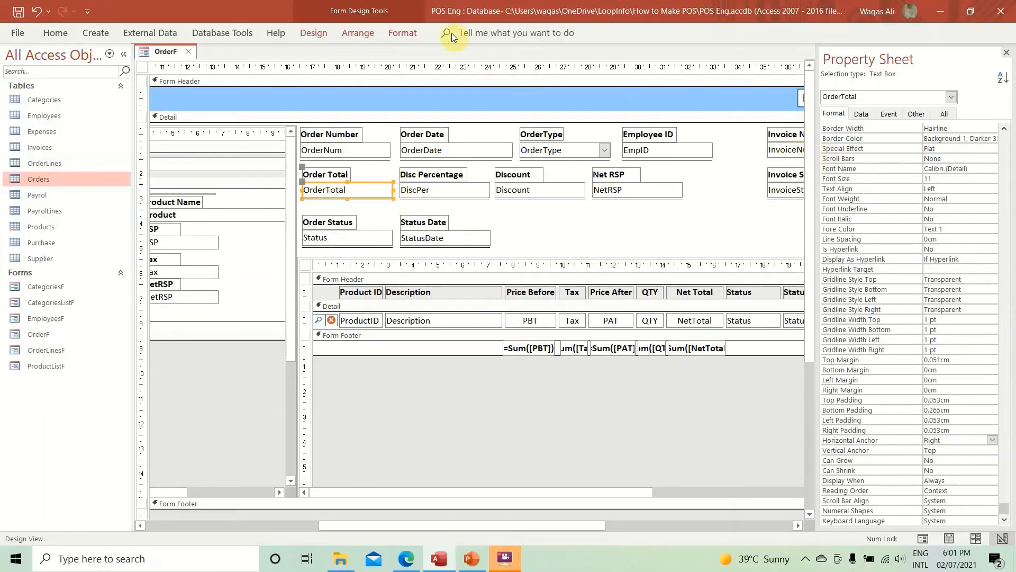
pyautogui.click(418, 37)
pyautogui.click(630, 54)
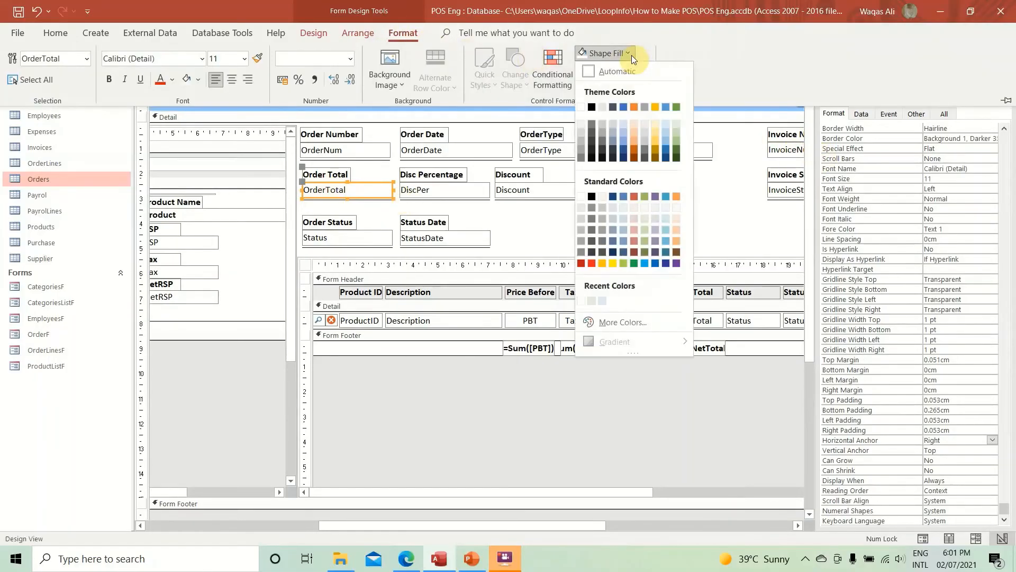
pyautogui.click(655, 129)
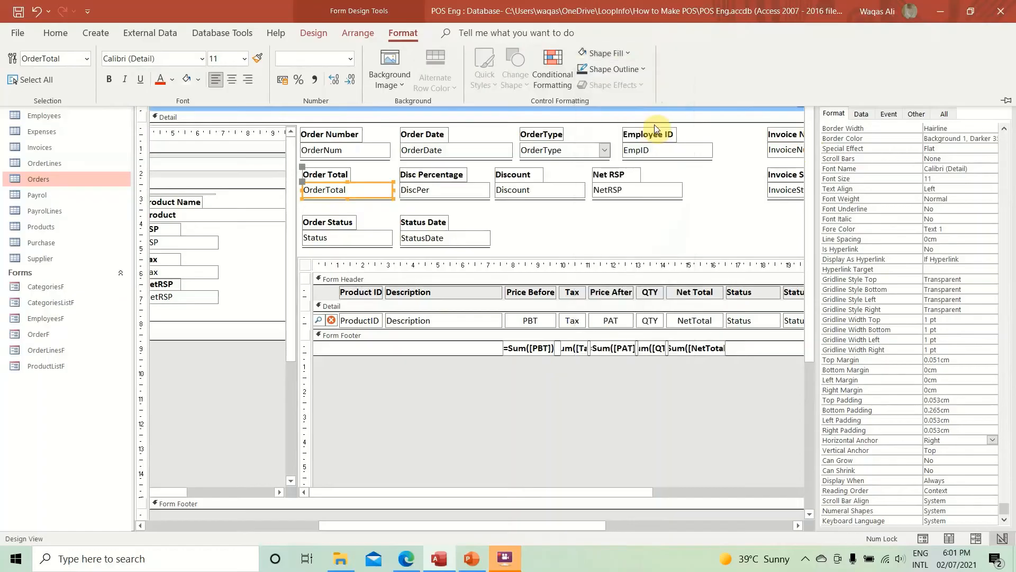
# - Fill the Disc Percentage text box with a very light blue standard color
pyautogui.click(468, 197)
pyautogui.click(465, 197)
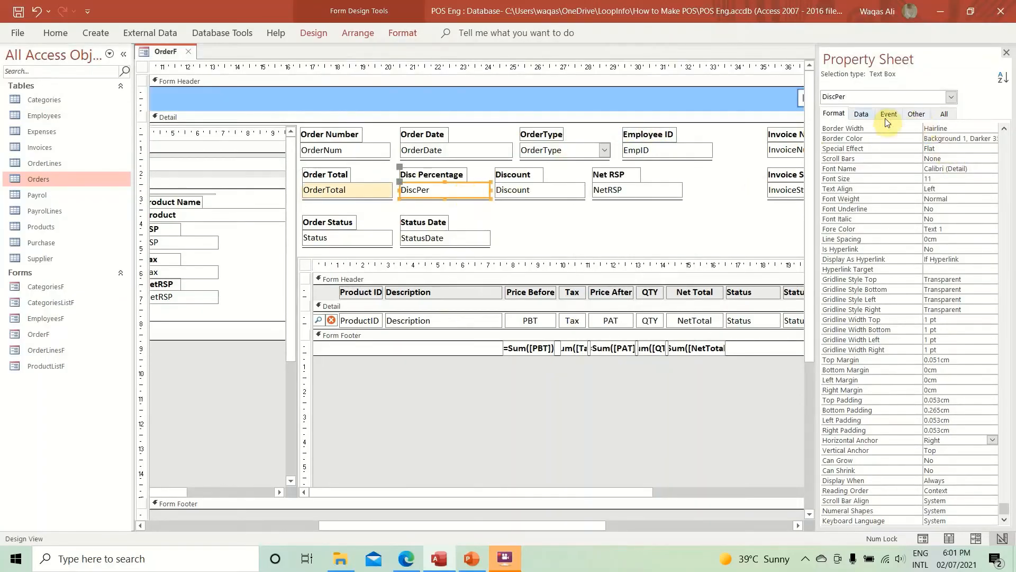
pyautogui.click(405, 34)
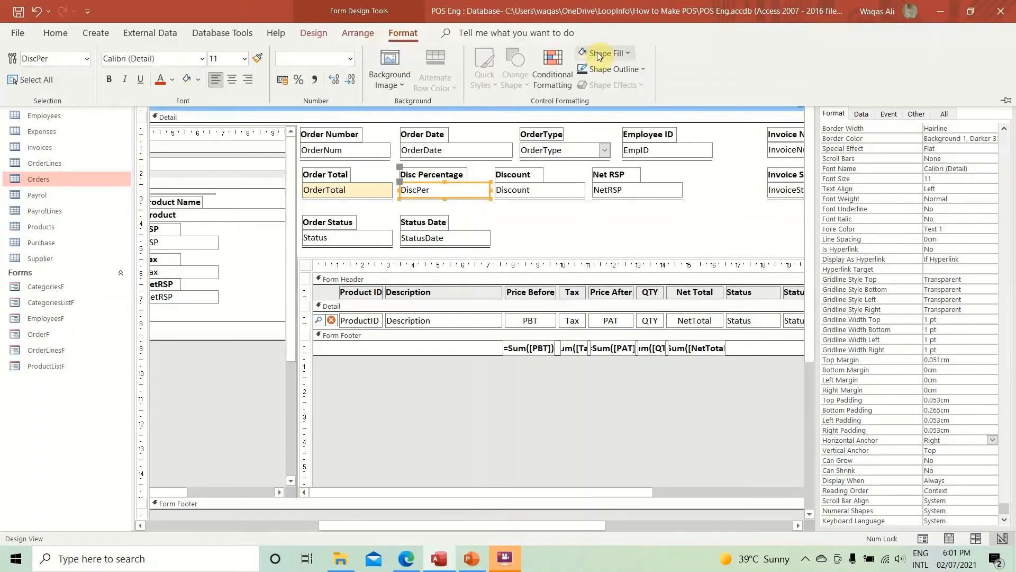
pyautogui.click(600, 53)
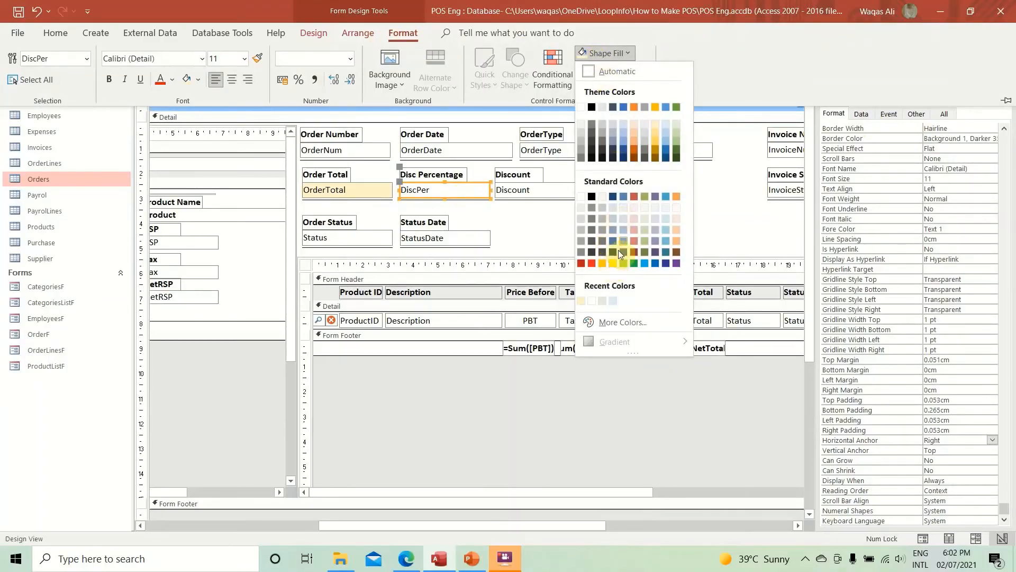
pyautogui.click(665, 208)
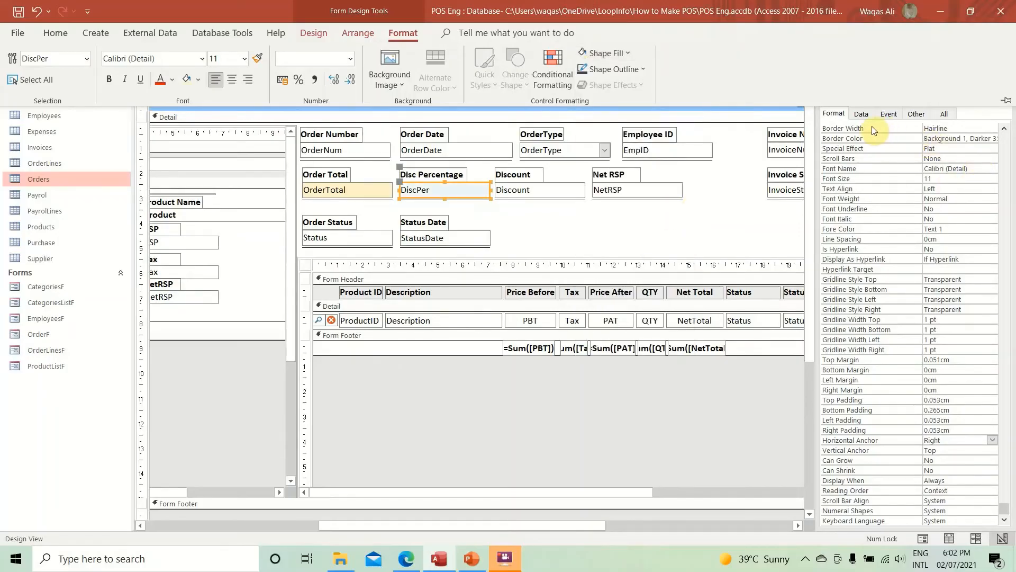
# - Make the Disc Percentage text box editable by setting Enabled to Yes and Locked to No
pyautogui.click(862, 115)
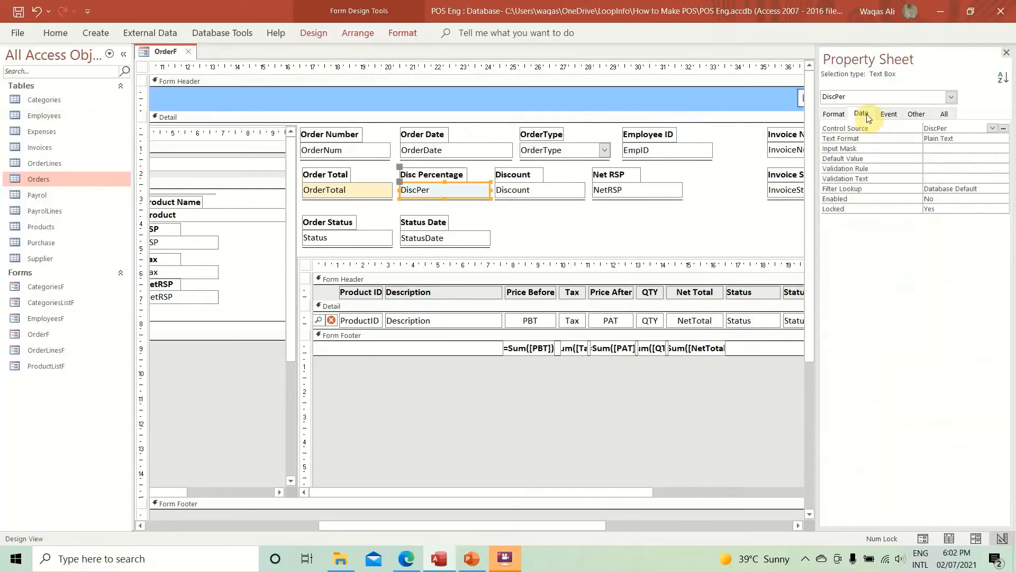
pyautogui.doubleClick(947, 198)
pyautogui.doubleClick(947, 209)
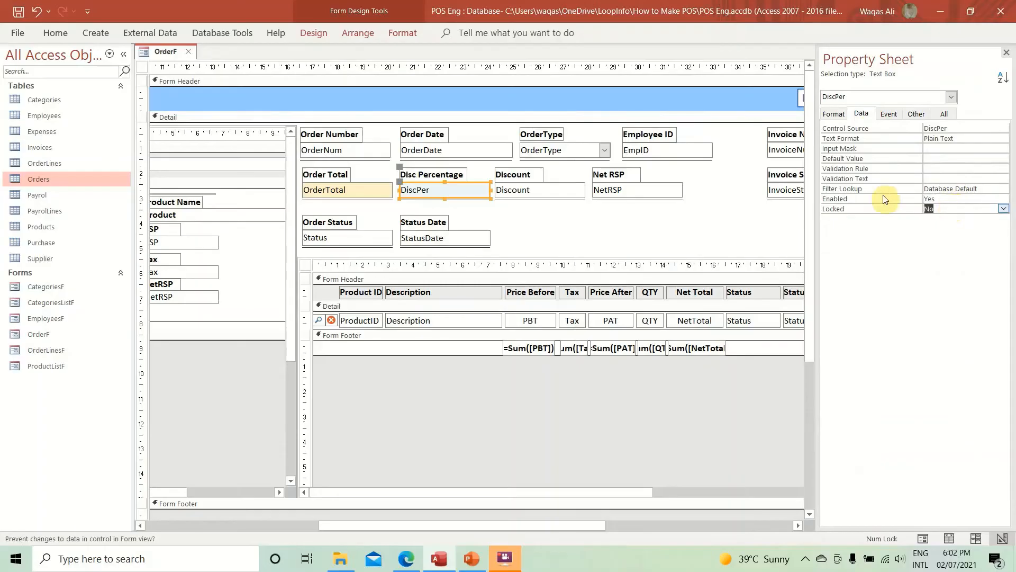
# - Fill the Discount text box with the same light gold theme color as Order Total
pyautogui.click(565, 194)
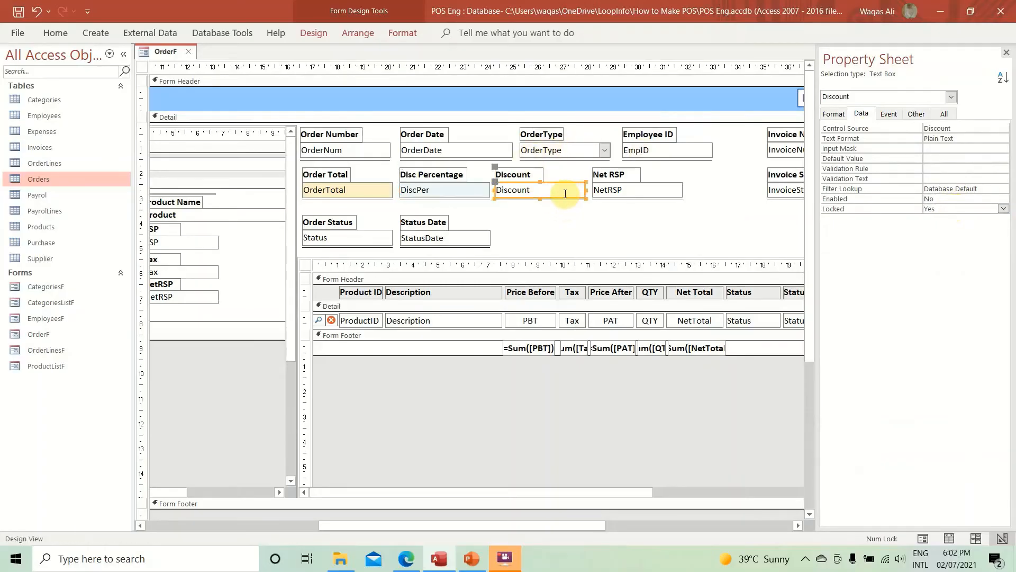
pyautogui.click(401, 33)
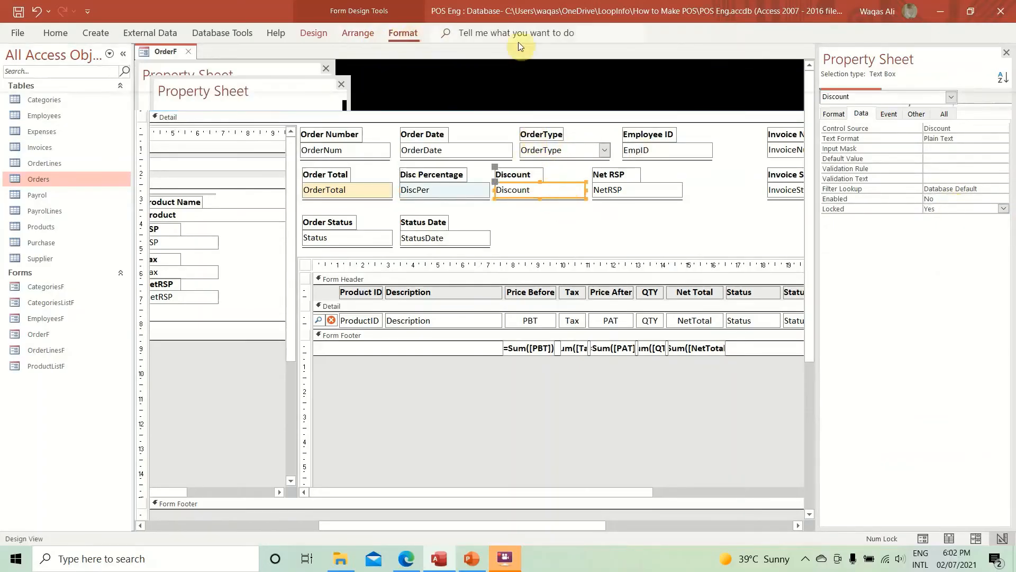
pyautogui.click(610, 54)
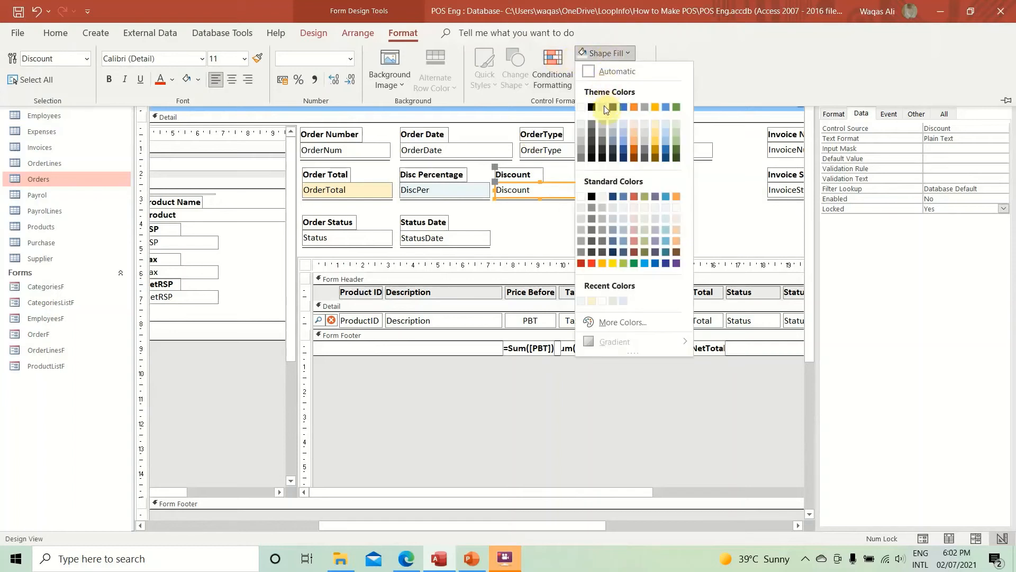
pyautogui.click(655, 125)
# - Fill the Net RSP text box with the light gold theme color and clear the selection
pyautogui.click(640, 192)
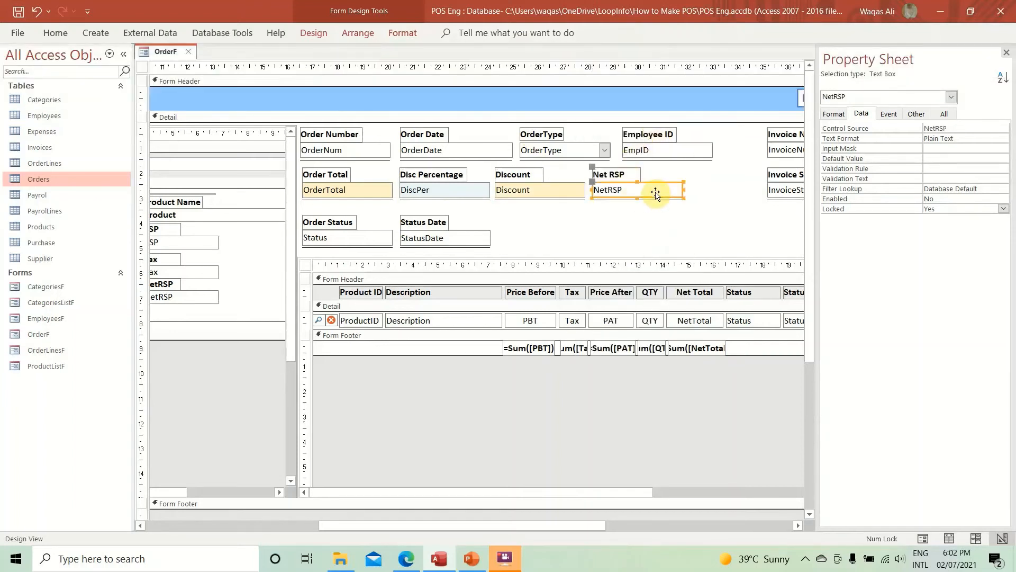
pyautogui.click(414, 37)
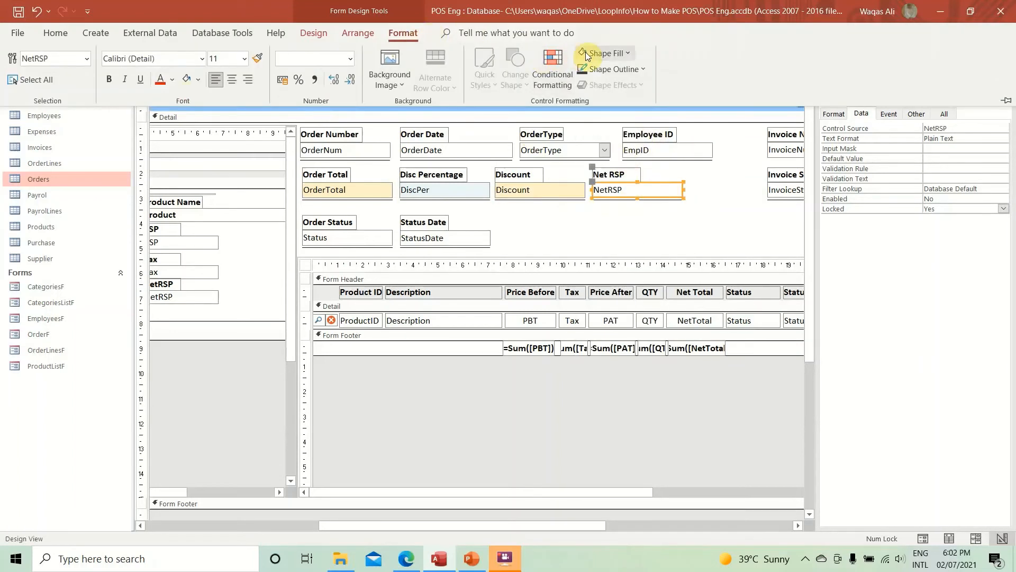
pyautogui.click(587, 53)
pyautogui.click(655, 123)
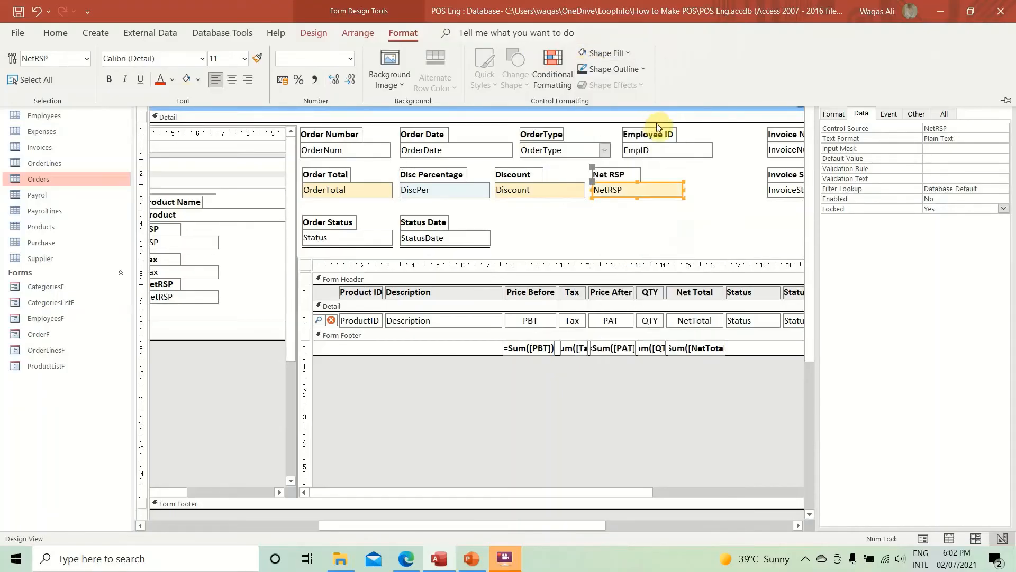
pyautogui.click(703, 269)
pyautogui.click(641, 252)
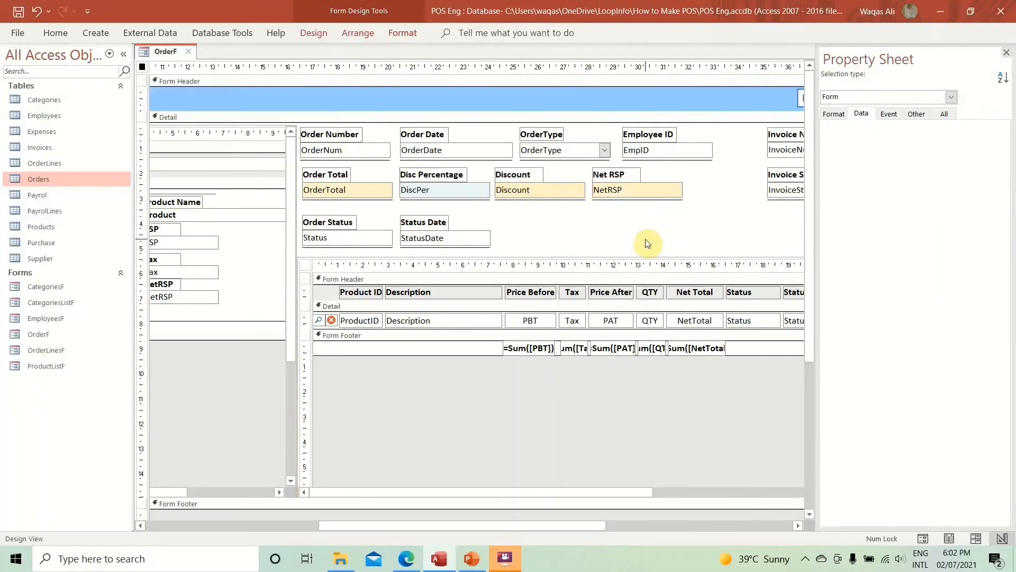
# - Fill the Order Number text box with the lightest grey theme color
pyautogui.click(339, 153)
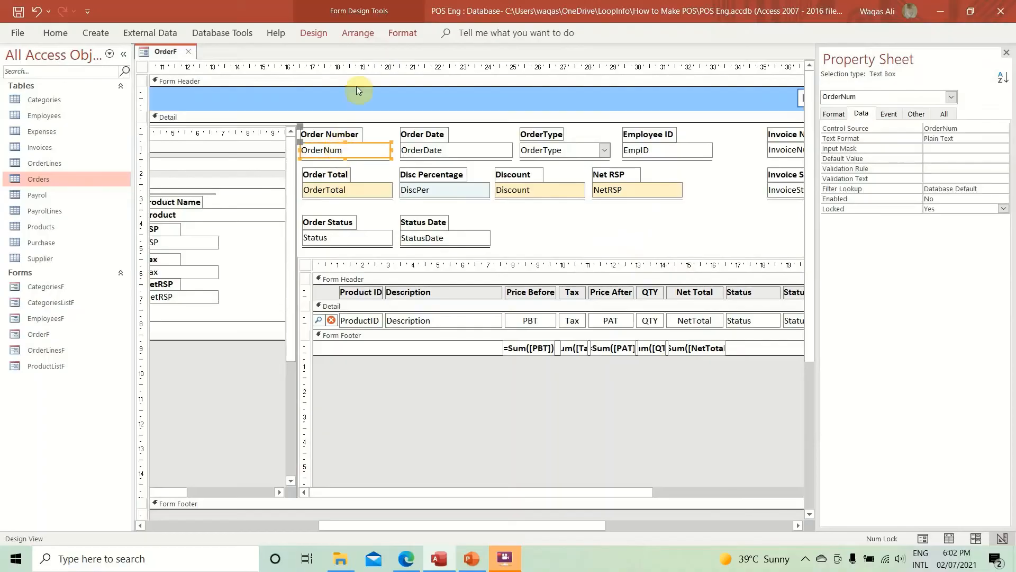
pyautogui.click(404, 38)
pyautogui.click(629, 52)
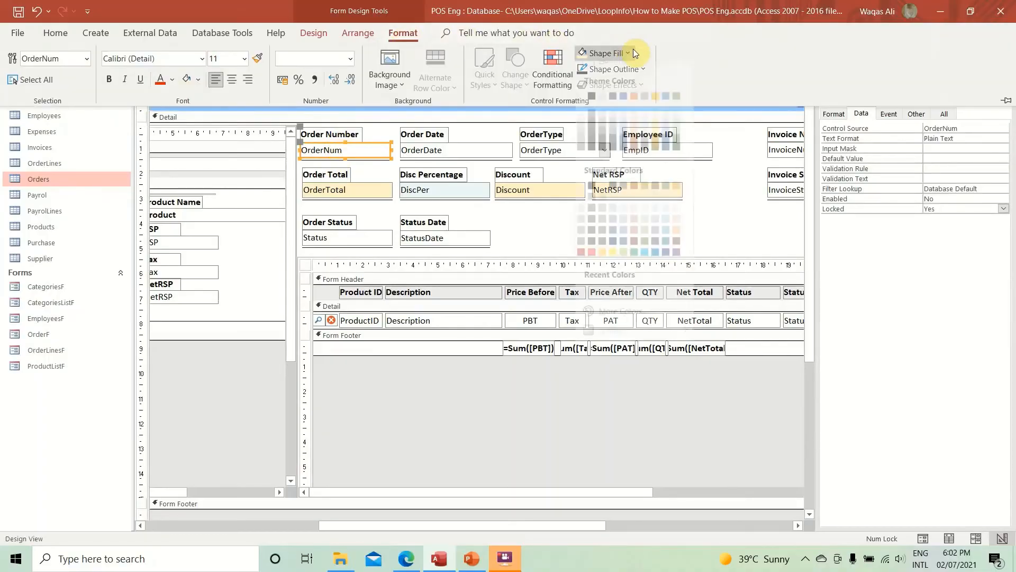
pyautogui.click(580, 127)
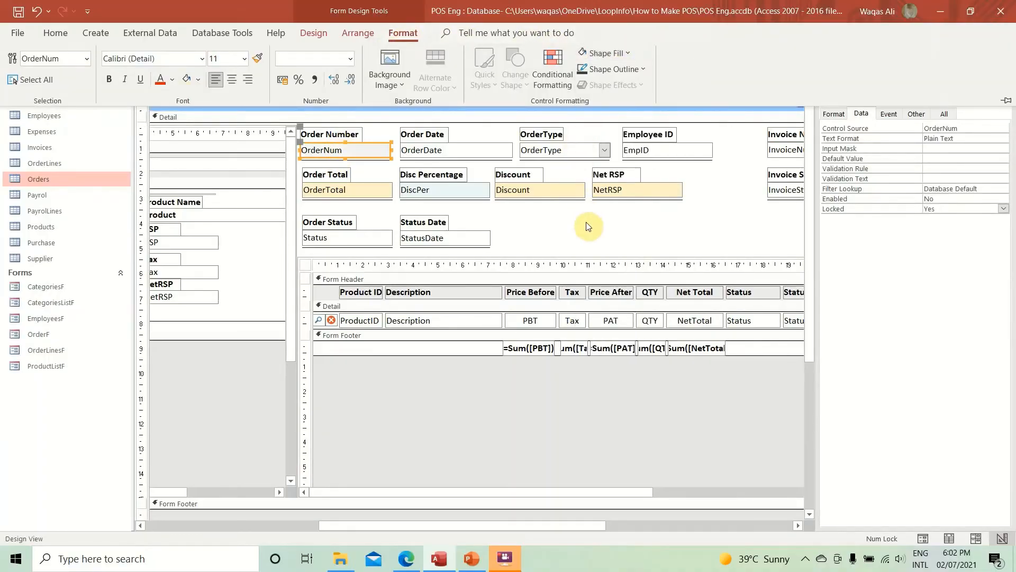
pyautogui.click(560, 233)
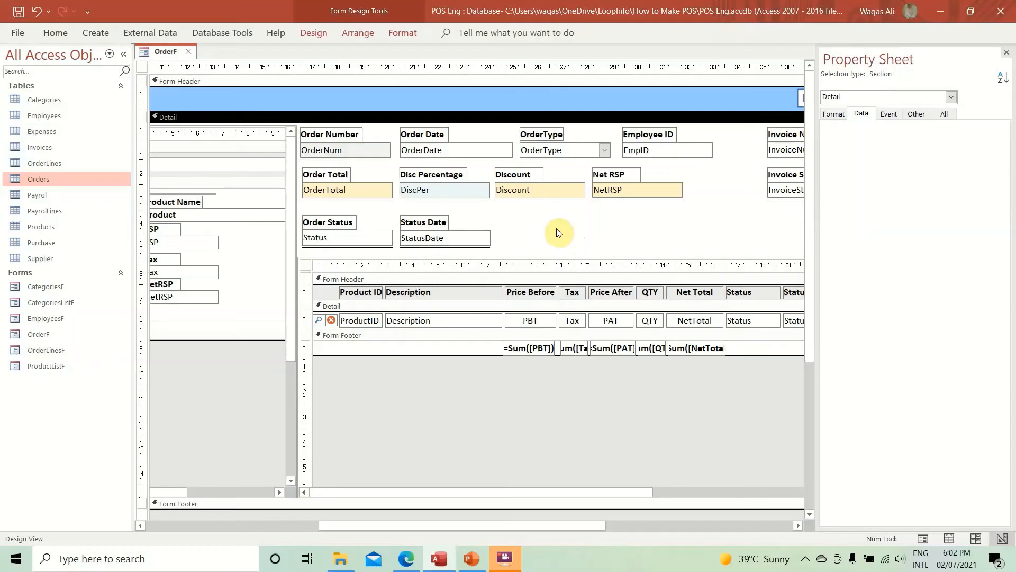
# - Fill the Status and StatusDate text boxes with the lightest grey theme color and clear the selection
pyautogui.click(478, 238)
pyautogui.keyDown('shift'); pyautogui.click(360, 238); pyautogui.keyUp('shift')
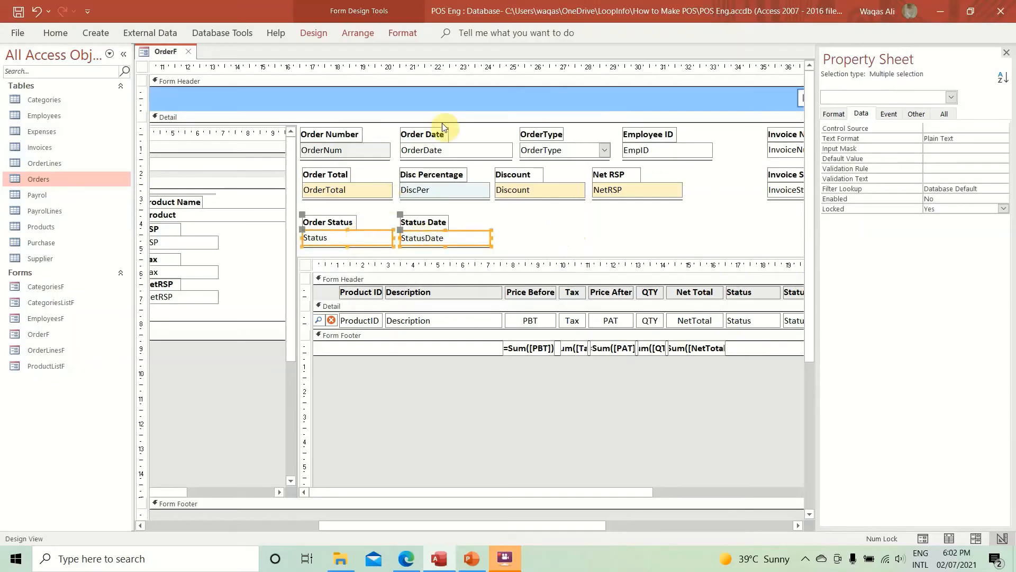
pyautogui.click(412, 35)
pyautogui.click(609, 53)
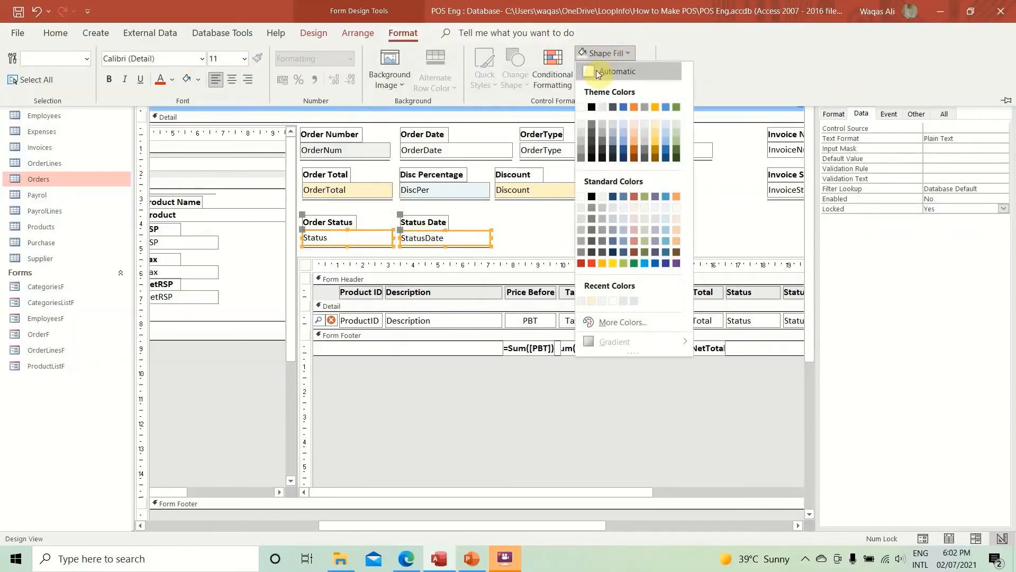
pyautogui.click(582, 125)
pyautogui.click(582, 242)
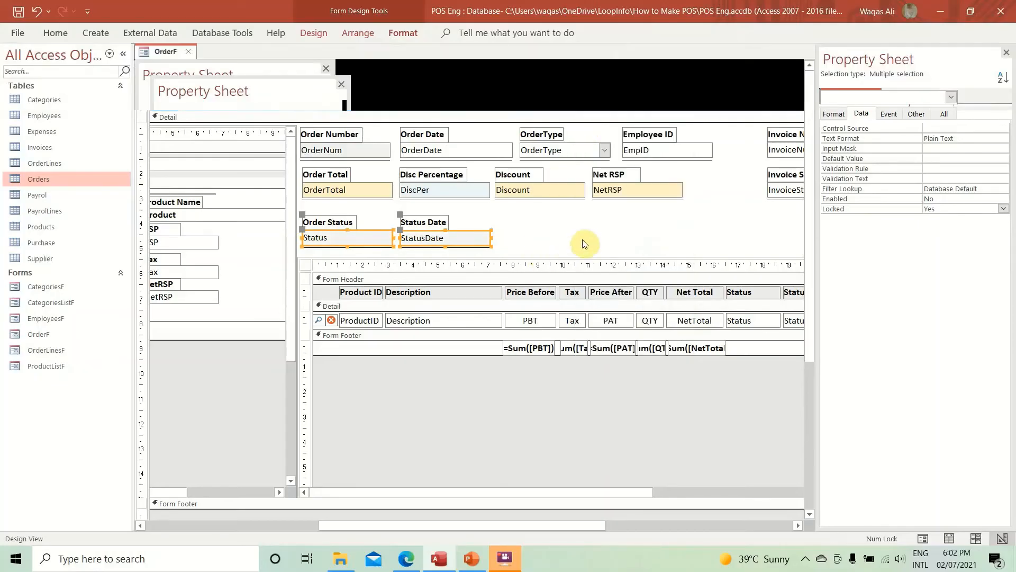
# - Preview the form in Form View to check the field colors and OrderType alignment, and return to Design View
pyautogui.rightClick(150, 50)
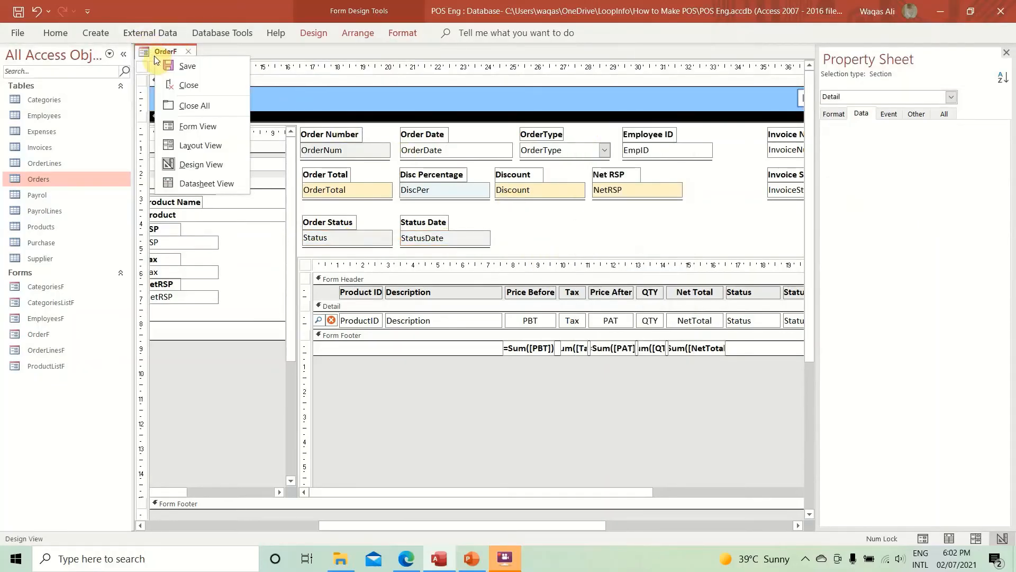
pyautogui.click(216, 126)
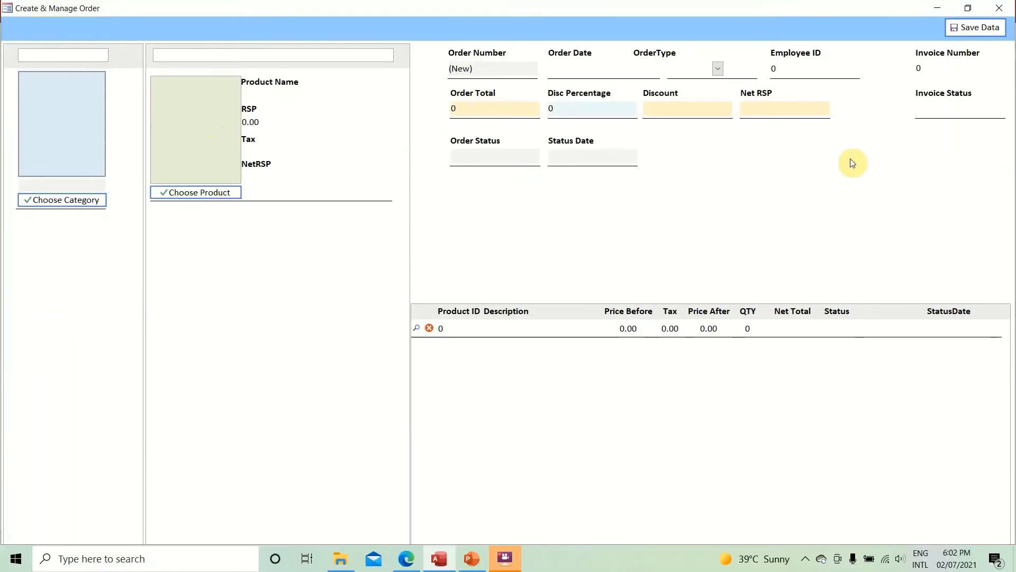
pyautogui.click(651, 63)
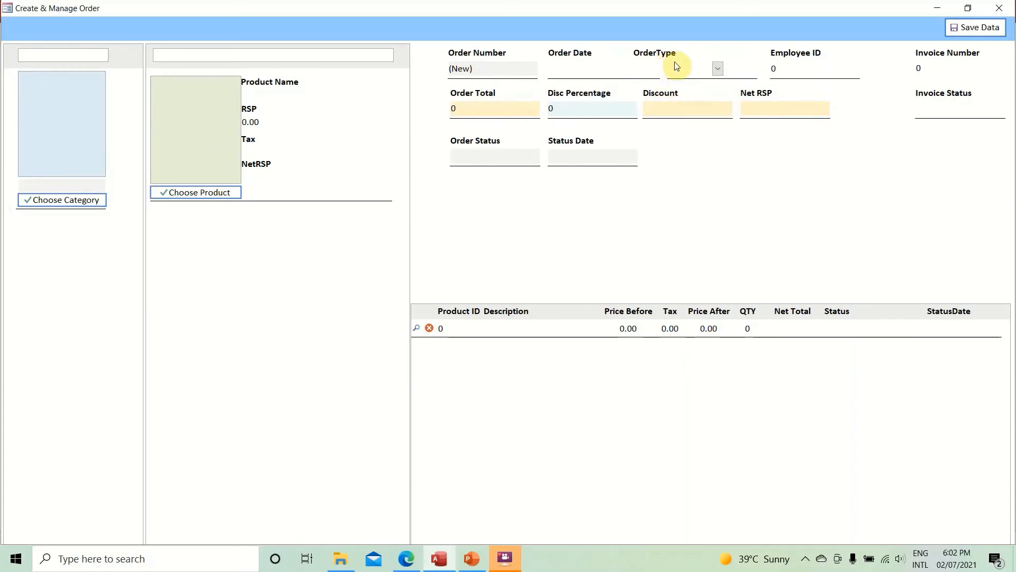
pyautogui.rightClick(753, 206)
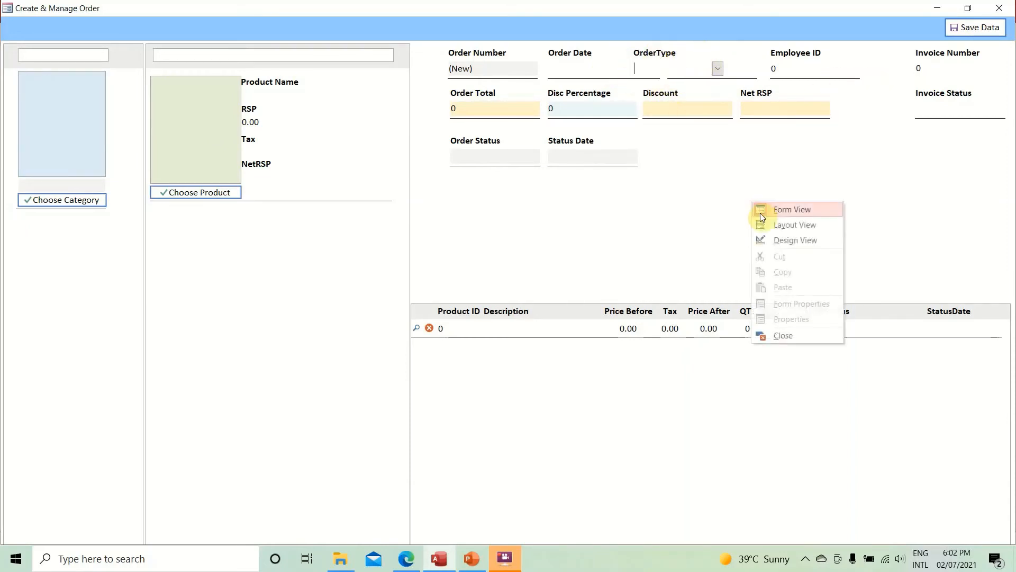
pyautogui.click(774, 237)
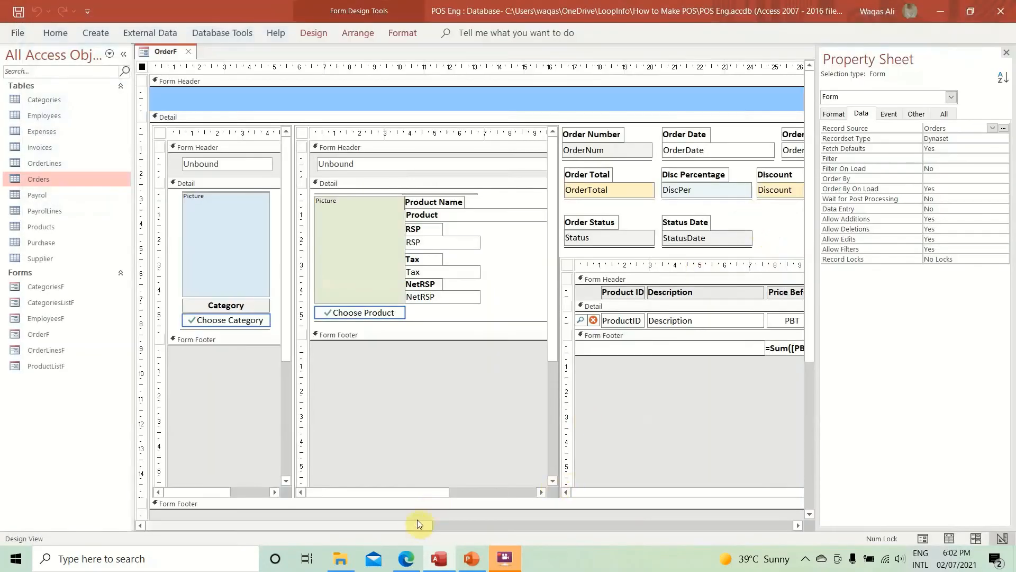
# - Set the Horizontal Anchor of the OrderType label and combo box to Right
pyautogui.moveTo(420, 525); pyautogui.dragTo(615, 524)
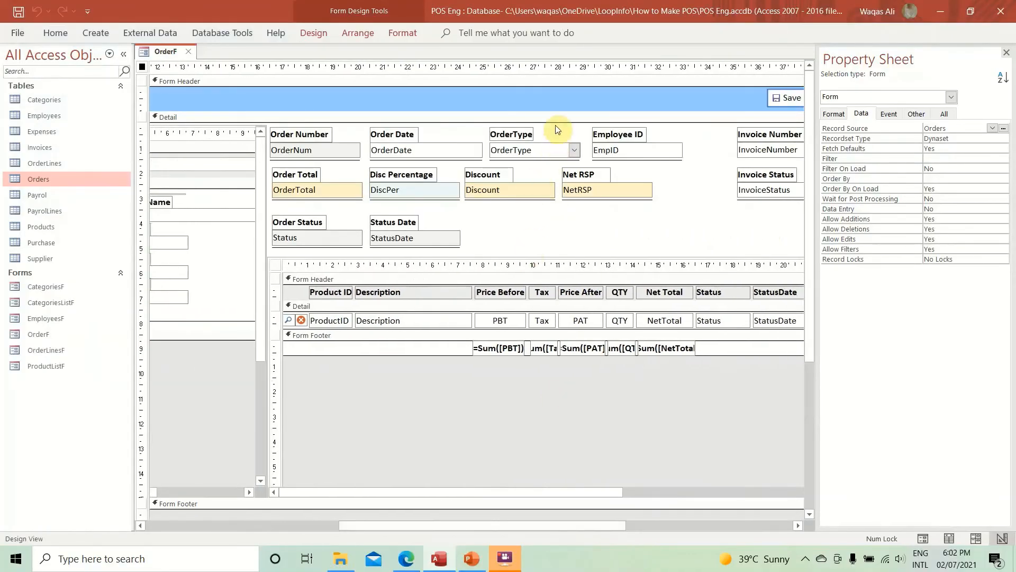
pyautogui.moveTo(557, 128); pyautogui.dragTo(539, 150)
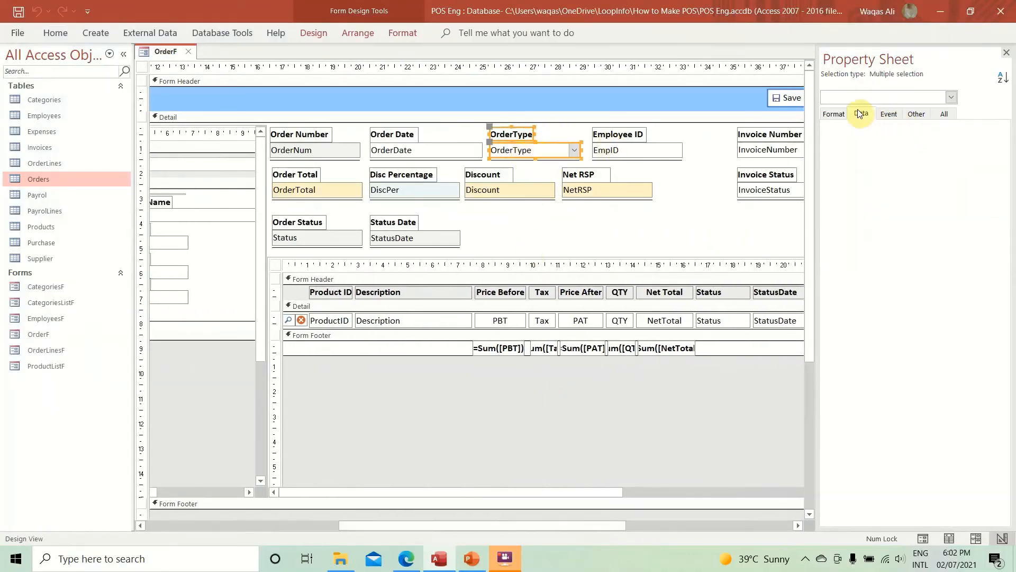
pyautogui.click(834, 114)
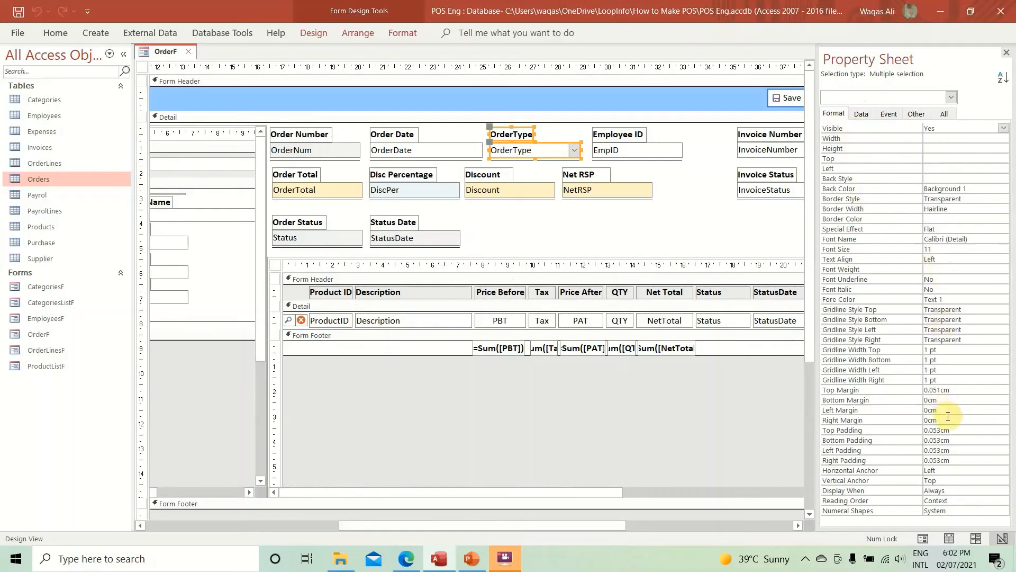
pyautogui.doubleClick(942, 470)
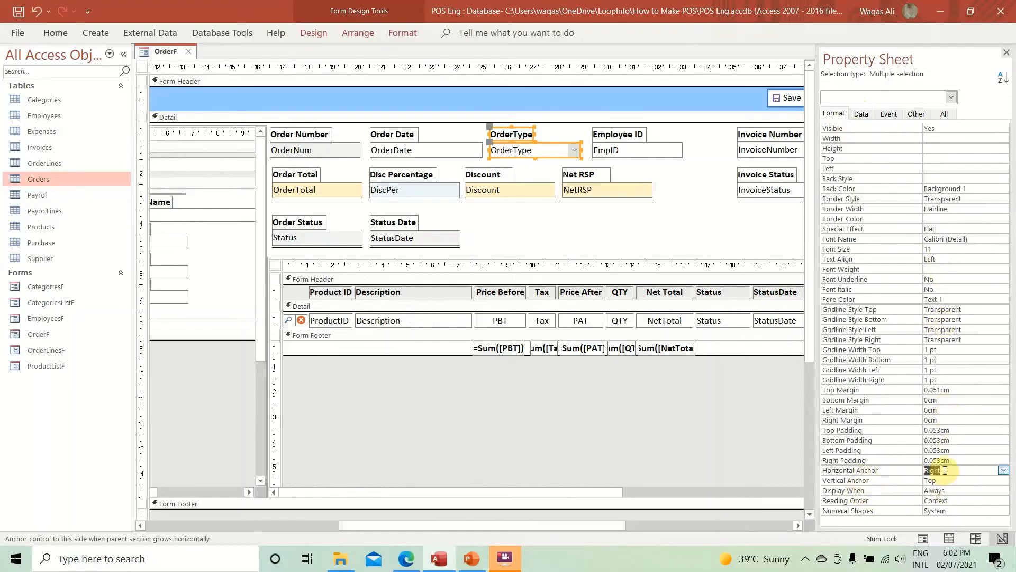
pyautogui.click(628, 228)
pyautogui.click(544, 149)
pyautogui.click(417, 37)
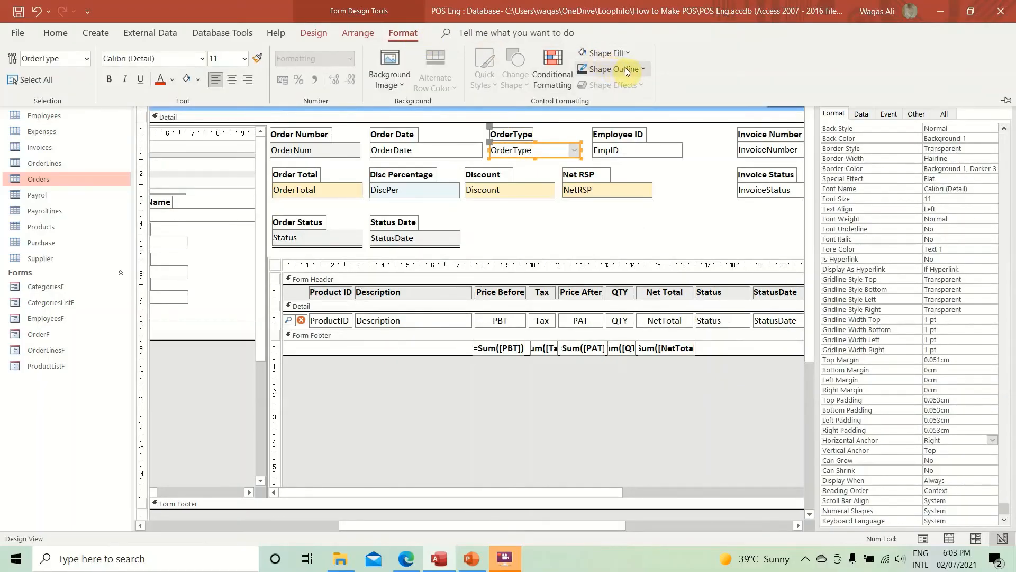
pyautogui.click(592, 234)
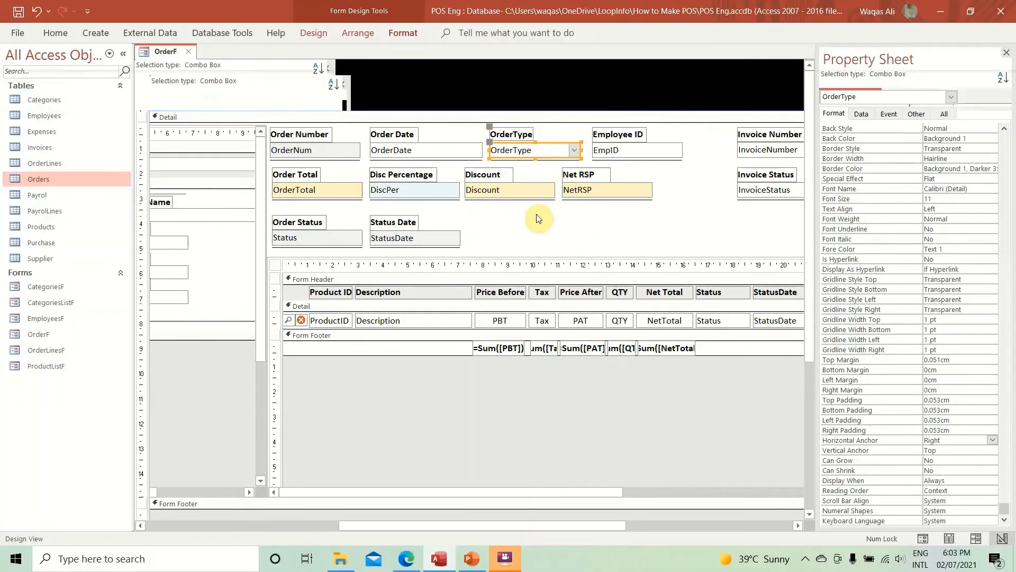
pyautogui.click(617, 229)
pyautogui.click(548, 151)
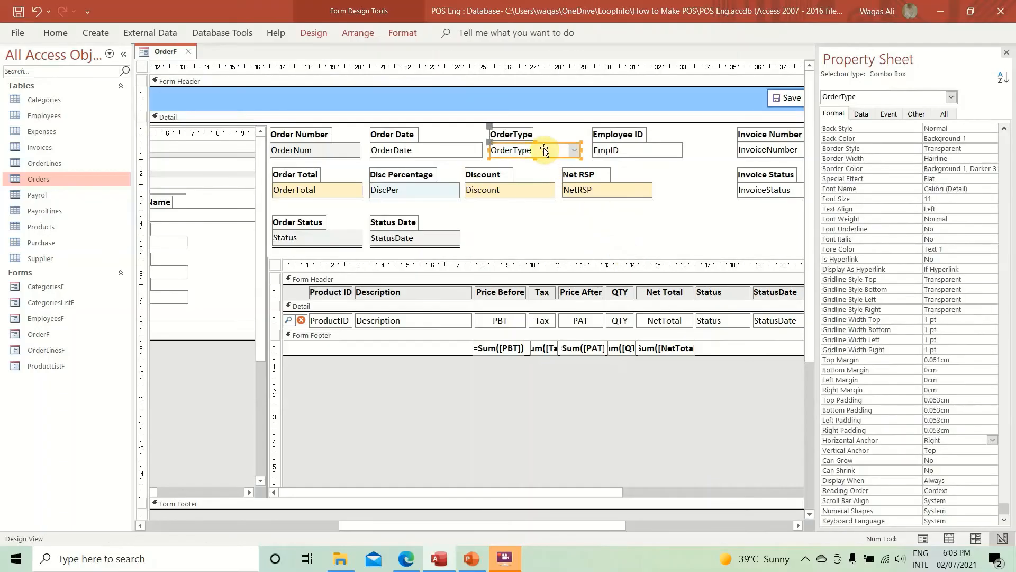
pyautogui.keyDown('shift'); pyautogui.click(442, 153); pyautogui.keyUp('shift')
pyautogui.keyDown('shift'); pyautogui.click(328, 152); pyautogui.keyUp('shift')
pyautogui.keyDown('shift'); pyautogui.click(323, 194); pyautogui.keyUp('shift')
pyautogui.keyDown('shift'); pyautogui.click(417, 196); pyautogui.keyUp('shift')
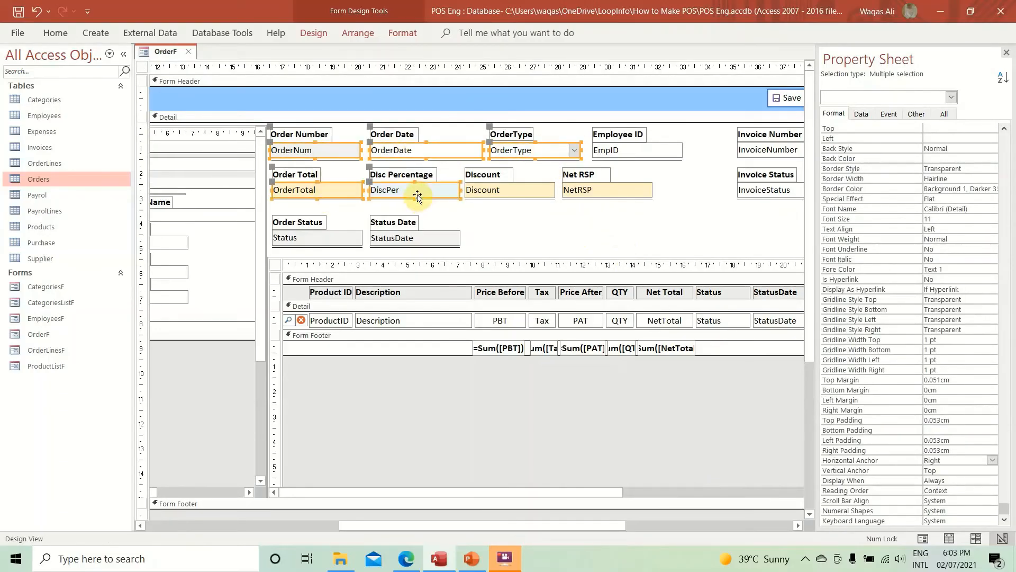
pyautogui.keyDown('shift'); pyautogui.click(513, 187); pyautogui.keyUp('shift')
pyautogui.keyDown('shift'); pyautogui.click(592, 188); pyautogui.keyUp('shift')
pyautogui.keyDown('shift'); pyautogui.click(630, 153); pyautogui.keyUp('shift')
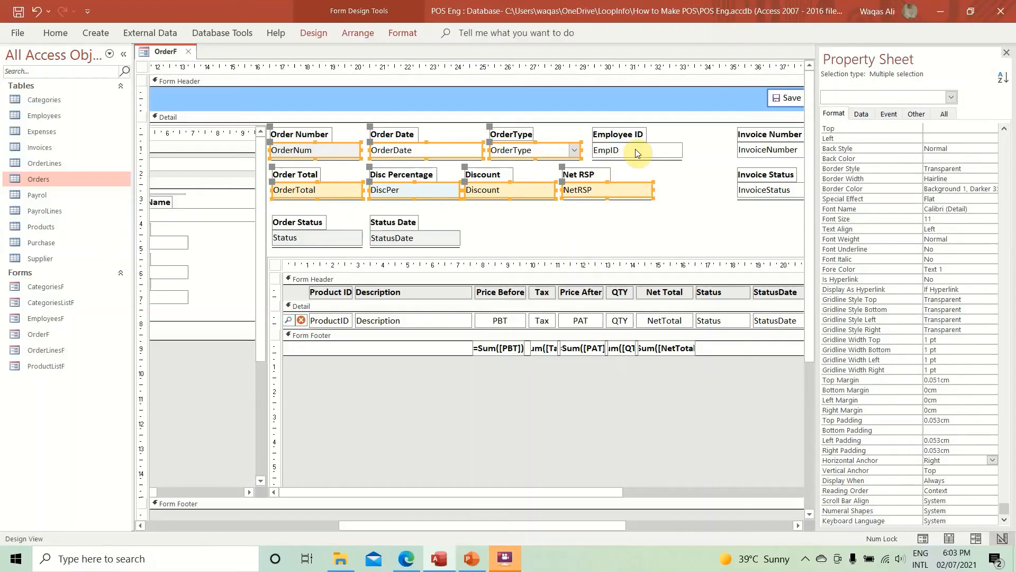
pyautogui.keyDown('shift'); pyautogui.click(756, 152); pyautogui.keyUp('shift')
pyautogui.keyDown('shift'); pyautogui.click(771, 191); pyautogui.keyUp('shift')
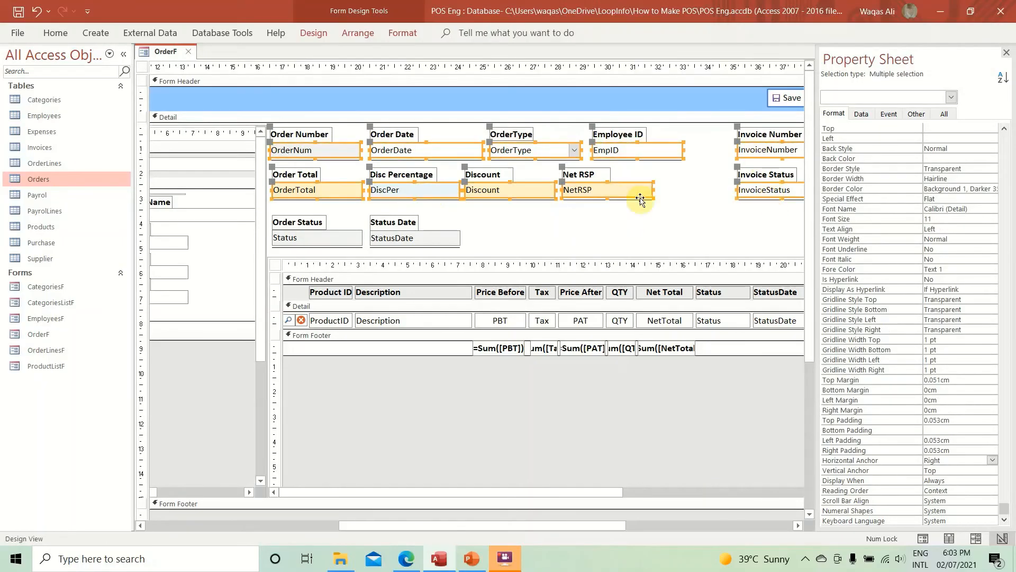
pyautogui.keyDown('shift'); pyautogui.click(427, 239); pyautogui.keyUp('shift')
pyautogui.keyDown('shift'); pyautogui.click(328, 236); pyautogui.keyUp('shift')
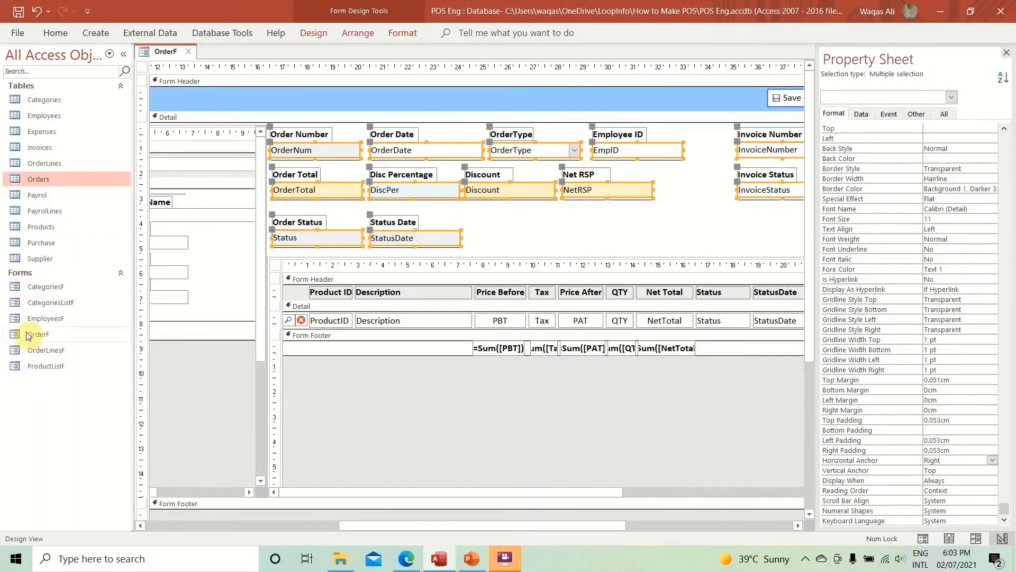
# - Open the CategoriesF form to review its background and field styling, and close it
pyautogui.doubleClick(47, 286)
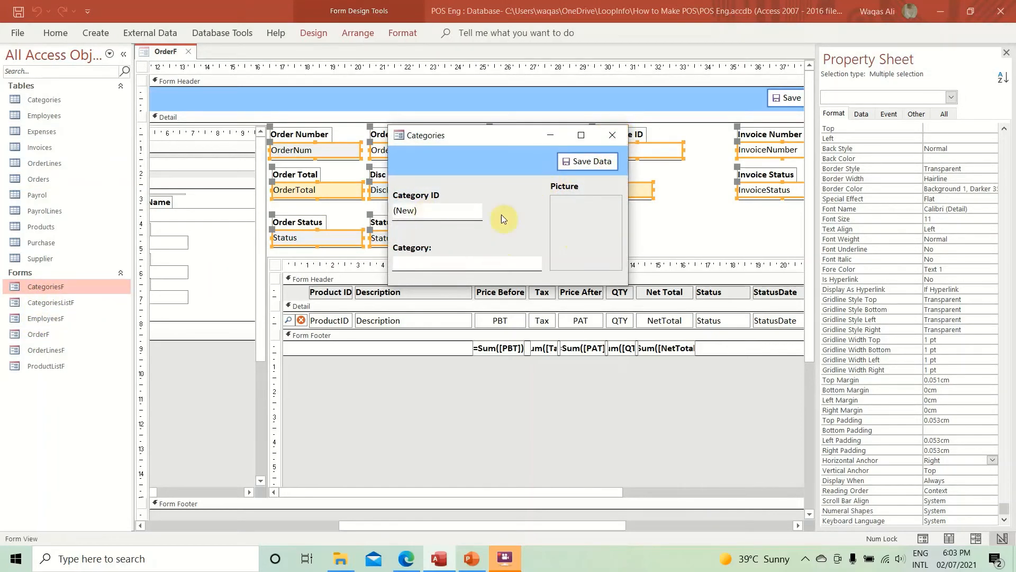
pyautogui.click(613, 141)
pyautogui.click(656, 215)
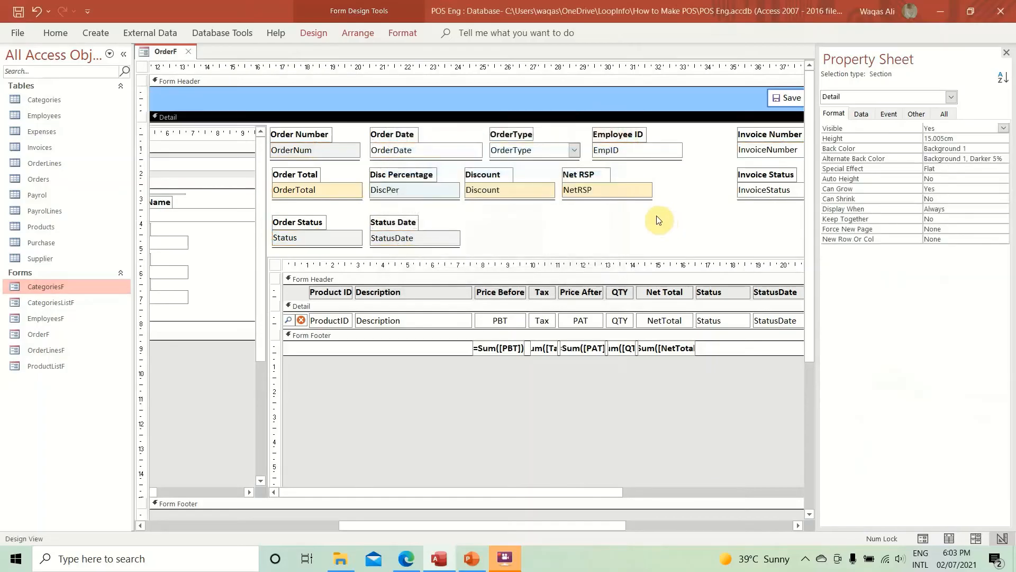
# - Set the back color of the OrderF Detail section to light grey #ECECEC
pyautogui.rightClick(653, 212)
pyautogui.moveTo(710, 272)
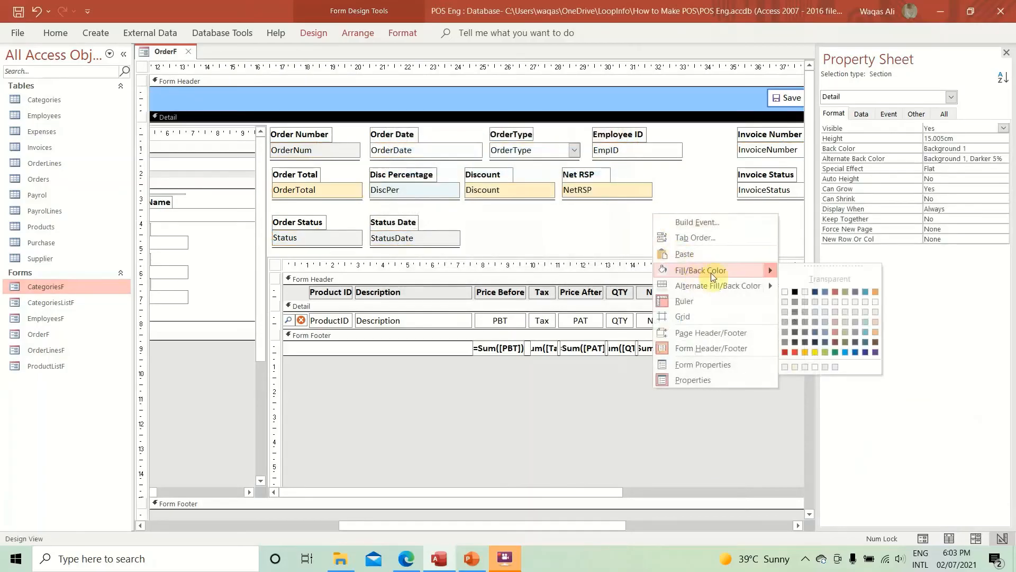
pyautogui.click(788, 300)
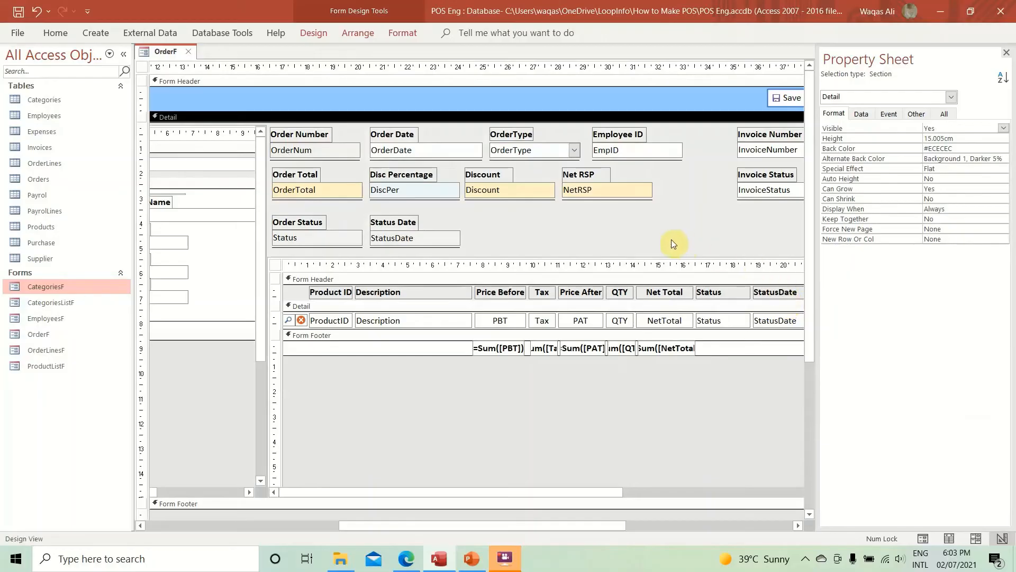
# - Preview the form in Form View, inspect the field contrast and the OrderType options, and return to Design View
pyautogui.rightClick(152, 53)
pyautogui.click(182, 121)
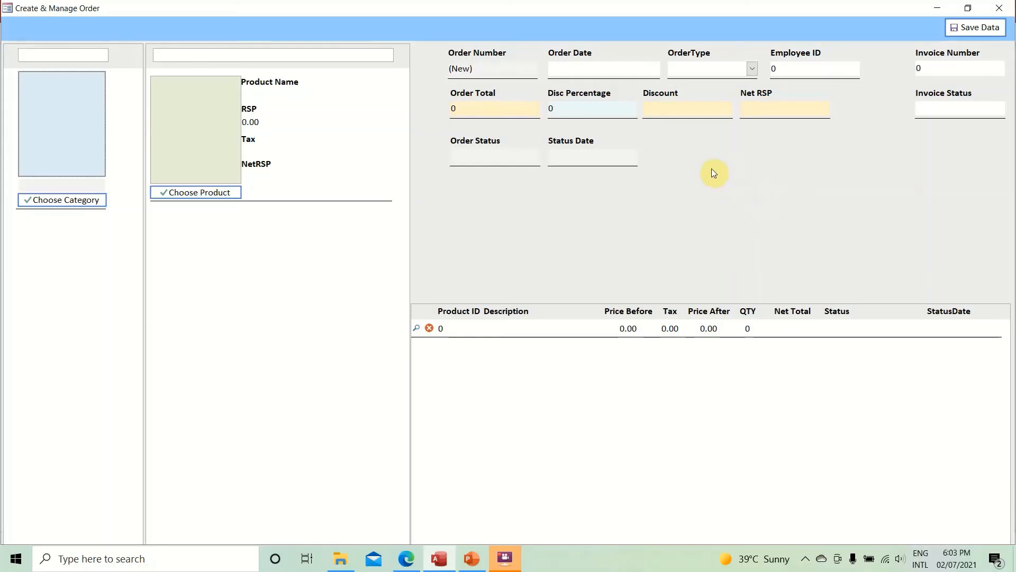
pyautogui.click(580, 105)
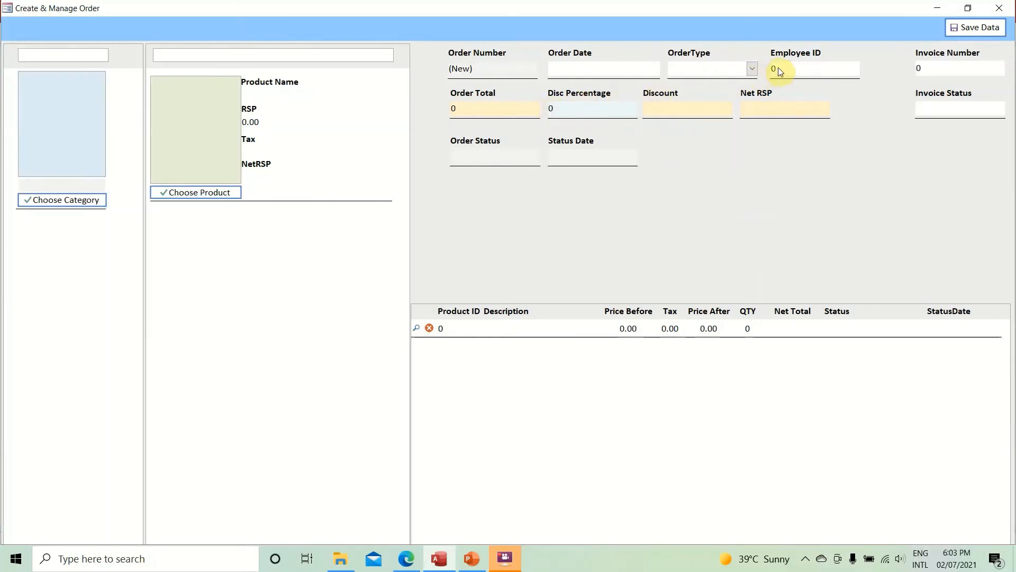
pyautogui.click(751, 68)
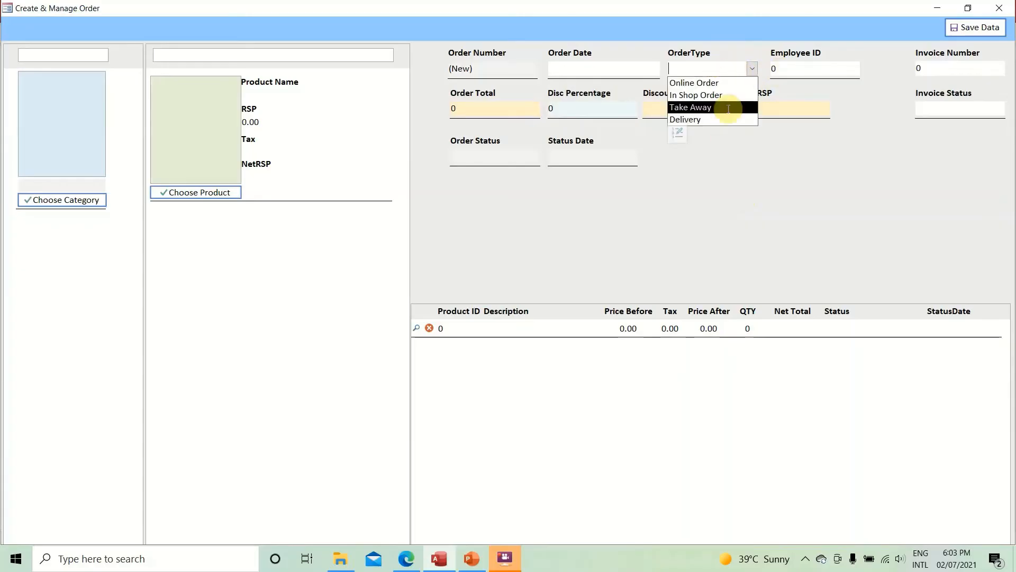
pyautogui.click(883, 102)
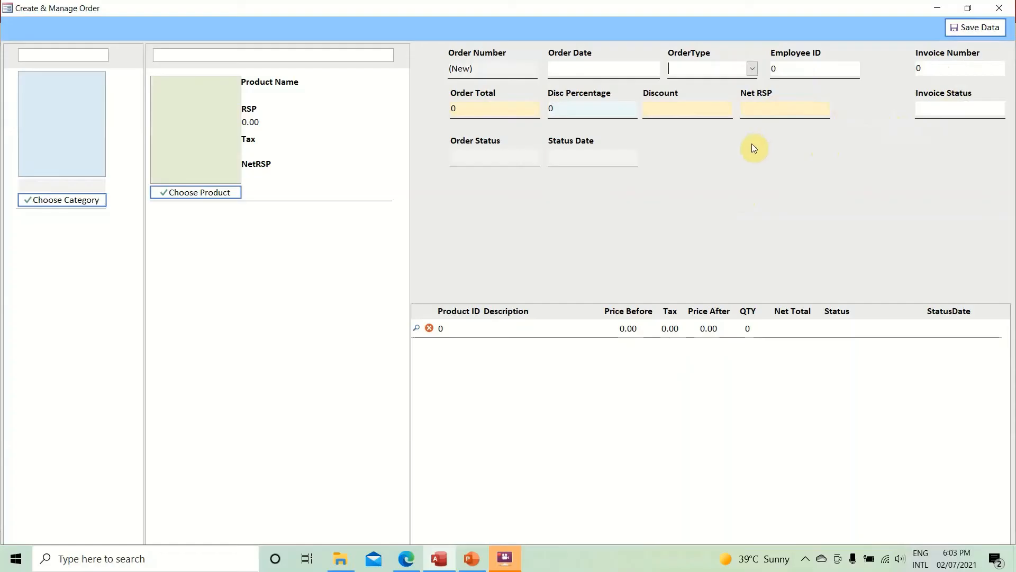
pyautogui.click(752, 68)
pyautogui.click(722, 188)
pyautogui.click(752, 71)
pyautogui.click(724, 169)
pyautogui.rightClick(746, 181)
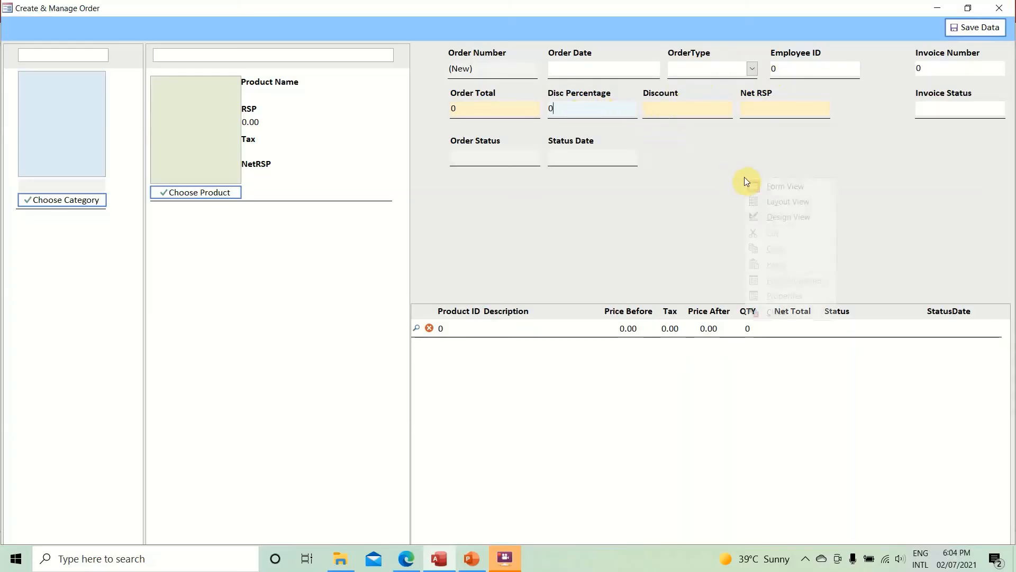
pyautogui.click(681, 176)
pyautogui.rightClick(756, 208)
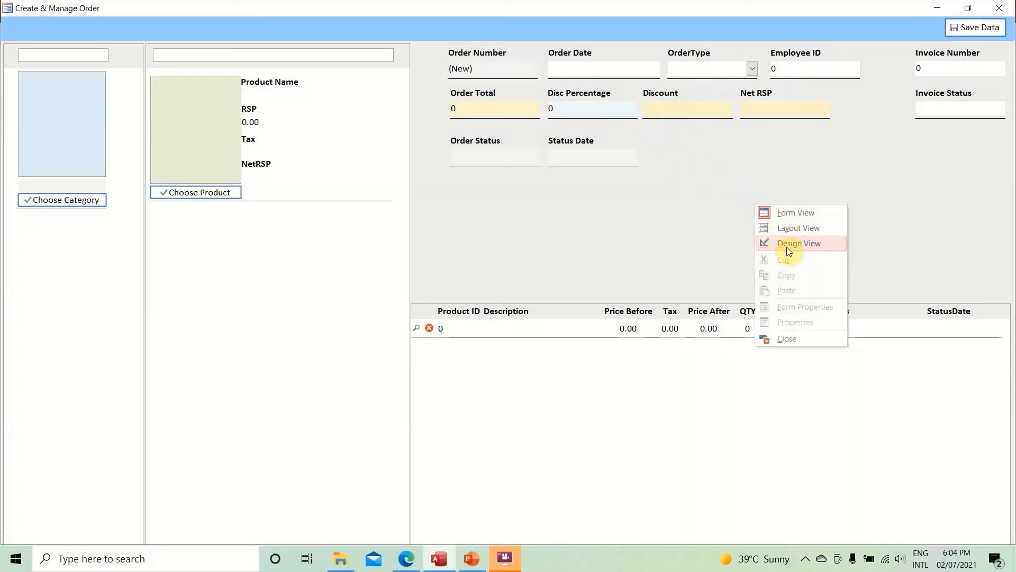
pyautogui.click(786, 245)
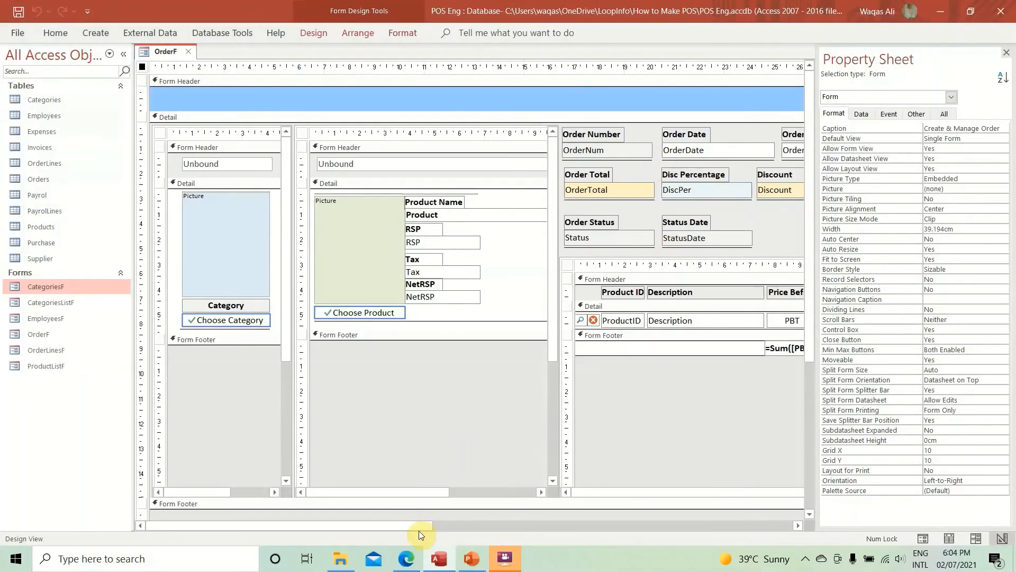
# - Center the text of the Order Total, Disc Percentage, Discount and Net RSP labels and text boxes
pyautogui.moveTo(421, 523); pyautogui.dragTo(584, 525)
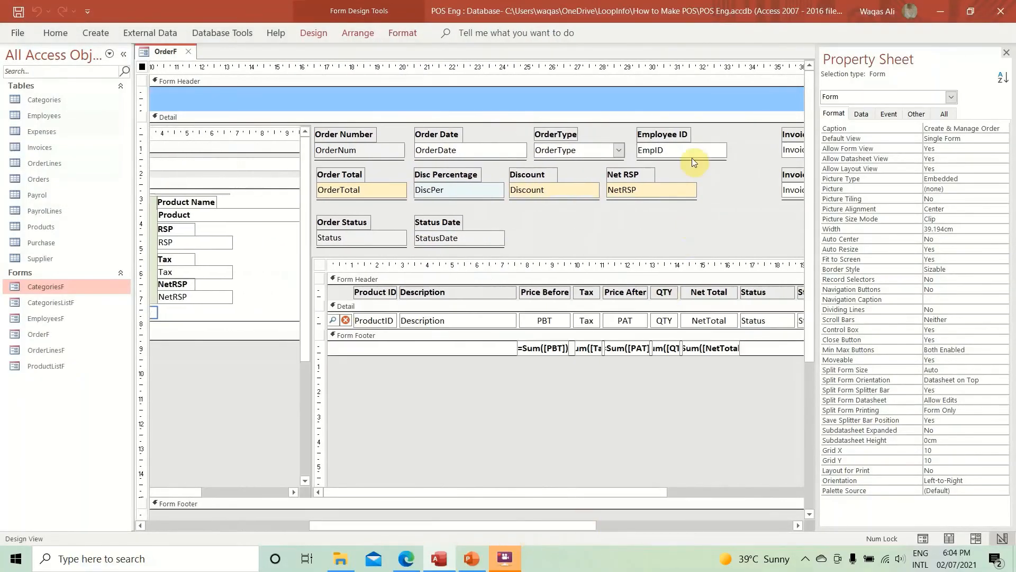
pyautogui.moveTo(686, 175); pyautogui.dragTo(344, 193)
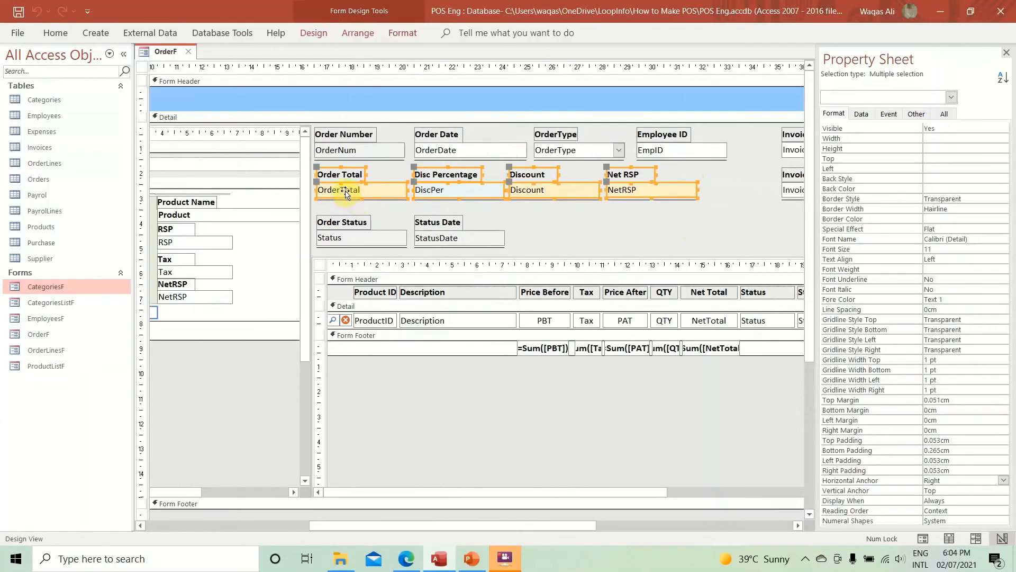
pyautogui.click(51, 33)
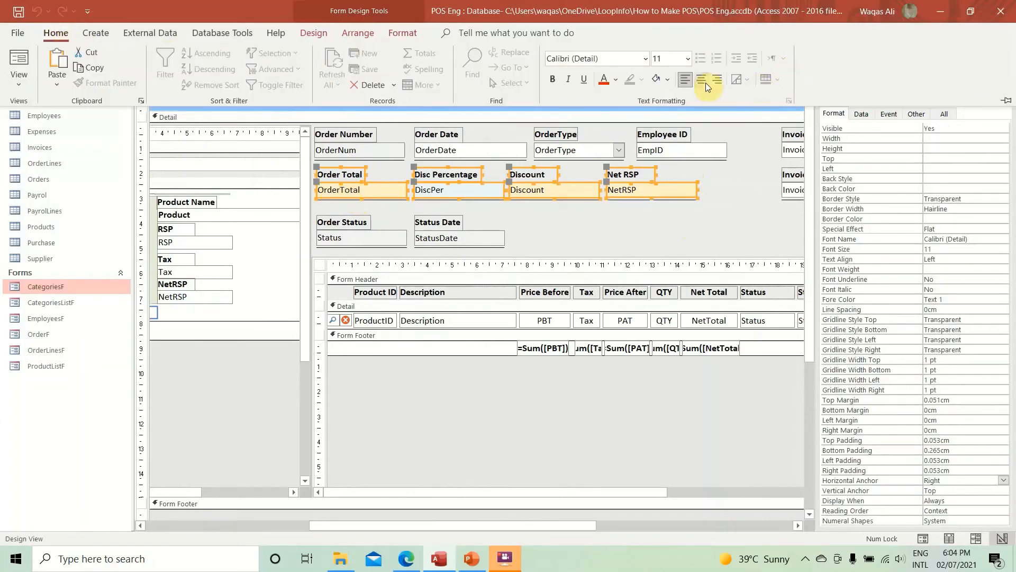
pyautogui.click(702, 79)
pyautogui.click(585, 224)
pyautogui.click(576, 227)
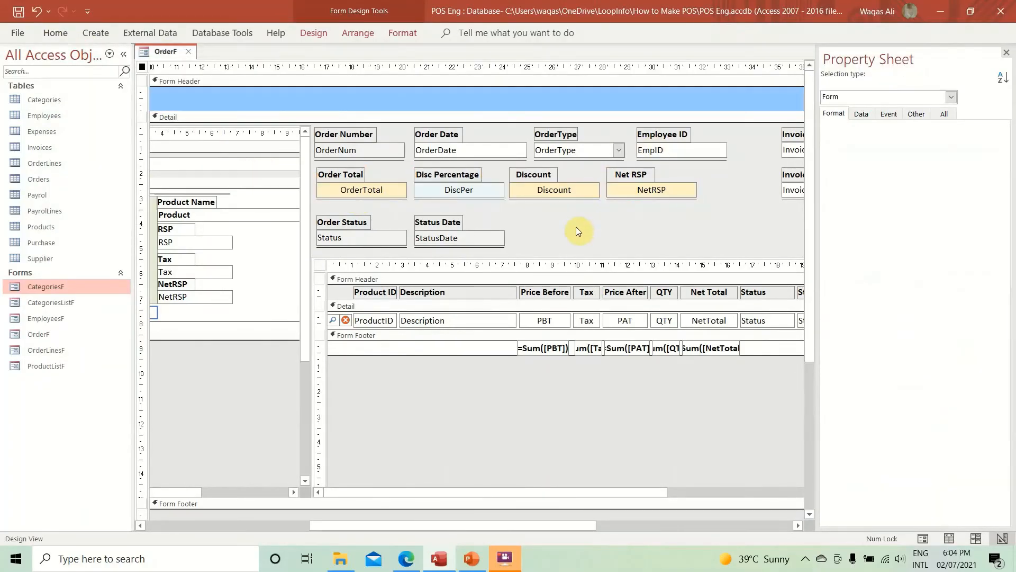
# - Widen the Discount and Net RSP labels to match the width of the text boxes beneath them
pyautogui.click(553, 174)
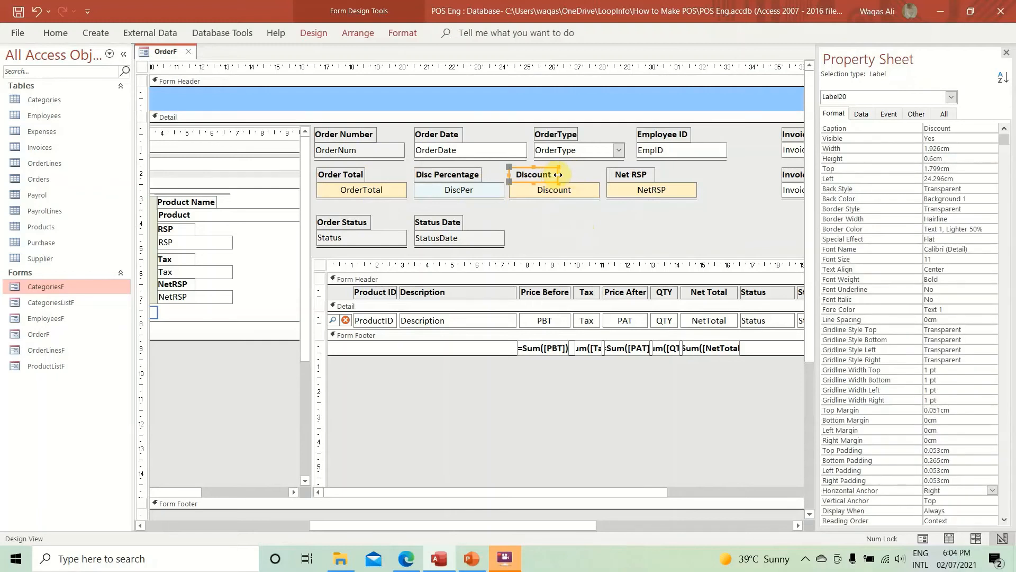
pyautogui.moveTo(557, 175); pyautogui.dragTo(598, 174)
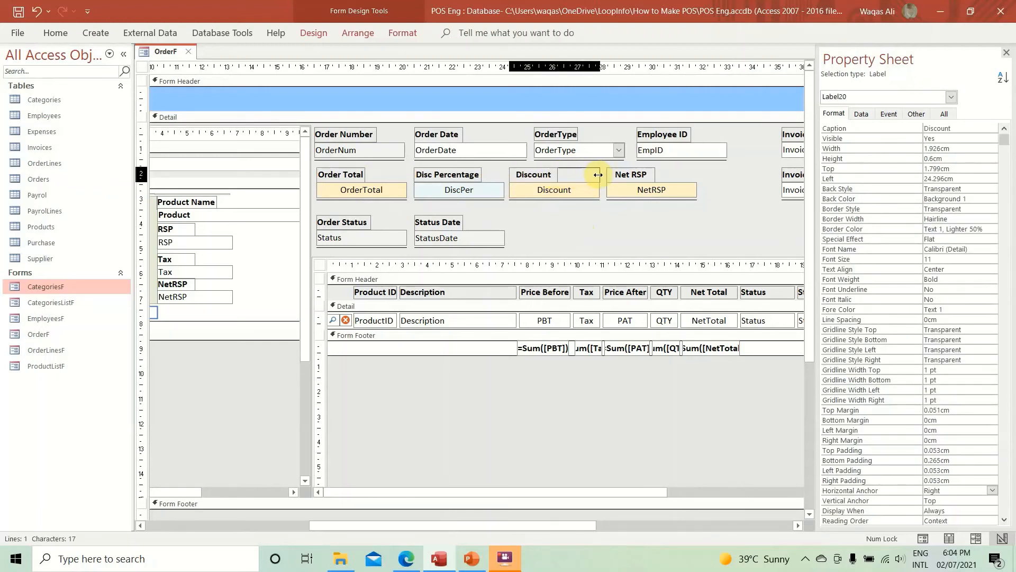
pyautogui.click(631, 175)
pyautogui.moveTo(655, 175); pyautogui.dragTo(697, 173)
# - Change the Disc Percentage caption to Discount Percentage, and widen that label and the Order Total label to match their text boxes
pyautogui.click(468, 175)
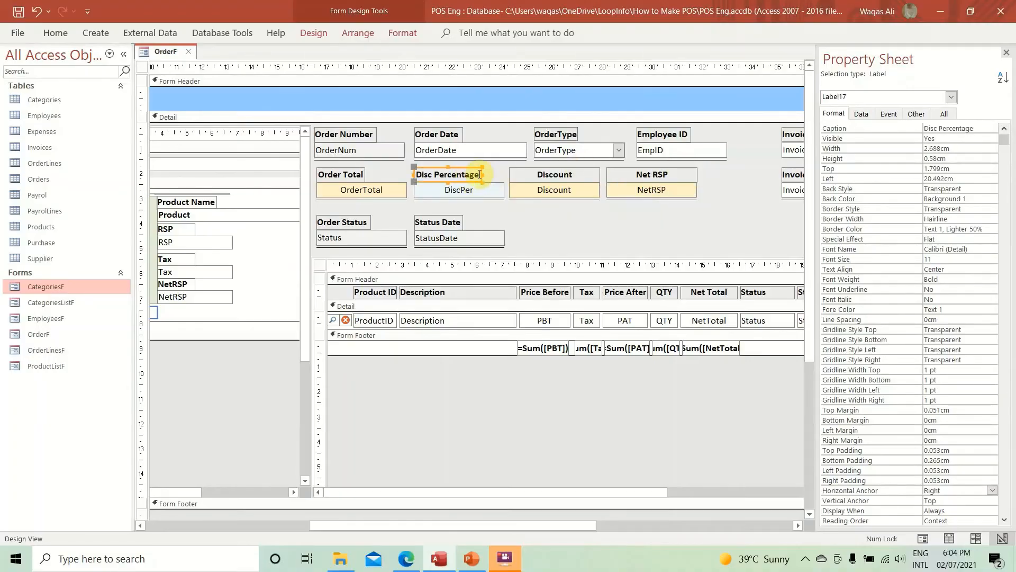
pyautogui.moveTo(481, 174); pyautogui.dragTo(503, 174)
pyautogui.click(449, 175)
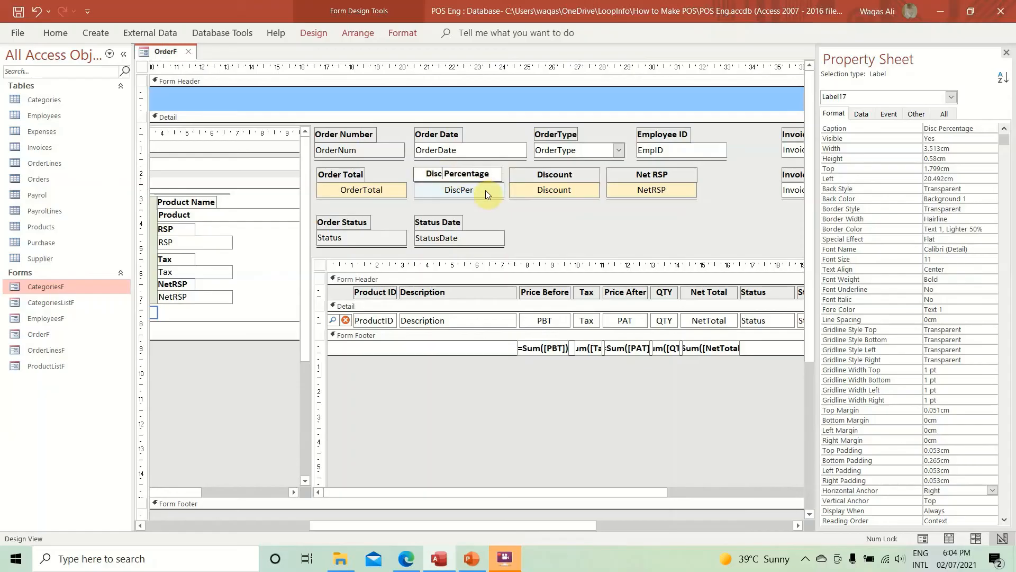
pyautogui.write('ount')
pyautogui.press('Return')
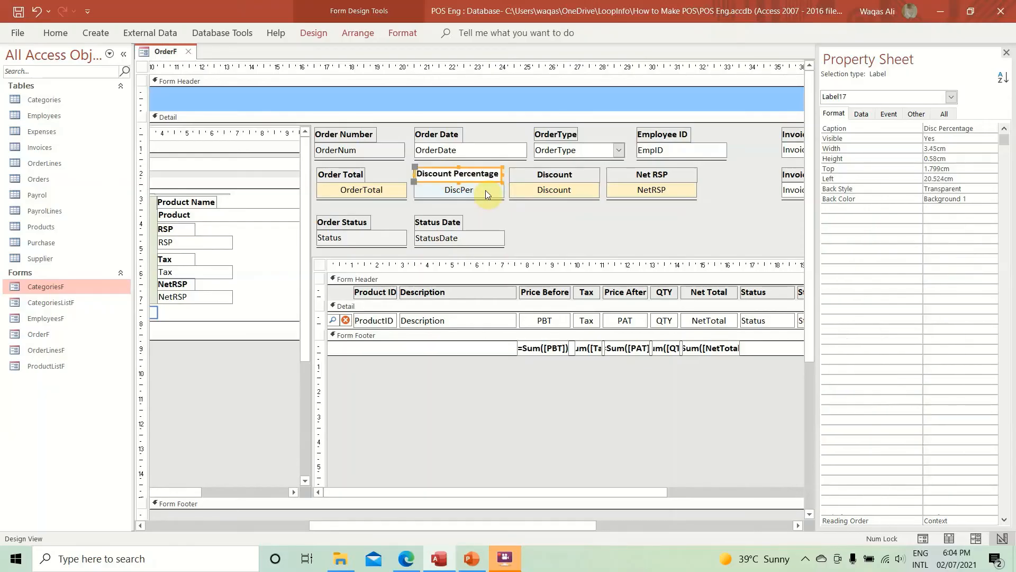
pyautogui.click(338, 176)
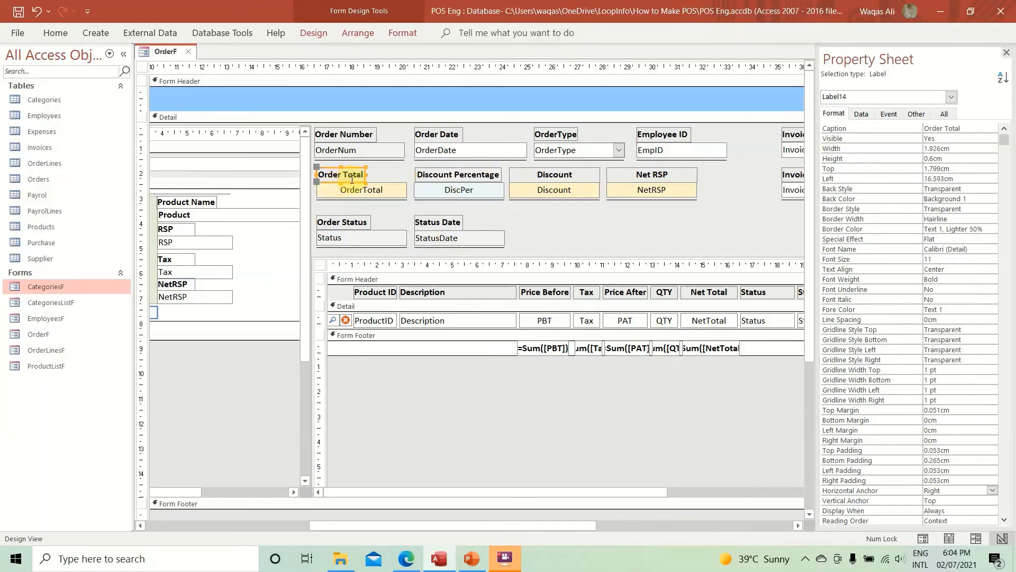
pyautogui.moveTo(366, 175); pyautogui.dragTo(407, 177)
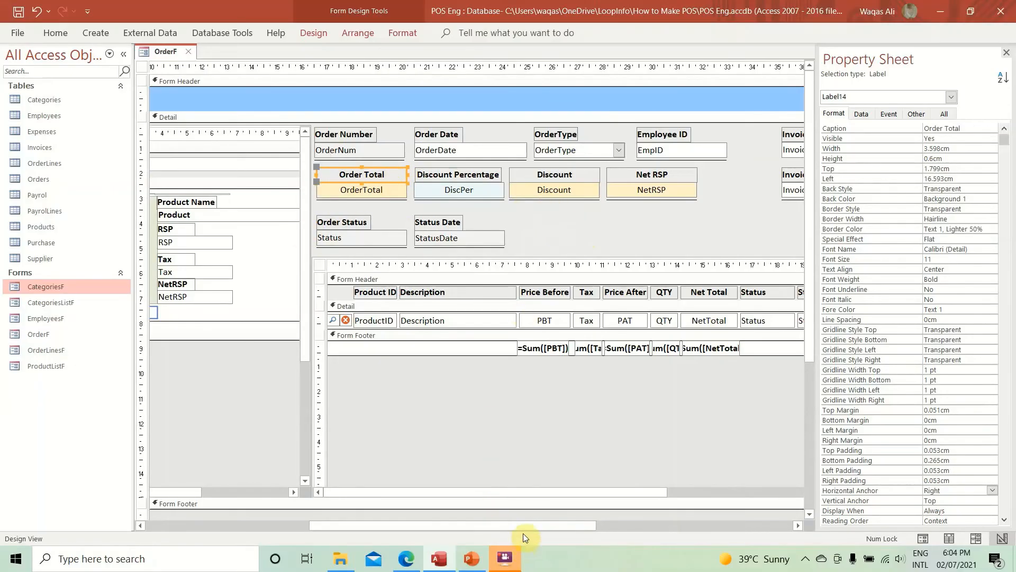
# - Try the fill colors Accent 5, Lighter 80% and Accent 1, Lighter 80% on the OrderType combo box
pyautogui.moveTo(523, 529); pyautogui.dragTo(658, 520)
pyautogui.click(385, 151)
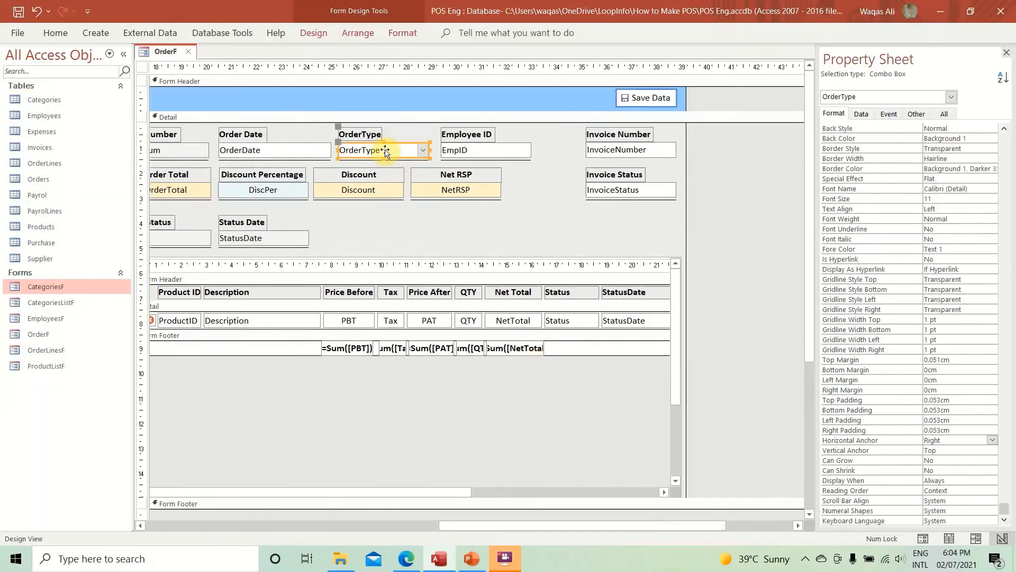
pyautogui.click(402, 33)
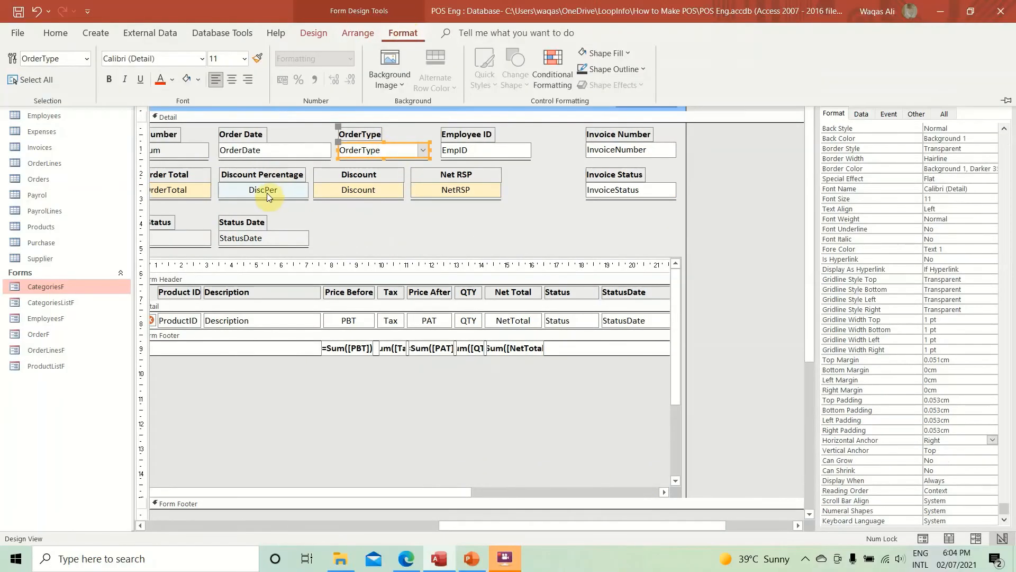
pyautogui.click(616, 56)
pyautogui.click(666, 122)
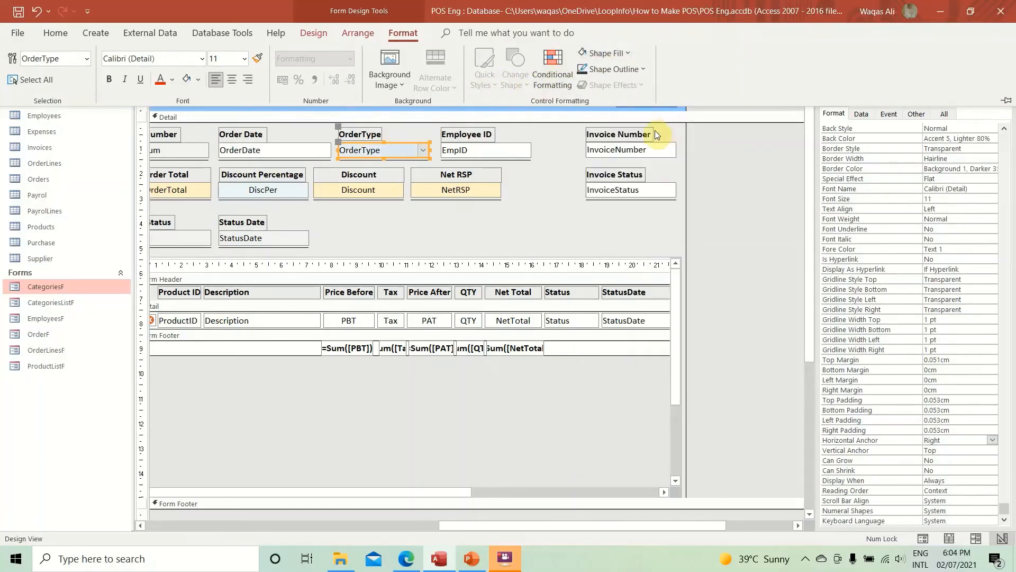
pyautogui.click(620, 52)
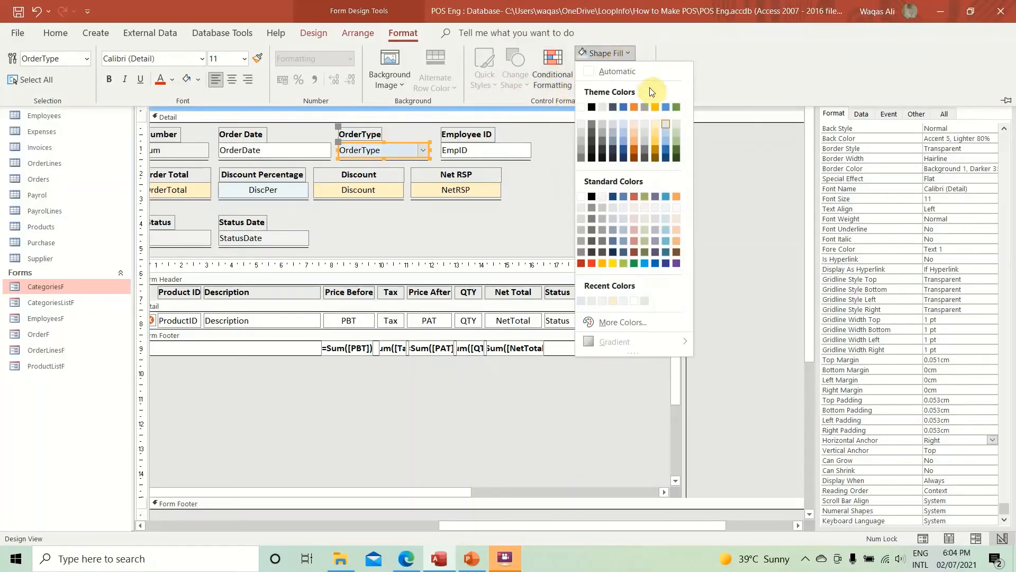
pyautogui.click(622, 125)
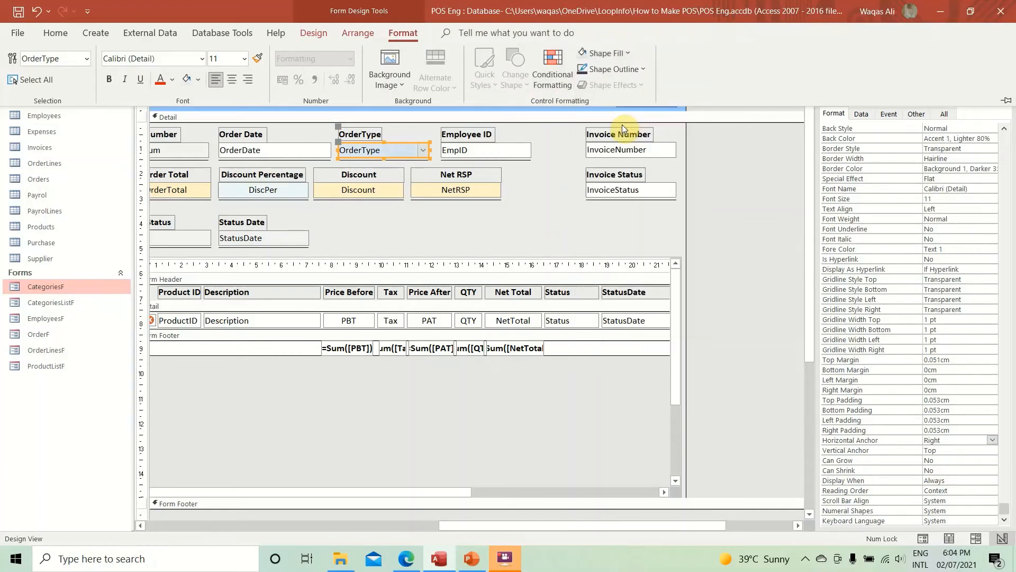
# - Set the OrderType combo box's back color to #EDF7F9, taken from the DiscPer text box's back color
pyautogui.click(306, 189)
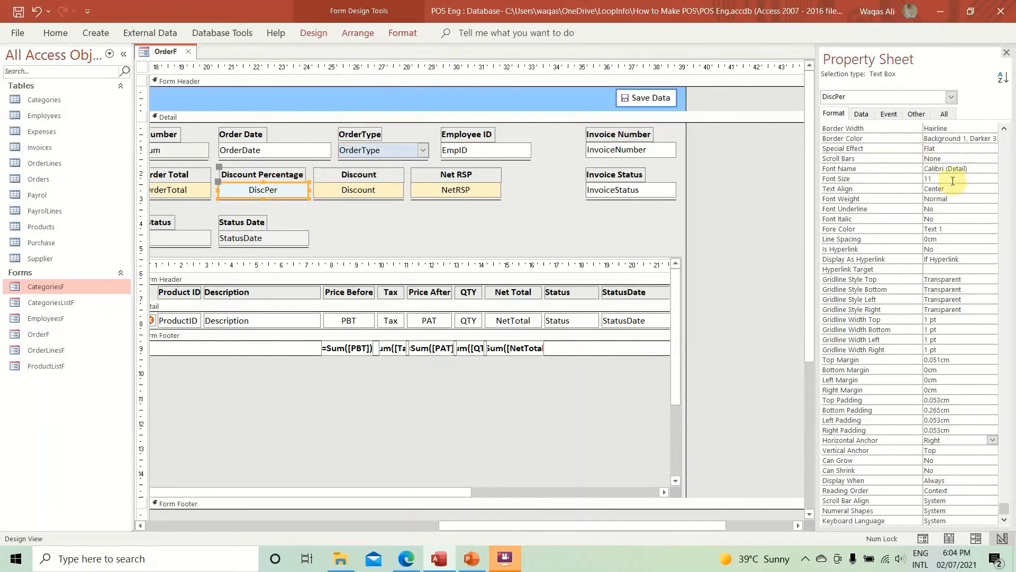
pyautogui.scroll(3, 936, 239)
pyautogui.scroll(1, 937, 239)
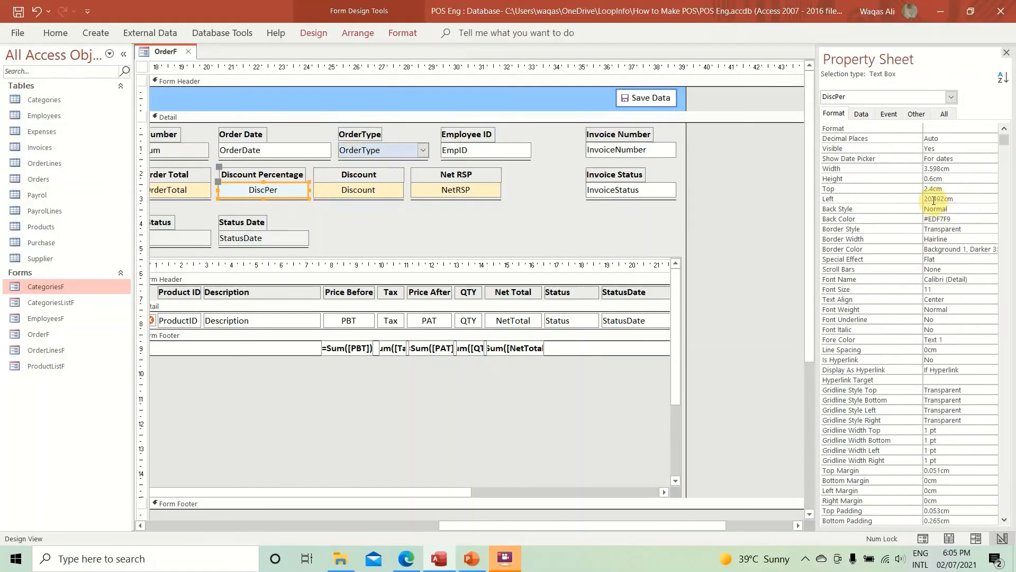
pyautogui.click(857, 221)
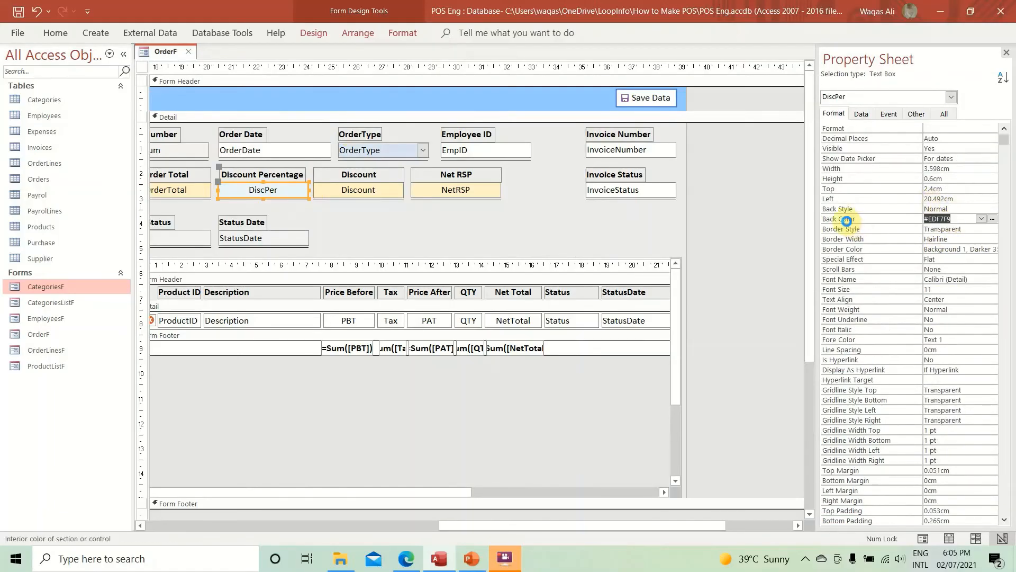
pyautogui.click(396, 151)
pyautogui.click(398, 33)
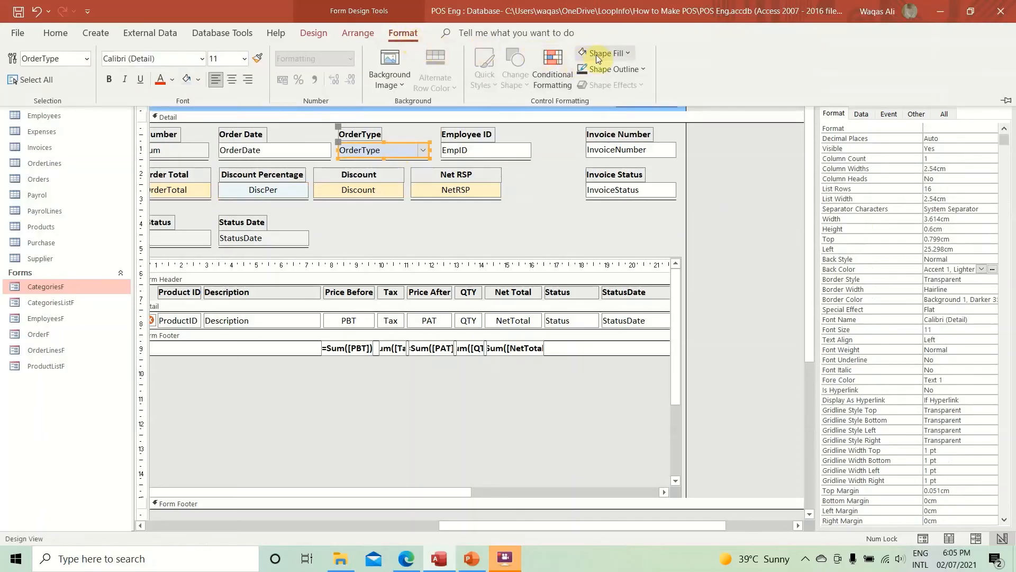
pyautogui.click(939, 169)
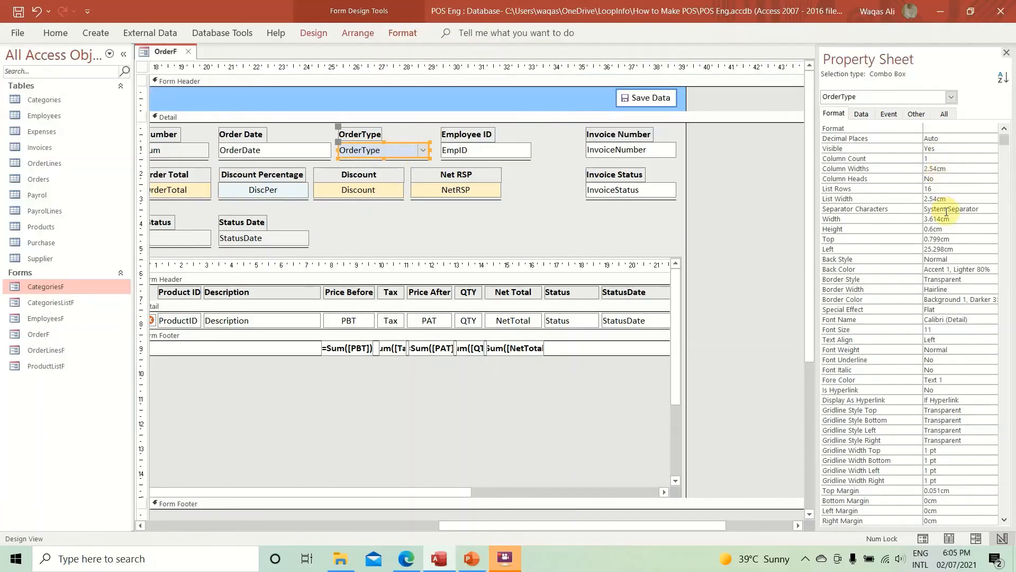
pyautogui.click(991, 269)
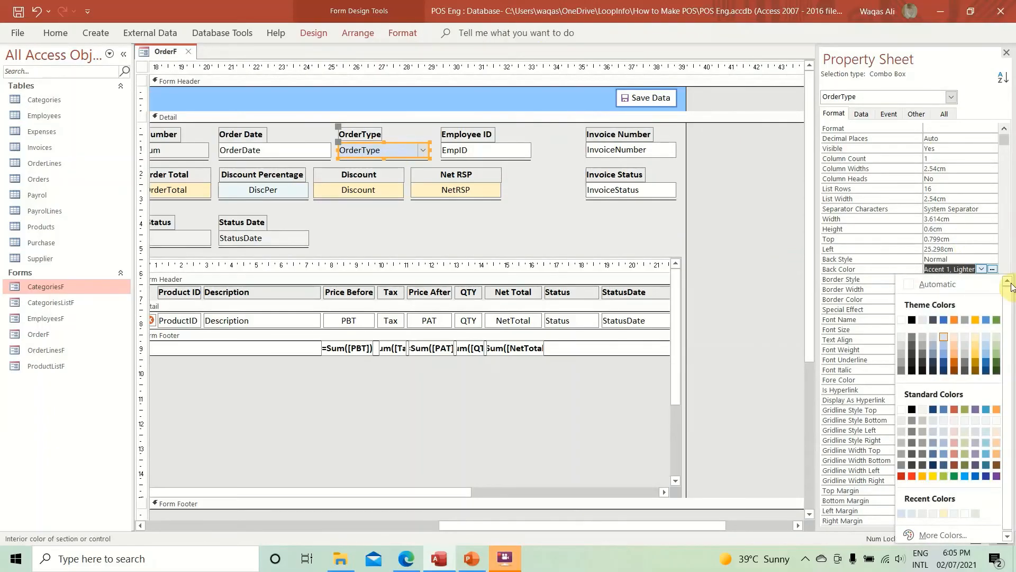
pyautogui.click(962, 268)
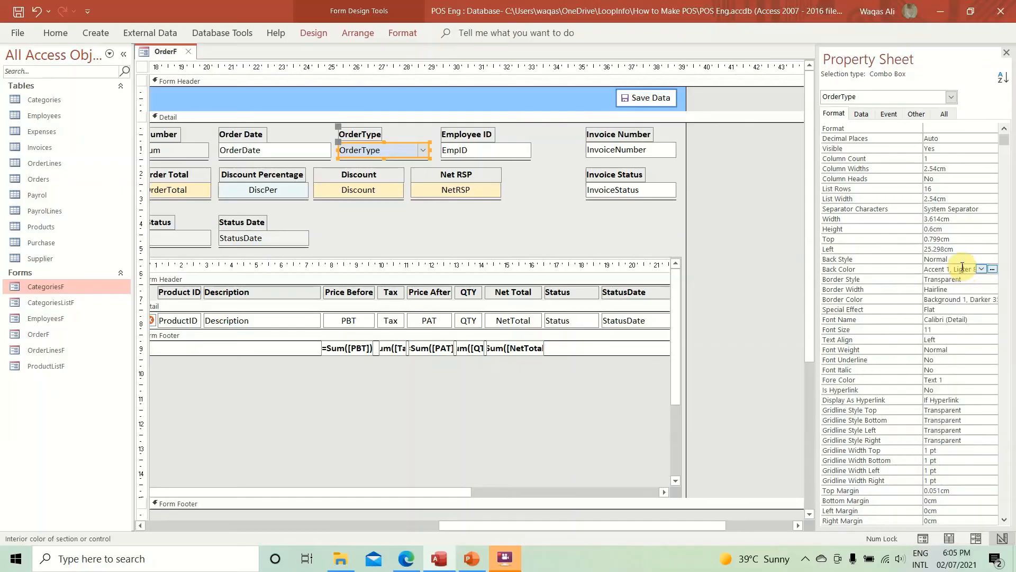
pyautogui.press('BackSpace')
pyautogui.press('BackSpace')
pyautogui.press('BackSpace')
pyautogui.press('BackSpace')
pyautogui.press('BackSpace')
pyautogui.press('BackSpace')
pyautogui.press('BackSpace')
pyautogui.press('BackSpace')
pyautogui.press('BackSpace')
pyautogui.press('BackSpace')
pyautogui.press('BackSpace')
pyautogui.press('BackSpace')
pyautogui.write('#EDF7F9')
pyautogui.press('Return')
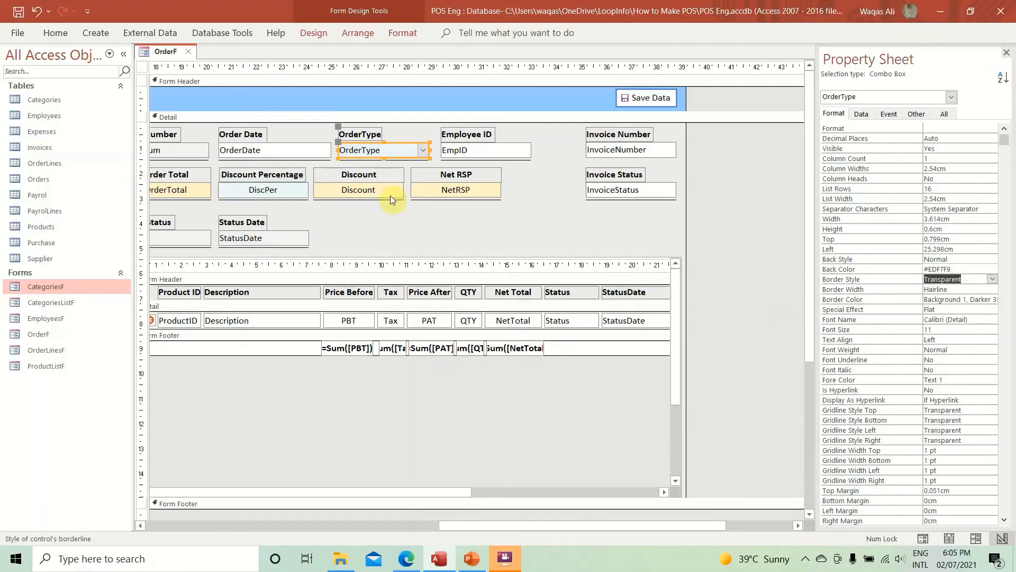
# - Preview the form in Form View, check the OrderType options and Discount Percentage field, and return to Design View
pyautogui.rightClick(159, 52)
pyautogui.click(202, 123)
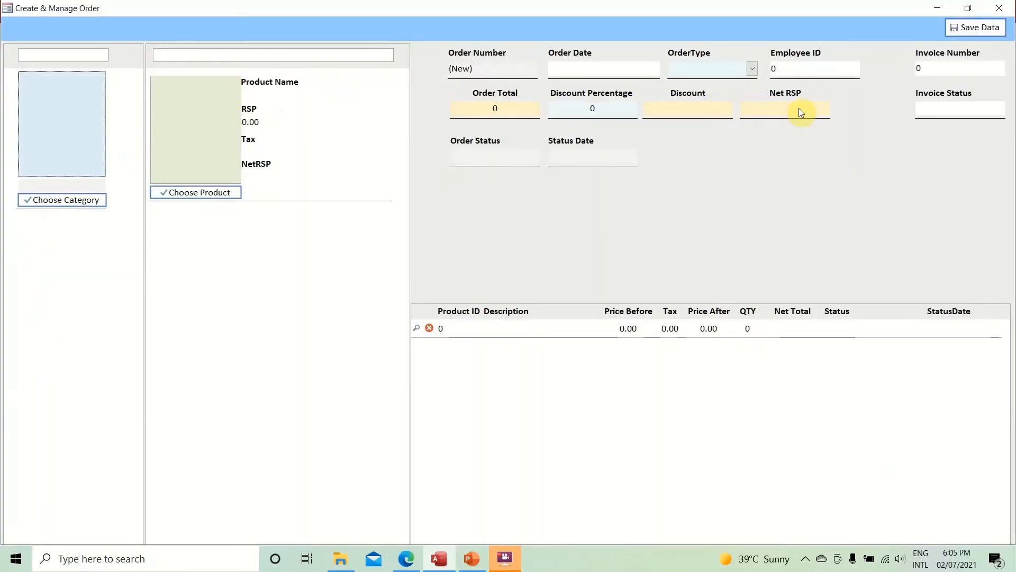
pyautogui.click(752, 70)
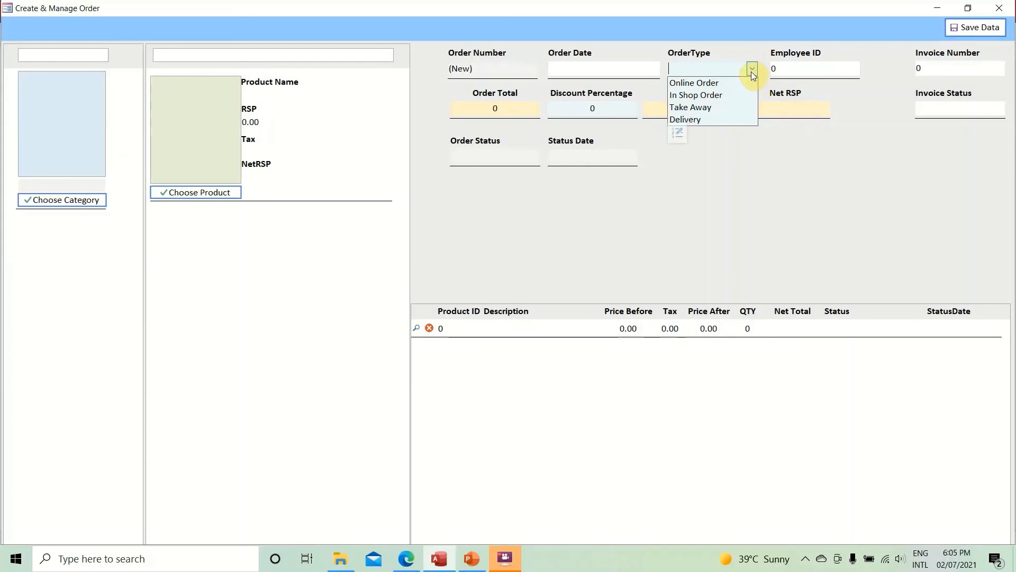
pyautogui.click(788, 206)
pyautogui.click(608, 108)
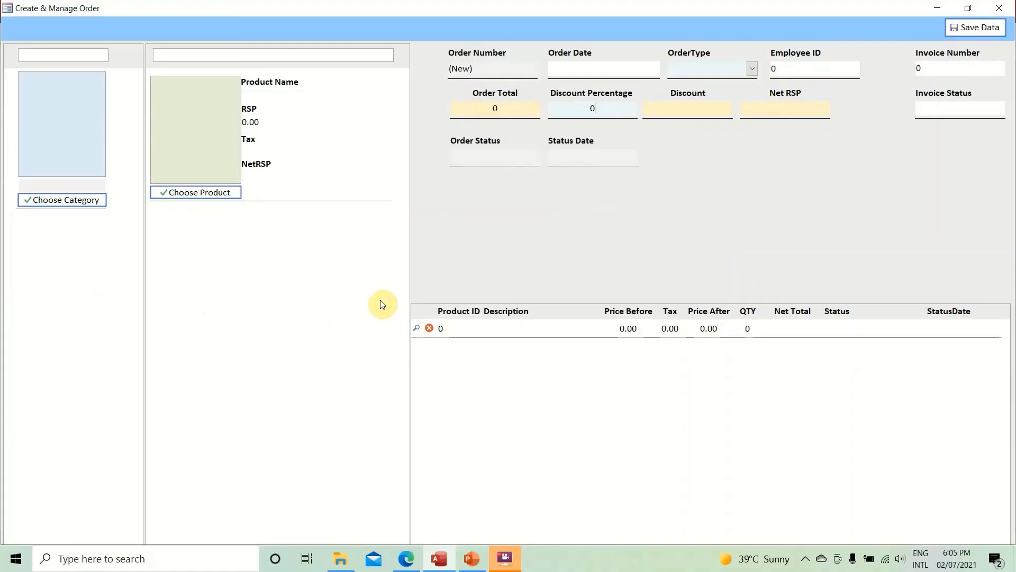
pyautogui.rightClick(634, 229)
pyautogui.click(654, 267)
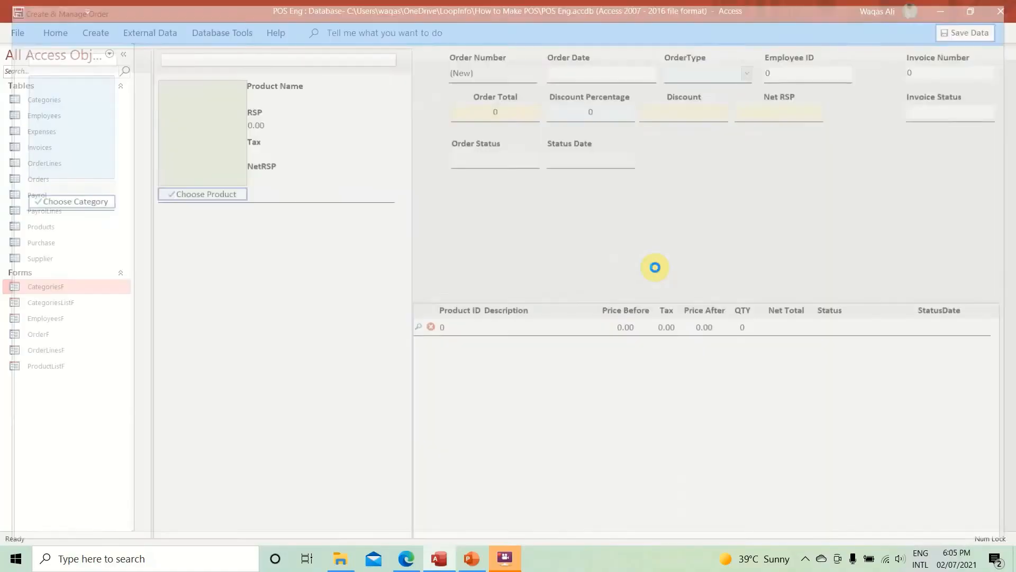
# - Try the fill color Accent 5, Lighter 80% on the Detail section of the product list subform
pyautogui.click(513, 295)
pyautogui.click(513, 272)
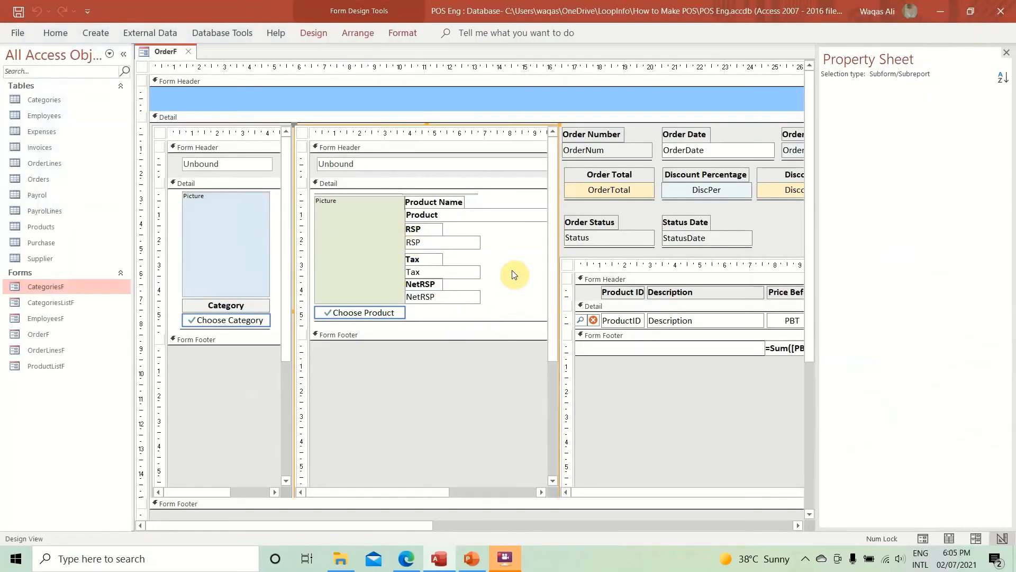
pyautogui.click(407, 32)
pyautogui.click(598, 52)
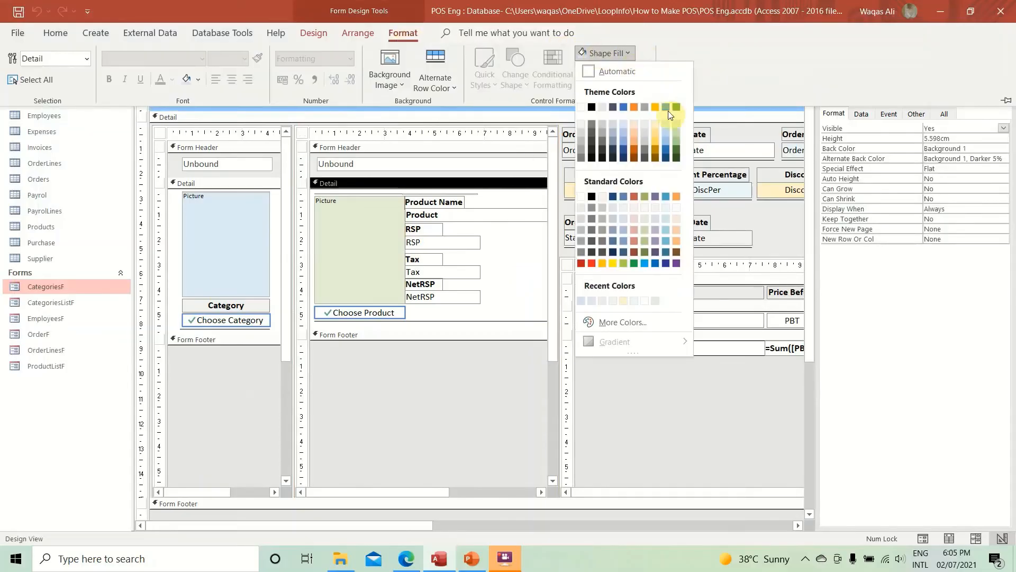
pyautogui.click(666, 123)
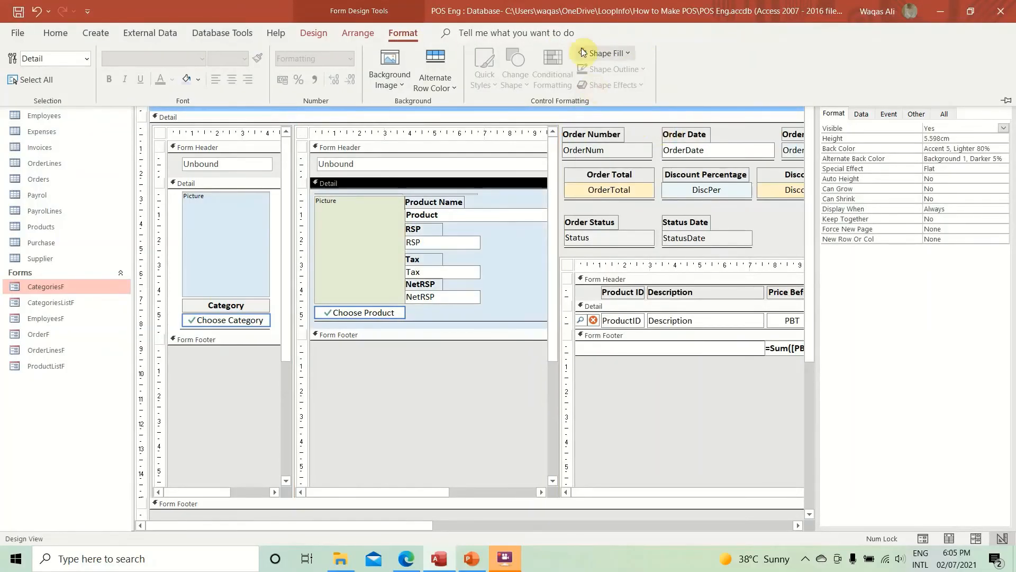
# - Set the back color of the product list subform's Detail section to the standard light cyan #CCFFFF
pyautogui.click(608, 53)
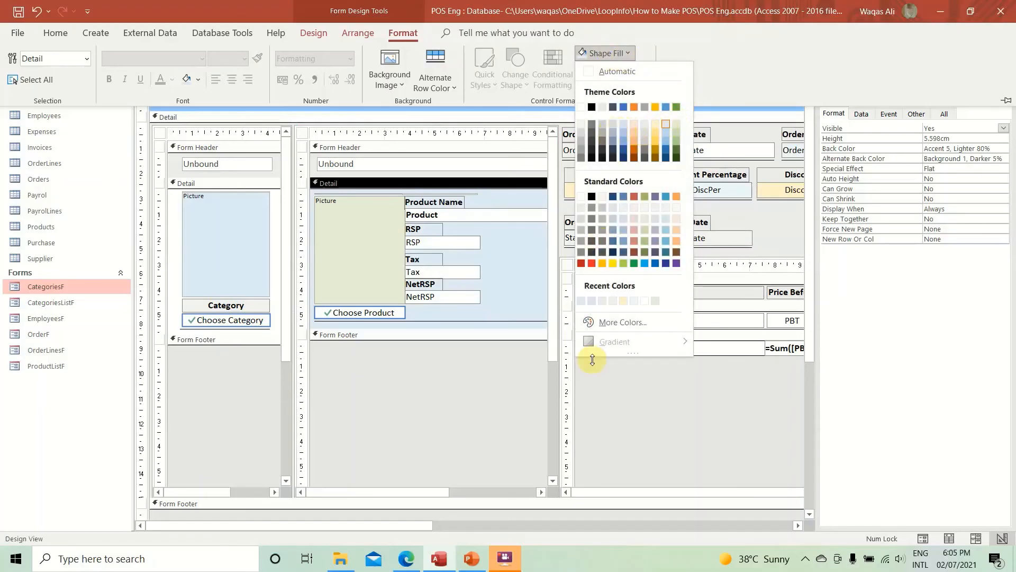
pyautogui.click(616, 322)
pyautogui.moveTo(504, 169); pyautogui.dragTo(667, 171)
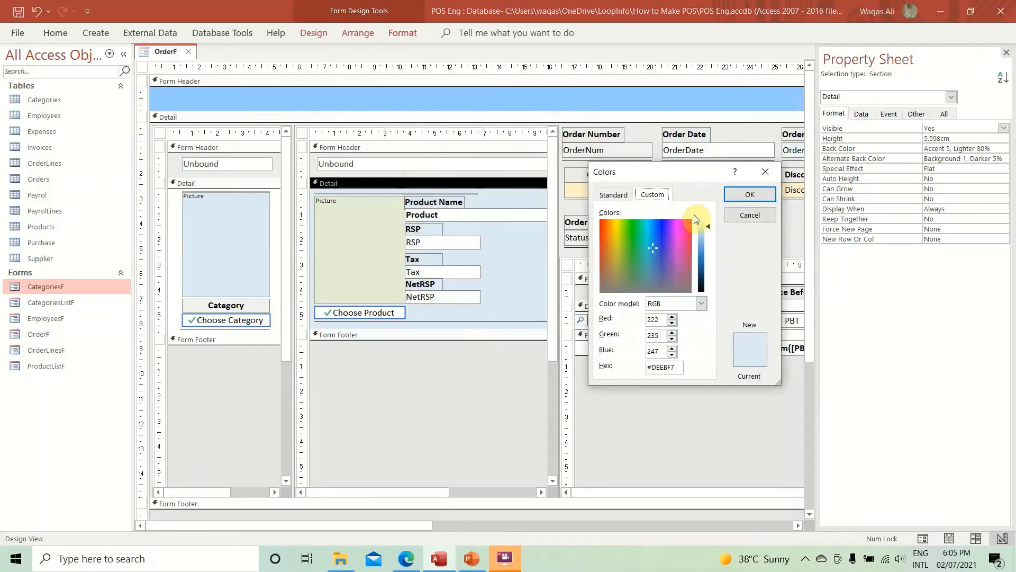
pyautogui.click(601, 198)
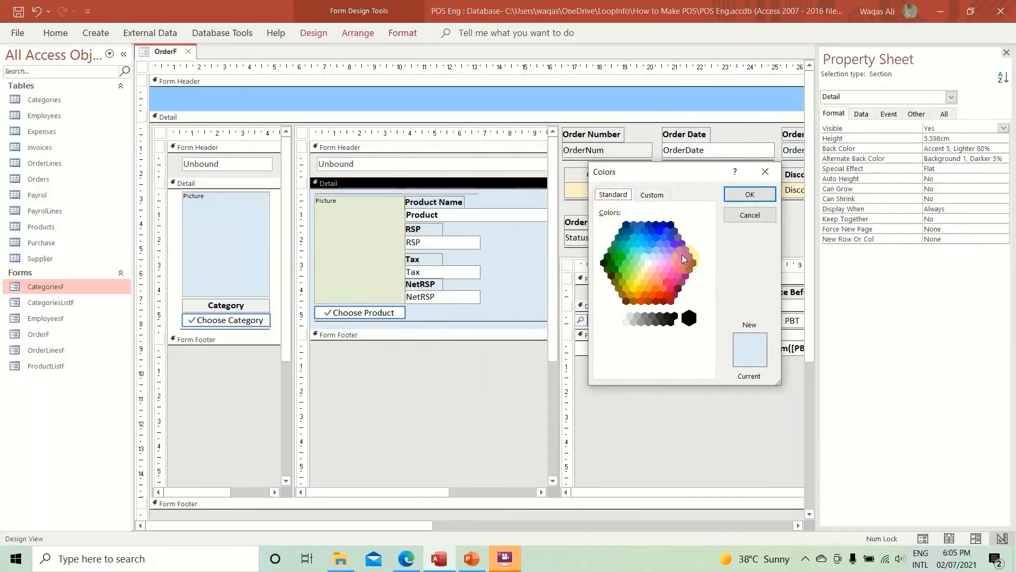
pyautogui.click(645, 257)
pyautogui.click(747, 193)
# - Lighten the back color of the product list subform's Detail section to the custom color #E7FFFF
pyautogui.rightClick(514, 259)
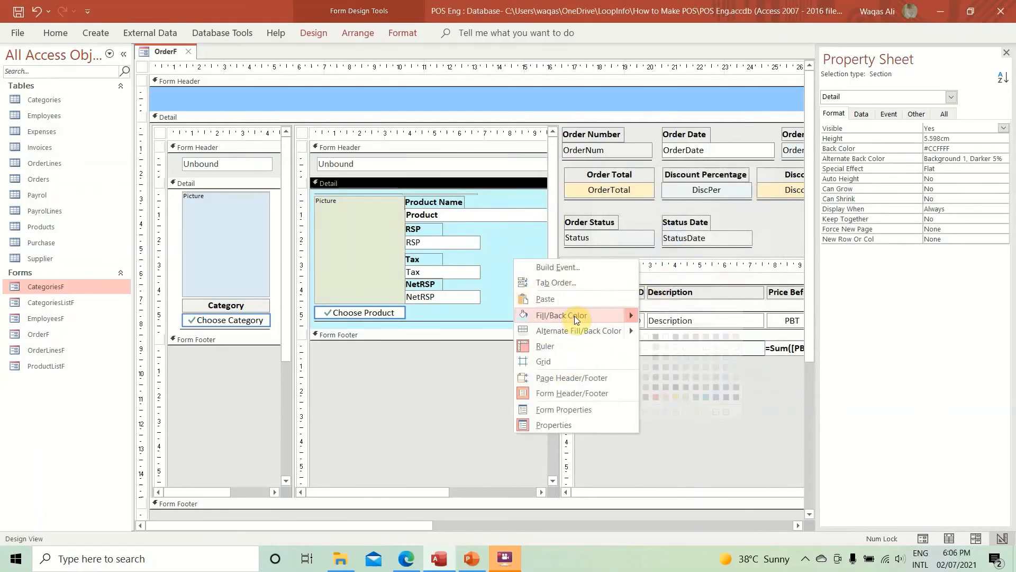
pyautogui.moveTo(574, 315)
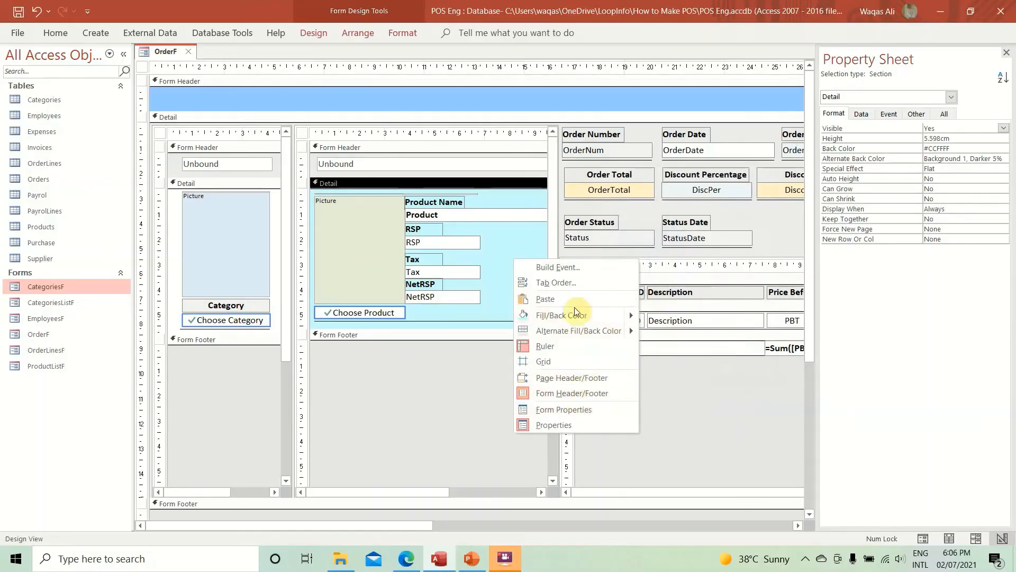
pyautogui.click(507, 257)
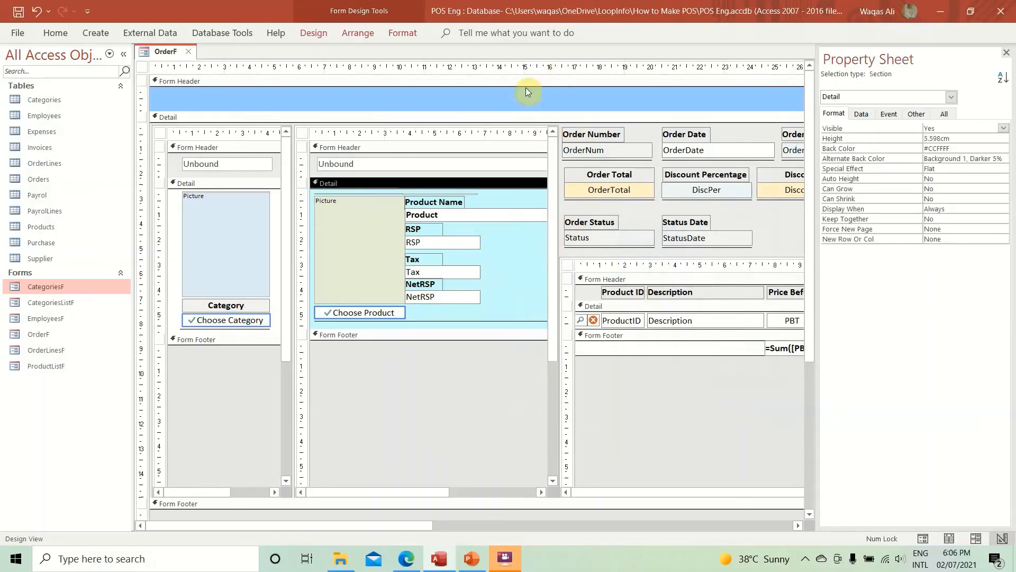
pyautogui.click(403, 32)
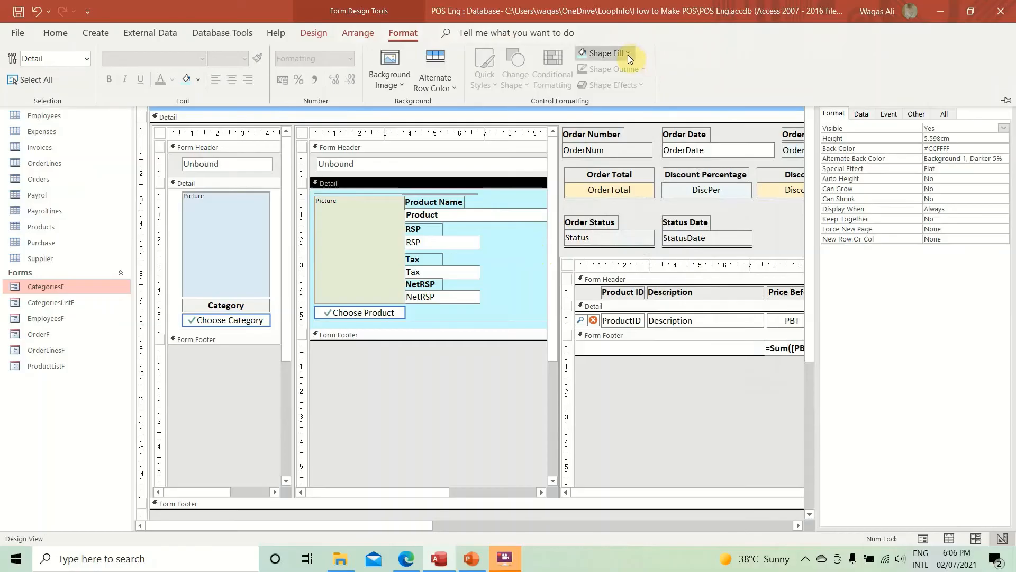
pyautogui.click(627, 53)
pyautogui.click(609, 318)
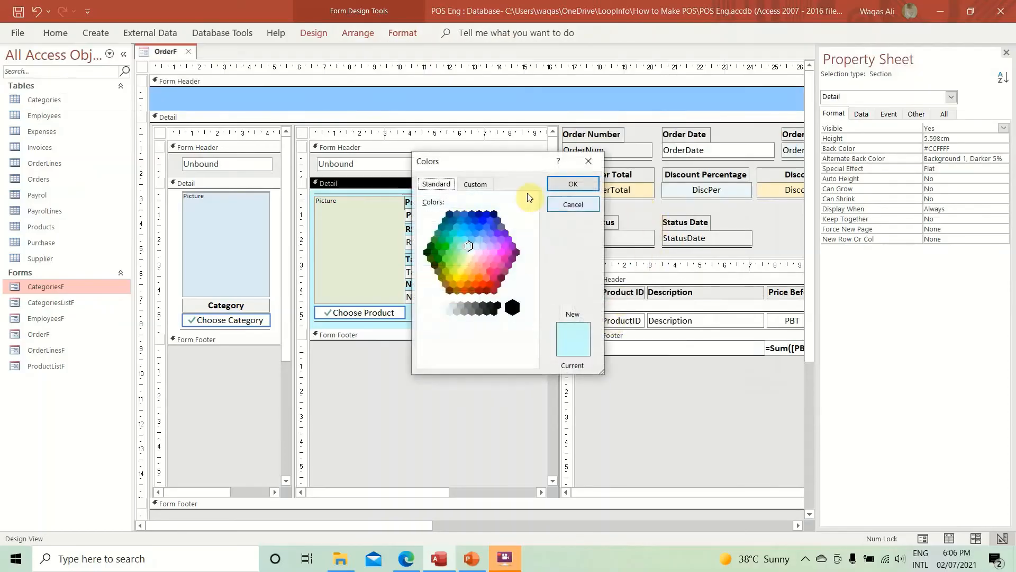
pyautogui.click(482, 247)
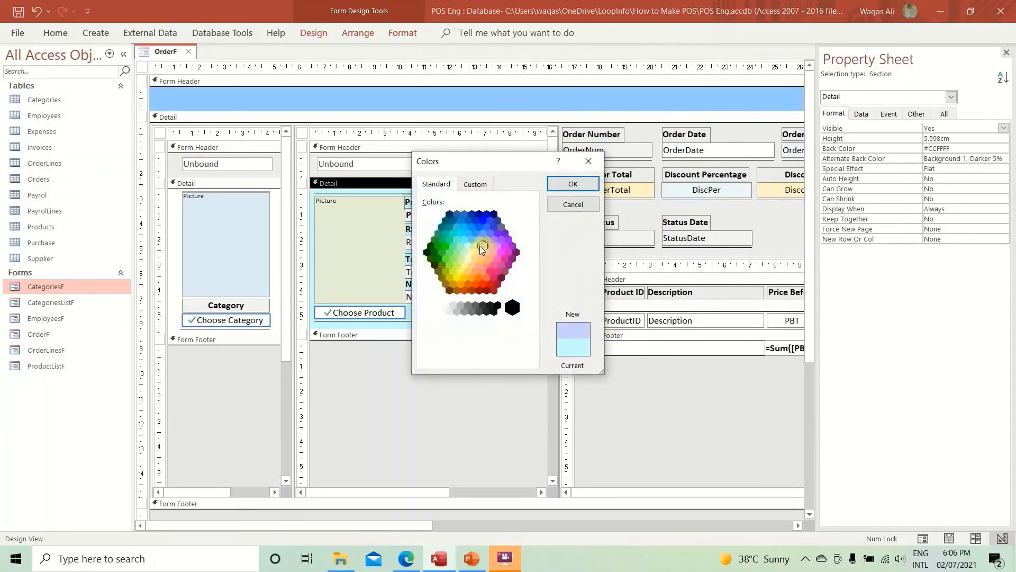
pyautogui.click(474, 246)
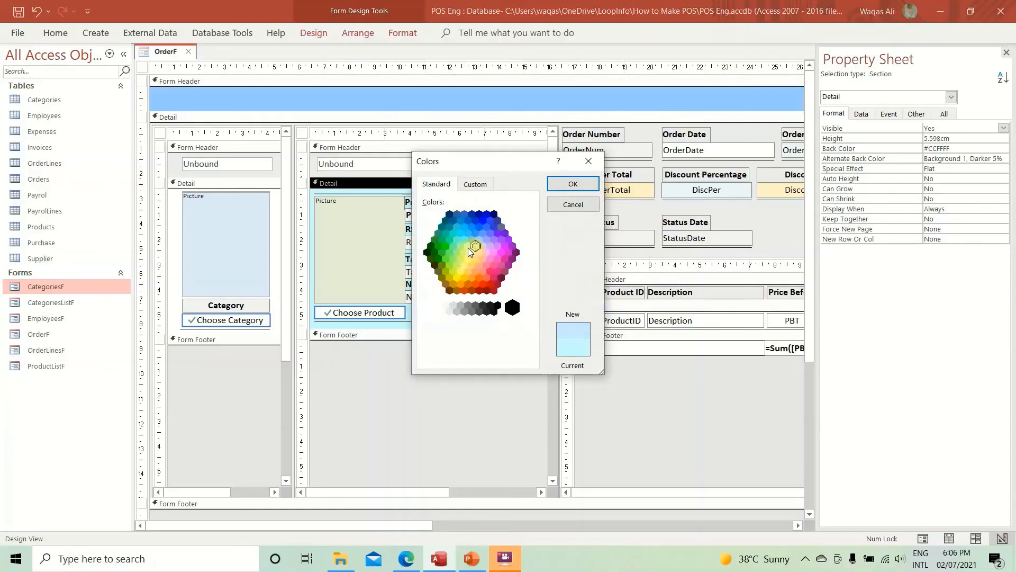
pyautogui.click(468, 247)
pyautogui.click(481, 180)
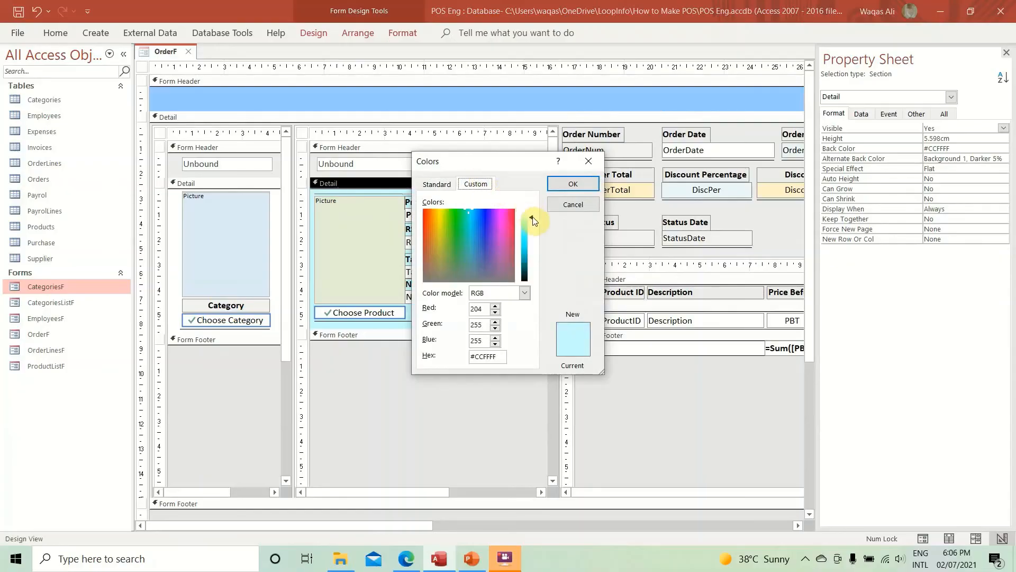
pyautogui.moveTo(533, 221); pyautogui.dragTo(532, 217)
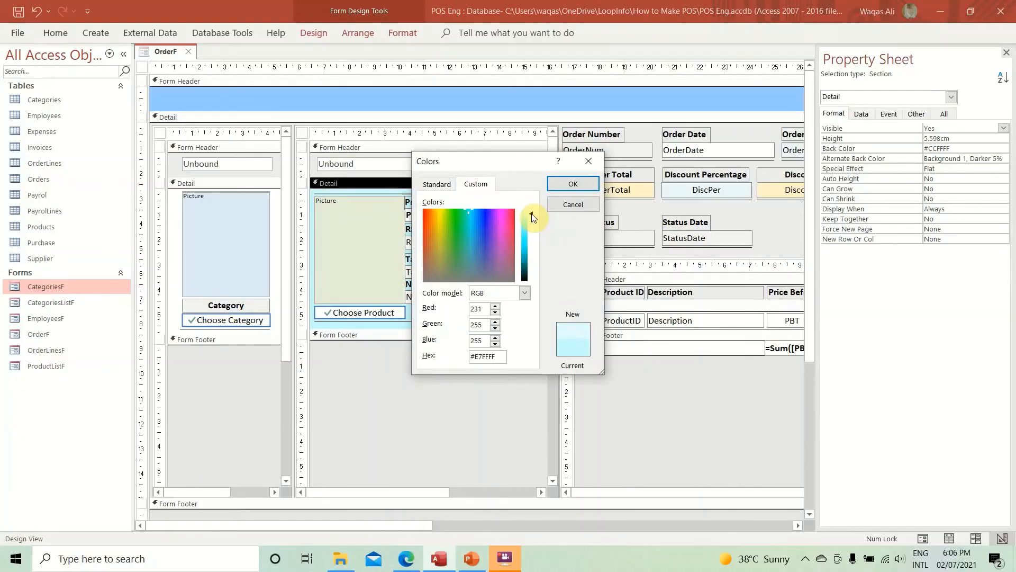
pyautogui.click(593, 182)
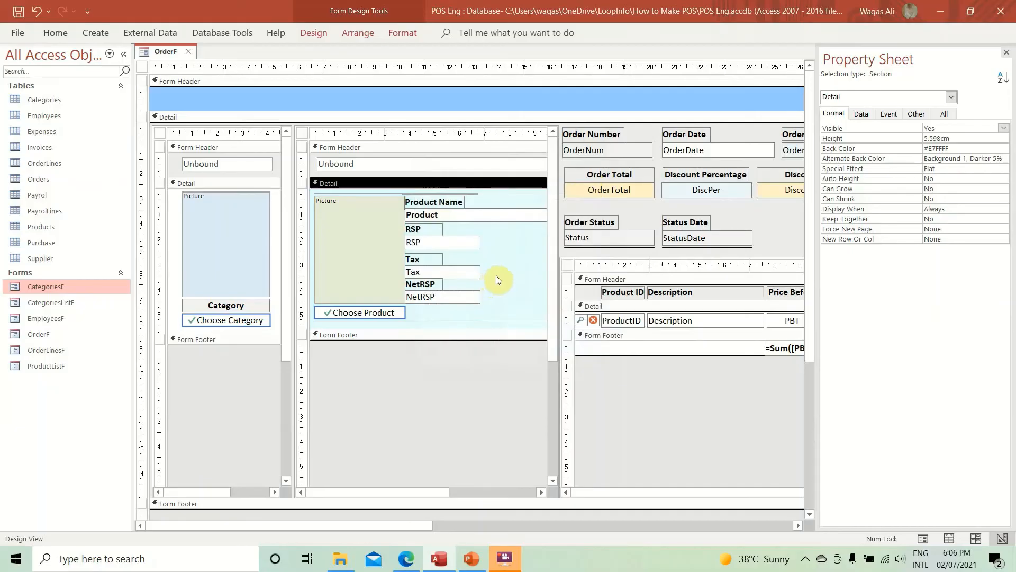
# - Set the back color of the Picture attachment in the product list subform to white
pyautogui.click(376, 253)
pyautogui.click(403, 31)
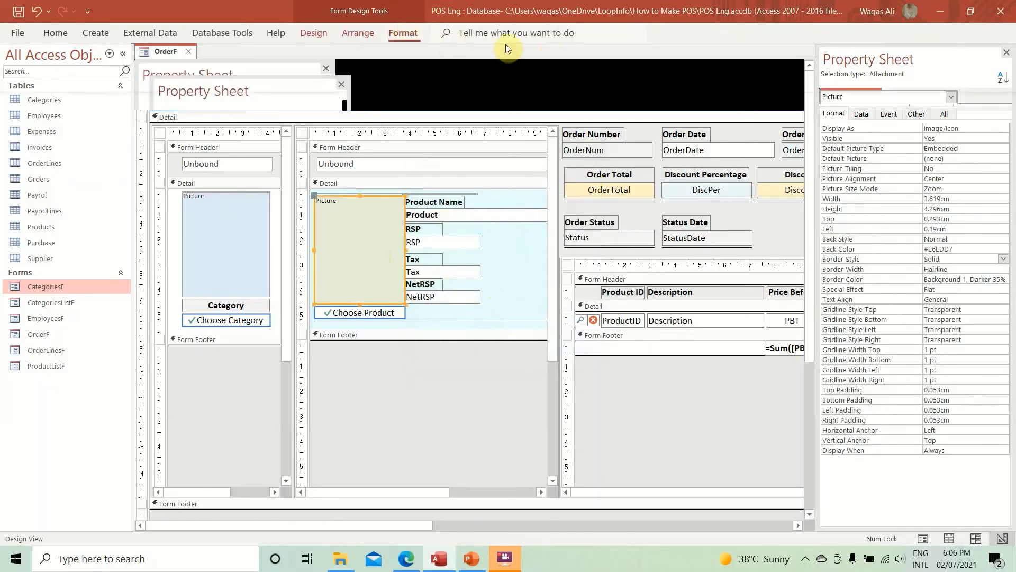
pyautogui.click(608, 58)
pyautogui.click(580, 110)
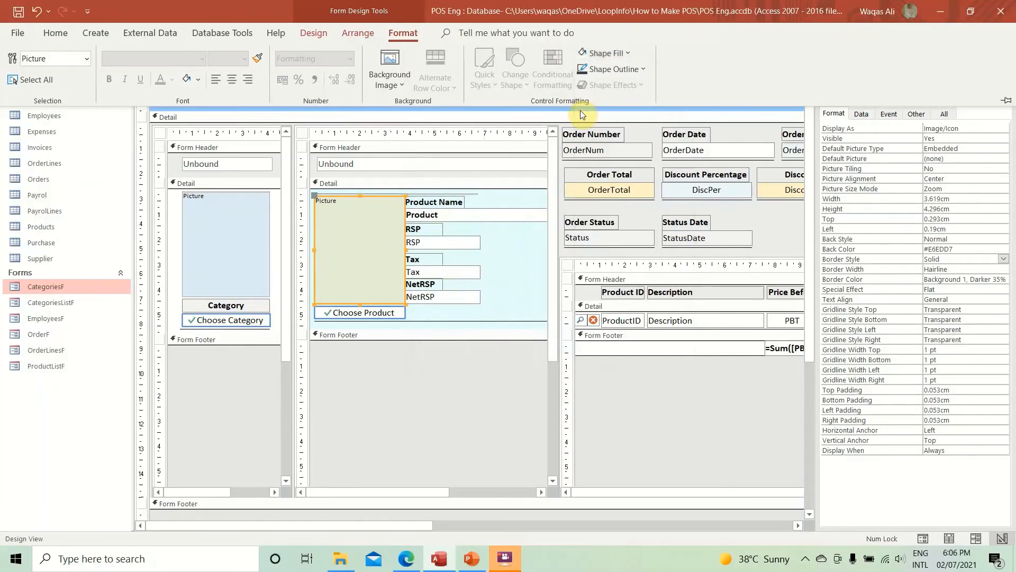
# - Consult the UI mock-up slide in PowerPoint for the category list's background colors, and return to the Access form
pyautogui.click(174, 253)
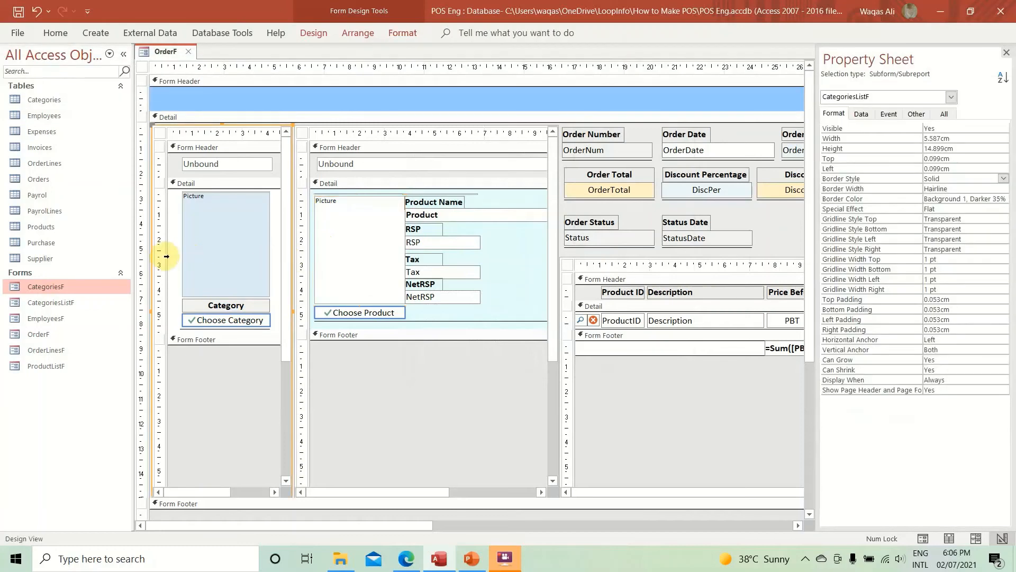
pyautogui.click(167, 257)
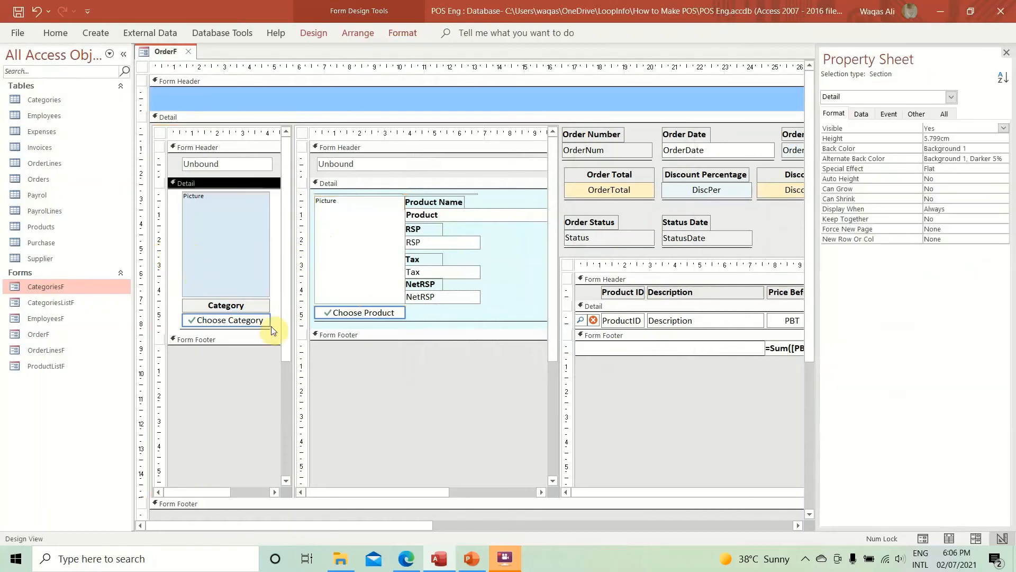
pyautogui.click(471, 558)
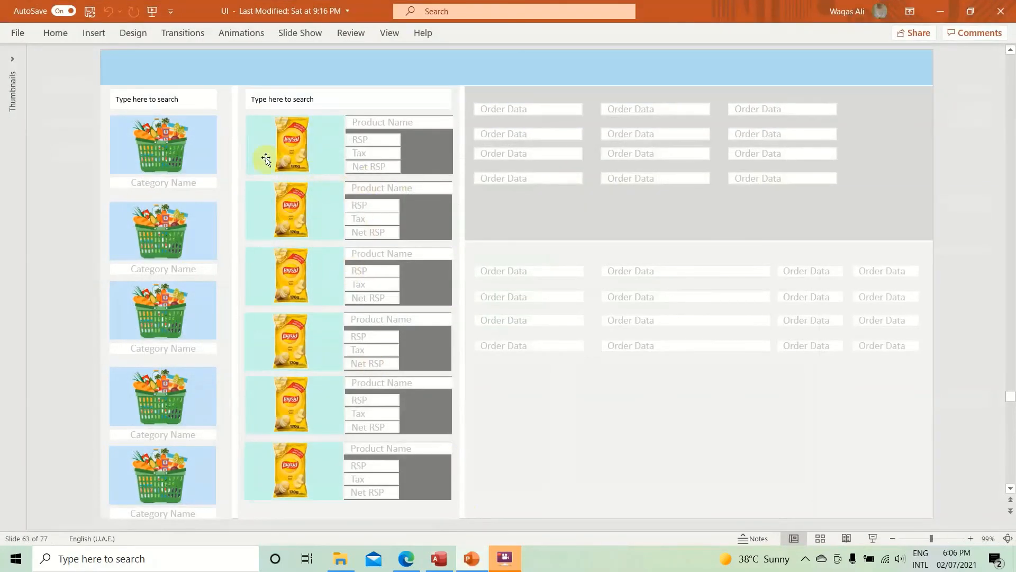
pyautogui.click(941, 12)
# - Set the back color of the category list subform's Detail section to the custom light blue #DDEEFF
pyautogui.click(178, 248)
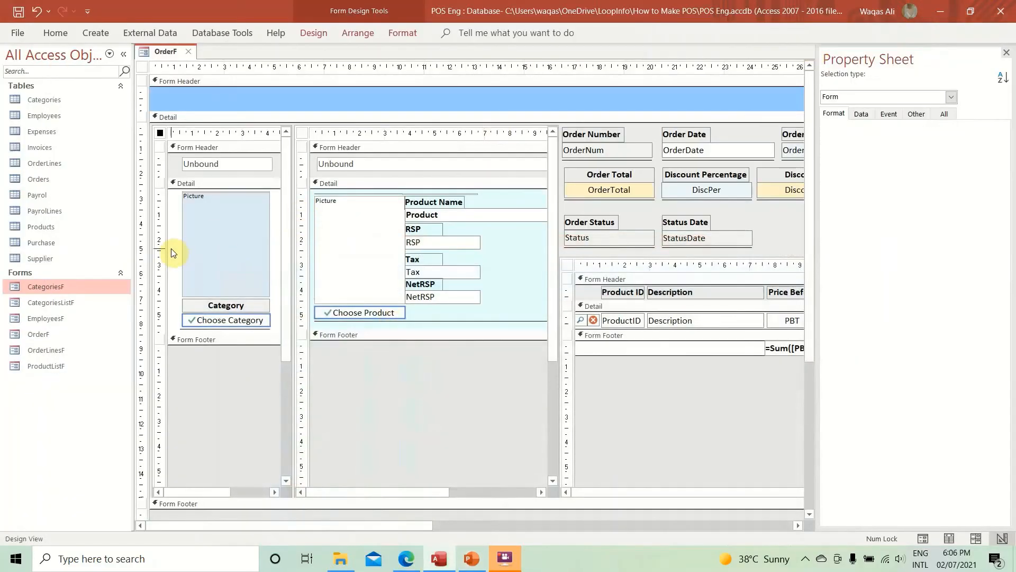
pyautogui.click(171, 248)
pyautogui.click(398, 33)
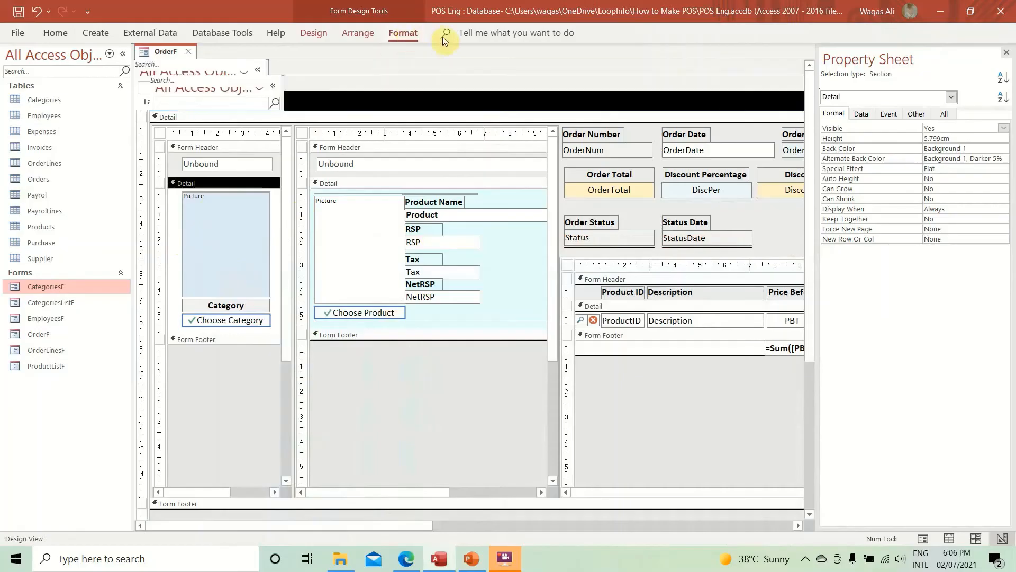
pyautogui.click(598, 53)
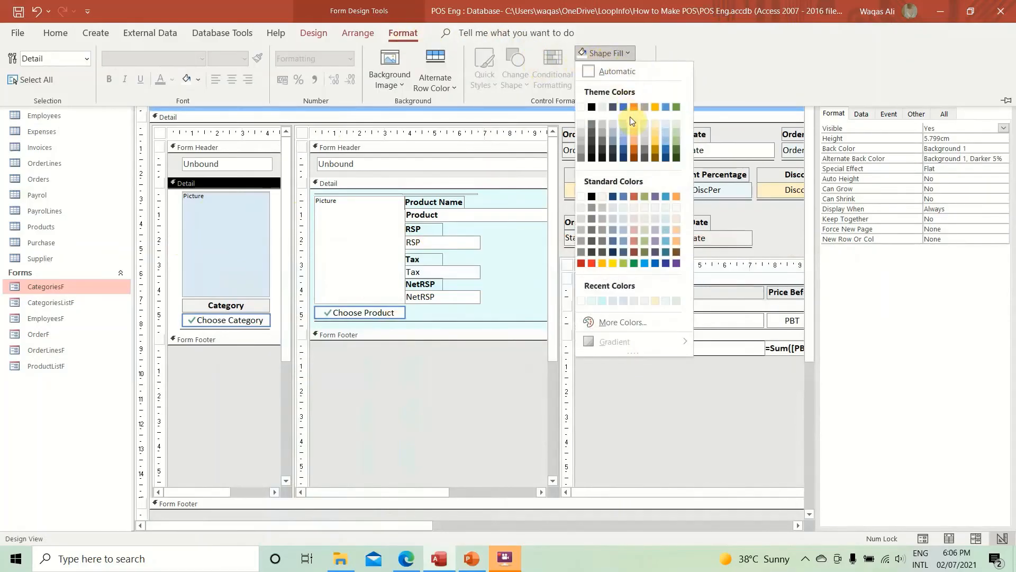
pyautogui.click(605, 328)
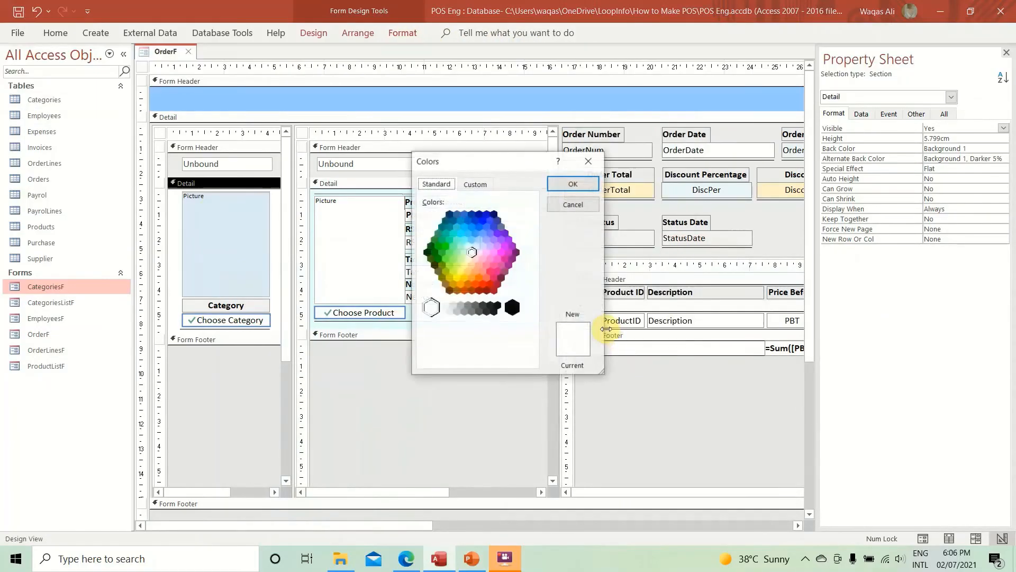
pyautogui.click(480, 239)
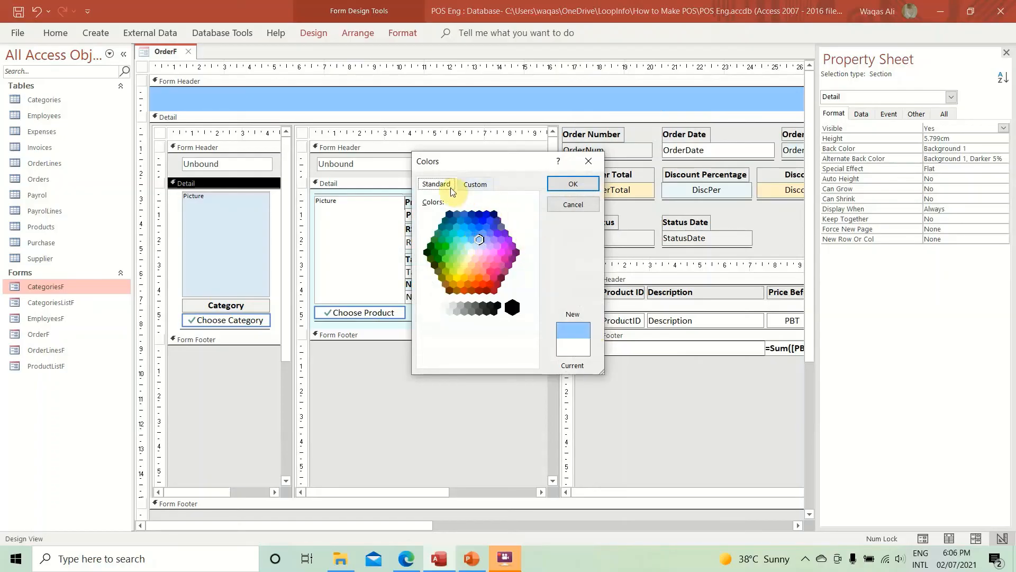
pyautogui.click(475, 184)
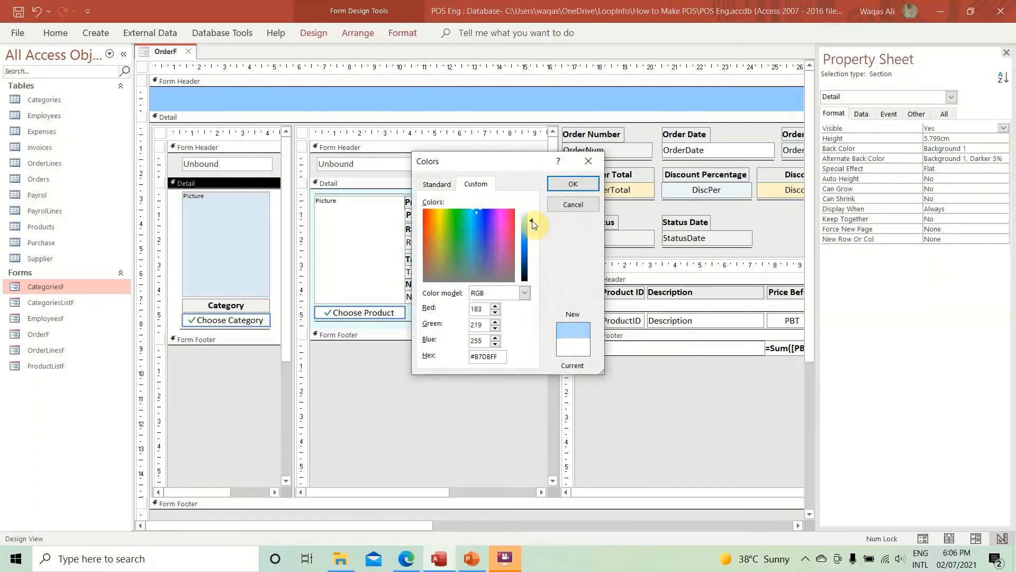
pyautogui.moveTo(532, 224); pyautogui.dragTo(532, 218)
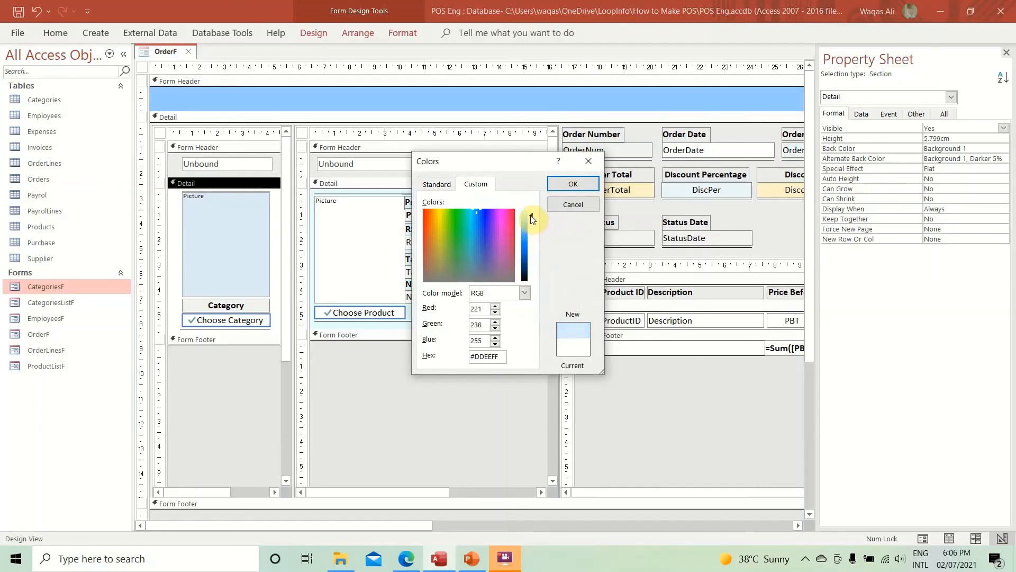
pyautogui.click(574, 183)
# - Set the category list's Picture attachment back color to Background 1 and save the OrderF form
pyautogui.click(234, 261)
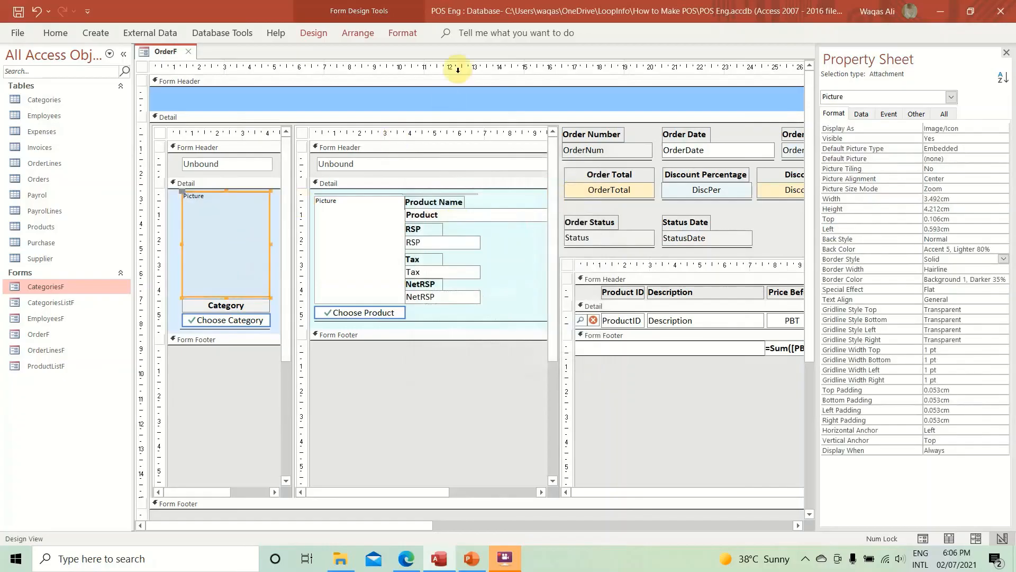
pyautogui.click(402, 33)
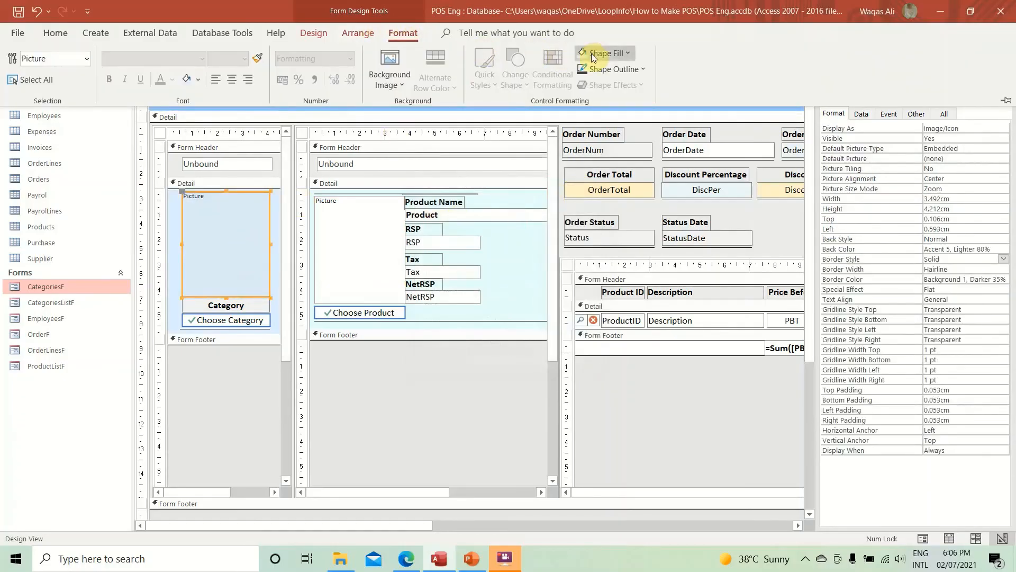
pyautogui.click(596, 53)
pyautogui.click(581, 108)
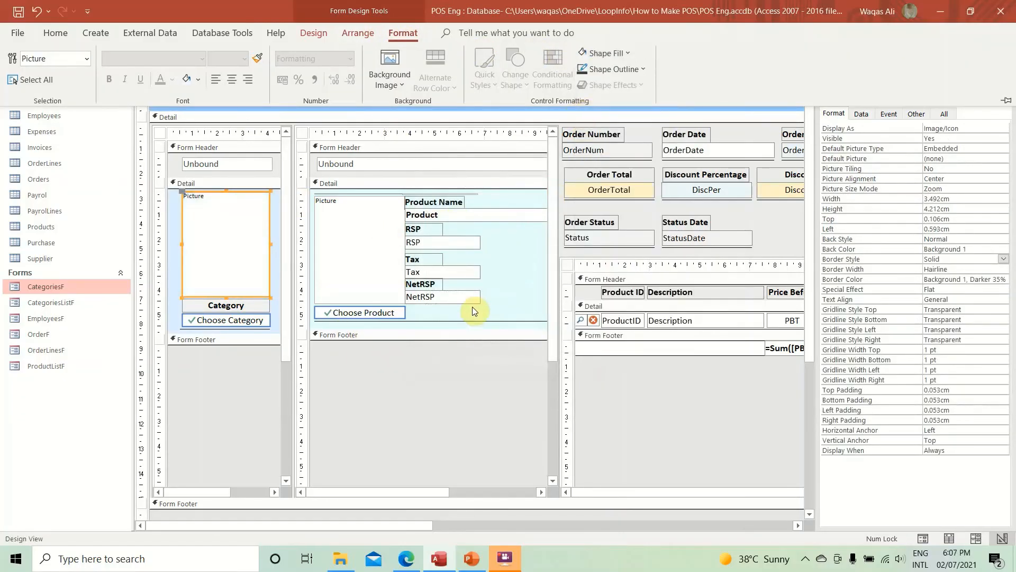
pyautogui.rightClick(155, 51)
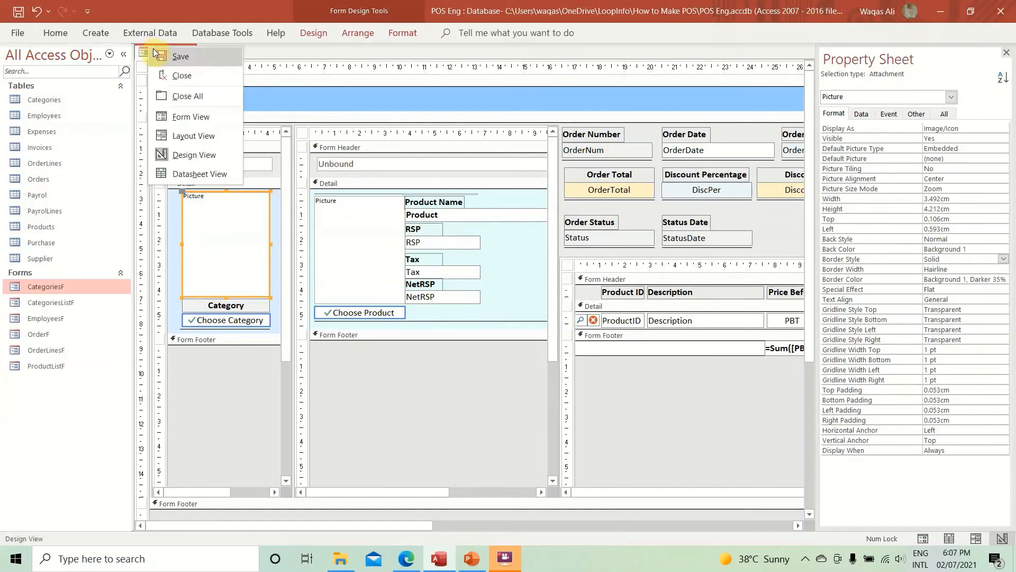
pyautogui.click(155, 51)
# - Duplicate the Save Data button in the form header and place the copy just to the left of the original
pyautogui.moveTo(377, 526); pyautogui.dragTo(497, 525)
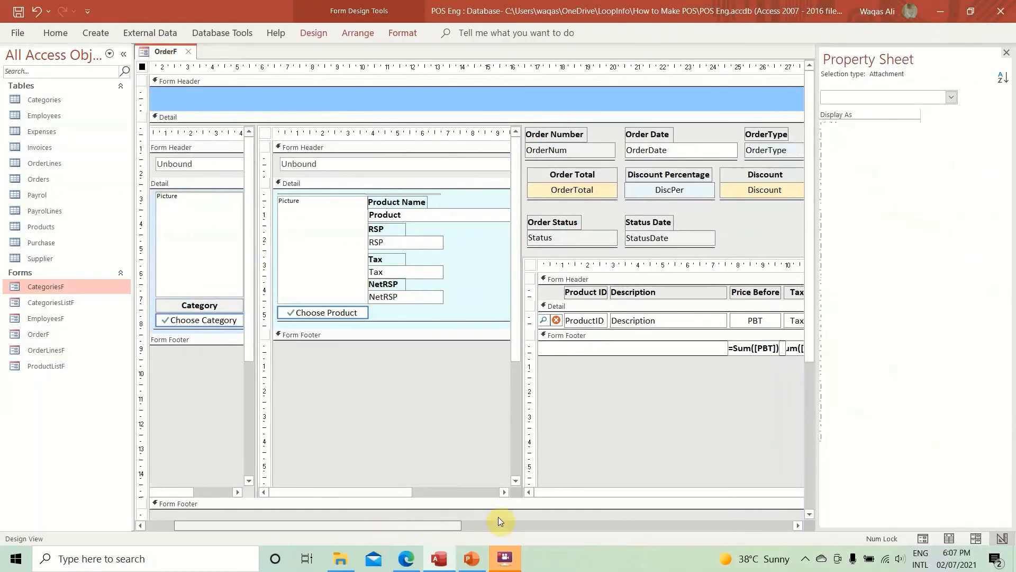
pyautogui.moveTo(569, 517); pyautogui.dragTo(669, 510)
pyautogui.click(669, 510)
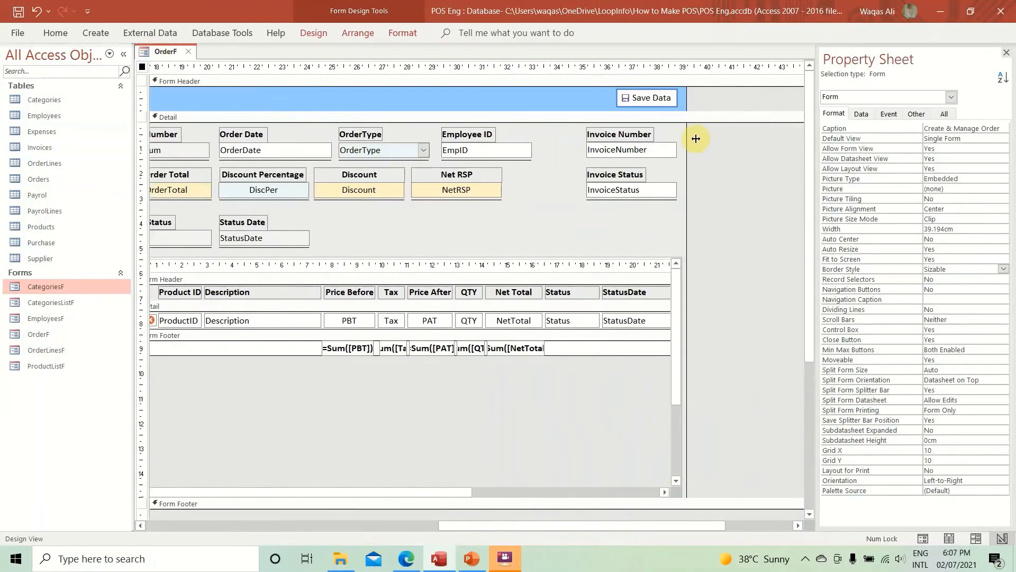
pyautogui.click(663, 103)
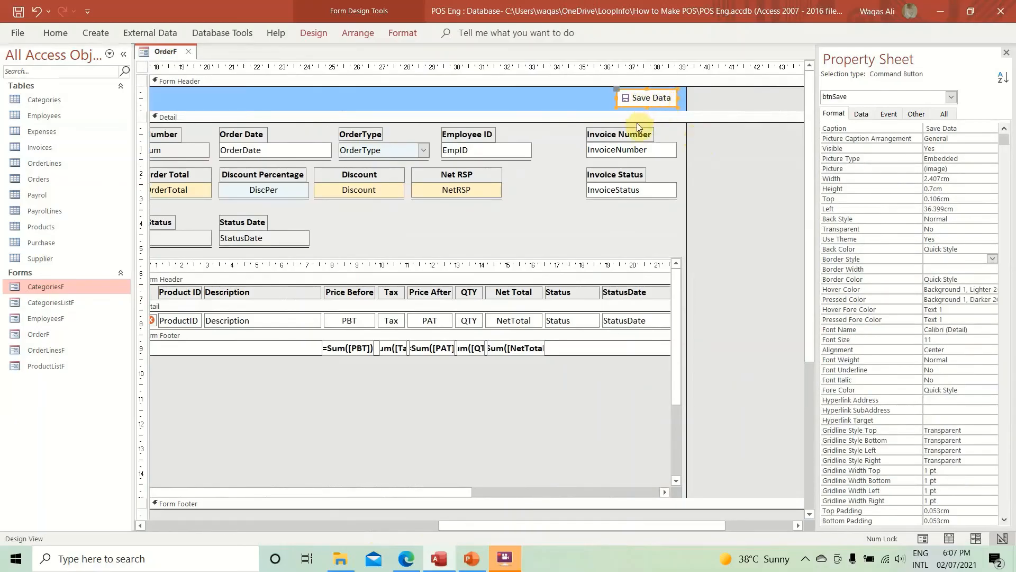
pyautogui.hotkey('ctrl', 'v')
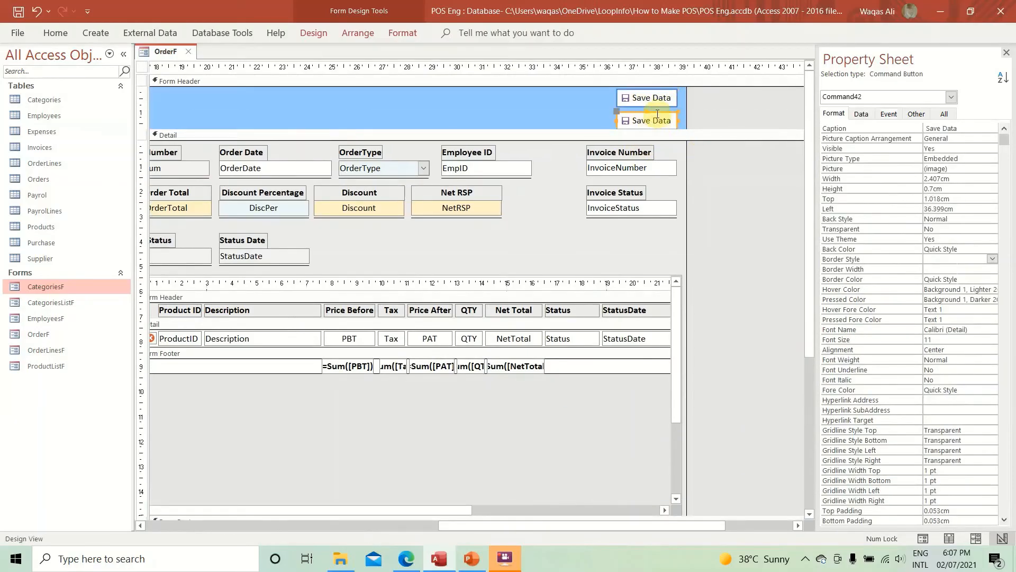
pyautogui.moveTo(653, 114); pyautogui.dragTo(637, 101)
# - Caption the copied button "Create Invoice", widened to about 3.3 cm, and shrink the form header to fit the single button row
pyautogui.click(577, 97)
pyautogui.press('BackSpace')
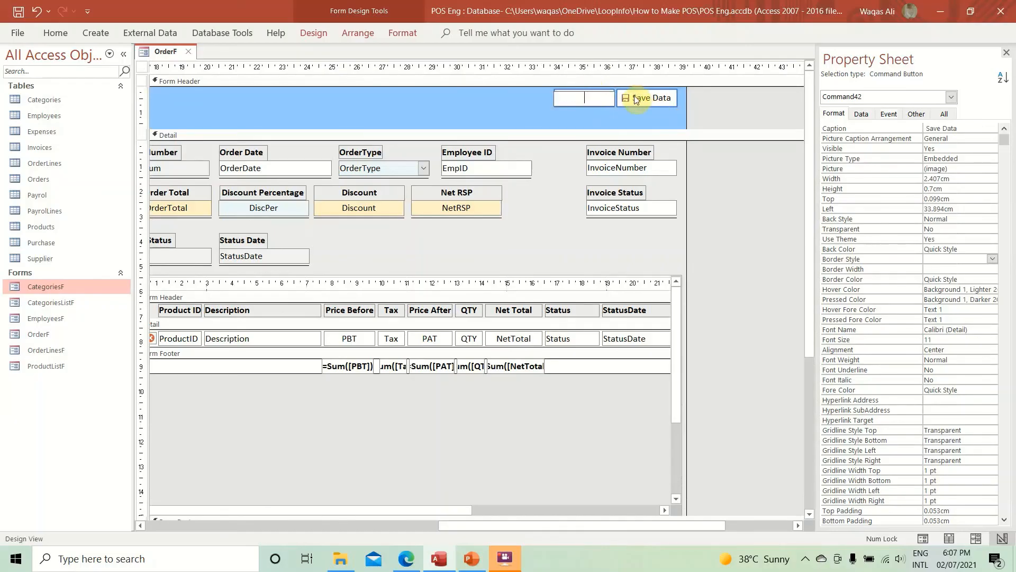
pyautogui.write('Create Invoice')
pyautogui.press('Return')
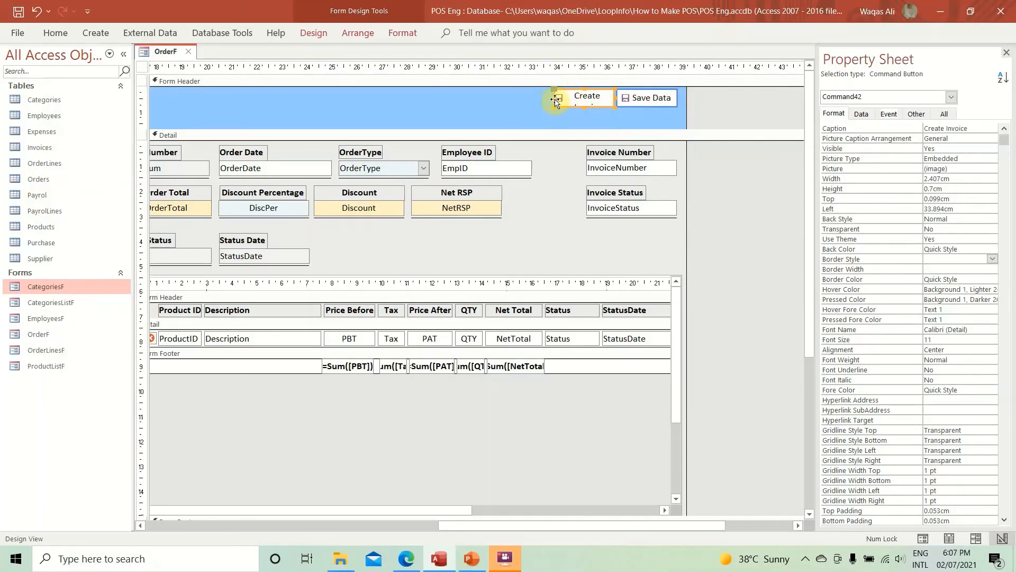
pyautogui.moveTo(558, 98); pyautogui.dragTo(532, 98)
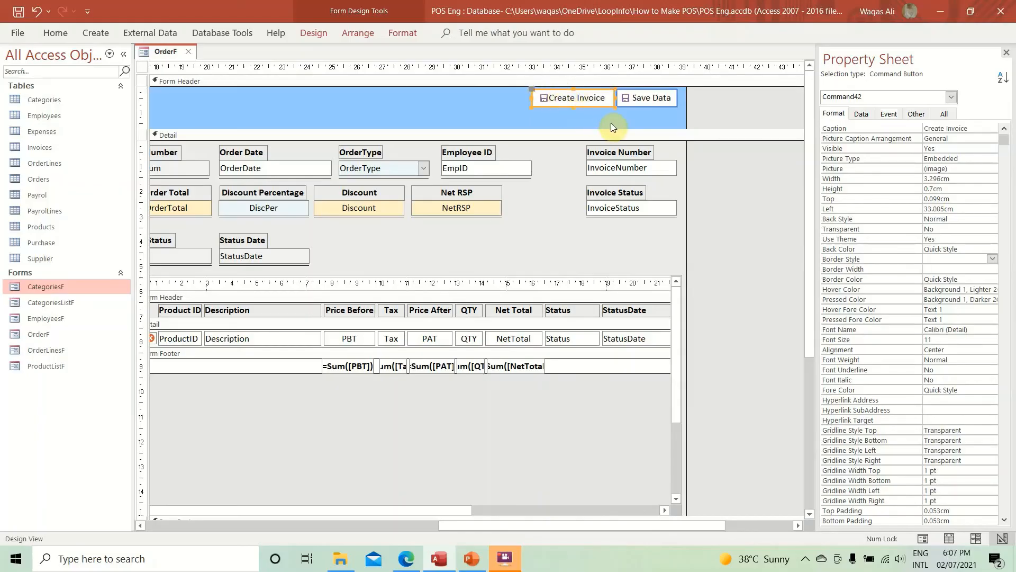
pyautogui.moveTo(625, 129); pyautogui.dragTo(620, 111)
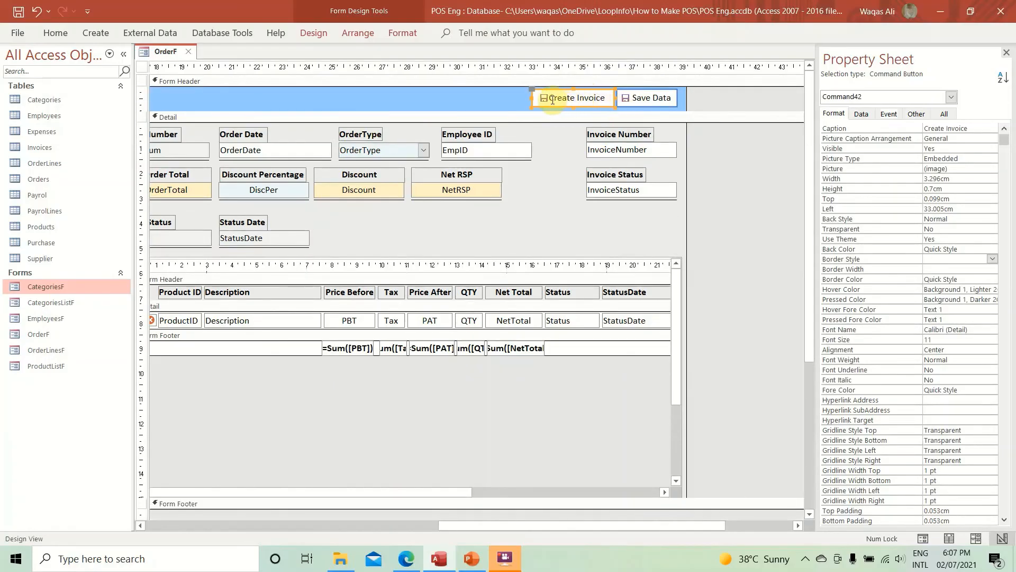
# - Duplicate the Create Invoice button, place the copy just to the left of the original, and caption it "Print Order"
pyautogui.hotkey('ctrl', 'v')
pyautogui.moveTo(583, 113); pyautogui.dragTo(497, 91)
pyautogui.doubleClick(473, 97)
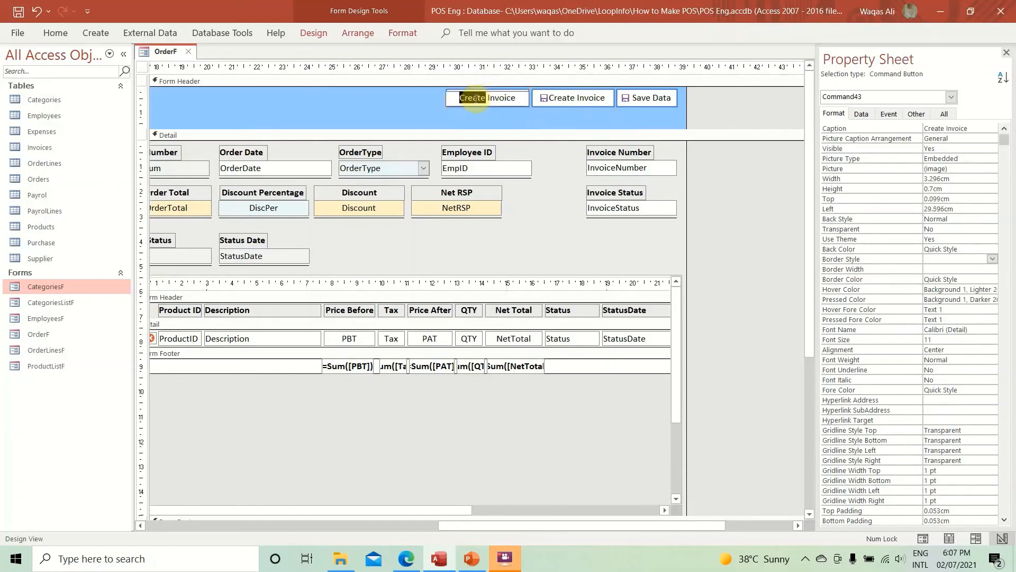
pyautogui.write('Print')
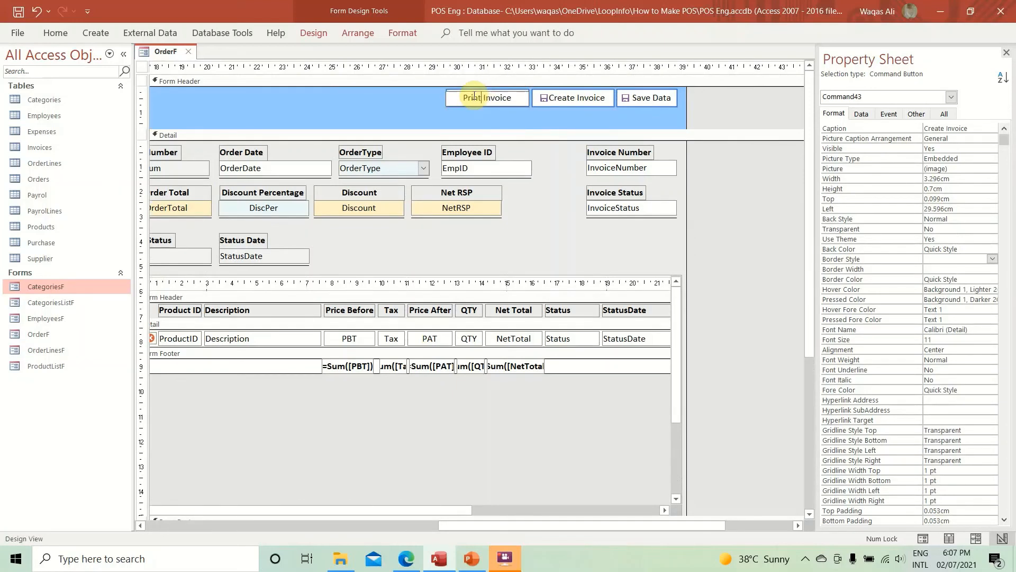
pyautogui.hotkey('shift', 'End')
pyautogui.write('Order')
pyautogui.press('Return')
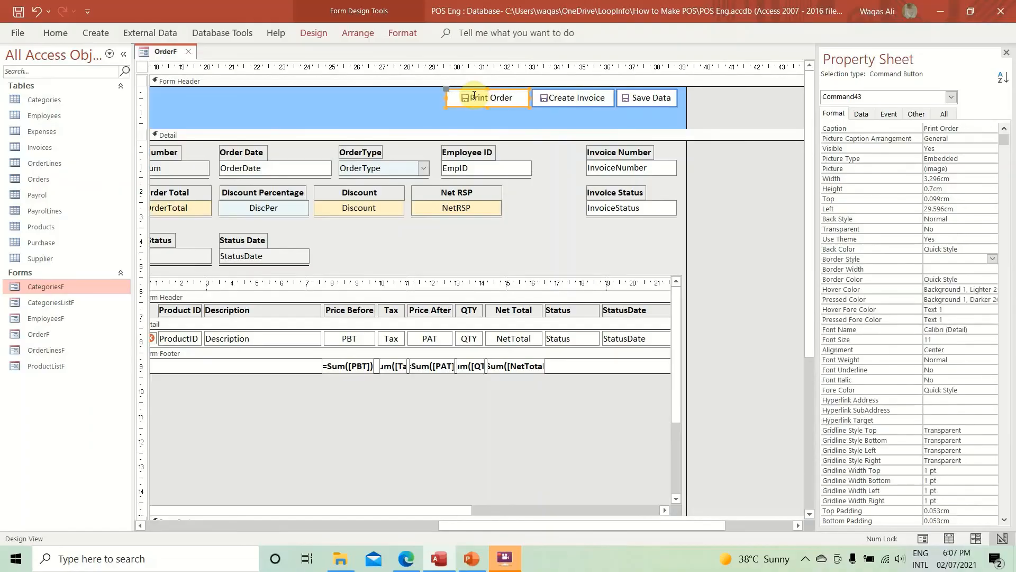
# - Shrink the form header to fit the single button row and name the Print Order button btnPrintOrder
pyautogui.moveTo(593, 129); pyautogui.dragTo(524, 111)
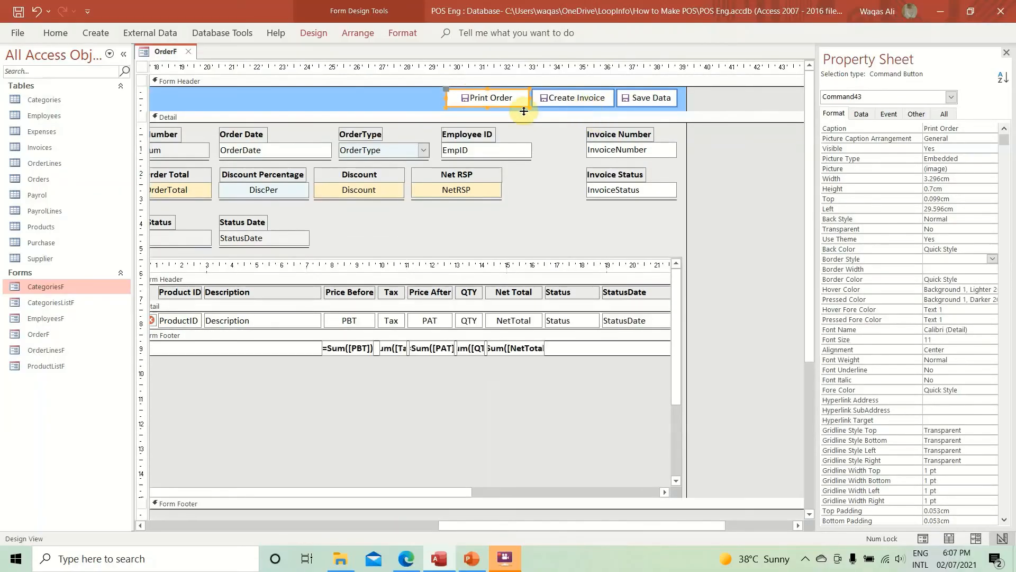
pyautogui.click(915, 113)
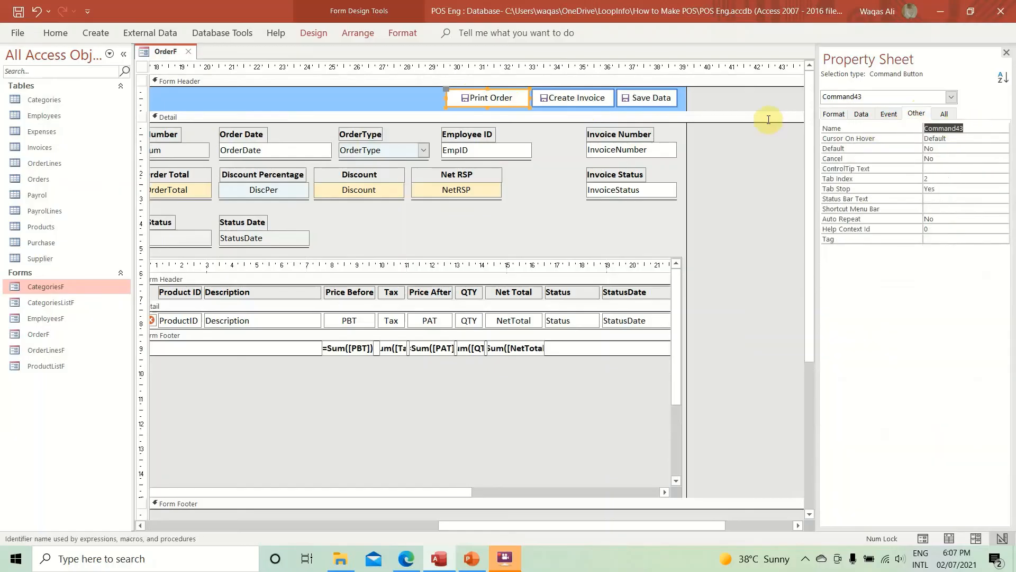
pyautogui.write('btnPrintOrder')
pyautogui.press('Return')
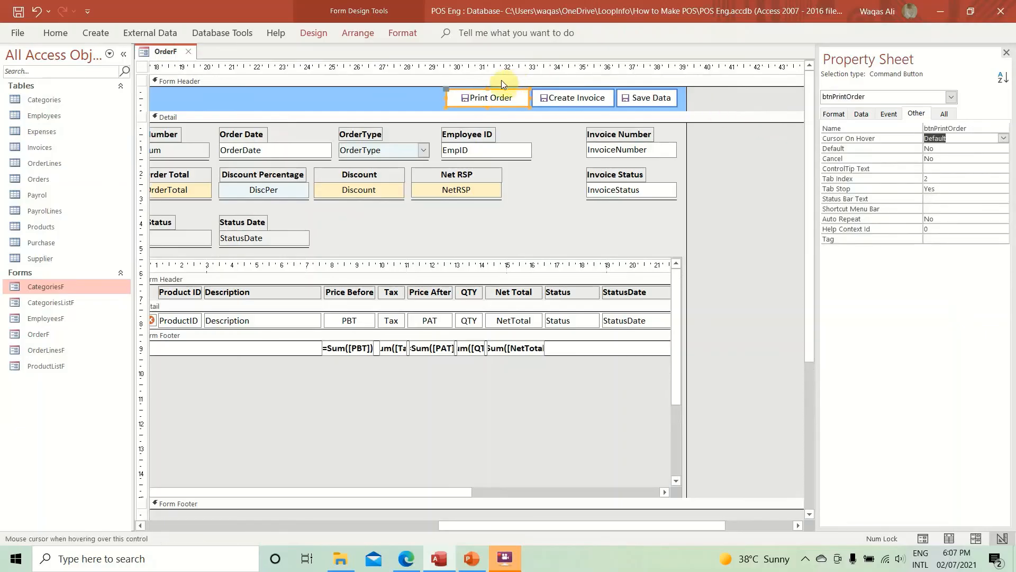
# - Set the Print Order button's picture to the built-in Printer image and add a leading space to its caption
pyautogui.click(834, 114)
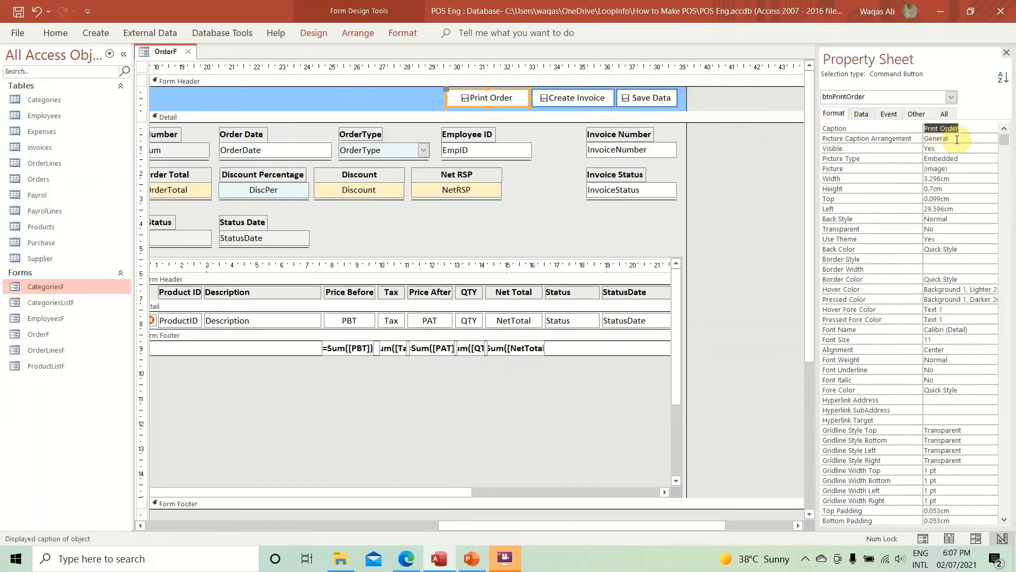
pyautogui.click(975, 169)
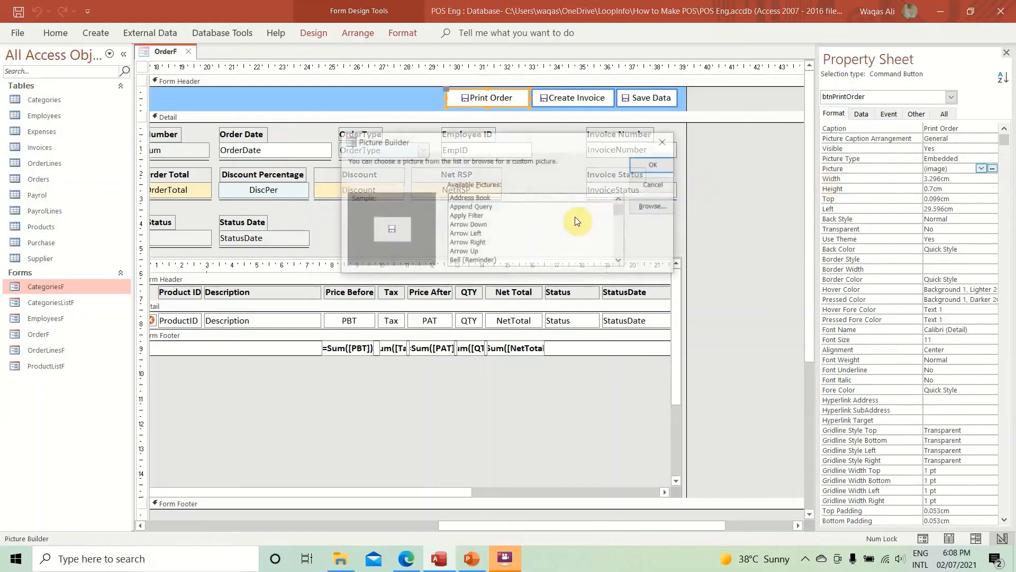
pyautogui.click(479, 233)
pyautogui.press('p')
pyautogui.press('Down')
pyautogui.press('Down')
pyautogui.press('Down')
pyautogui.press('Down')
pyautogui.press('Down')
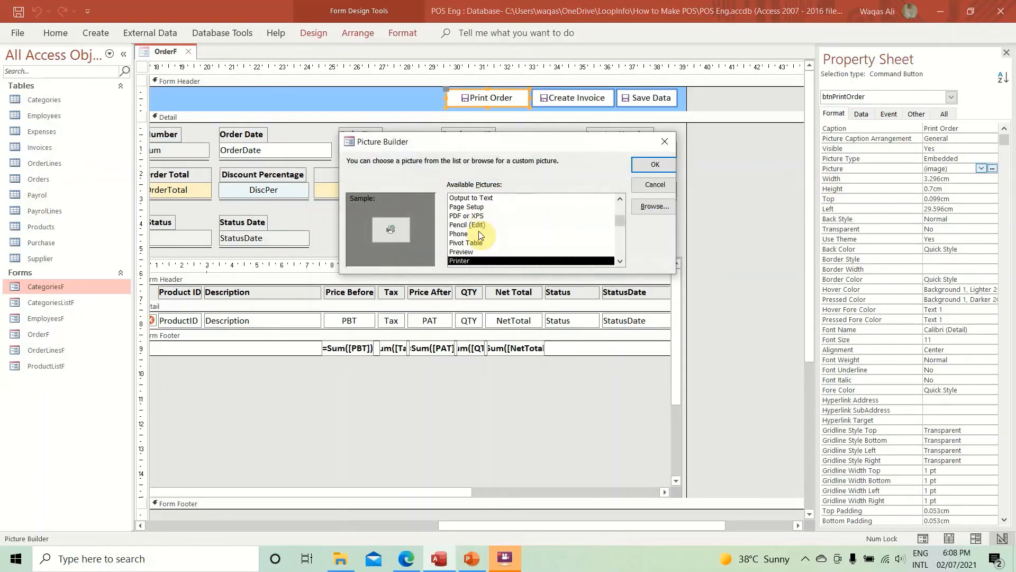
pyautogui.press('Down')
pyautogui.press('Return')
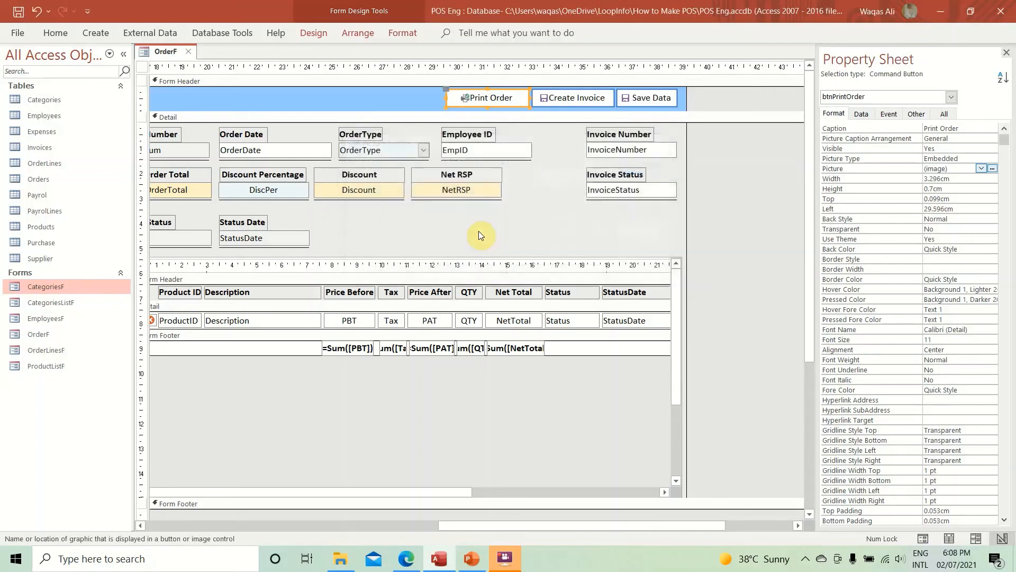
pyautogui.click(478, 96)
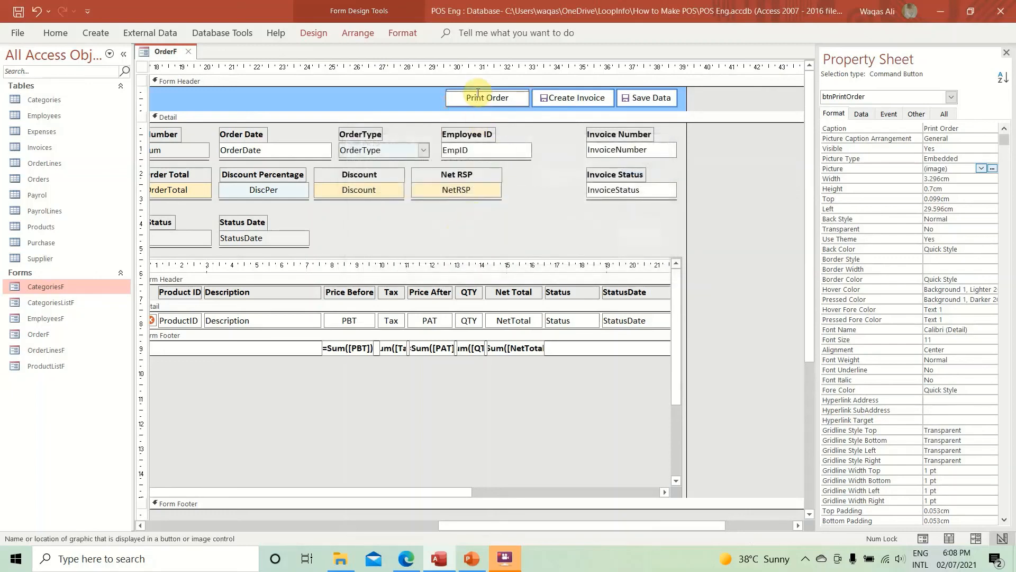
pyautogui.press('Return')
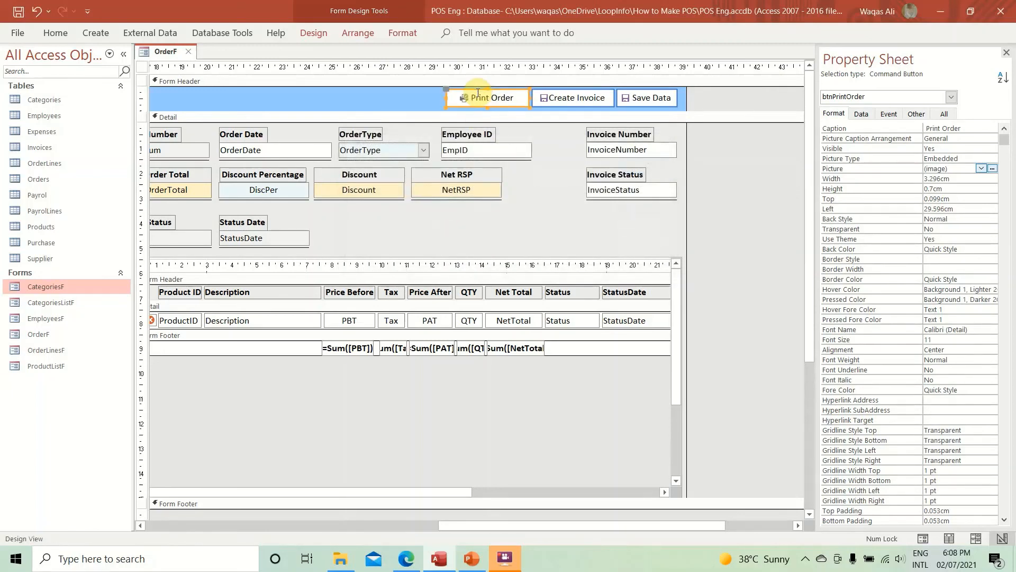
# - Duplicate the Print Order button, place the copy just to the left of the original, and caption it "Print Invoice"
pyautogui.hotkey('ctrl', 'c')
pyautogui.hotkey('ctrl', 'v')
pyautogui.moveTo(512, 113); pyautogui.dragTo(427, 90)
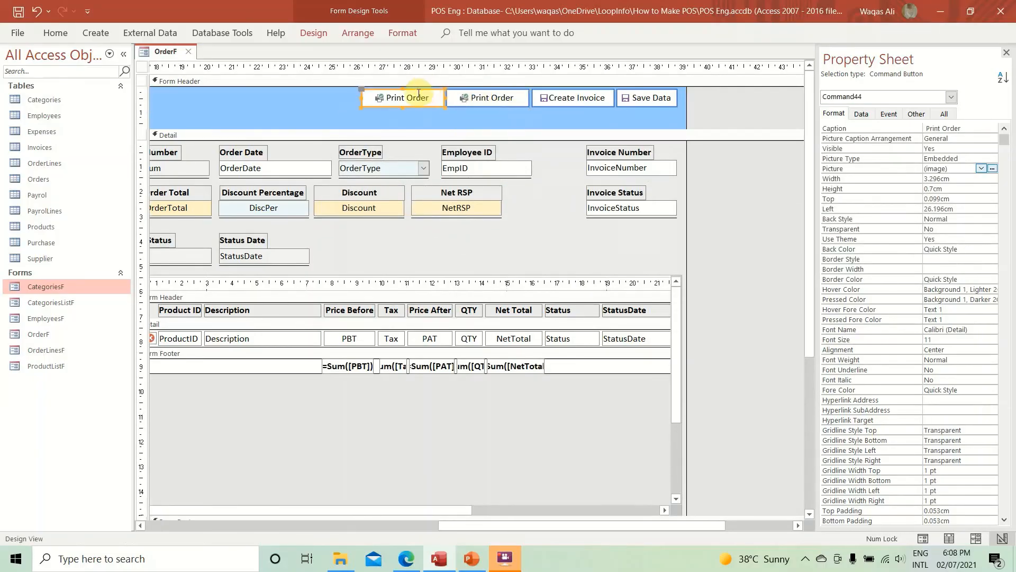
pyautogui.doubleClick(419, 95)
pyautogui.write('Invoice')
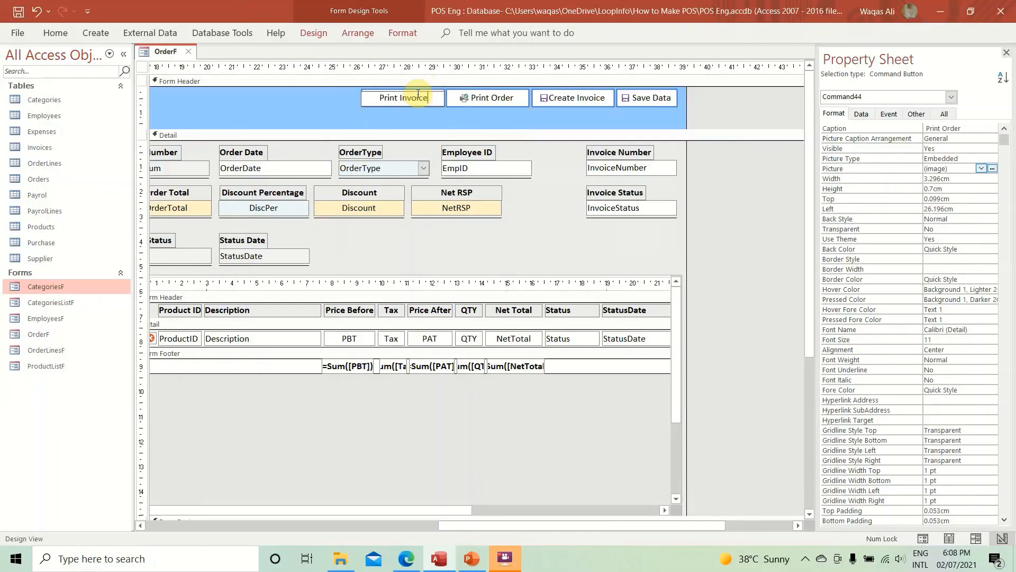
pyautogui.press('Return')
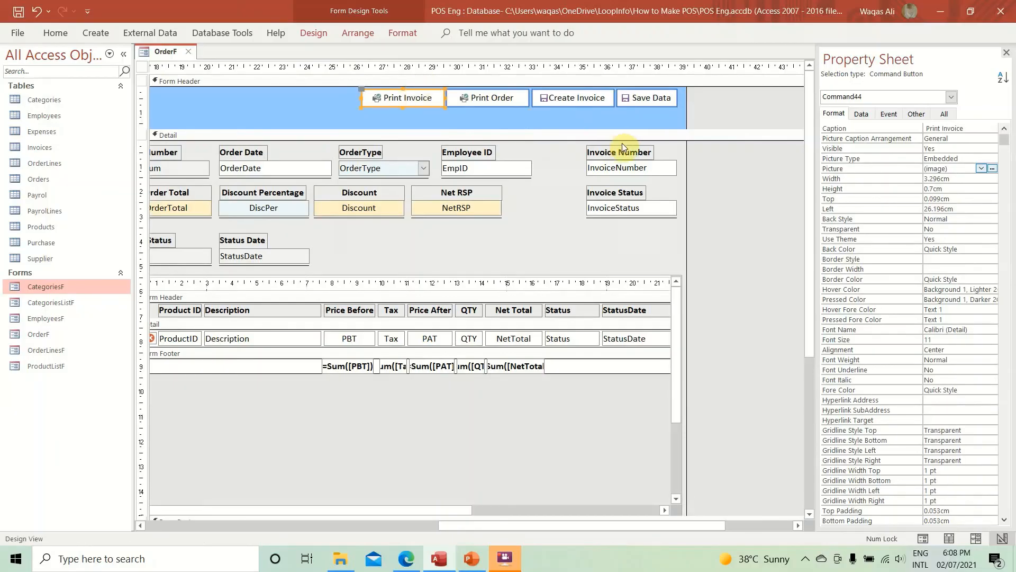
# - Shrink the form header back to the button row's height and name the Print Invoice button btnPrintInvoice
pyautogui.moveTo(619, 127); pyautogui.dragTo(617, 110)
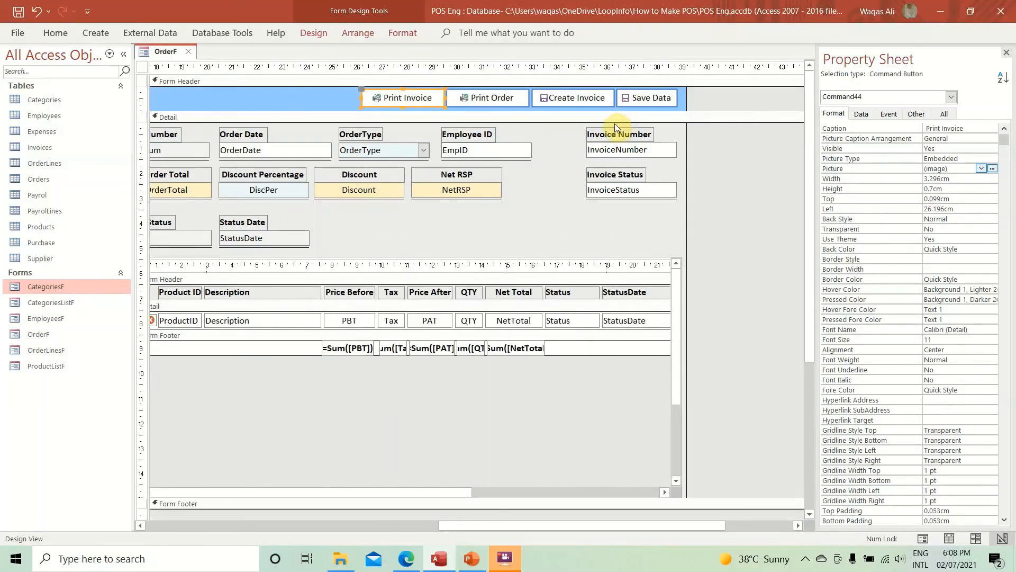
pyautogui.click(916, 113)
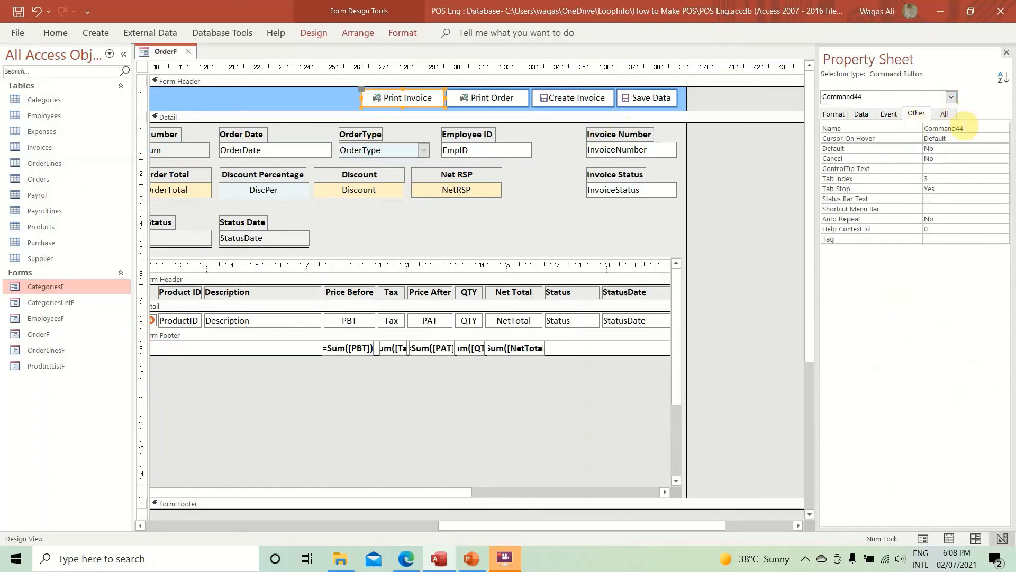
pyautogui.click(867, 128)
pyautogui.write('b')
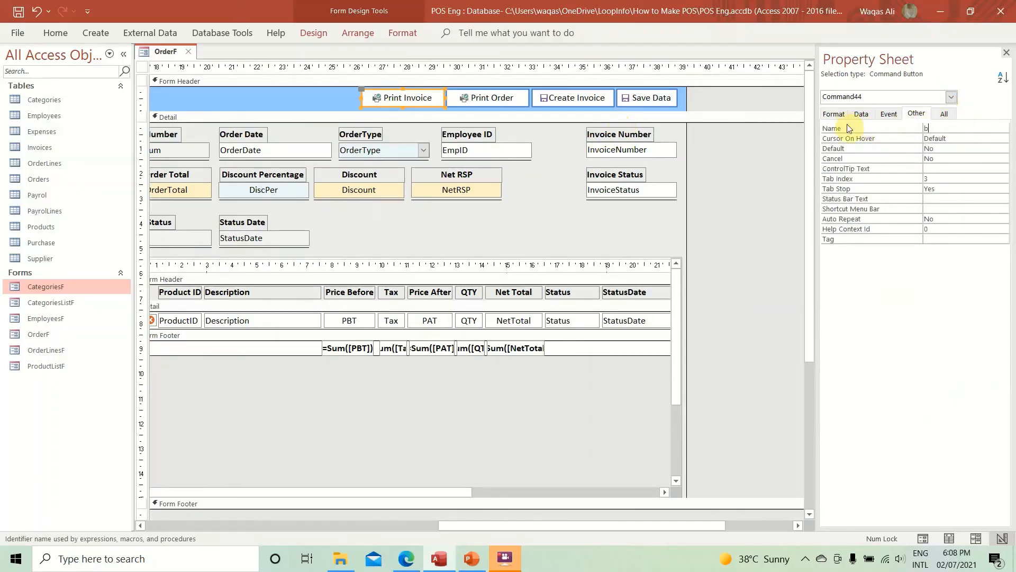
pyautogui.write('tnPrintInvoice')
pyautogui.press('Return')
pyautogui.click(312, 92)
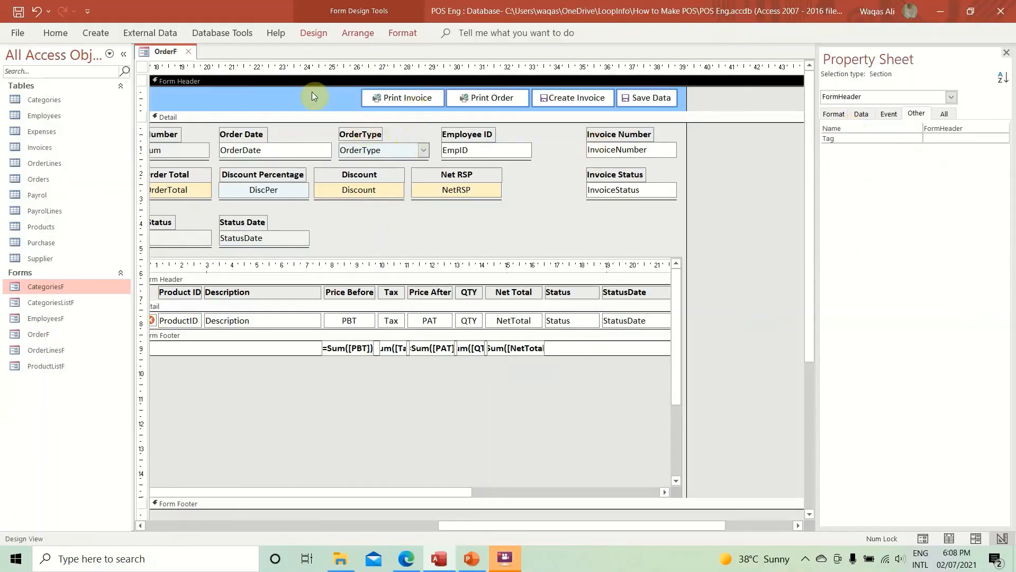
# - Name the Create Invoice button in the form header btnCreateInvoice
pyautogui.click(547, 98)
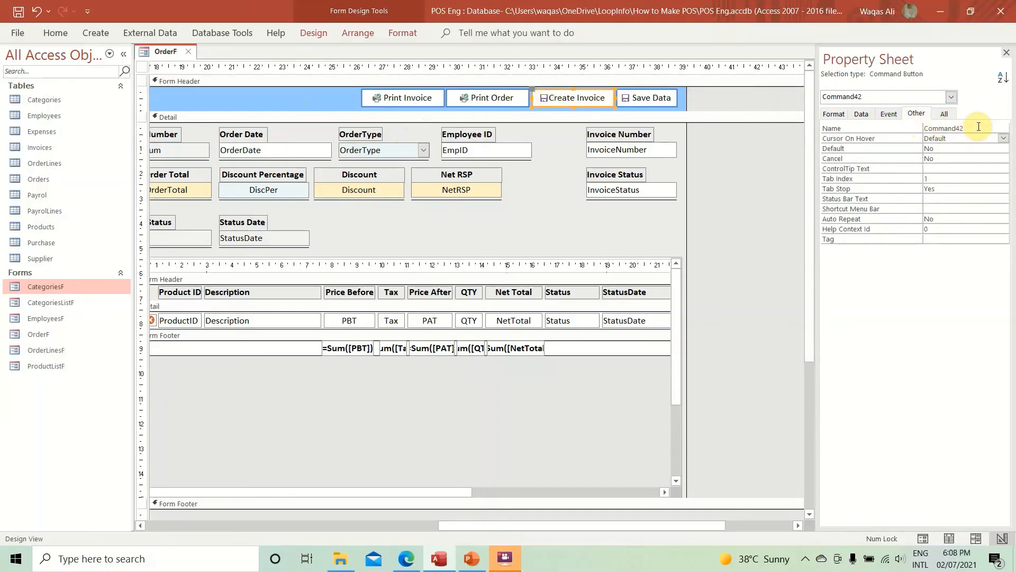
pyautogui.click(852, 127)
pyautogui.write('btn')
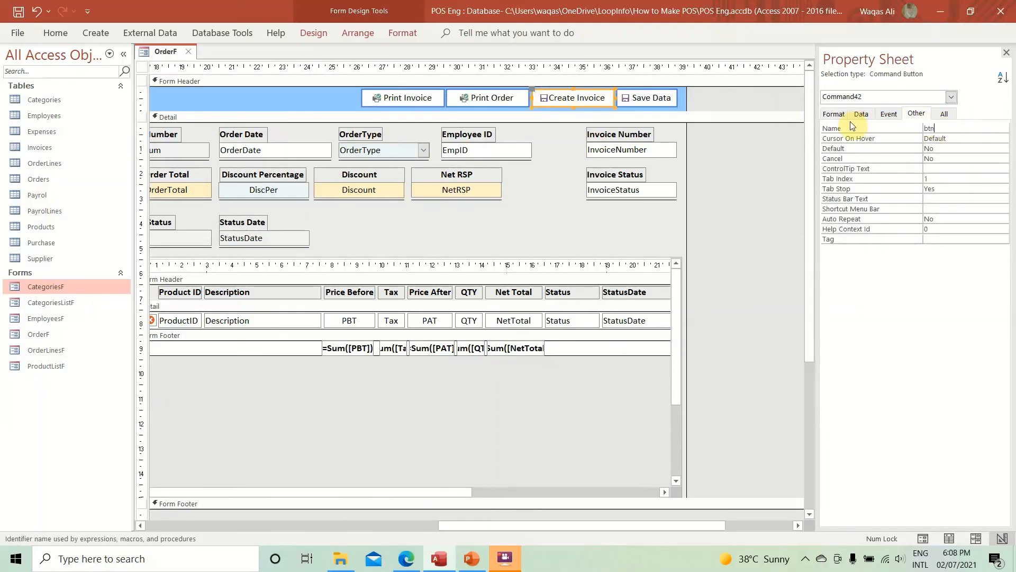
pyautogui.write('CreateInvoice')
pyautogui.press('Return')
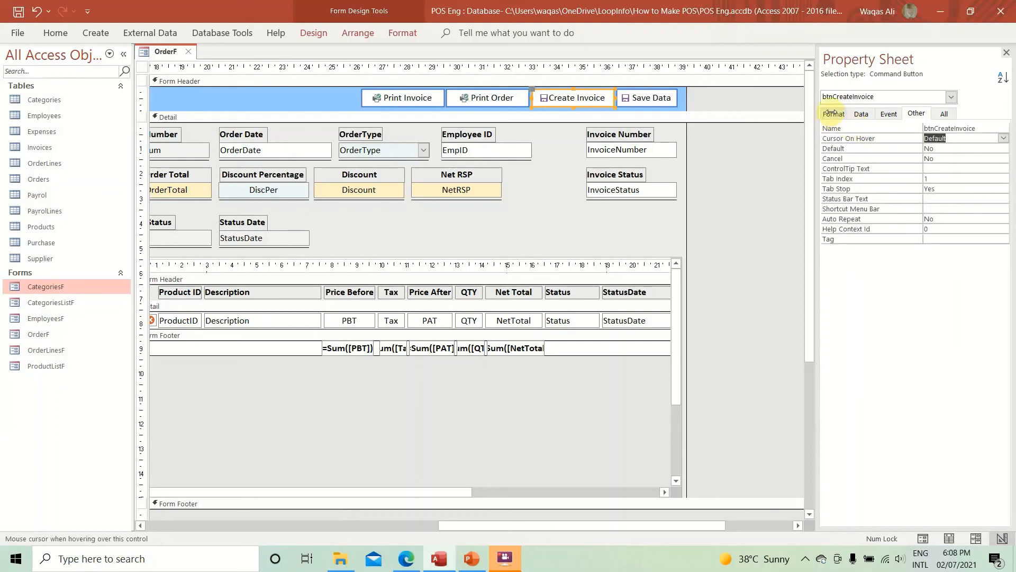
# - Set the Create Invoice button's picture to the built-in Check Mark image
pyautogui.click(834, 113)
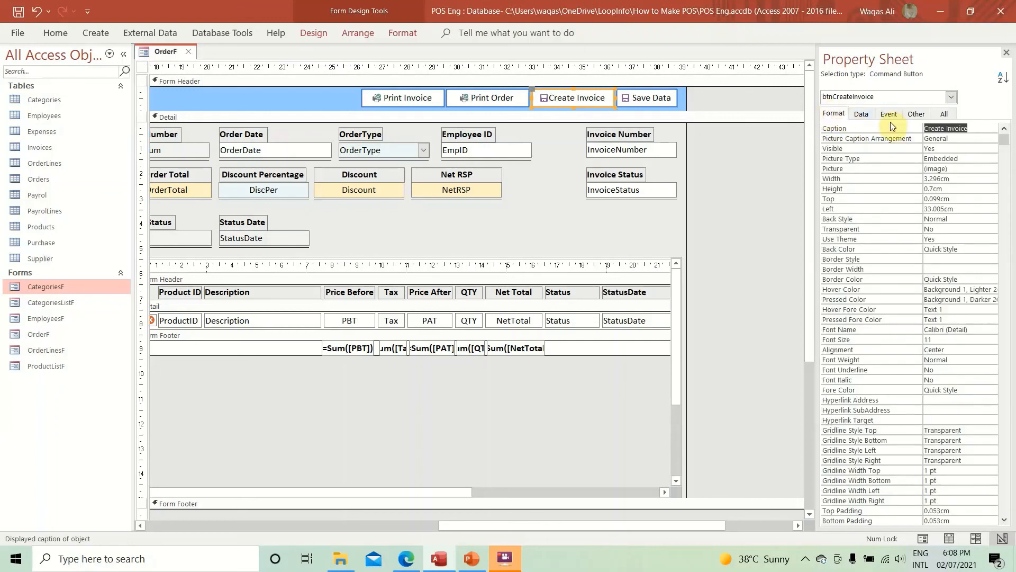
pyautogui.click(953, 168)
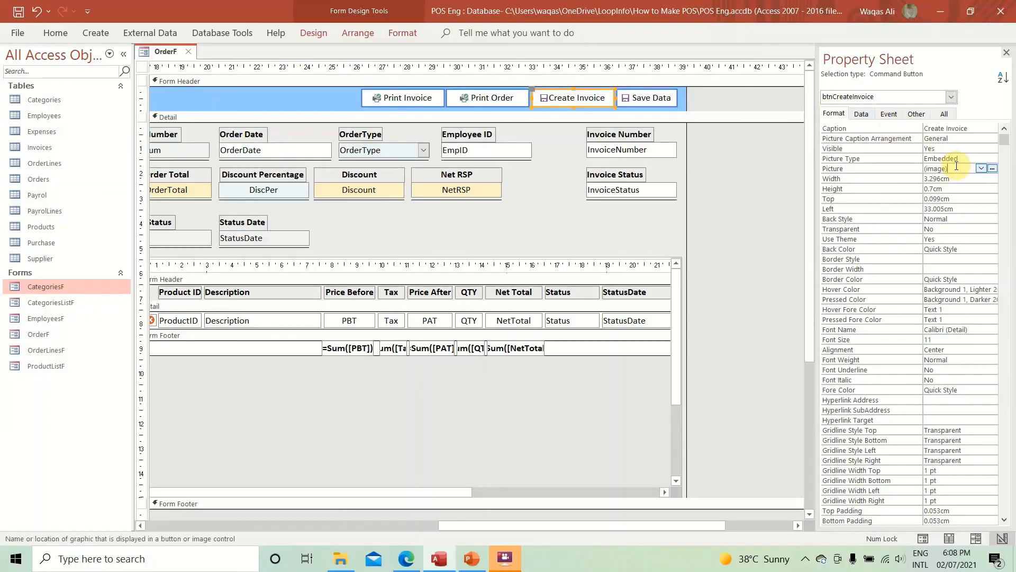
pyautogui.click(993, 168)
pyautogui.click(564, 207)
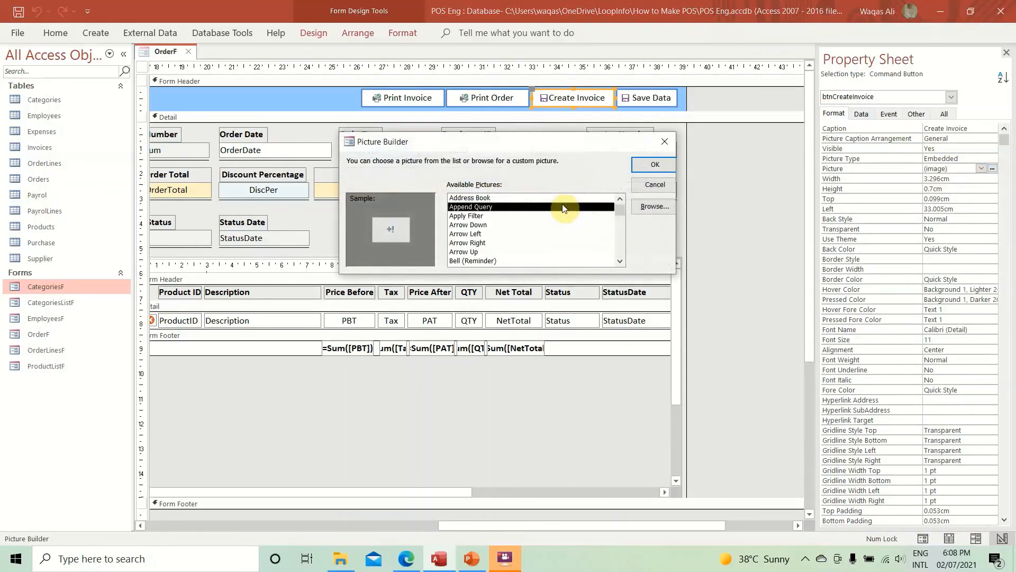
pyautogui.press('Down')
pyautogui.press('Down')
pyautogui.press('Down')
pyautogui.press('Down')
pyautogui.press('Down')
pyautogui.press('Down')
pyautogui.press('Down')
pyautogui.press('Down')
pyautogui.press('Down')
pyautogui.press('Down')
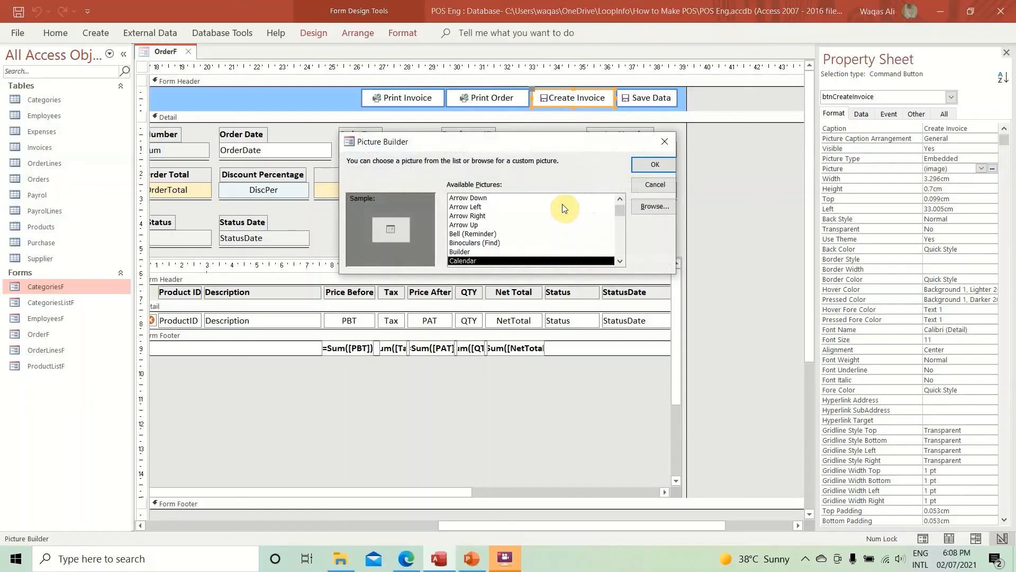
pyautogui.press('Down')
pyautogui.press('Down')
pyautogui.press('Down')
pyautogui.press('Down')
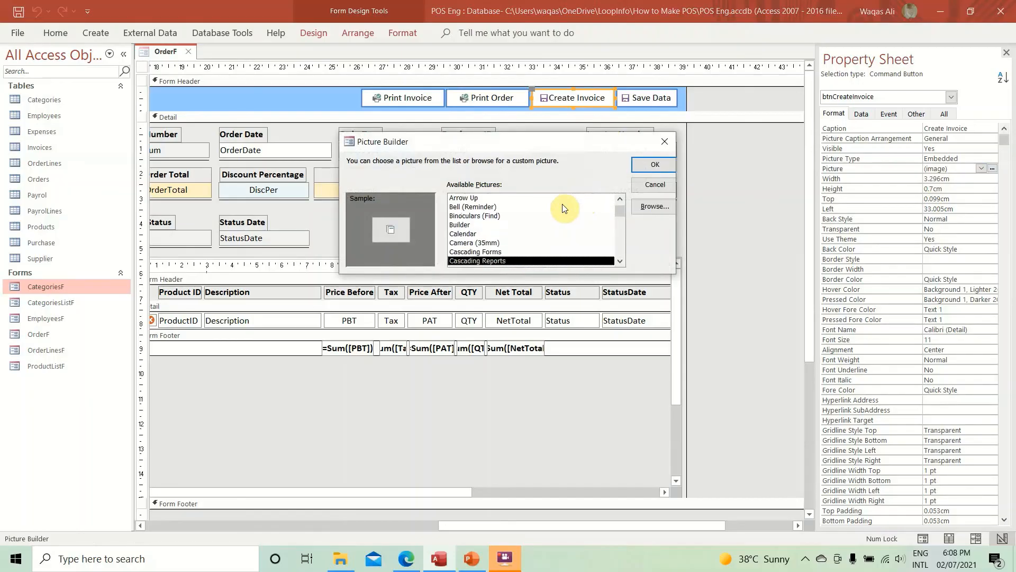
pyautogui.press('Down')
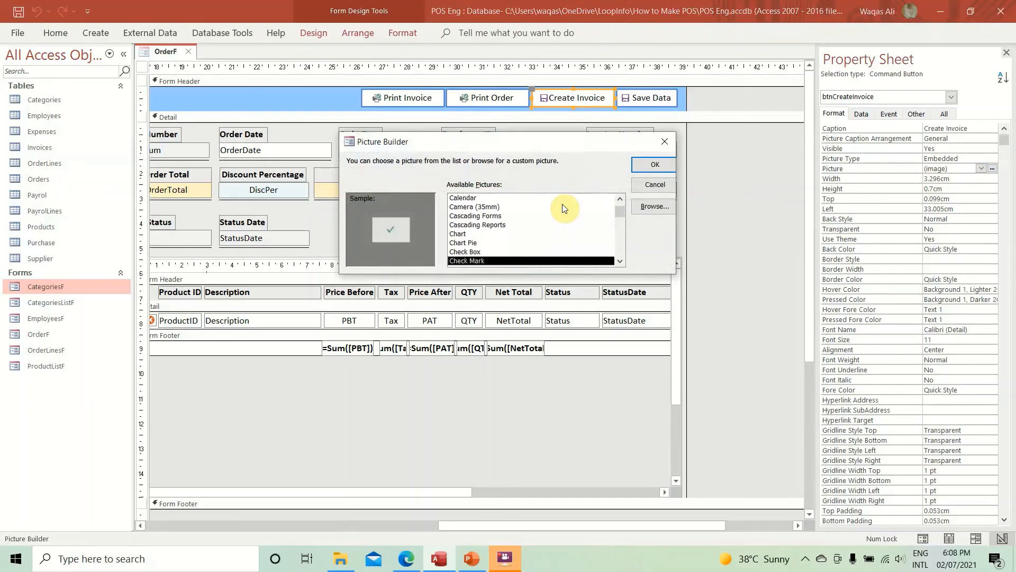
pyautogui.press('Return')
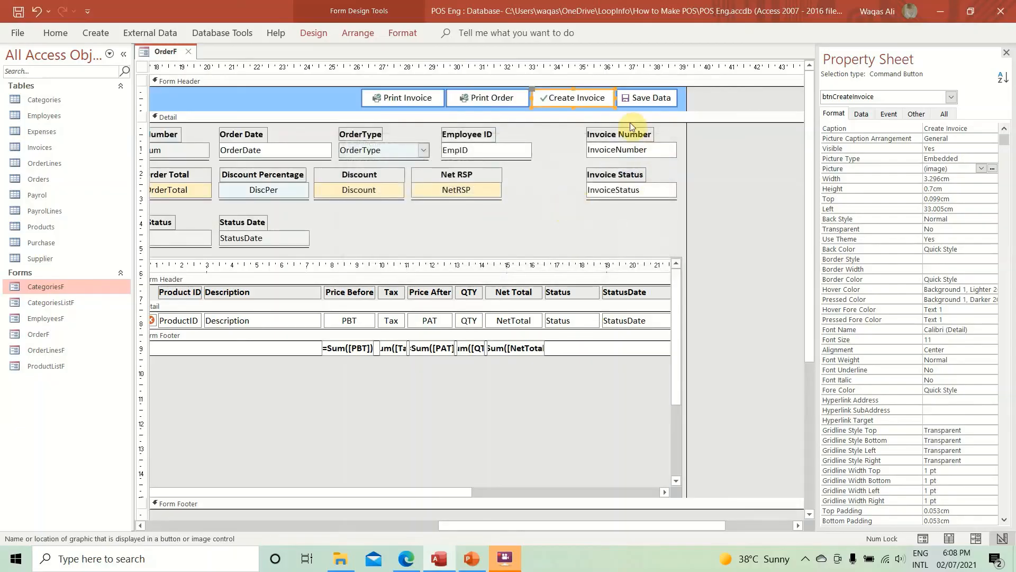
pyautogui.click(548, 97)
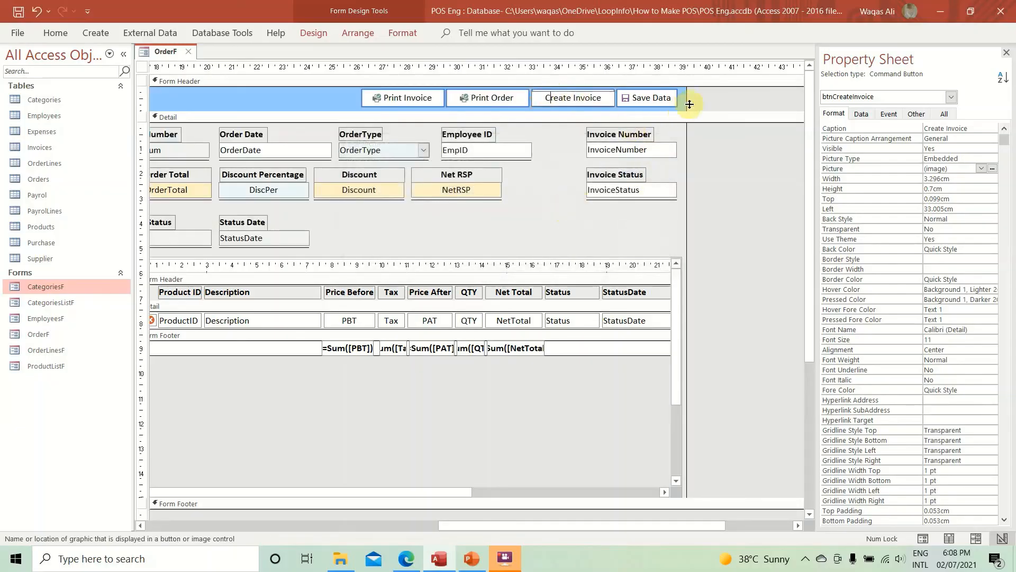
pyautogui.click(708, 93)
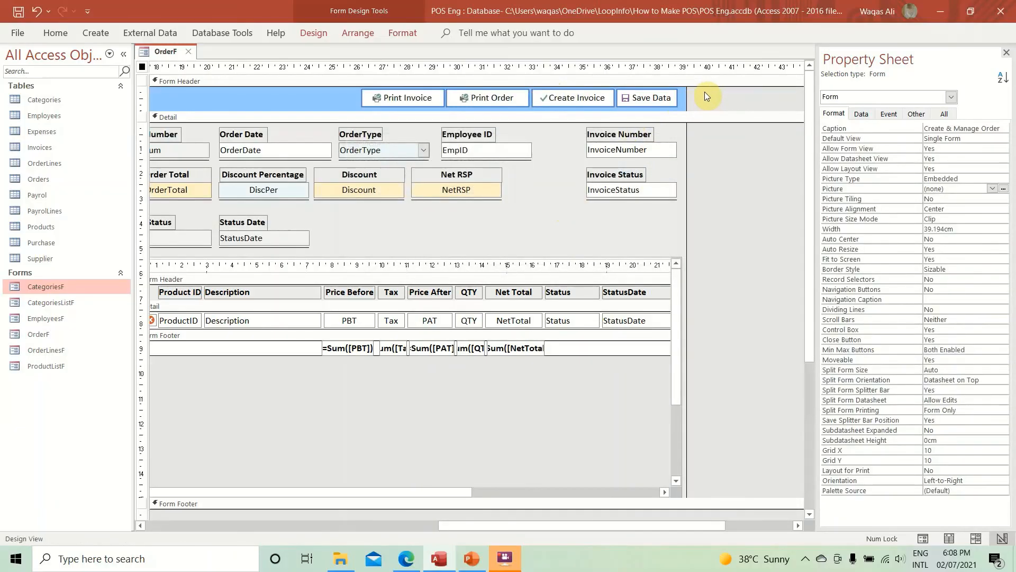
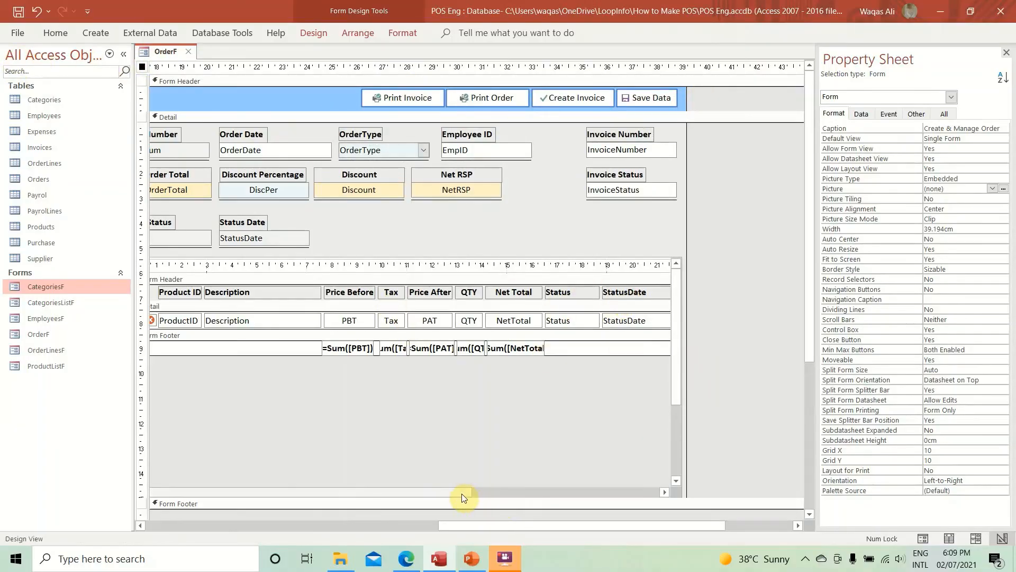
# - Fill the order lines subform's header section with the dark grey theme colour Background 2, Darker 50%
pyautogui.moveTo(462, 493); pyautogui.dragTo(326, 495)
pyautogui.click(156, 293)
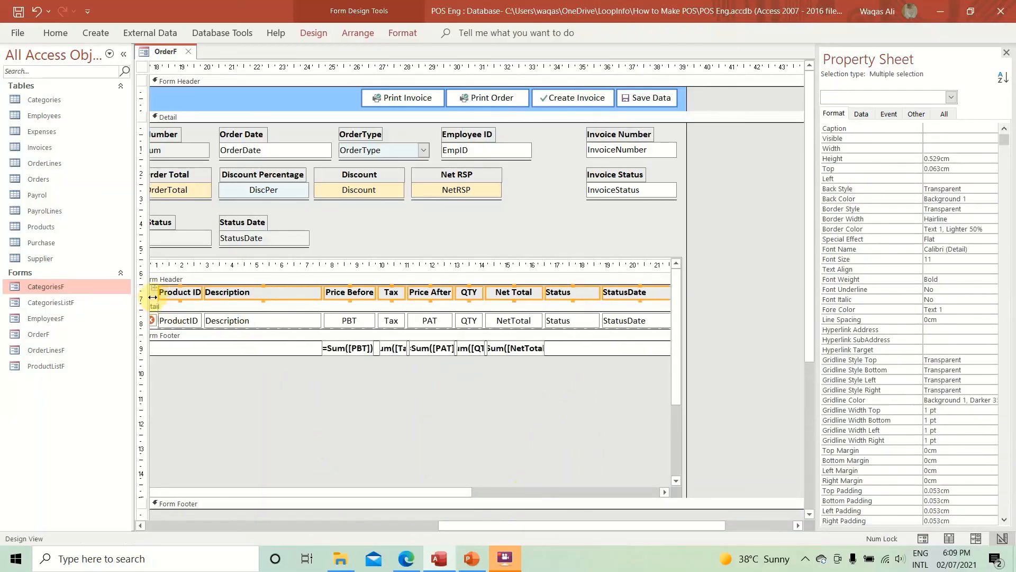
pyautogui.click(154, 298)
pyautogui.click(152, 296)
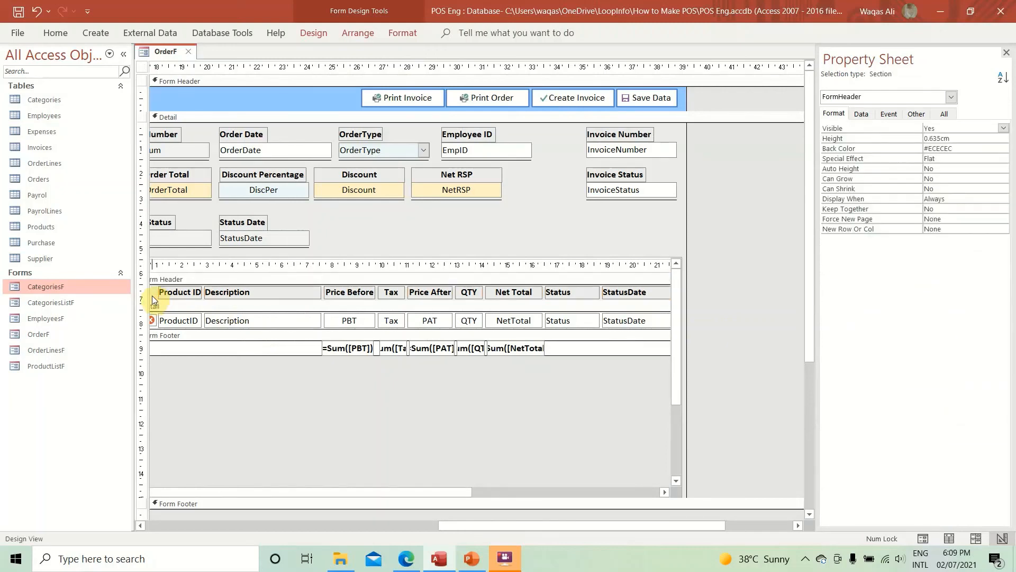
pyautogui.click(416, 34)
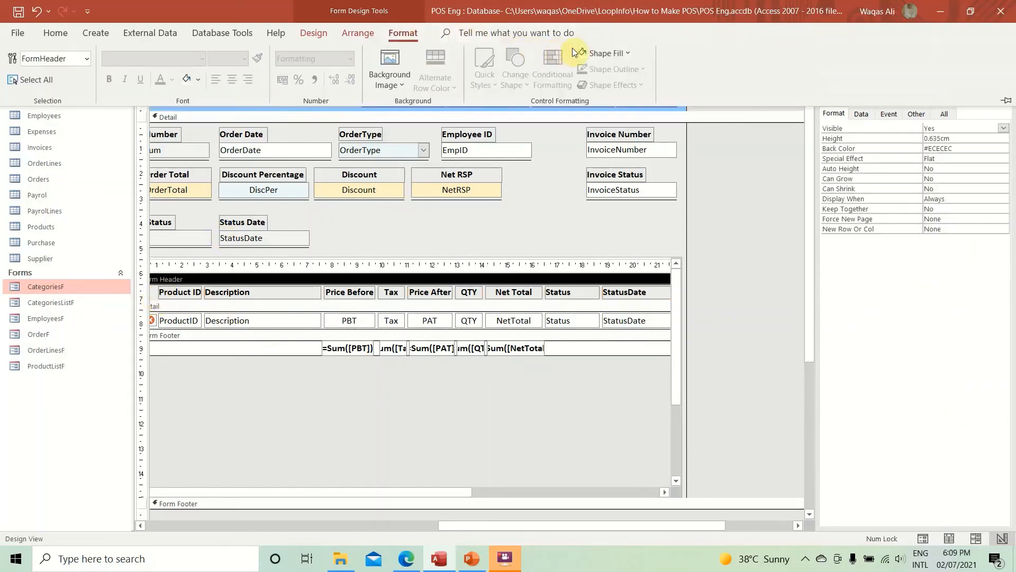
pyautogui.click(621, 54)
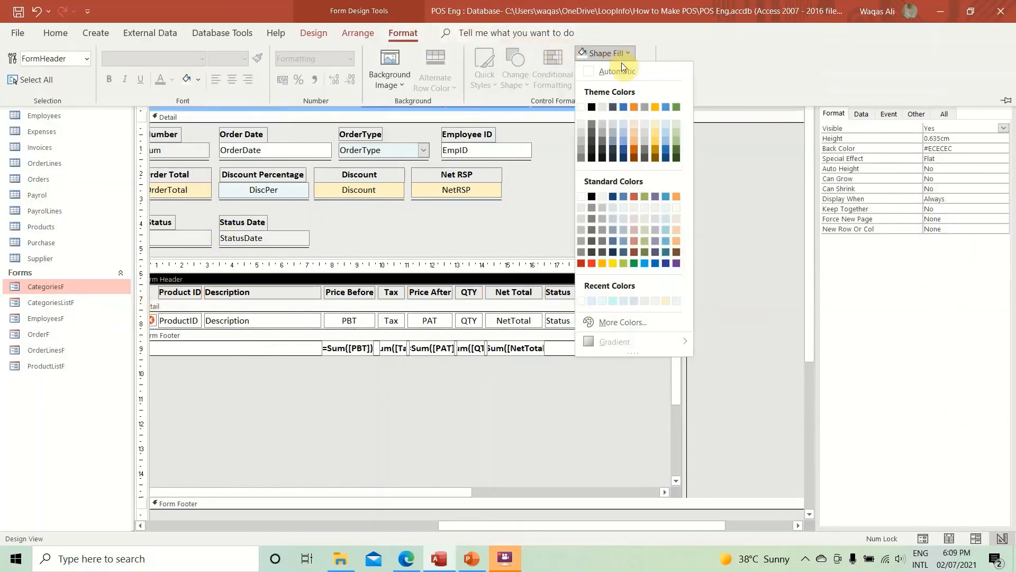
pyautogui.click(600, 139)
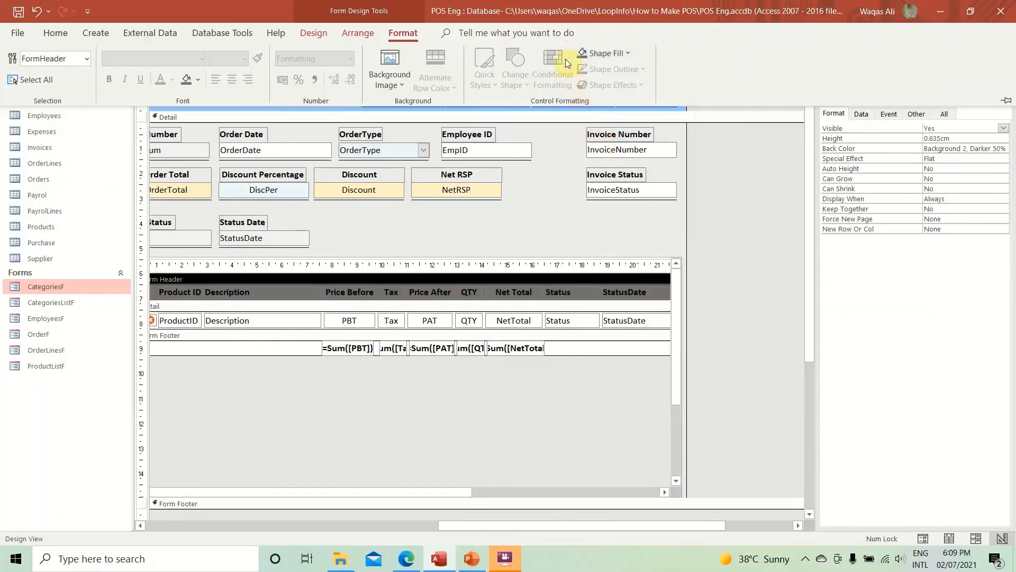
# - Set the font colour of all column labels in the order lines subform's header to white (Background 1)
pyautogui.click(153, 292)
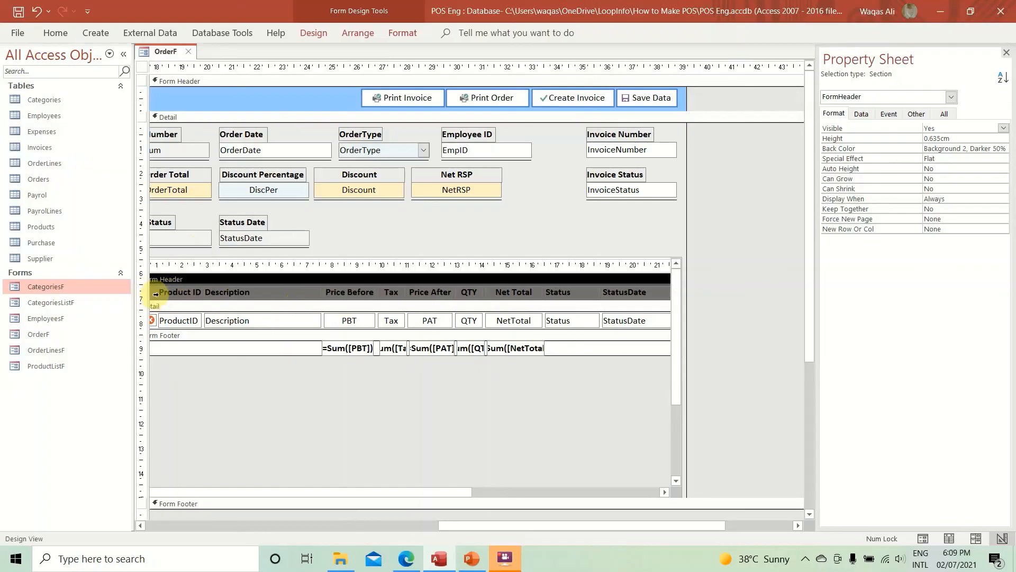
pyautogui.click(153, 294)
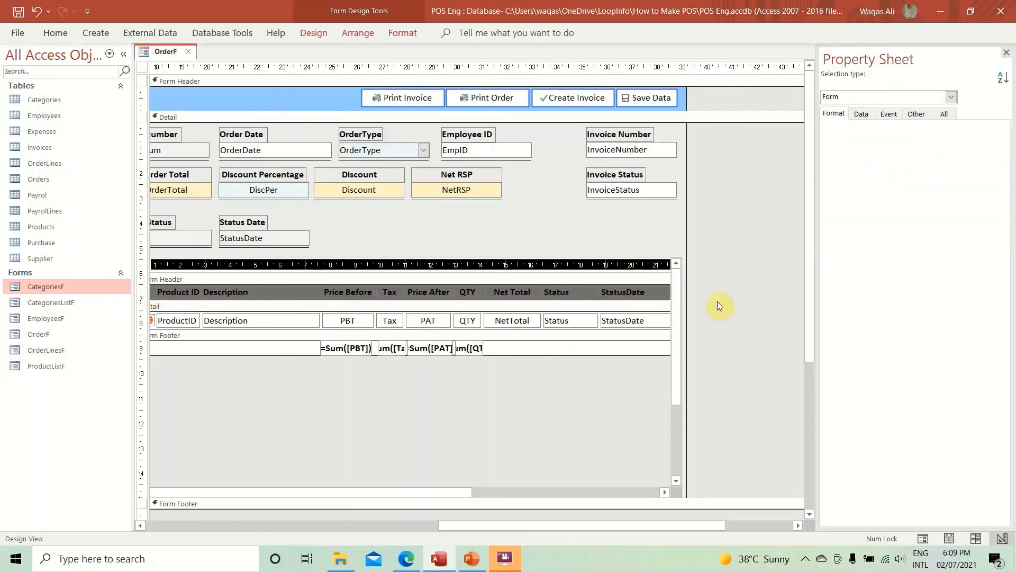
pyautogui.moveTo(719, 306); pyautogui.dragTo(751, 302)
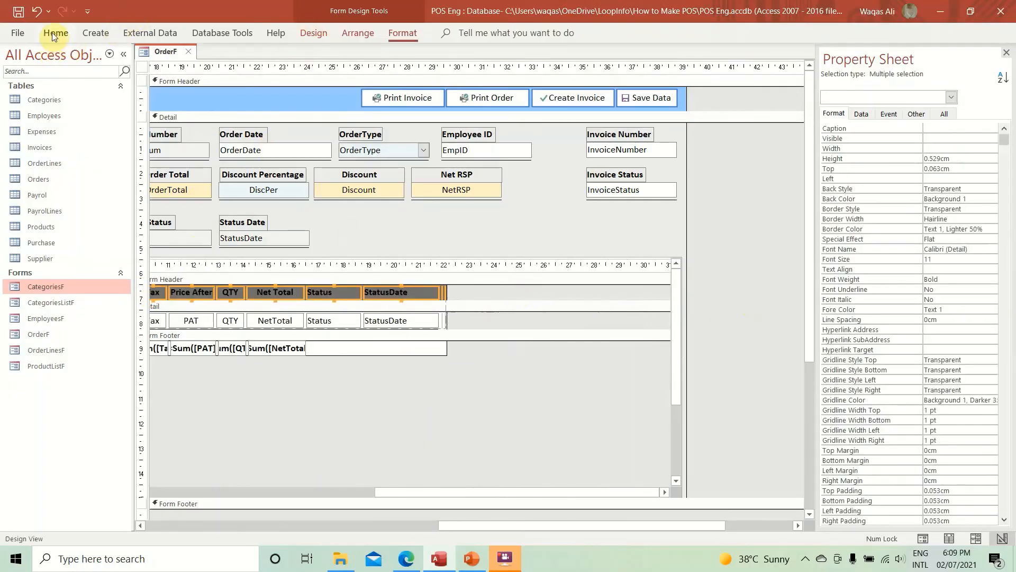
pyautogui.click(54, 34)
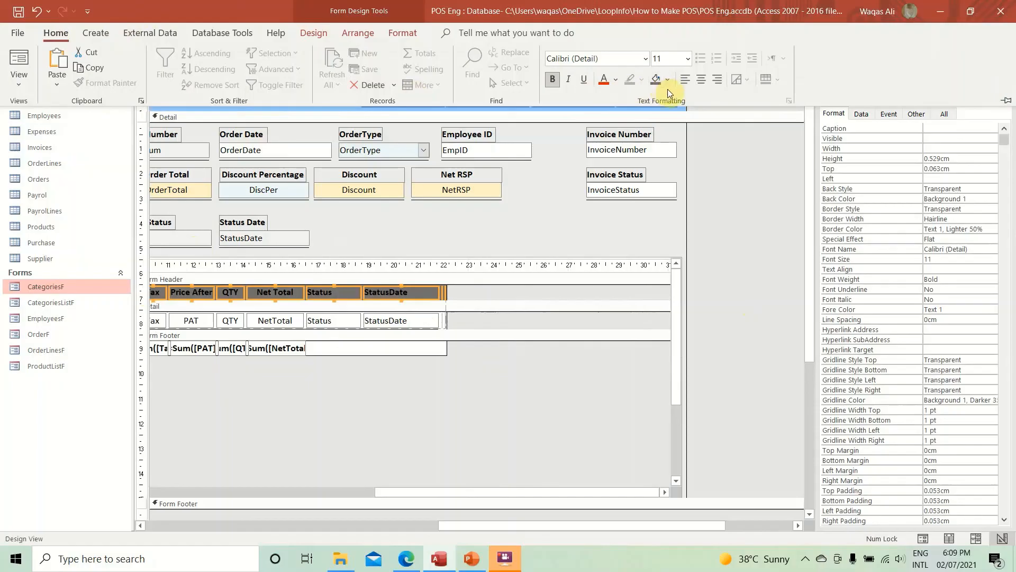
pyautogui.click(616, 80)
pyautogui.click(603, 133)
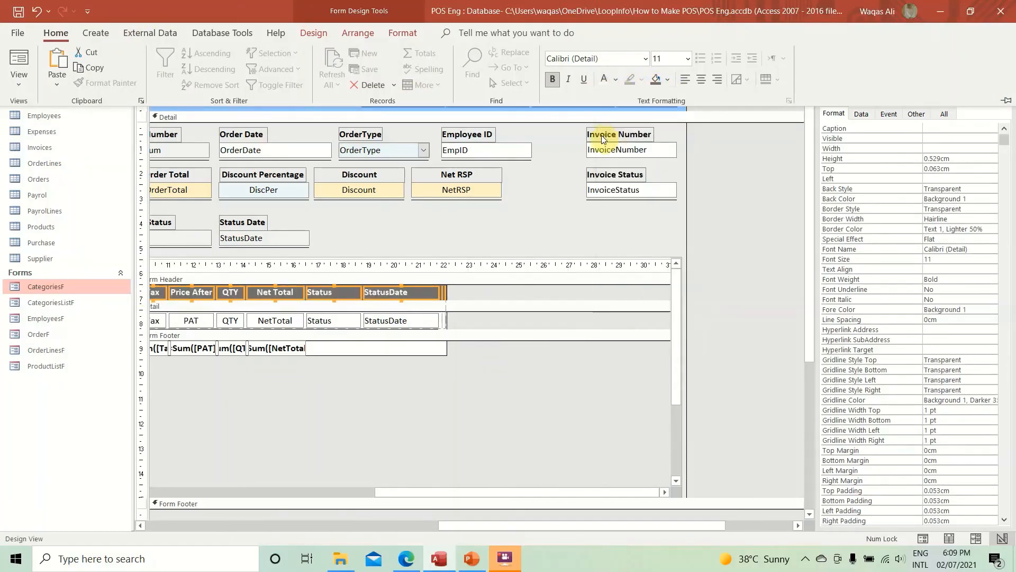
# - Save the OrderF form and open it in Form View
pyautogui.moveTo(625, 526); pyautogui.dragTo(369, 525)
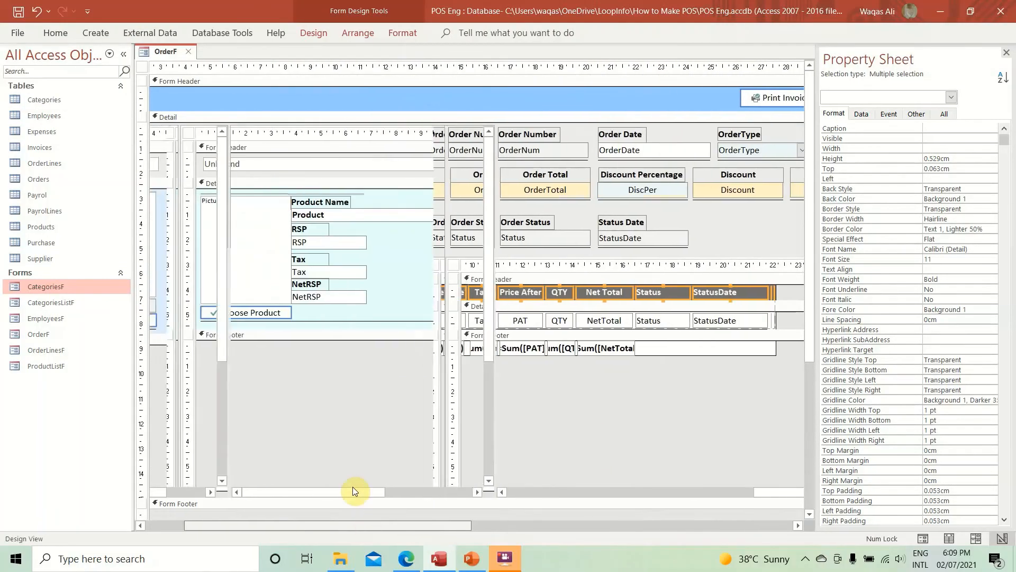
pyautogui.rightClick(145, 50)
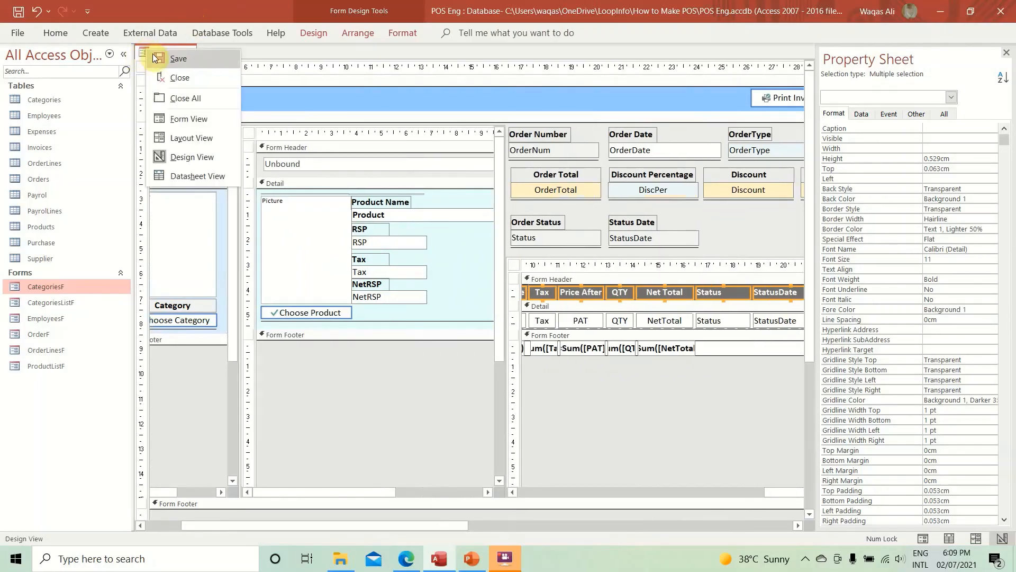
pyautogui.click(152, 53)
pyautogui.rightClick(150, 54)
pyautogui.click(189, 129)
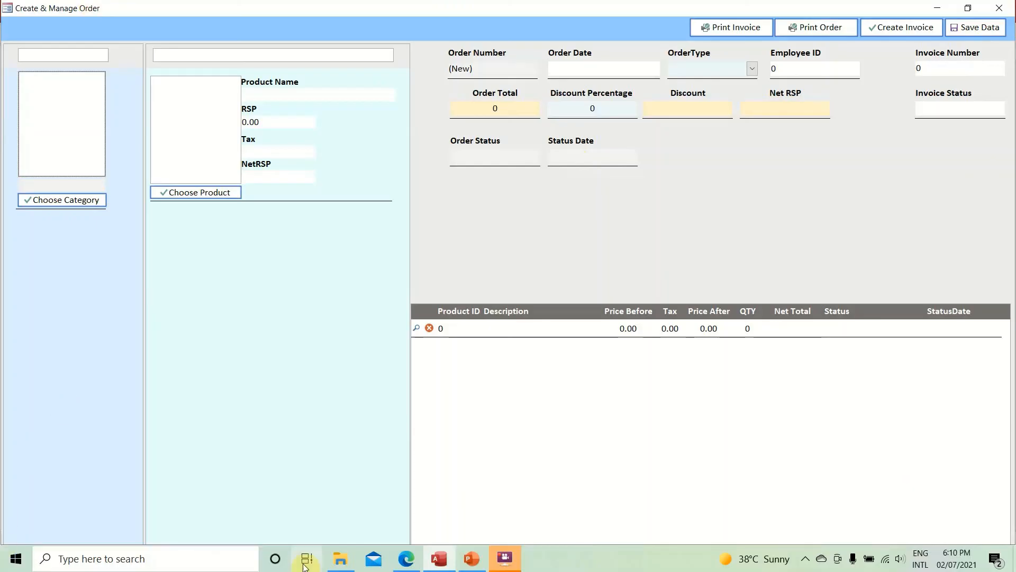
# - Switch to PowerPoint to compare the order form with the layout mockup slide, and return to the form
pyautogui.click(477, 560)
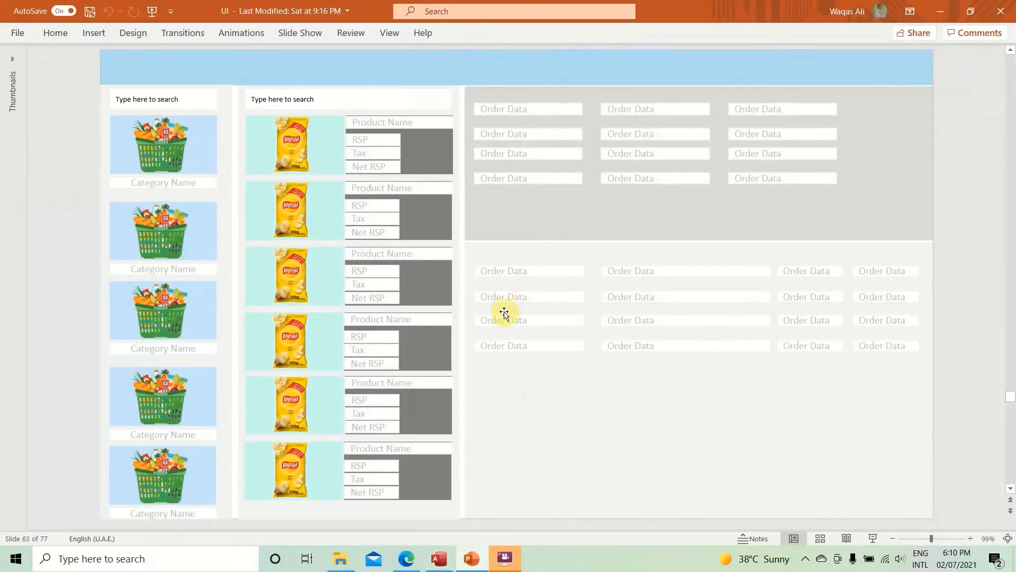
pyautogui.click(473, 564)
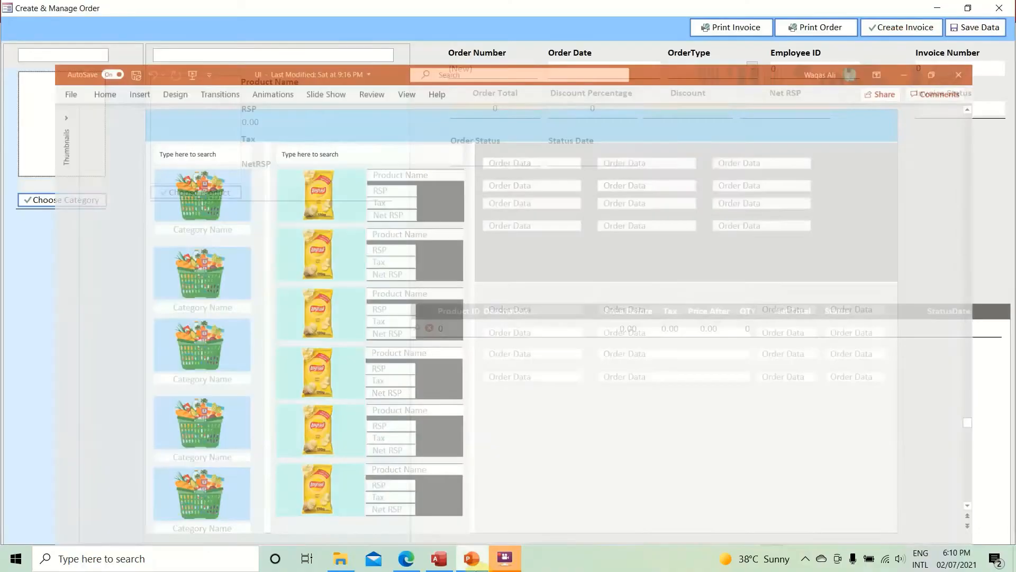